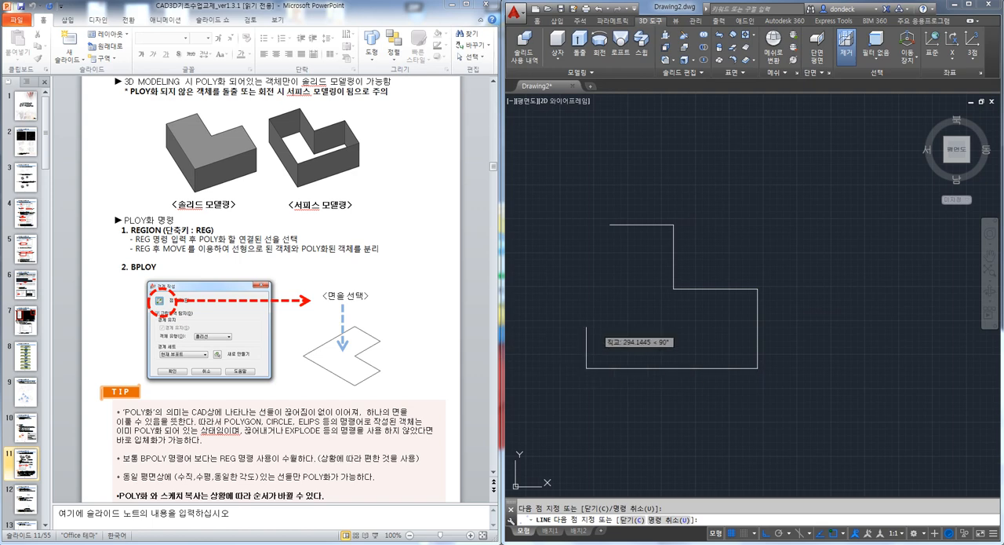
Draw a vertical line from the open end of the outline's upper edge down past its lower edge
click(610, 226)
click(615, 422)
key(Escape)
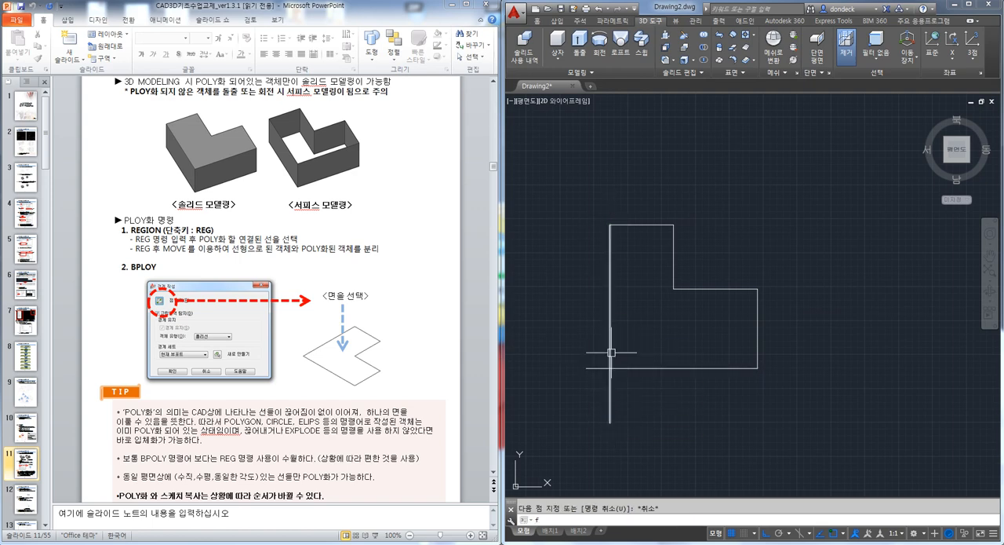
Fillet the vertical line and the lower edge into a sharp corner to close the L-shaped outline
text(f)
key(Return)
click(614, 360)
click(616, 364)
key(Escape)
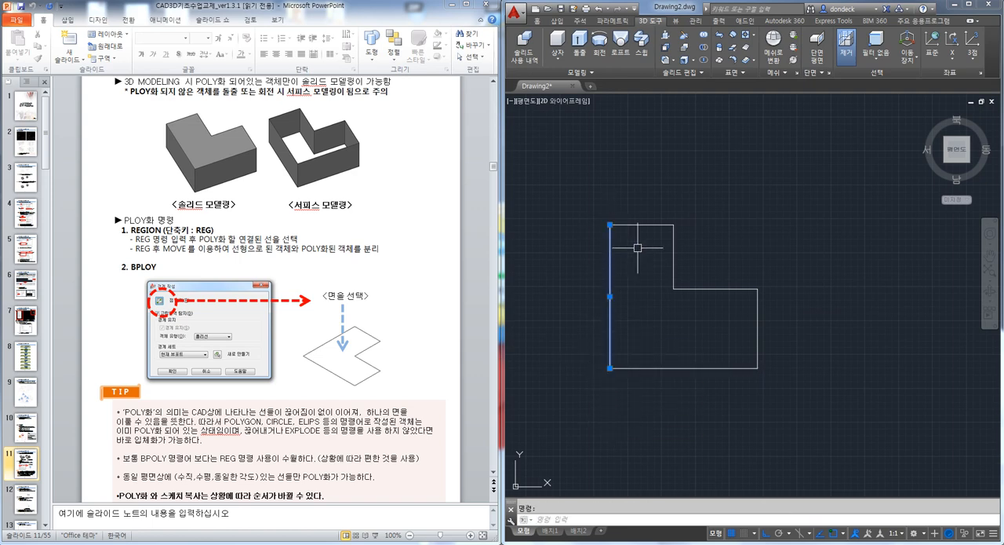
Select the outline's edges one at a time to check whether they are joined, and clear the selection
click(644, 228)
click(664, 249)
click(648, 224)
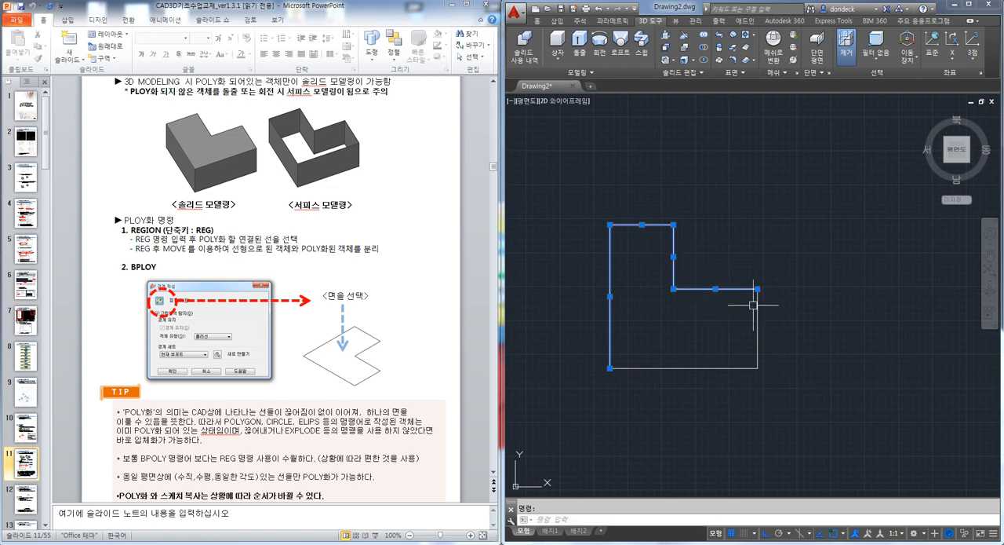
key(Escape)
Extrude the long straight edge opposite the L-shape's notch upward into a surface
shift+middle_drag(722, 348, 689, 302)
text(ext)
key(Return)
click(670, 259)
key(Return)
click(653, 159)
key(Escape)
Delete the surface extruded from the L-shape's edge
mouse_move(654, 200)
shift+middle_down()
mouse_move(779, 153)
mouse_move(665, 190)
shift+middle_up()
click(720, 190)
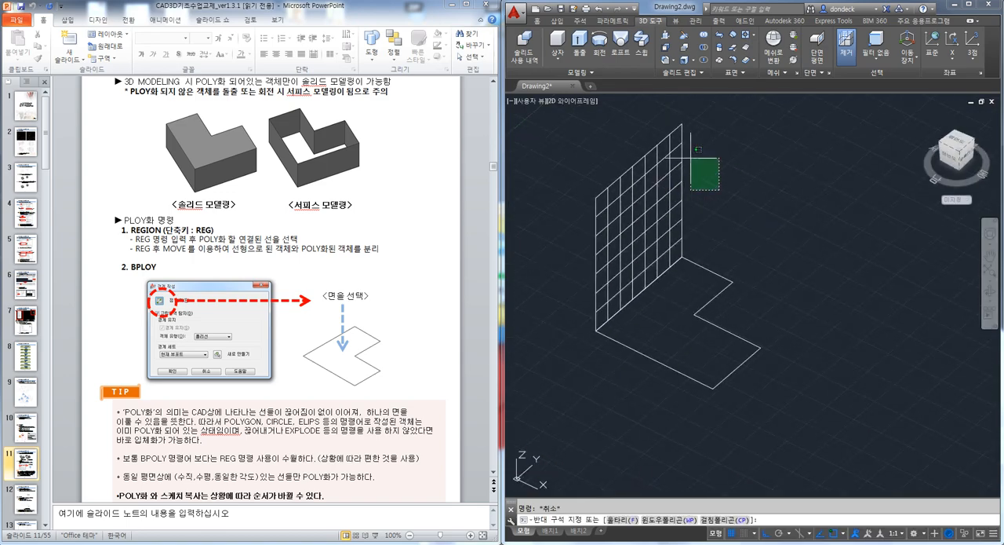
click(676, 128)
key(Delete)
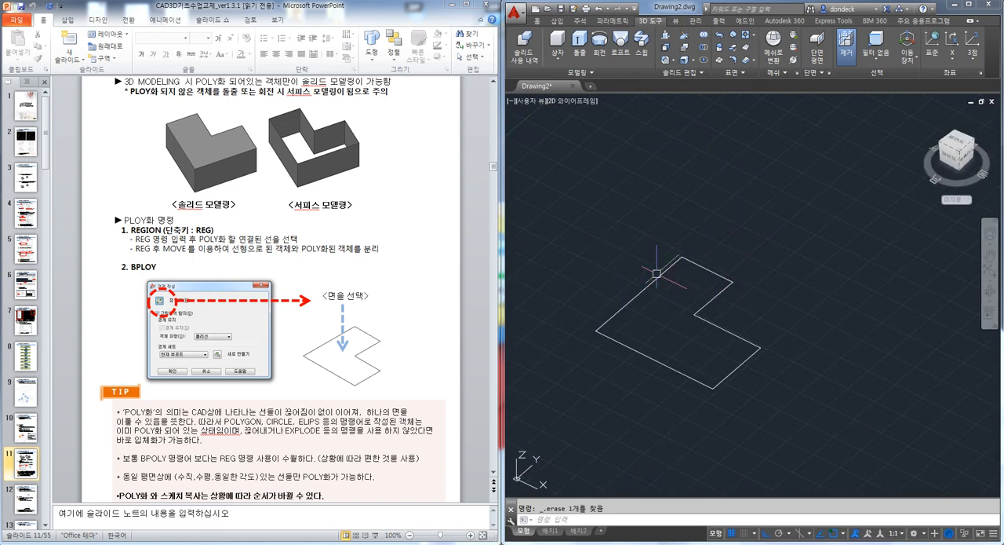
Convert all lines of the L-shaped outline into one region with the REGION command from the slide
click(156, 226)
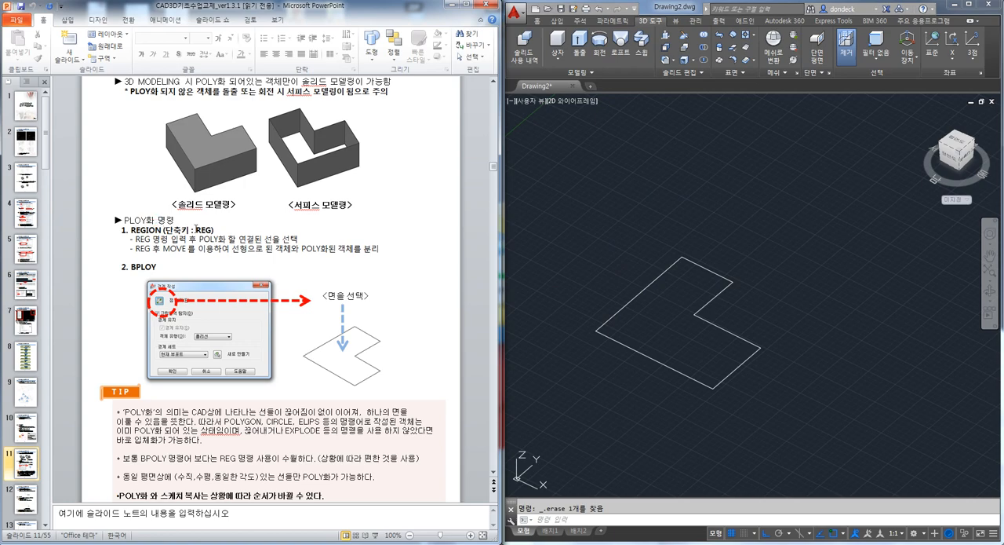
double_click(198, 229)
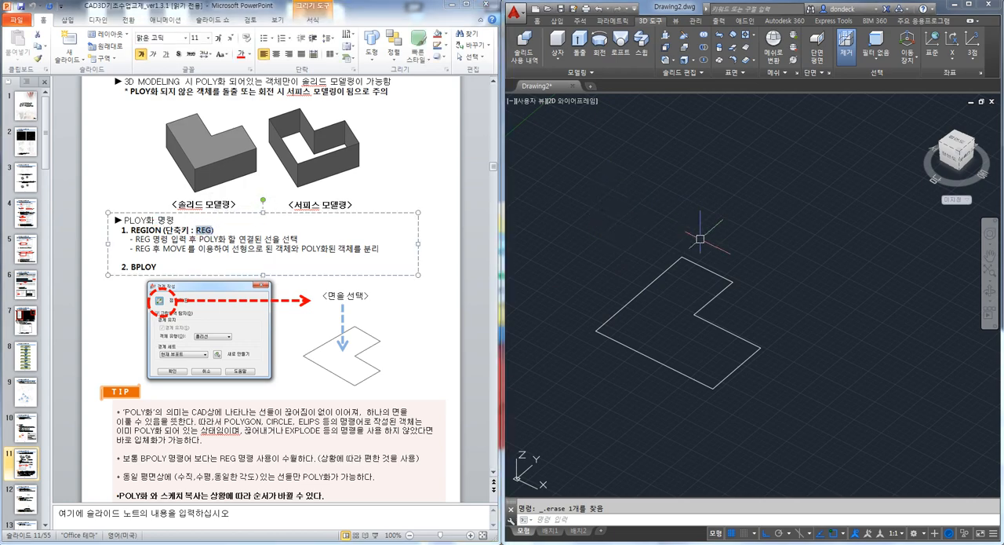
text(reg)
key(Return)
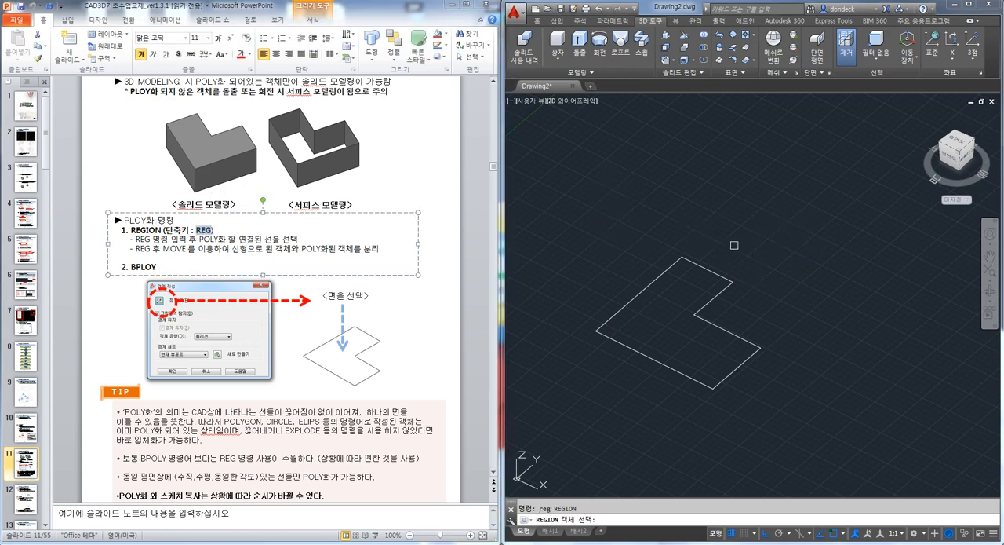
drag(755, 384, 620, 243)
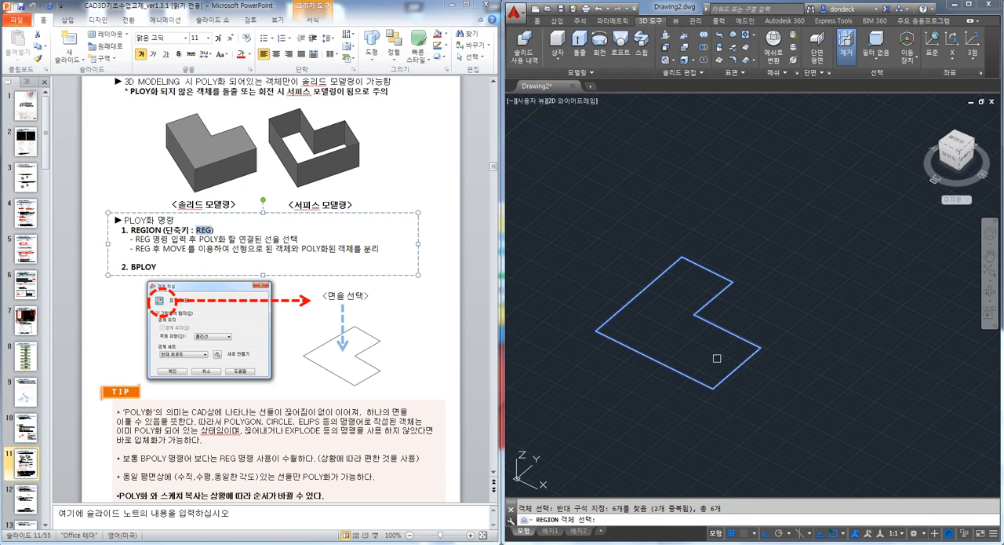
key(Return)
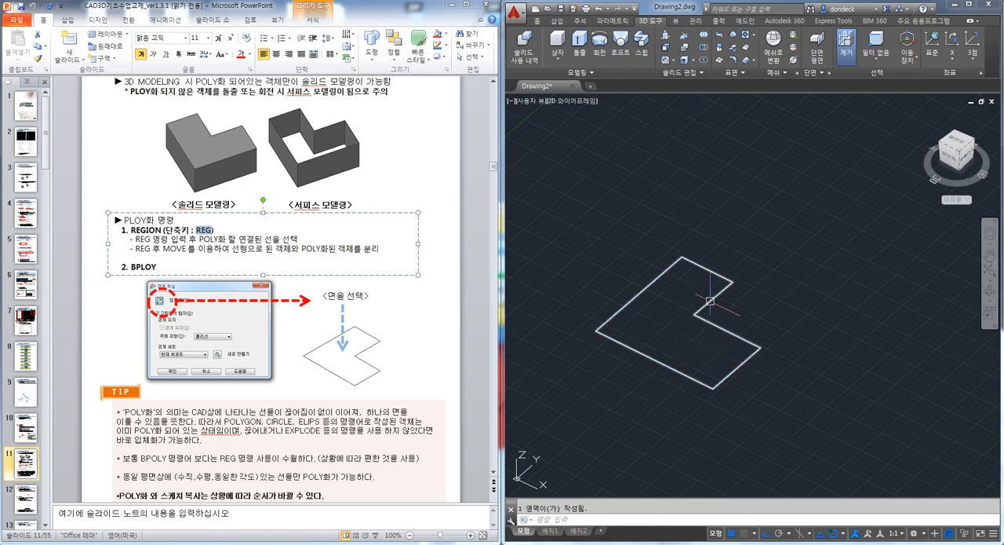
Set the shade mode to gray shading (G)
click(732, 280)
key(Escape)
text(sha)
key(Return)
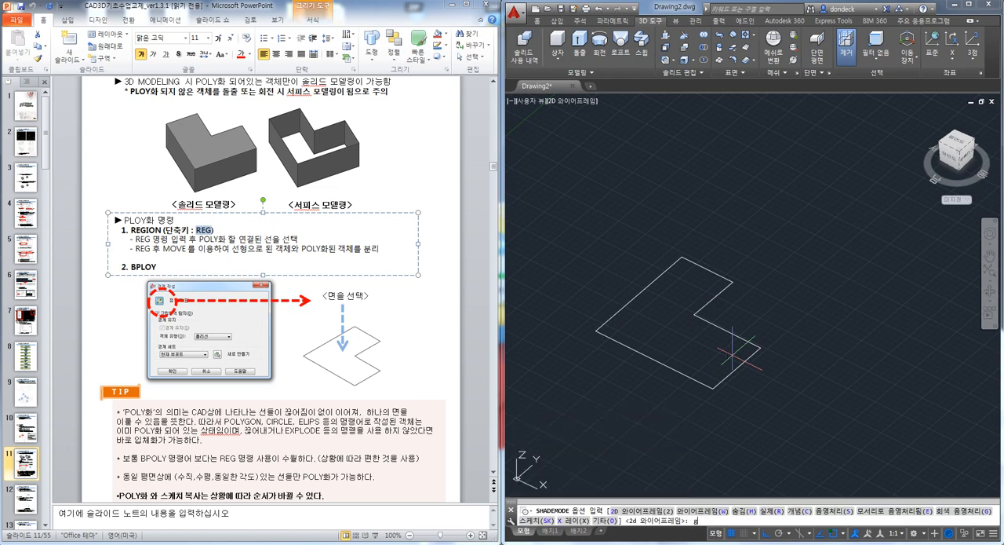
text(g)
key(Return)
Extrude the L-shaped region upward into a solid and inspect it from another angle
shift+middle_drag(732, 355, 686, 338)
text(ext)
key(Return)
click(662, 293)
key(Return)
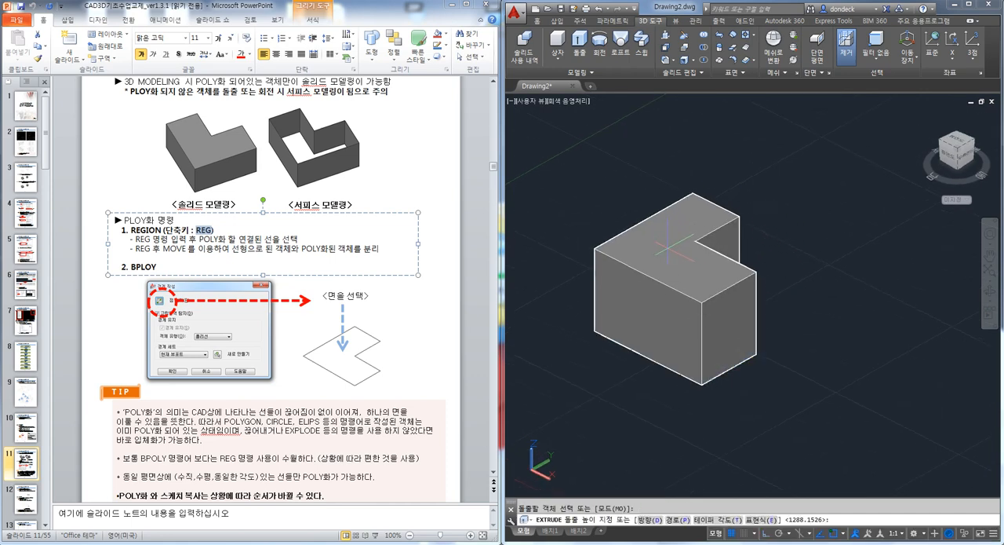
click(674, 239)
key(Escape)
shift+middle_drag(697, 317, 730, 347)
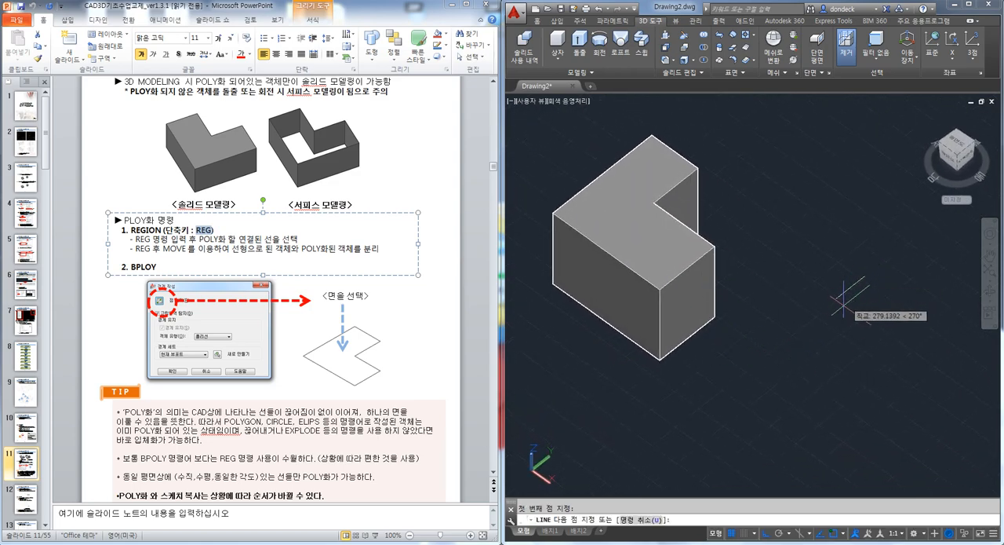
Undo the solid extrusion and the gray shading to return to the flat L-shaped region
key(ctrl+z)
key(ctrl+z)
key(Escape)
middle_drag(831, 292, 798, 246)
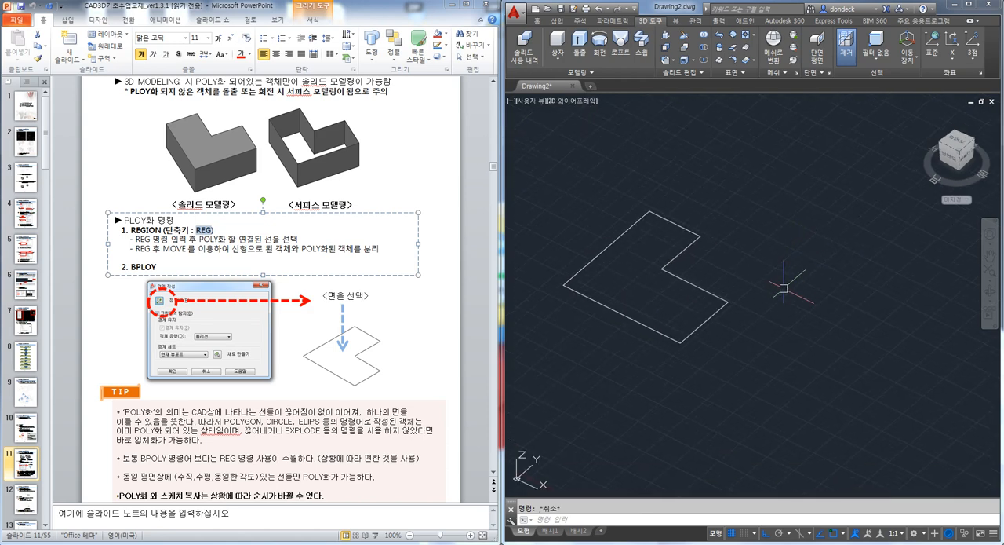
key(BackSpace)
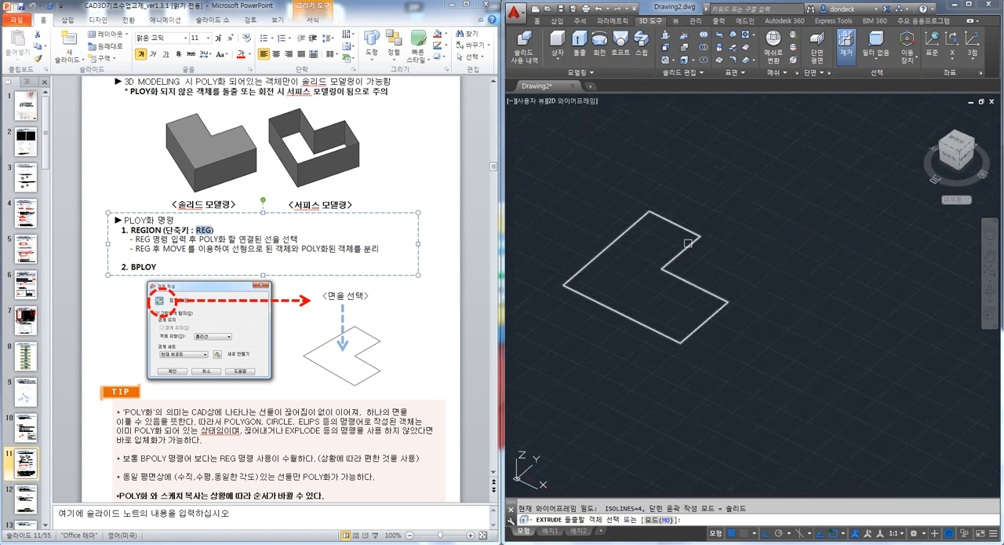
Extrude the L-shaped region upward into a solid block
text(ext)
key(space)
click(688, 245)
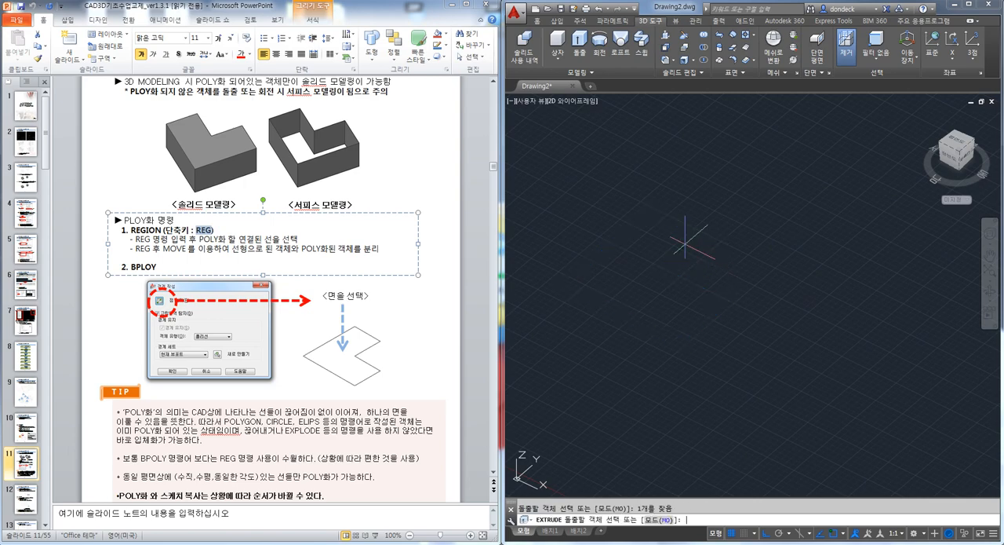
key(space)
click(689, 188)
key(Escape)
Draw a single straight line beside the L-shaped solid, parallel to its short end
text(l)
key(space)
click(862, 252)
click(789, 313)
key(Escape)
key(Escape)
Extrude the single line beside the solid upward into a surface
text(ext)
key(space)
click(831, 279)
key(space)
click(829, 194)
Shade the solid and the surface in gray with the SHADEMODE option G
text(sha)
key(space)
text(g)
key(space)
key(Escape)
mouse_move(835, 261)
shift+middle_down()
mouse_move(916, 258)
mouse_move(824, 228)
shift+middle_up()
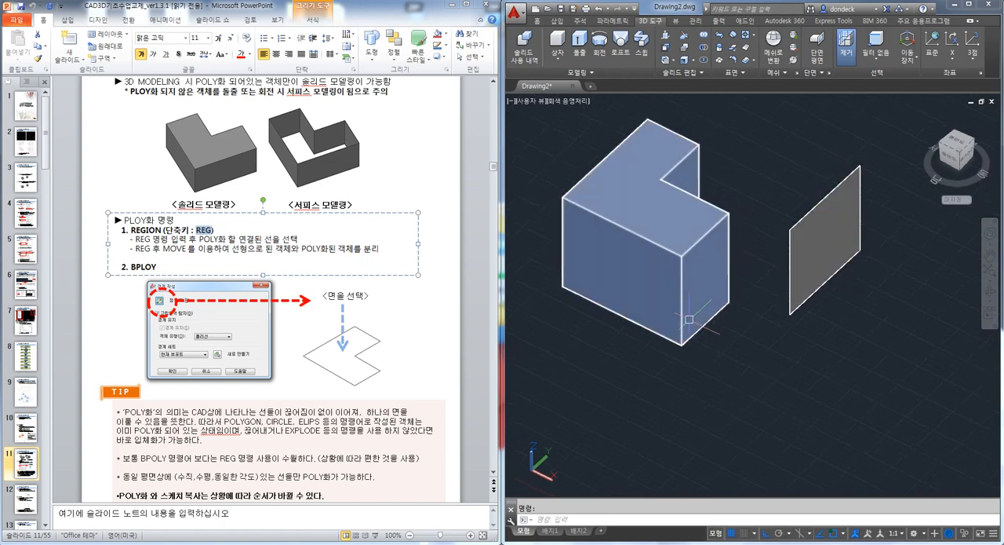
Compare the L-shaped solid with the separate surface, and read the slide's tip about POLY objects
shift+middle_drag(687, 234, 700, 281)
shift+middle_drag(638, 144, 709, 330)
click(454, 247)
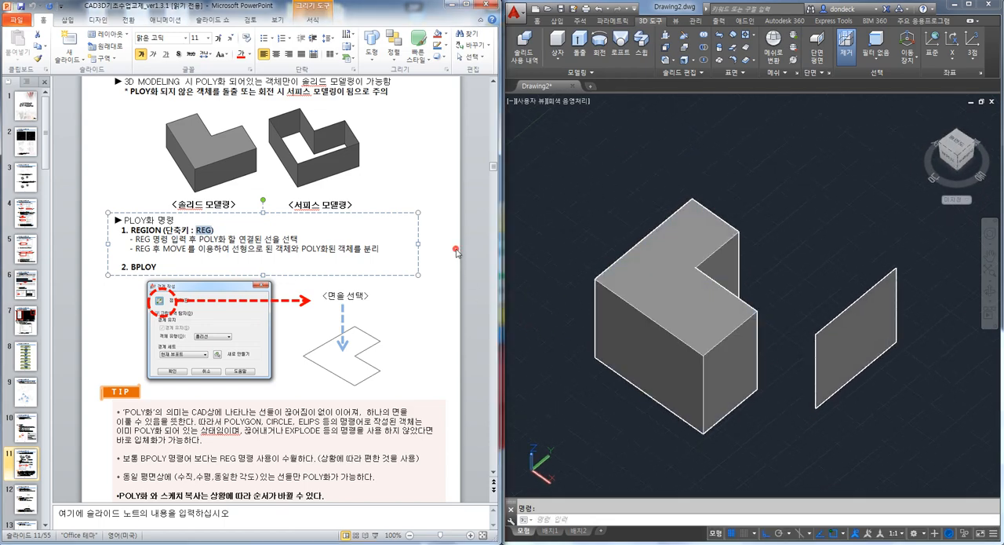
click(451, 313)
scroll(445, 321, down, 2)
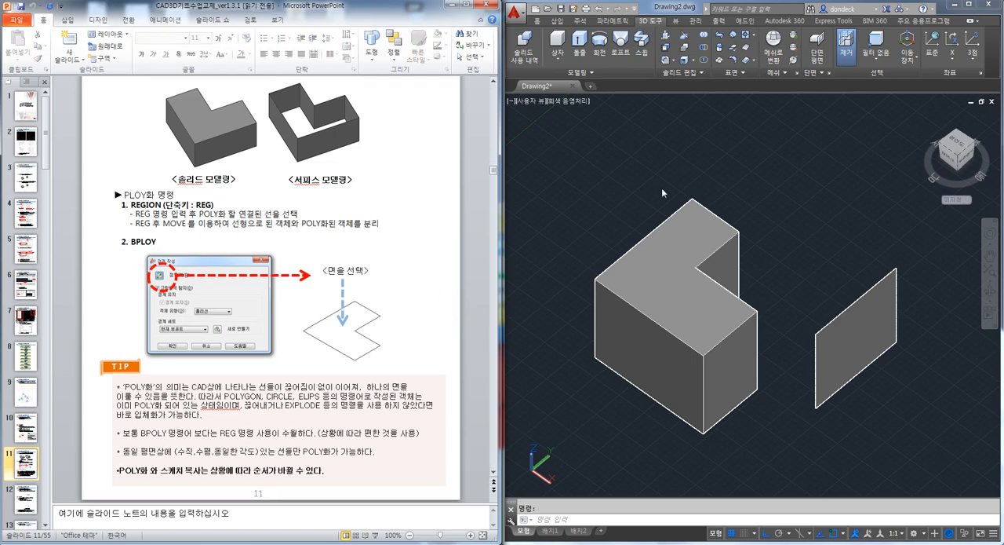
Delete the separate surface and the L-shaped solid to empty the drawing
shift+middle_drag(670, 218, 726, 300)
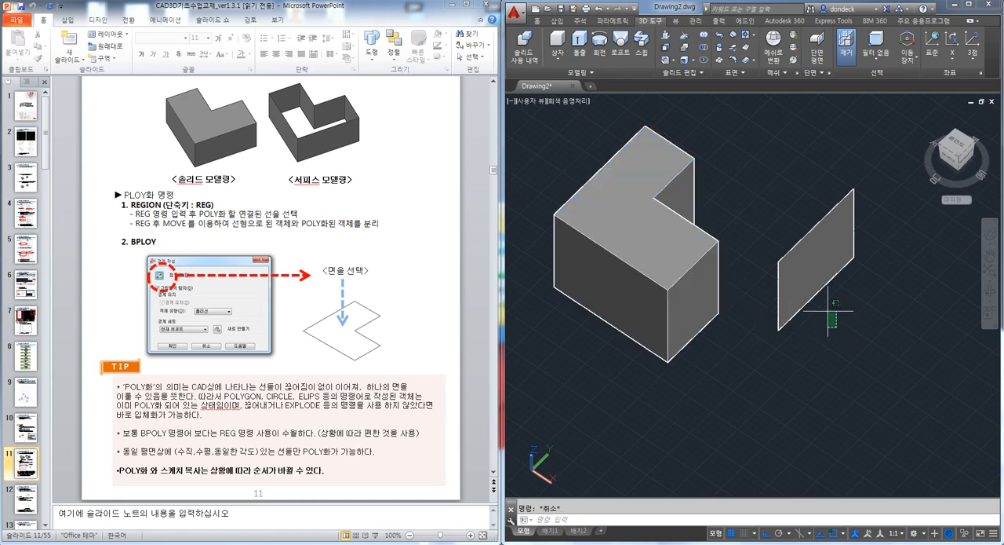
click(797, 239)
key(Delete)
click(776, 382)
click(634, 217)
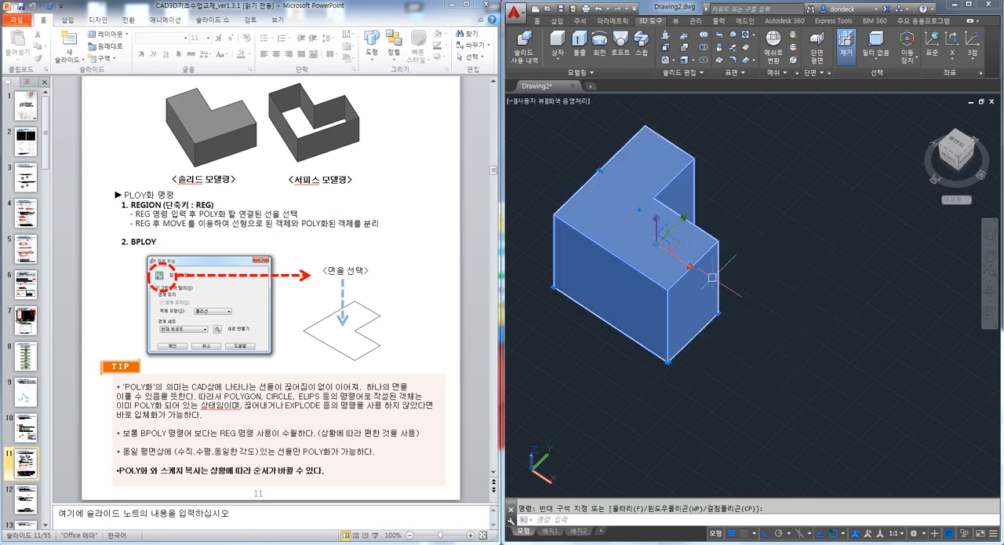
key(Delete)
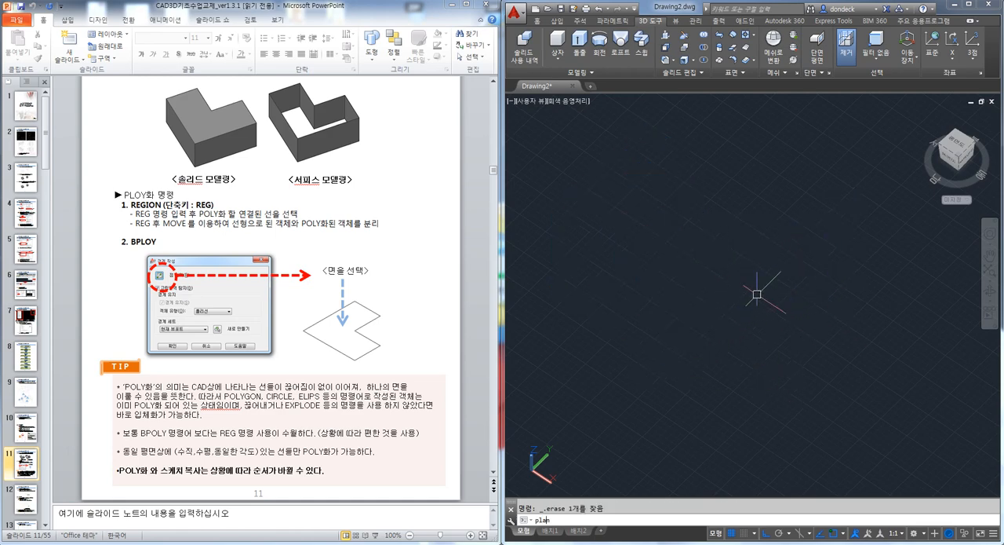
Return to the plan view of the current UCS and draw a wide rectangle in the middle of the drawing
key(Return)
key(Return)
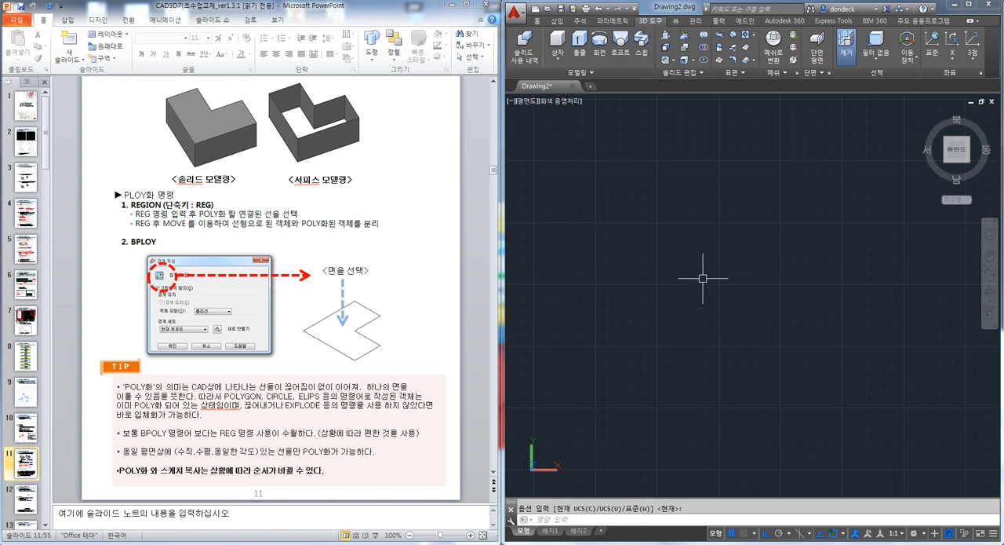
text(rec)
key(Return)
click(648, 239)
click(798, 344)
Draw a large circle centred above the rectangle and overlapping its upper part
text(c)
key(Return)
click(711, 209)
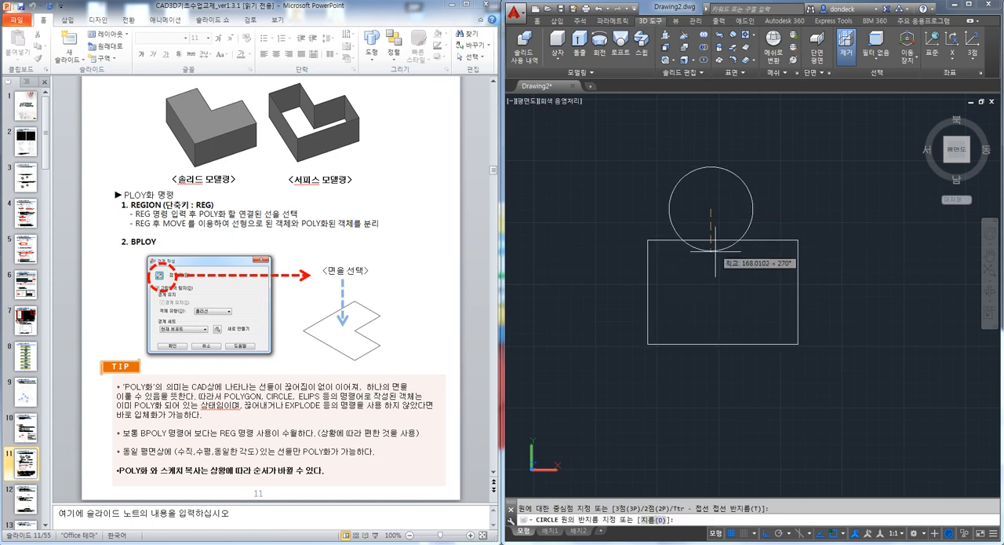
click(741, 301)
key(Escape)
Draw a vertical line from the rectangle's lower edge up past its upper edge into the circle
text(l)
key(Return)
click(723, 344)
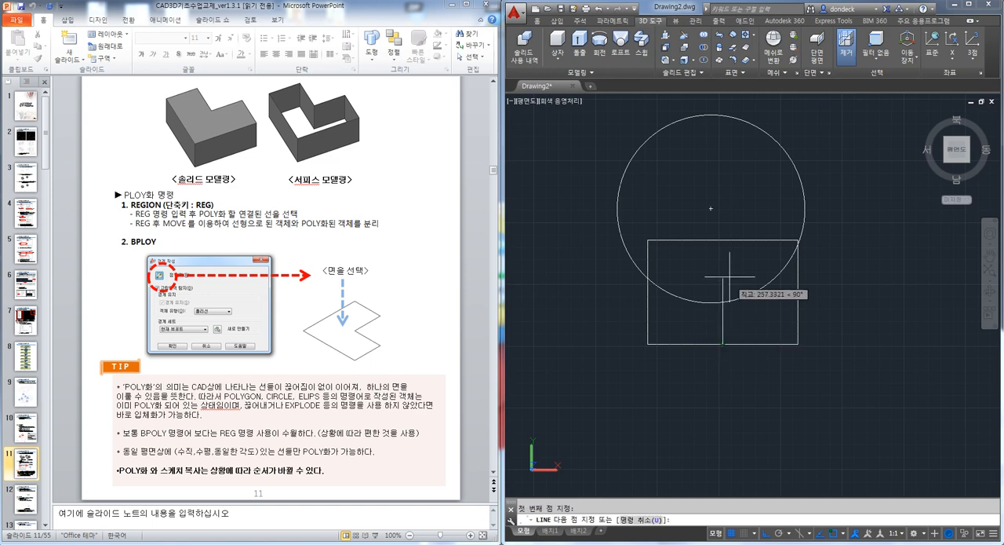
click(723, 203)
key(Escape)
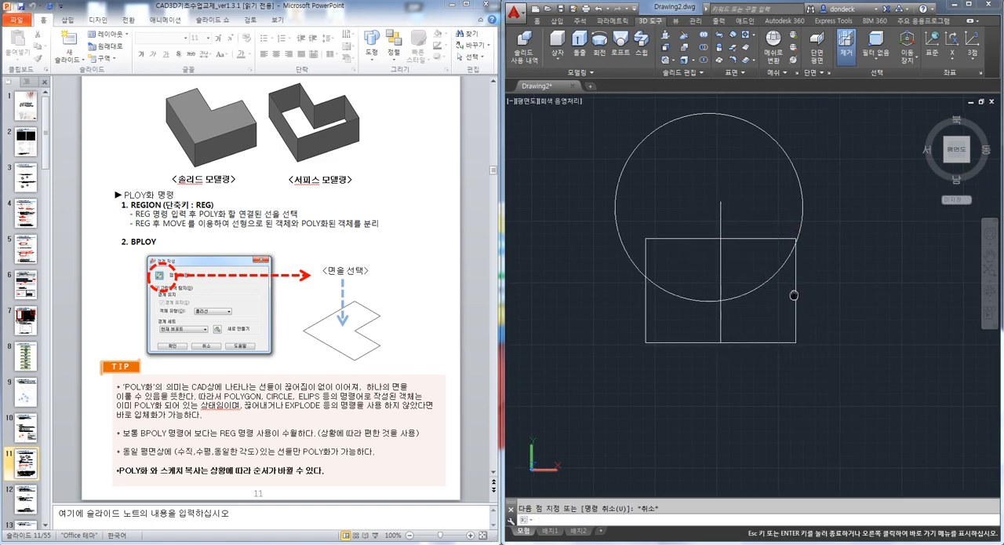
Examine where the rectangle, circle and vertical line cross in an enlarged, tilted view
middle_drag(795, 296, 784, 288)
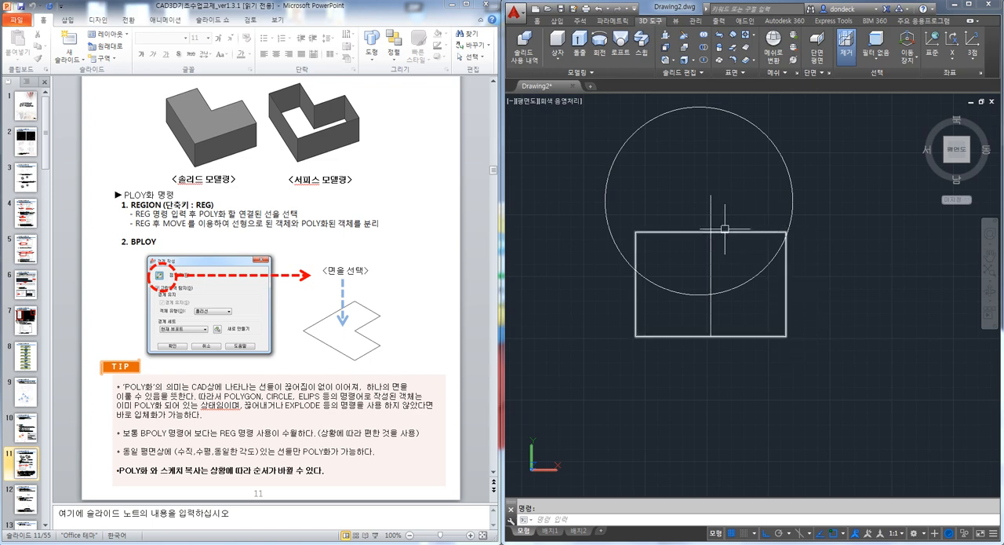
key(Escape)
shift+middle_drag(727, 238, 721, 240)
scroll(720, 240, up, 3)
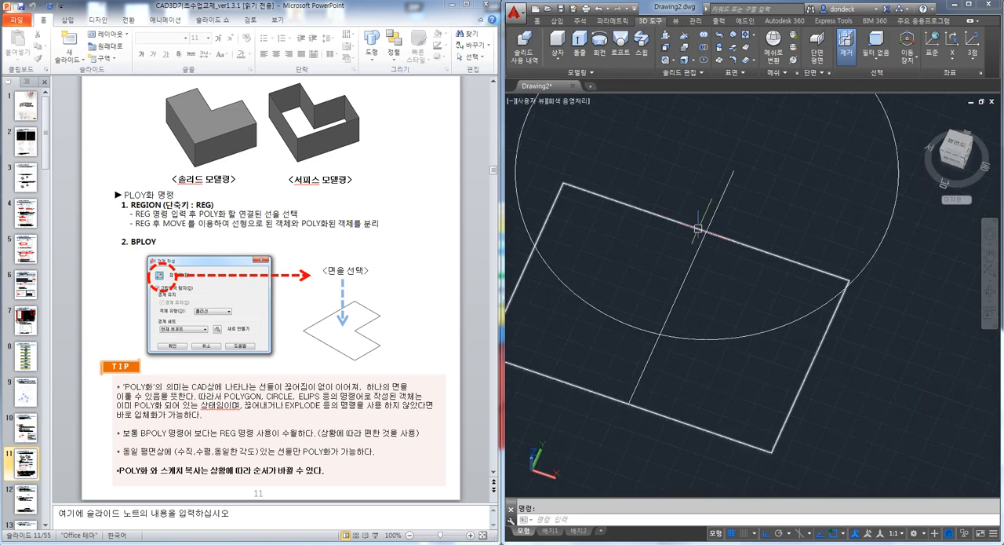
key(Escape)
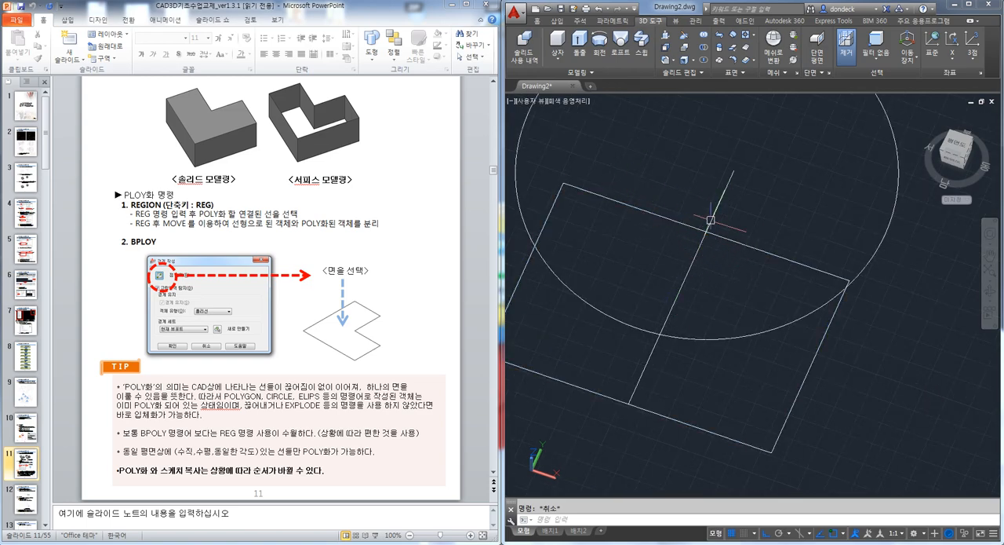
middle_drag(732, 264, 737, 251)
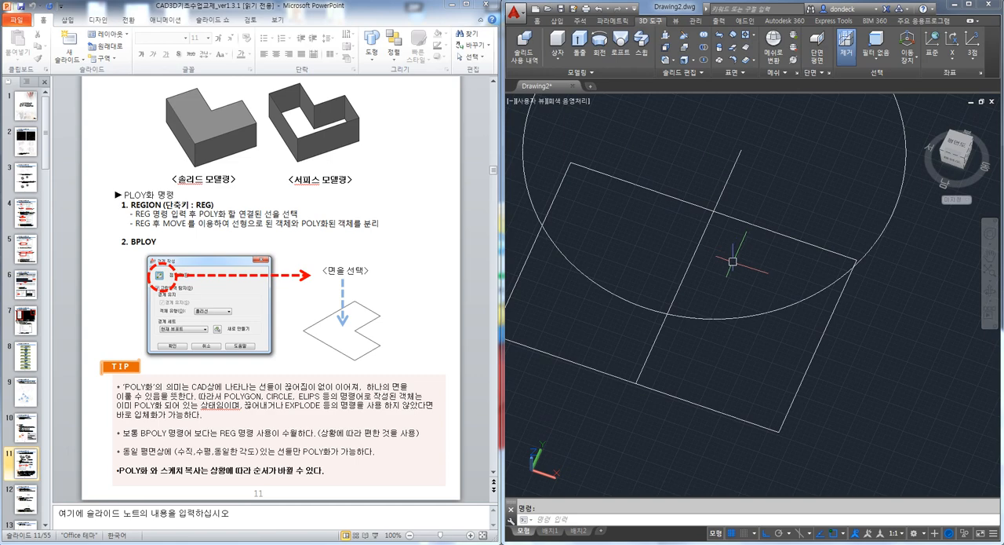
Try trimming the rectangle's upper edge with the Trim command, and undo the trim
key(Return)
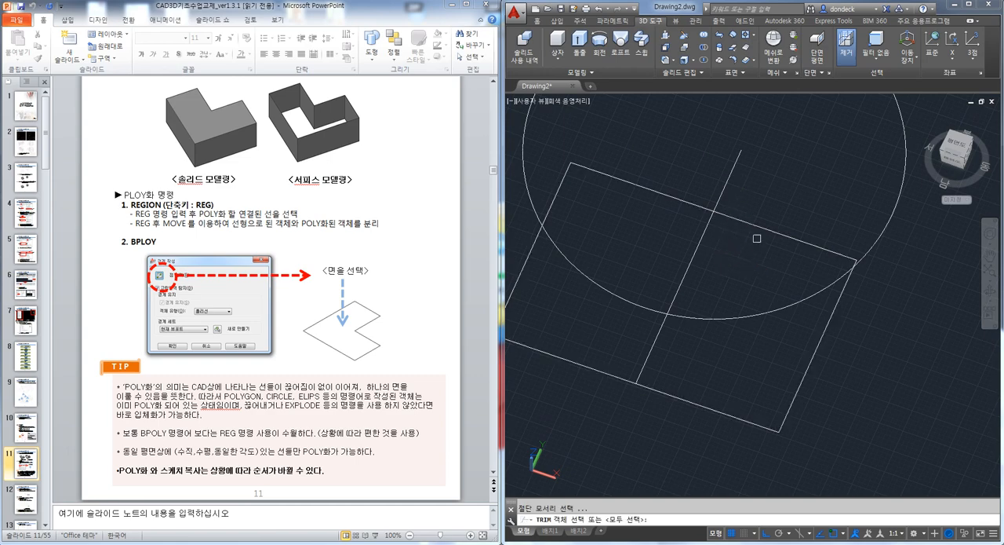
key(Escape)
text(tr)
key(Return)
click(728, 215)
key(Return)
click(694, 204)
key(Escape)
key(ctrl+z)
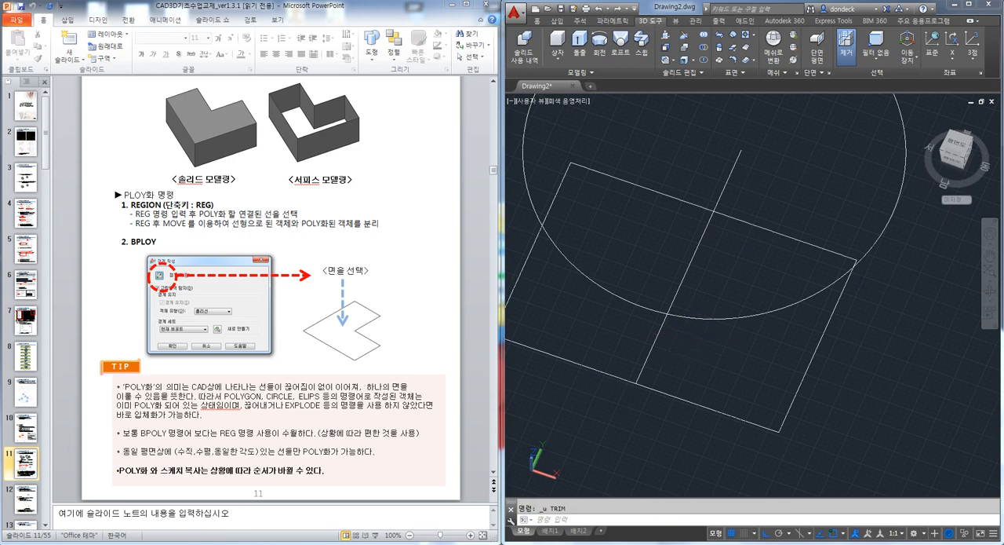
Explode the rectangle into separate lines
text(x)
key(Return)
click(746, 220)
key(Return)
Trim away the part of the rectangle's upper edge on the left side of the dividing line
text(tr)
key(Return)
click(753, 192)
click(714, 173)
key(Return)
click(681, 188)
click(658, 206)
key(Escape)
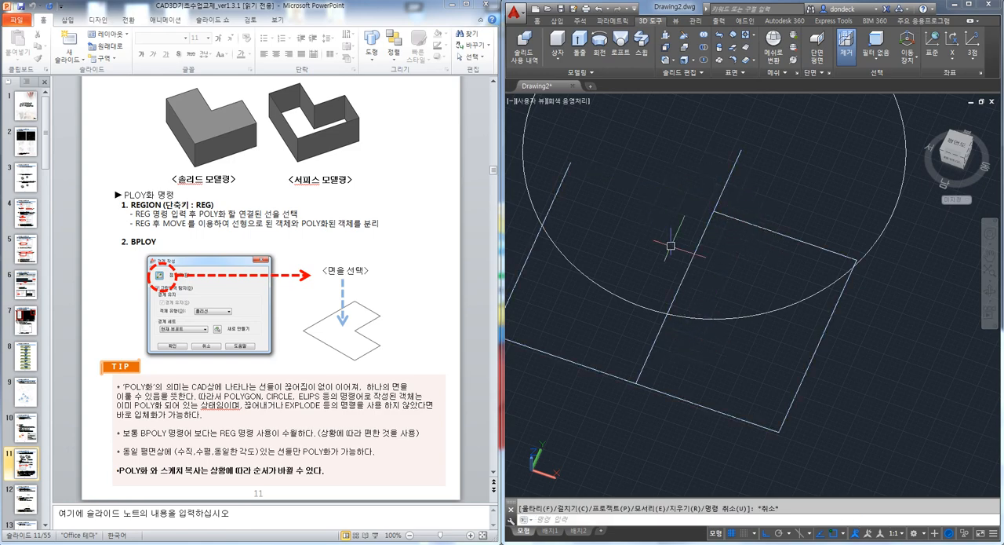
Trim off the part of the dividing line that extends beyond the rectangle's upper edge
key(Return)
key(Return)
click(725, 185)
key(Escape)
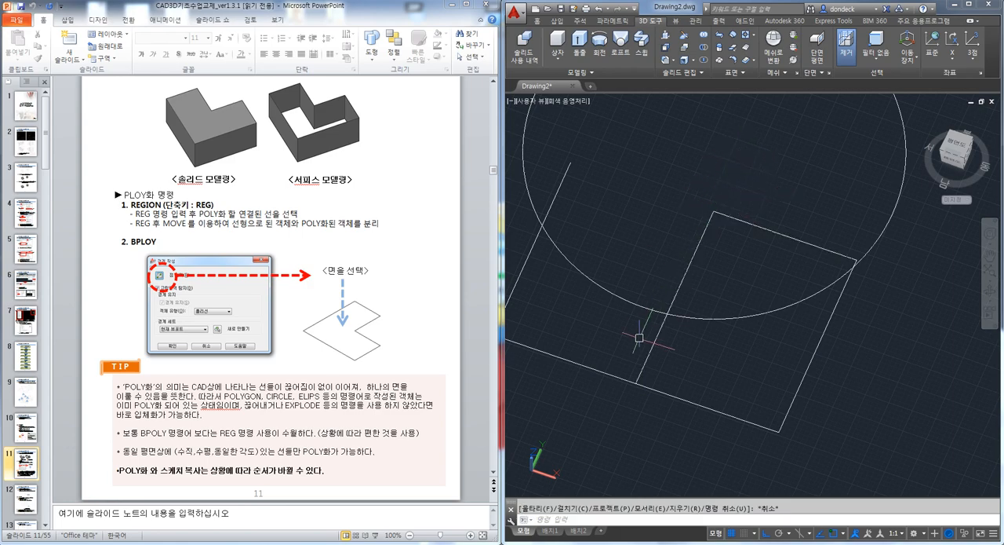
Trim away the part of the rectangle's lower edge on the left side of the dividing line
text(tr)
key(Return)
key(Return)
click(603, 372)
key(Escape)
Convert the four connected lines of the closed shape on the right side of the dividing line into a region with REGION
click(644, 366)
click(655, 390)
click(820, 342)
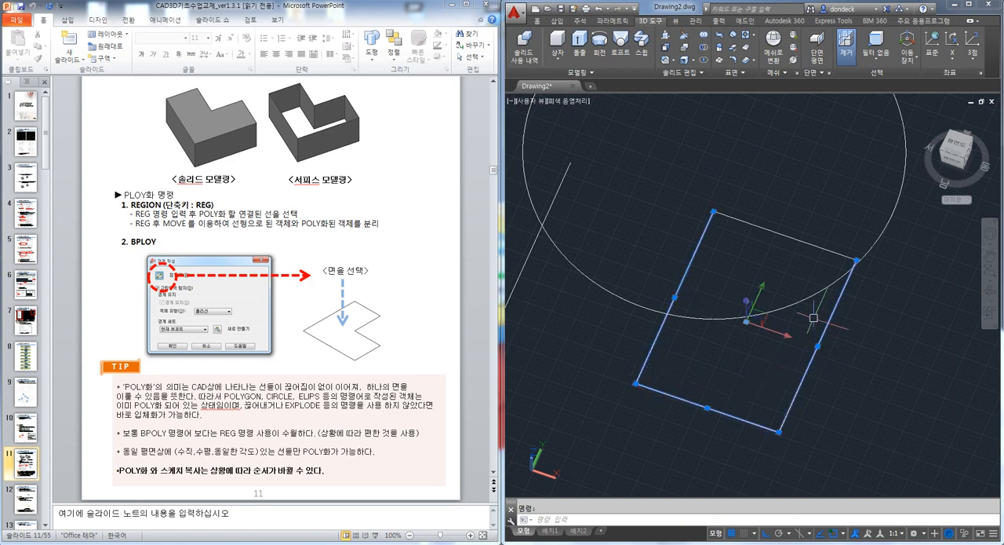
key(Escape)
text(reg)
key(Return)
click(730, 217)
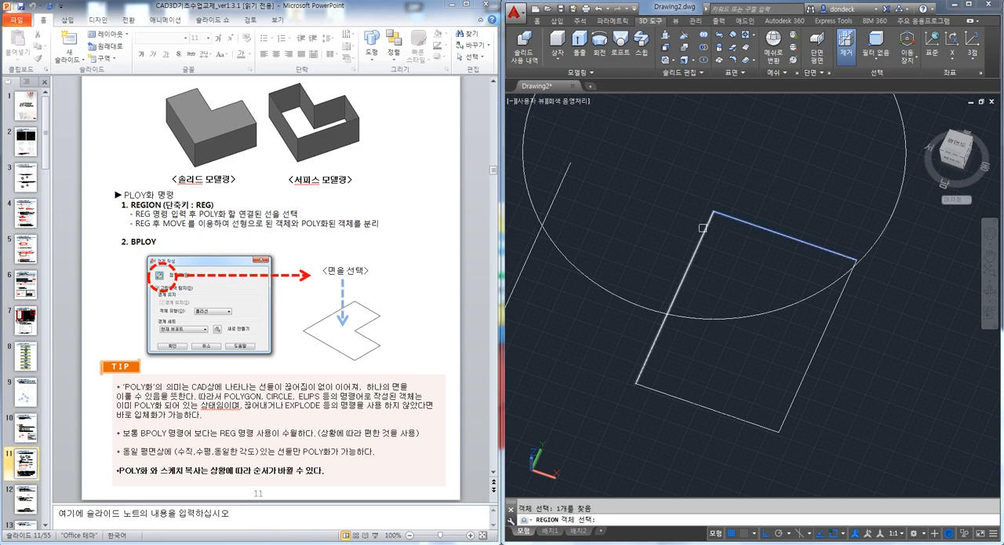
click(674, 297)
click(822, 328)
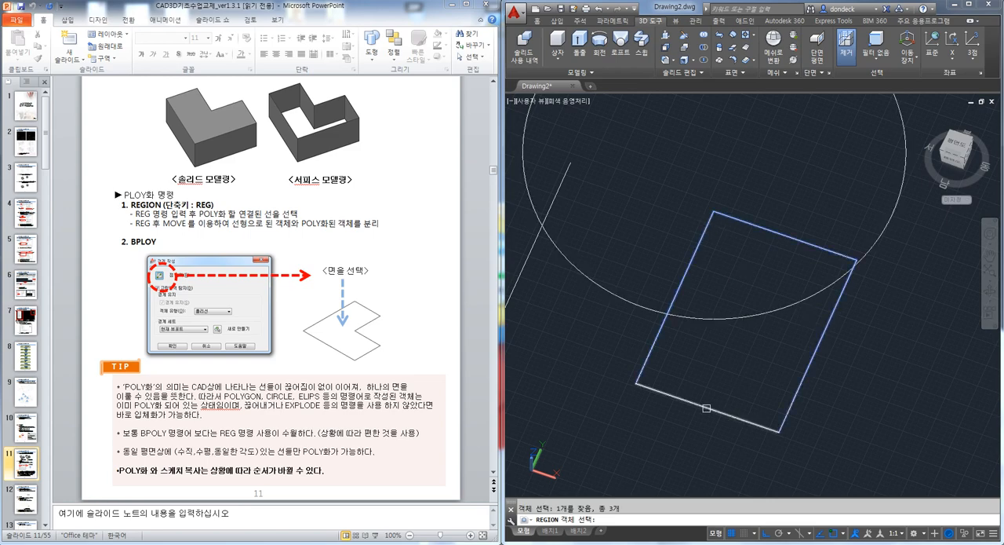
key(Return)
Extrude the region upward into a solid, and undo everything back to the untrimmed rectangle with its dividing line
shift+middle_drag(813, 377, 783, 339)
text(ext)
key(Return)
click(795, 266)
key(Return)
click(786, 173)
key(Escape)
key(ctrl+z)
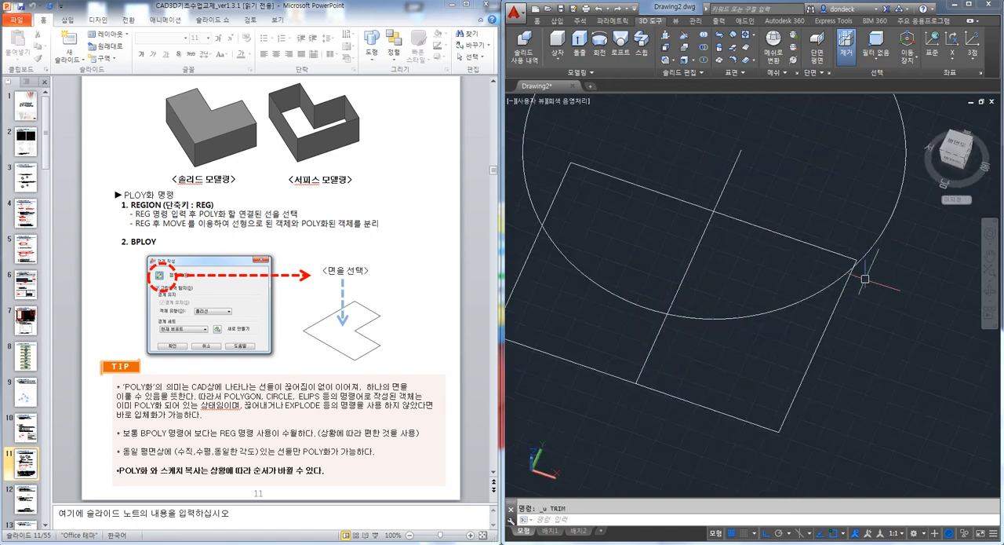
Try REGION on the untrimmed rectangle together with the overshooting dividing line, and undo the region
shift+middle_drag(862, 279, 780, 250)
text(reg)
key(Return)
click(770, 208)
click(743, 210)
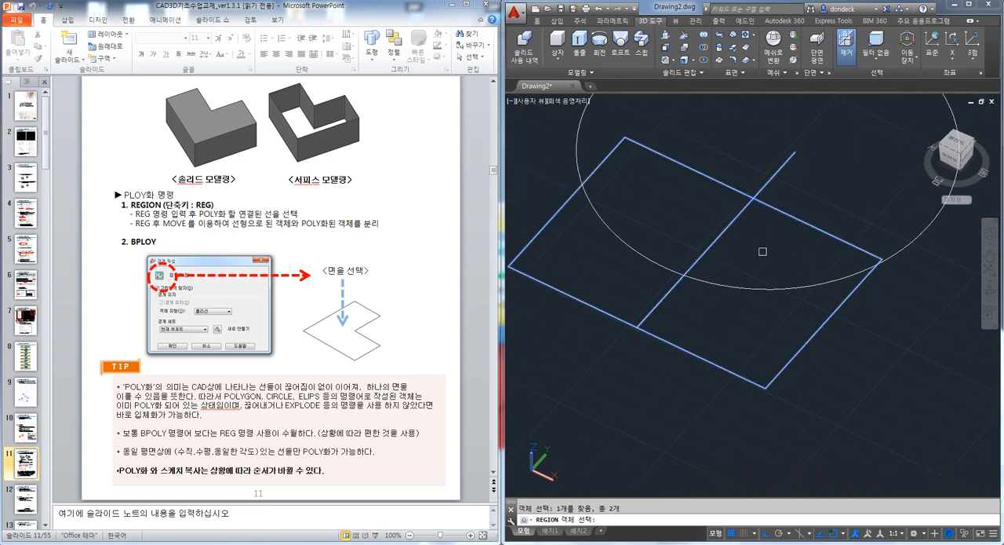
key(Return)
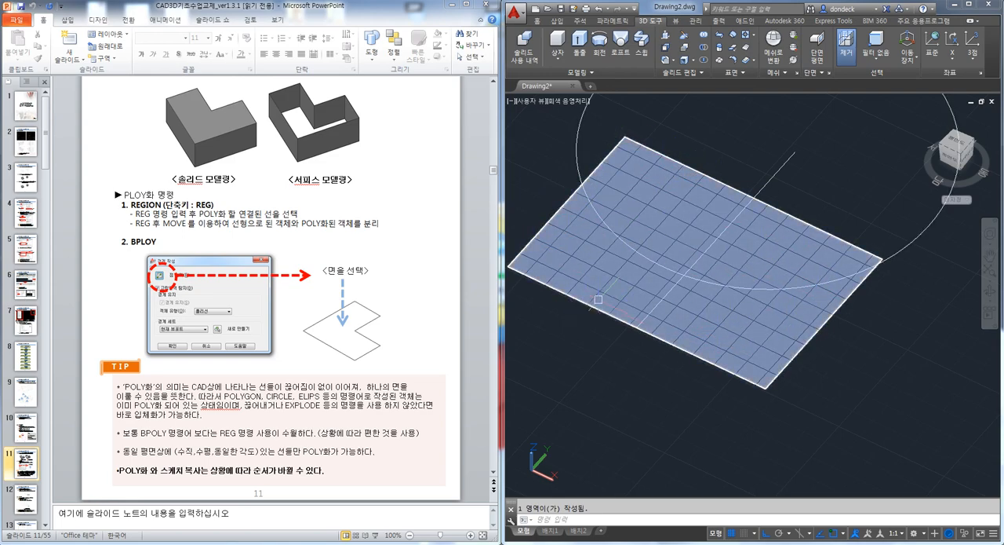
key(ctrl+z)
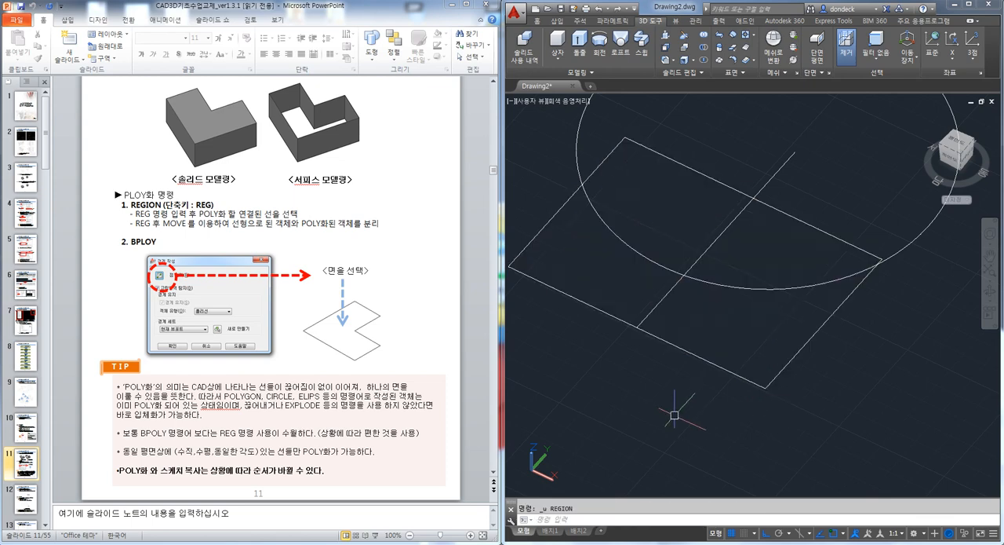
Pull up the area enclosed by the circle, rectangle edge and dividing line with PRESSPULL, and undo it
key(Return)
click(763, 252)
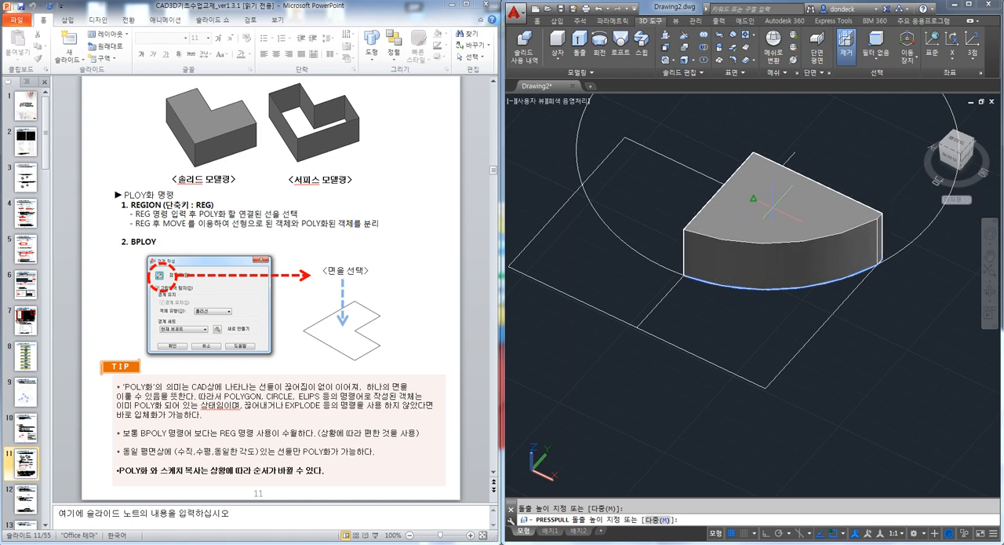
click(779, 173)
key(ctrl+z)
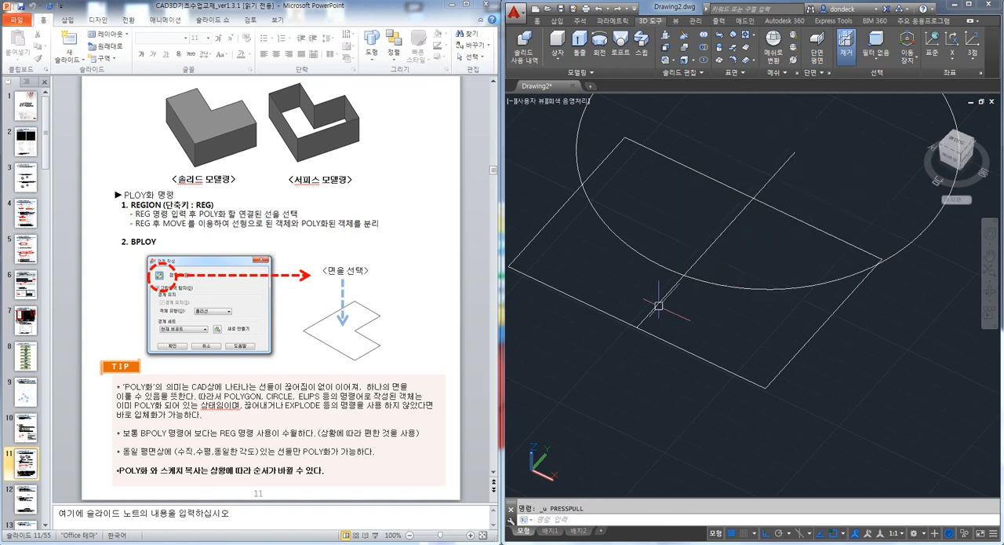
Switch to PowerPoint and view slide 12 on copying and rotating sketches in the slide show
middle_drag(672, 357, 703, 375)
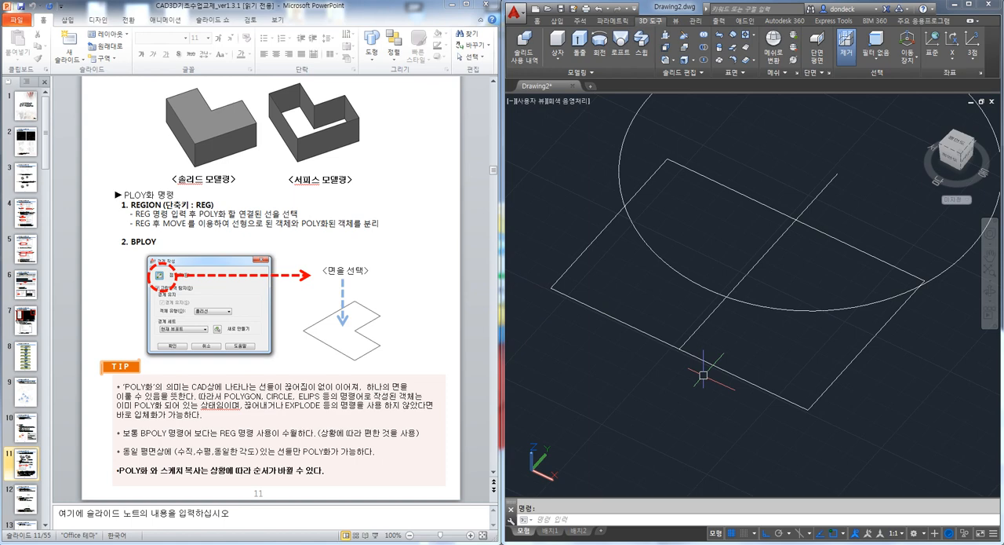
shift+middle_drag(726, 365, 710, 347)
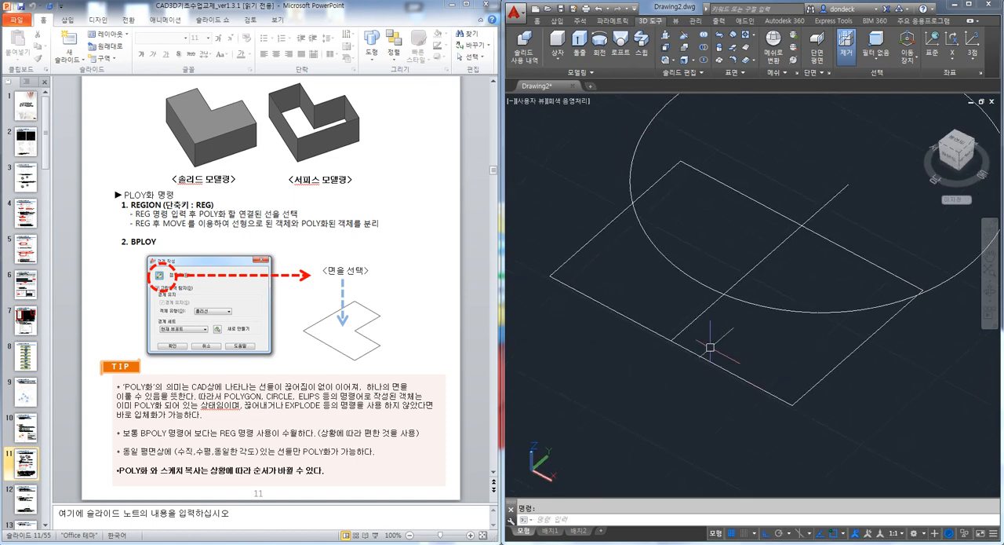
click(468, 308)
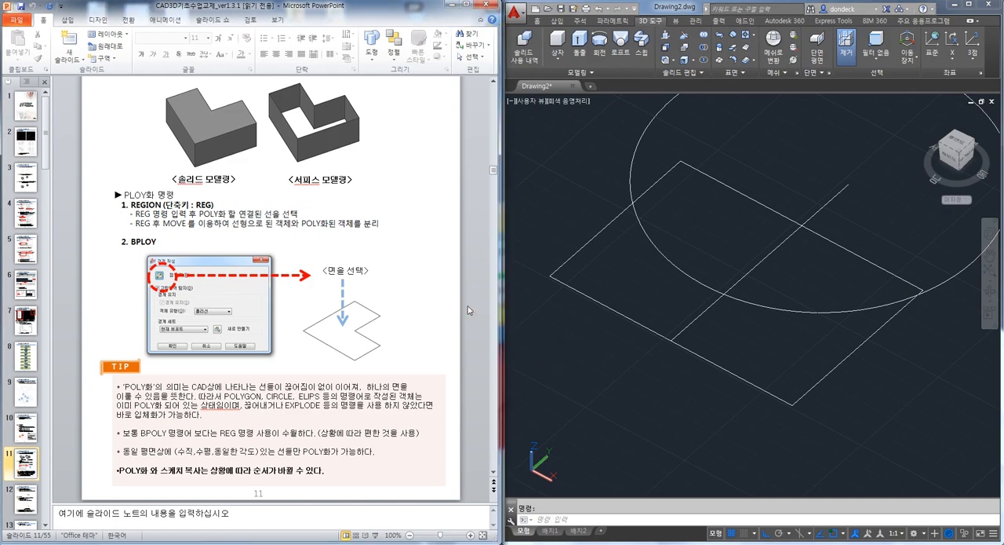
key(shift+F5)
key(Right)
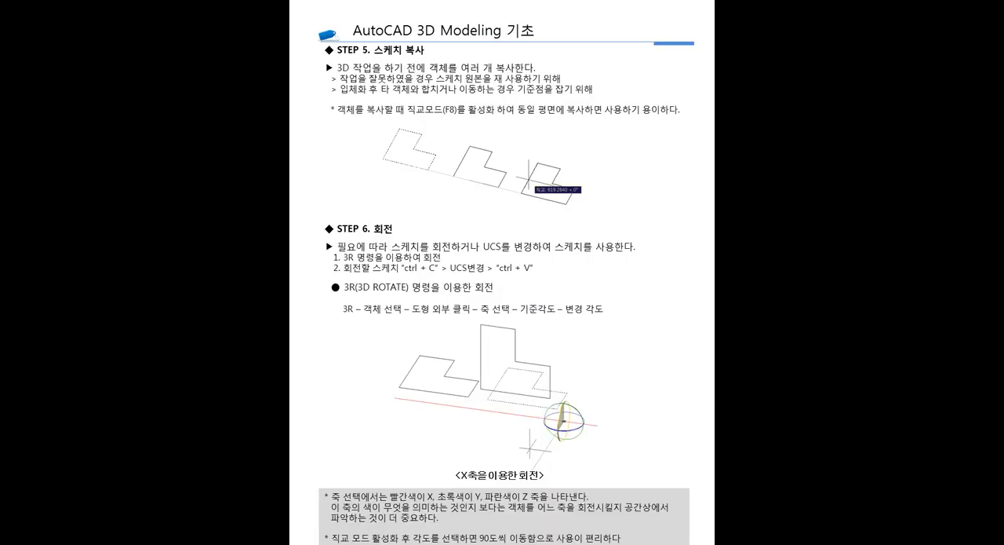
key(Escape)
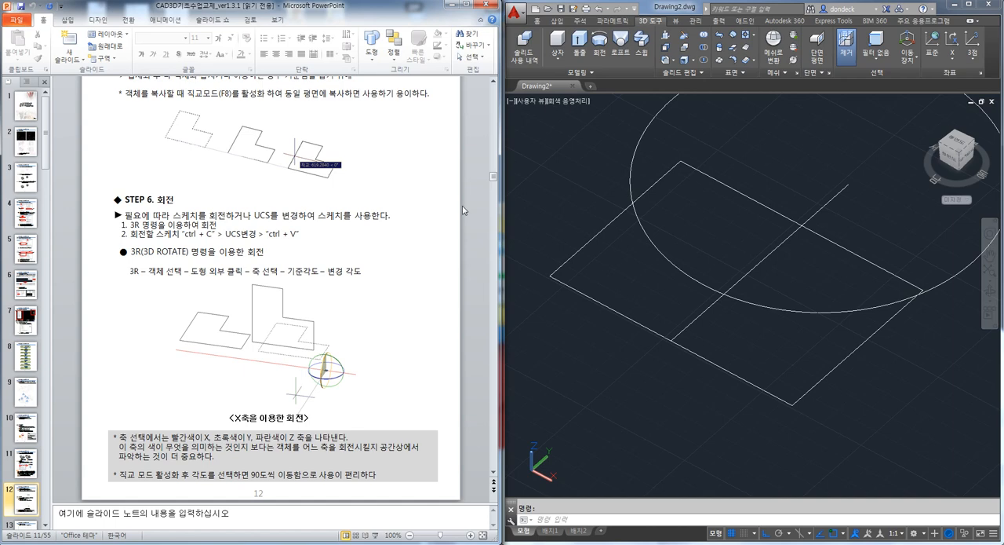
Copy the rectangle, dividing line and circle twice along the X axis to form a row of three sketches
middle_drag(695, 245, 645, 204)
scroll(691, 236, down, 4)
text(co)
key(space)
click(704, 282)
click(575, 179)
key(space)
click(585, 254)
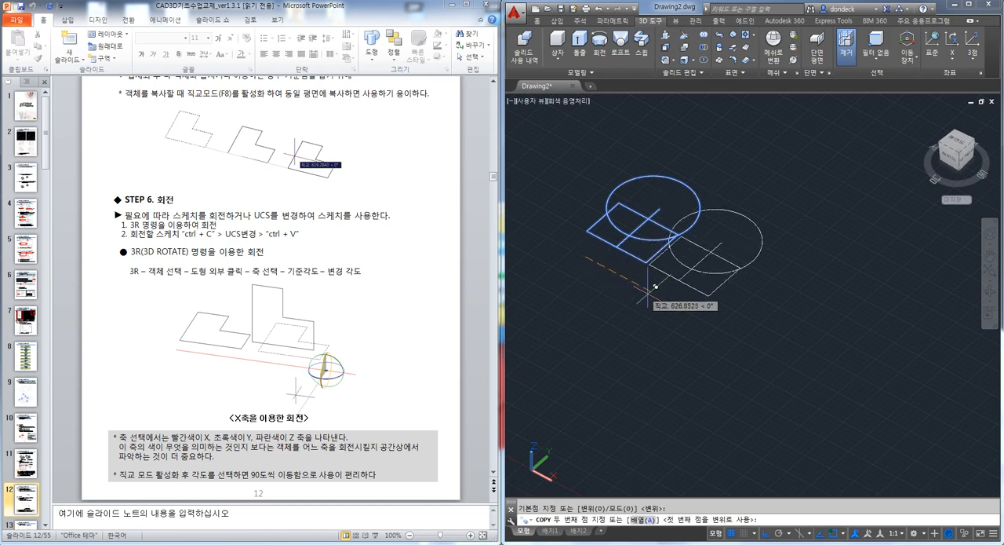
click(675, 301)
click(762, 351)
key(space)
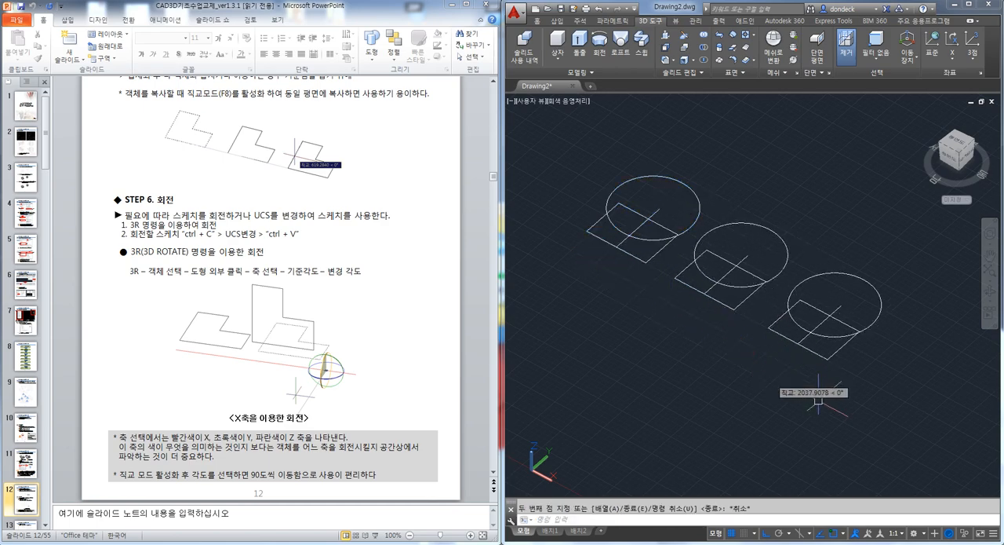
Copy the whole row of three sketches once in the negative Y direction to form a second row
click(904, 427)
click(521, 155)
key(space)
click(895, 370)
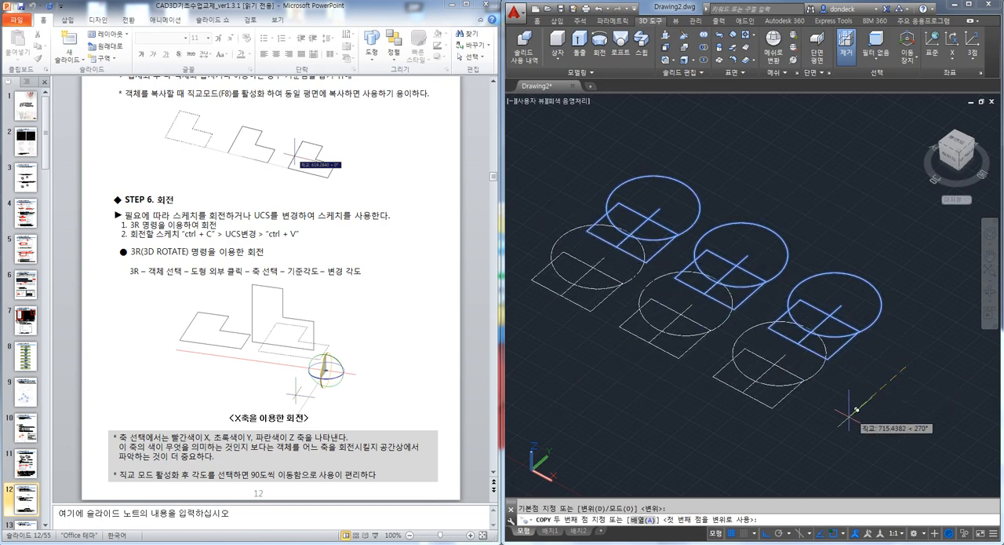
click(813, 441)
key(space)
mouse_move(648, 401)
middle_down()
mouse_move(721, 360)
mouse_move(714, 318)
mouse_move(711, 371)
middle_up()
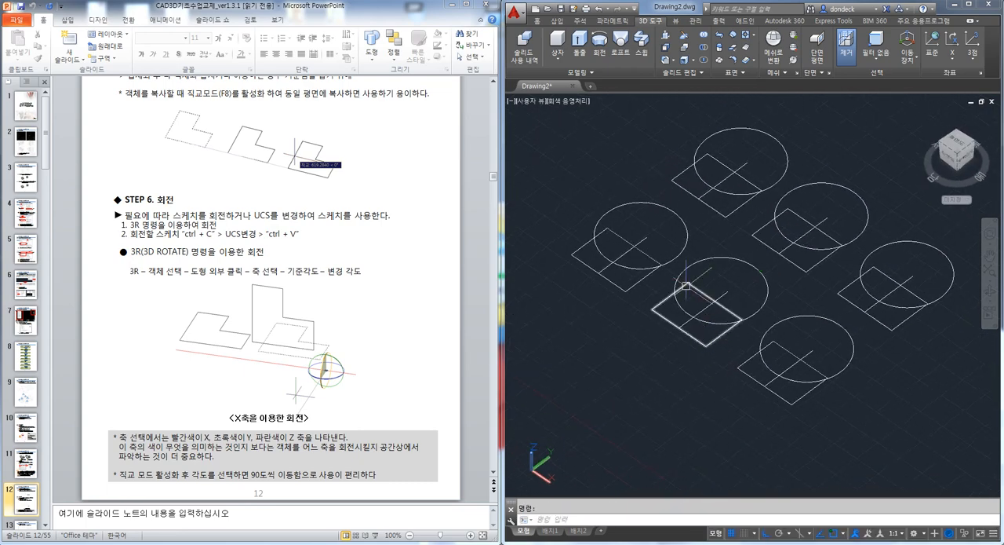
Fillet the dividing line and the rectangle's upper edge into a sharp corner in the back row's middle sketch, keeping the edge's right part
scroll(796, 248, up, 3)
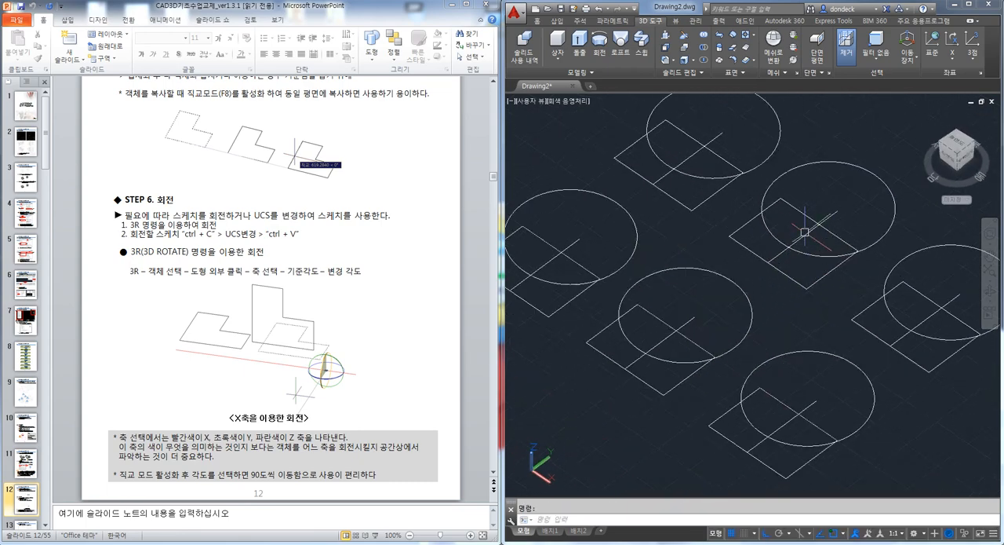
middle_drag(871, 317, 834, 319)
scroll(678, 259, up, 4)
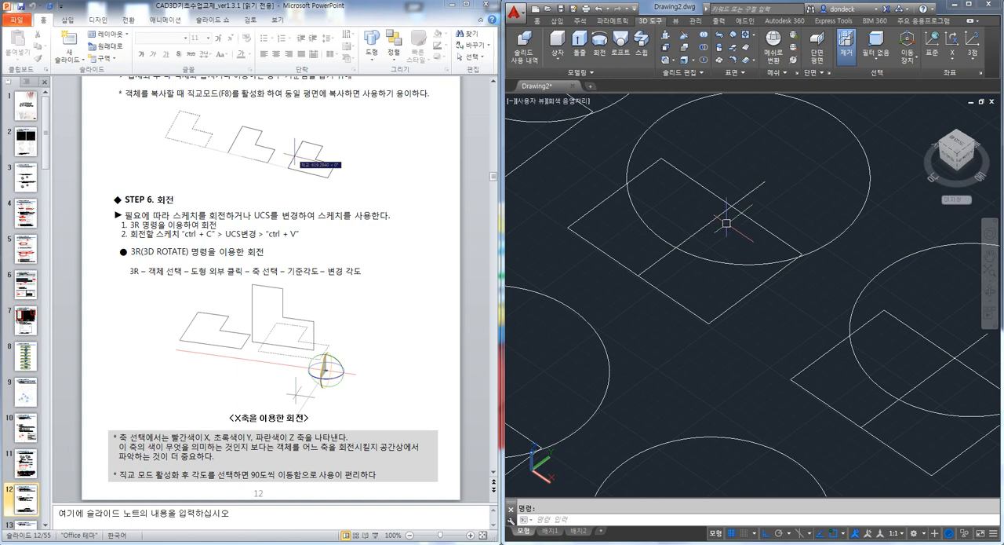
text(f)
key(space)
click(722, 216)
click(744, 216)
key(space)
click(702, 229)
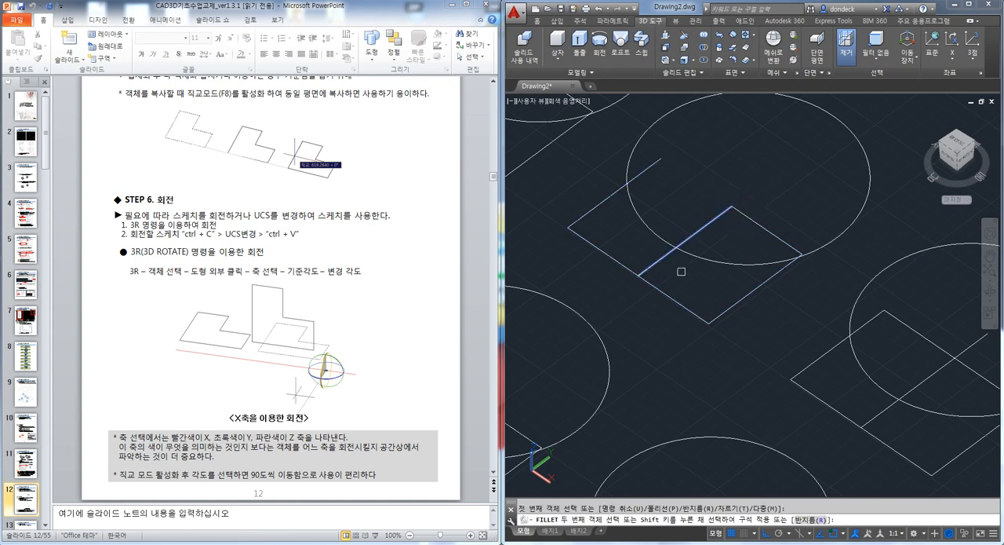
key(Escape)
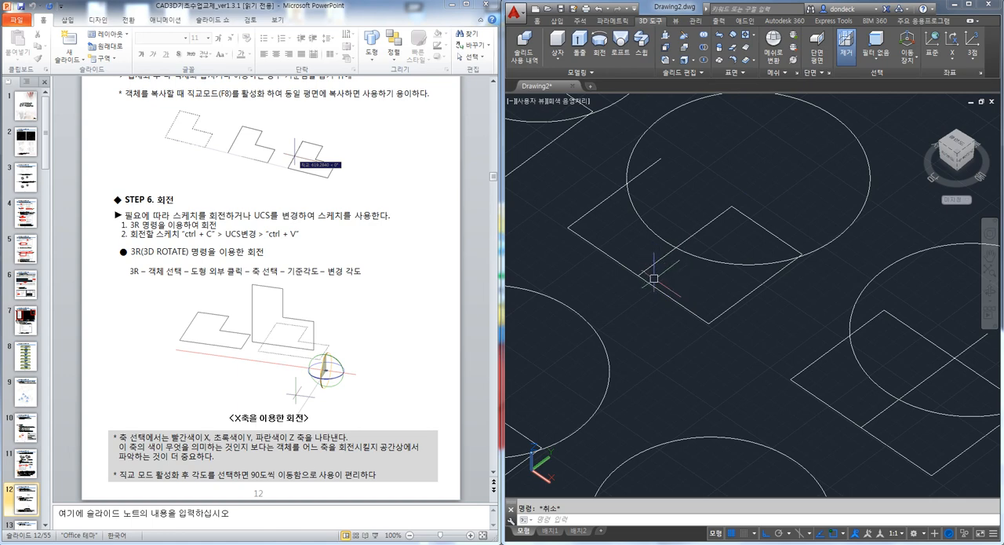
Trim away the part of the middle sketch's lower rectangle edge on the left side of the dividing line
click(626, 266)
key(Escape)
text(tr)
key(space)
key(space)
click(623, 266)
key(Escape)
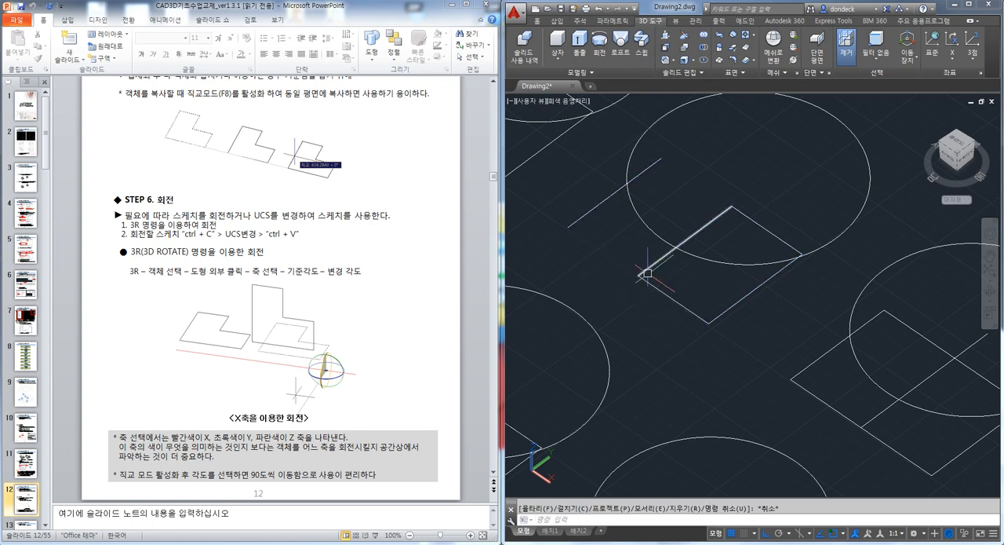
Convert the four connected lines of the middle sketch's closed quadrilateral into a region
text(reg)
key(space)
click(652, 306)
click(629, 269)
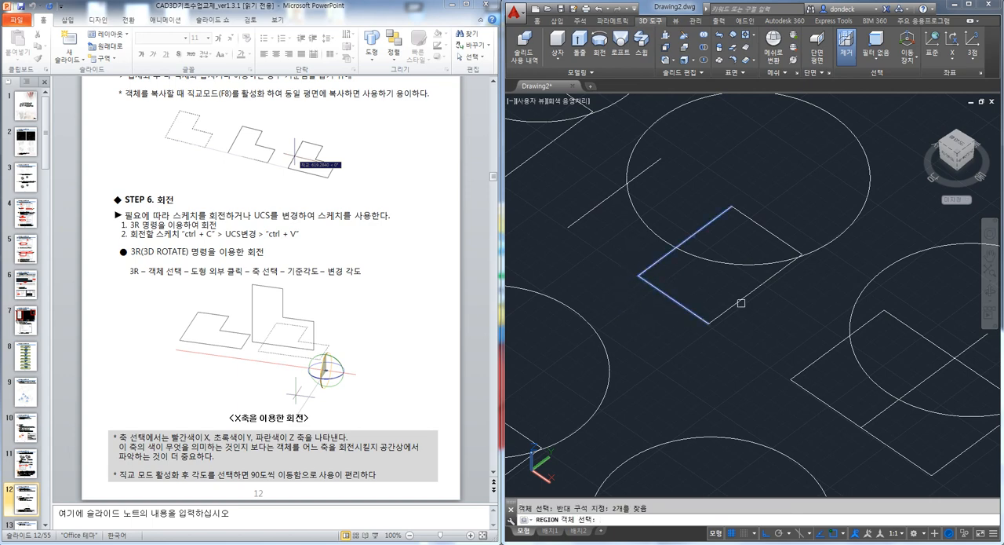
click(766, 230)
key(space)
Extrude the middle sketch's region upward into a box-shaped solid
text(ext)
key(space)
click(773, 258)
key(space)
click(772, 156)
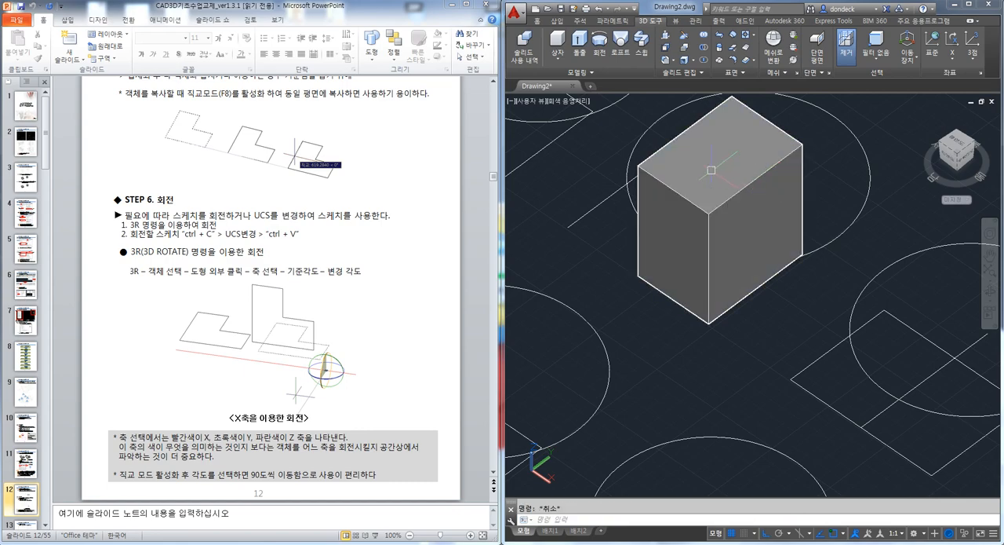
scroll(816, 460, down, 2)
middle_drag(818, 293, 763, 264)
shift+middle_drag(764, 228, 749, 252)
middle_drag(700, 220, 779, 248)
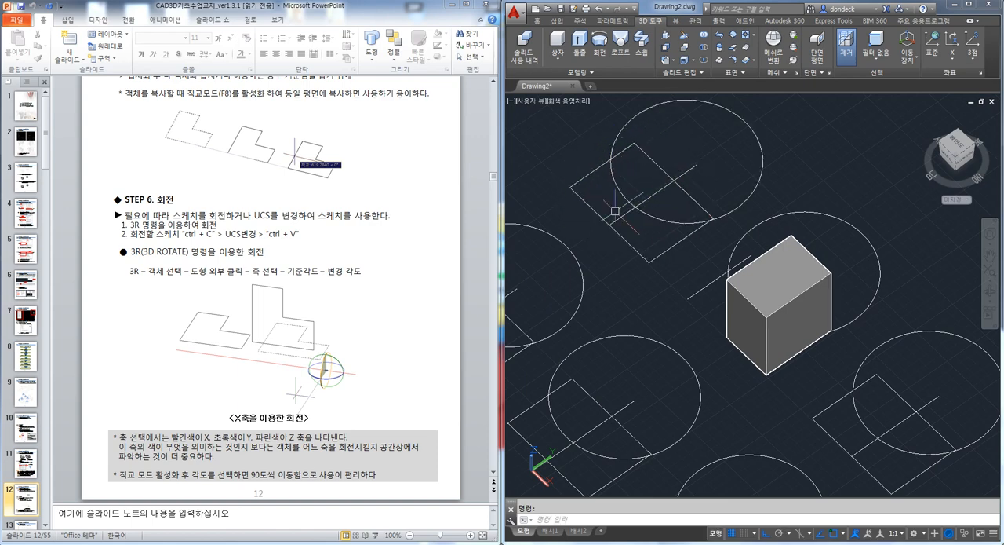
shift+middle_drag(794, 342, 800, 317)
scroll(869, 382, up, 3)
text(f)
key(Return)
key(Escape)
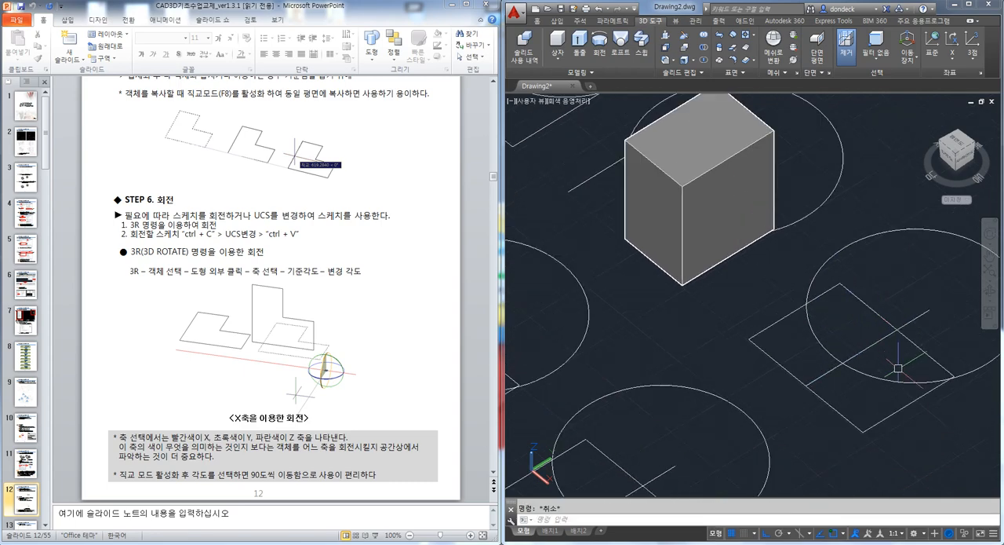
key(Escape)
click(885, 340)
text(t)
key(Escape)
Fillet the dividing line with the upper and lower rectangle edges in the back row's rightmost sketch, closing the left part with sharp corners
text(f)
key(space)
click(884, 337)
click(885, 318)
key(space)
click(825, 372)
click(792, 374)
key(Escape)
Convert the four lines of the rightmost sketch's closed left part into a region
text(reg)
key(space)
click(821, 405)
click(793, 381)
click(915, 340)
click(889, 307)
click(823, 294)
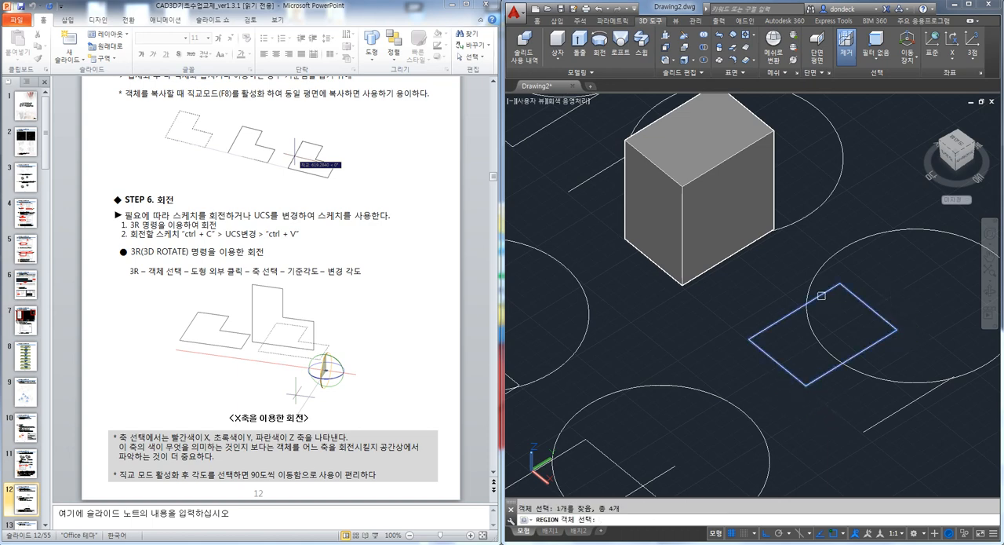
key(space)
key(Escape)
Extrude the rightmost sketch's region upward into a second solid
text(ext)
key(space)
click(867, 300)
key(space)
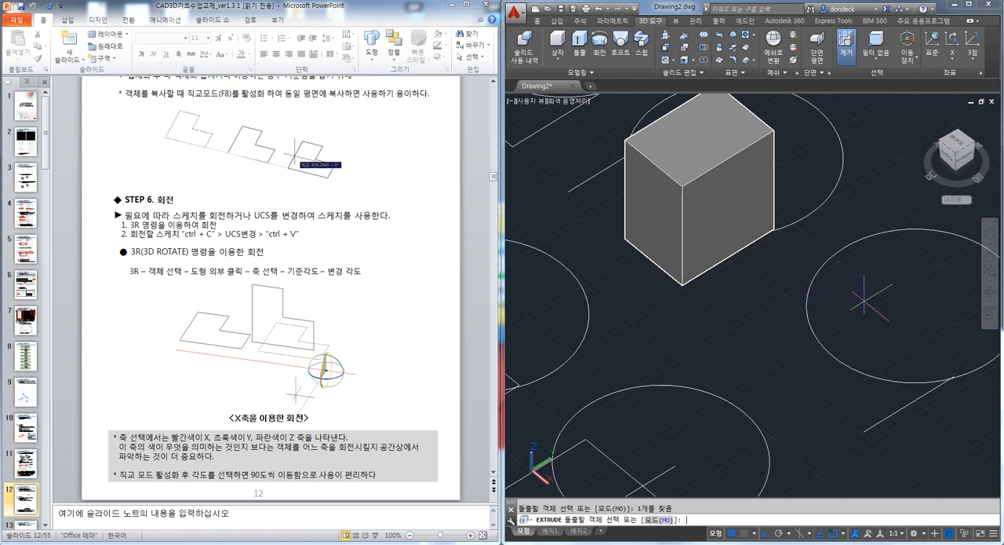
click(871, 232)
key(Escape)
scroll(798, 297, down, 5)
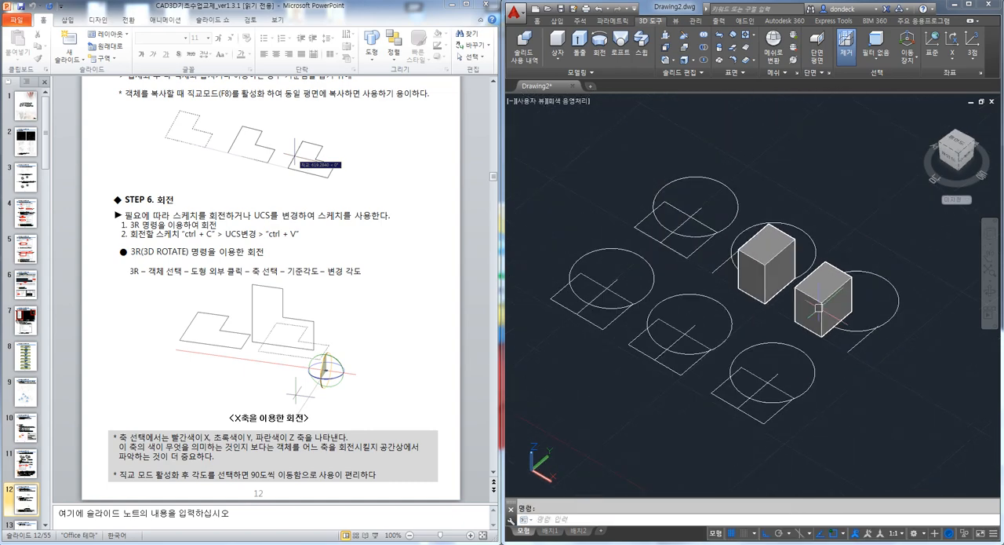
Move the second solid along the X axis so that it overlaps the first solid in the middle sketch
text(m)
key(space)
click(836, 316)
key(space)
click(828, 312)
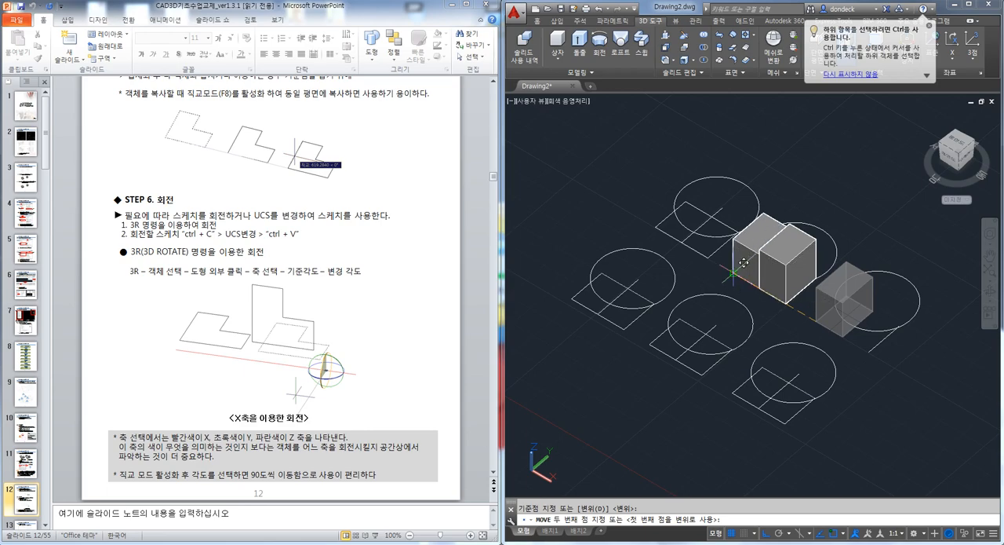
key(Escape)
shift+middle_drag(743, 261, 772, 298)
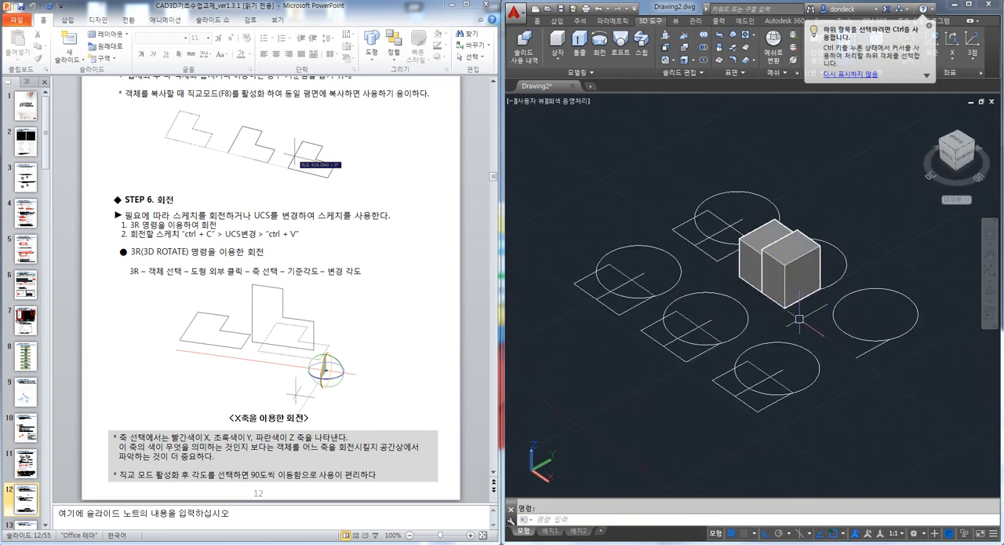
Unite the two overlapping solids into a single solid with UNION
scroll(764, 302, up, 2)
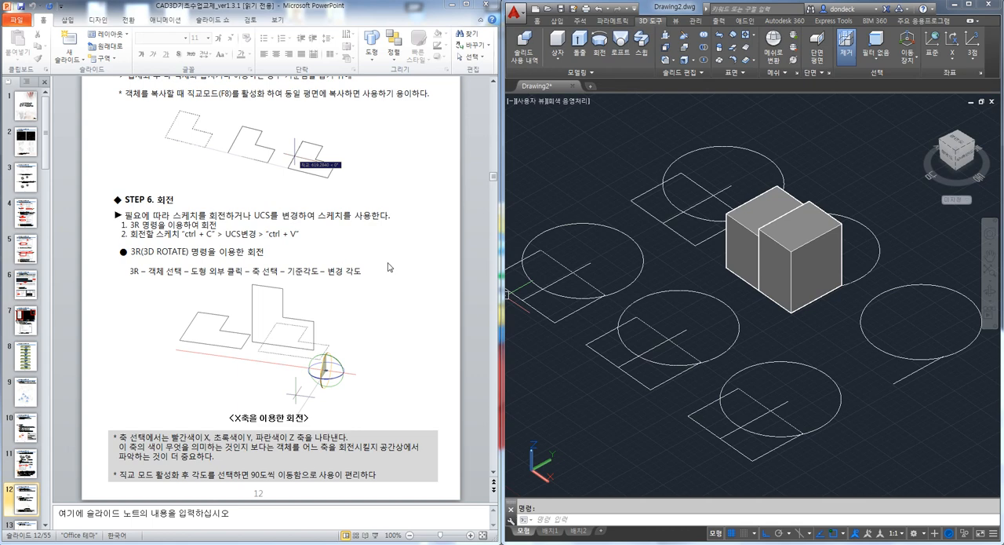
click(663, 256)
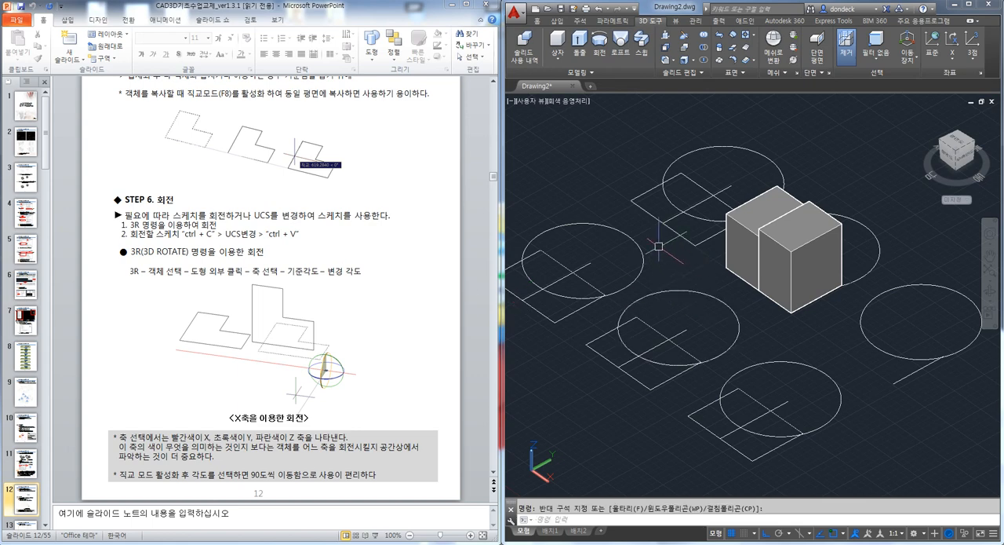
key(Escape)
text(uni)
key(space)
click(780, 255)
click(743, 254)
key(space)
shift+middle_drag(746, 294, 764, 283)
scroll(765, 282, down, 2)
middle_drag(794, 314, 808, 278)
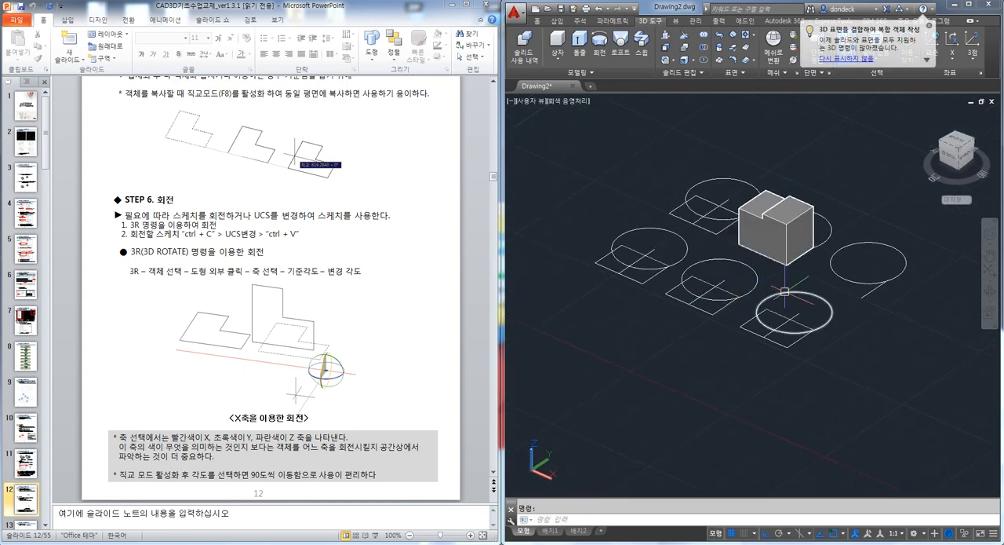
Move the united solid away from the sketches to a clear area of the drawing
scroll(756, 317, down, 3)
middle_drag(756, 317, 706, 328)
text(m)
key(space)
click(700, 293)
key(space)
click(720, 381)
click(794, 304)
key(Escape)
Erase all of the remaining circle and line sketches, leaving only the united solid
drag(737, 390, 614, 276)
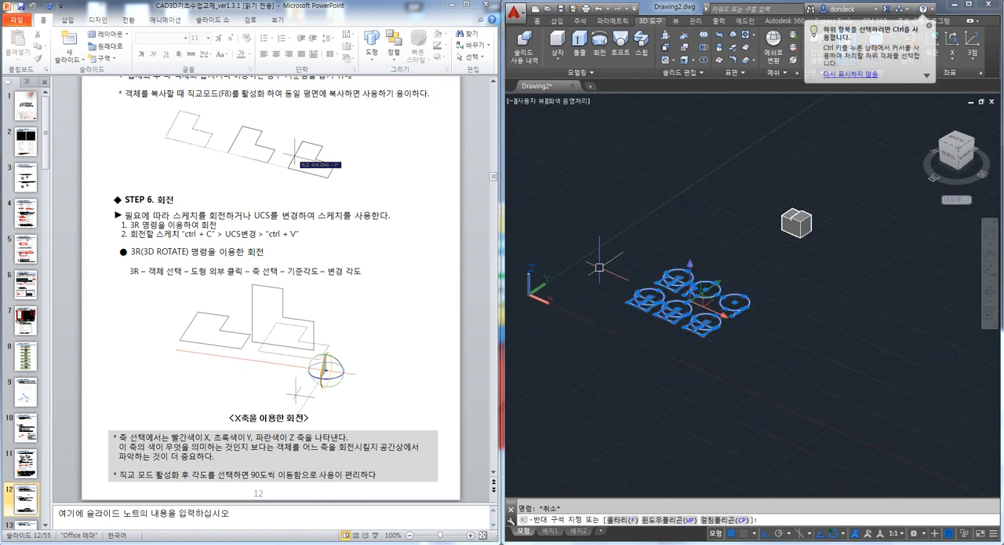
key(Delete)
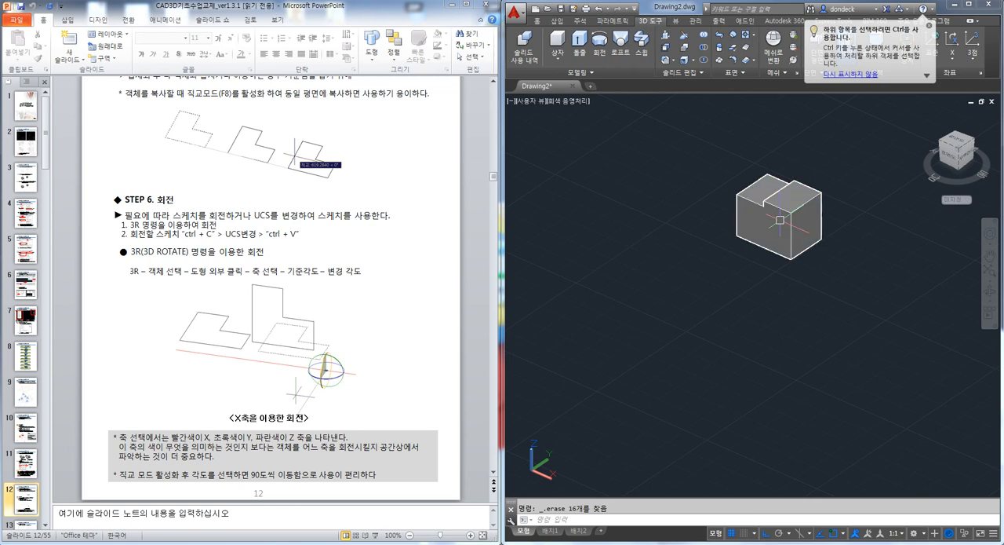
scroll(796, 274, up, 2)
key(Escape)
Rotate the solid about the X axis with the 3R (3D Rotate) command and check its new orientation
text(3)
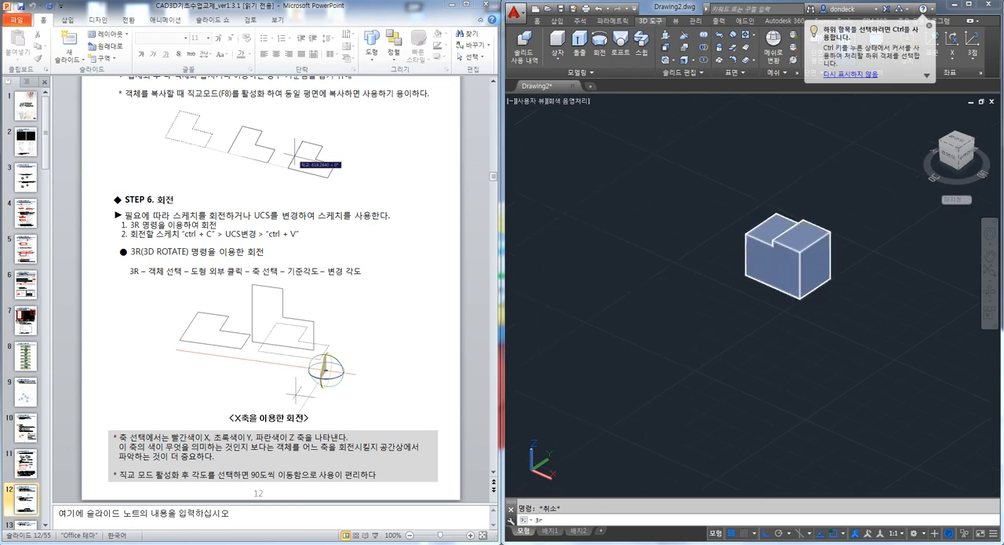
text(r)
key(Return)
click(784, 248)
key(Return)
click(634, 282)
click(653, 217)
click(601, 297)
drag(716, 267, 734, 265)
mouse_move(734, 264)
shift+middle_down()
mouse_move(731, 247)
mouse_move(721, 271)
shift+middle_up()
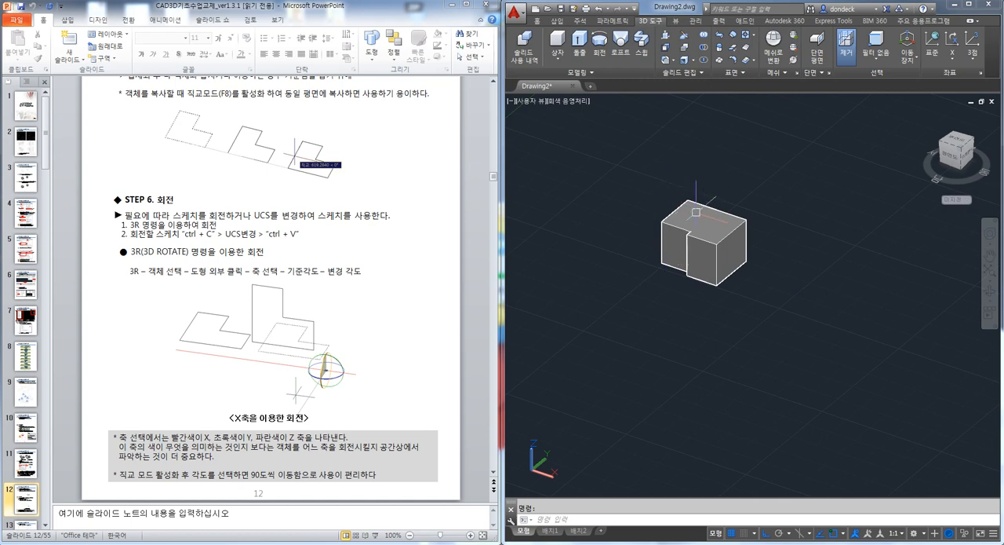
middle_drag(714, 205, 679, 213)
key(Escape)
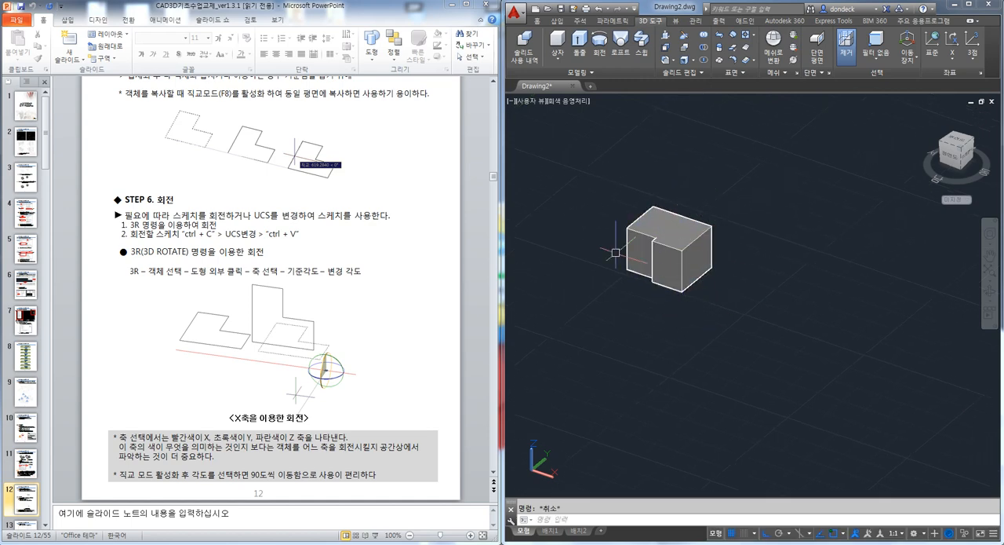
Switch to the PowerPoint handout and read its sections on UCS copy-paste, Extrude and shading with SHA
click(416, 298)
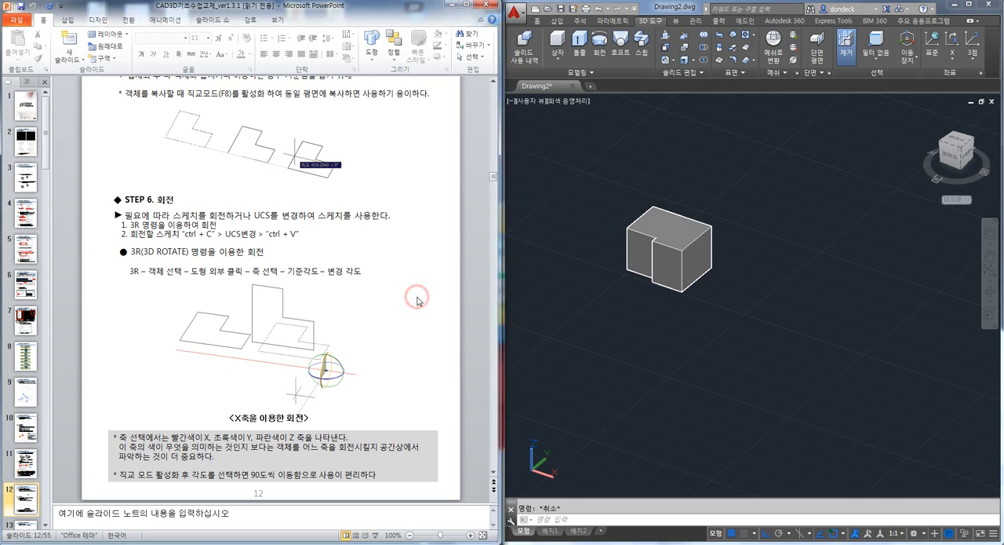
scroll(420, 301, down, 3)
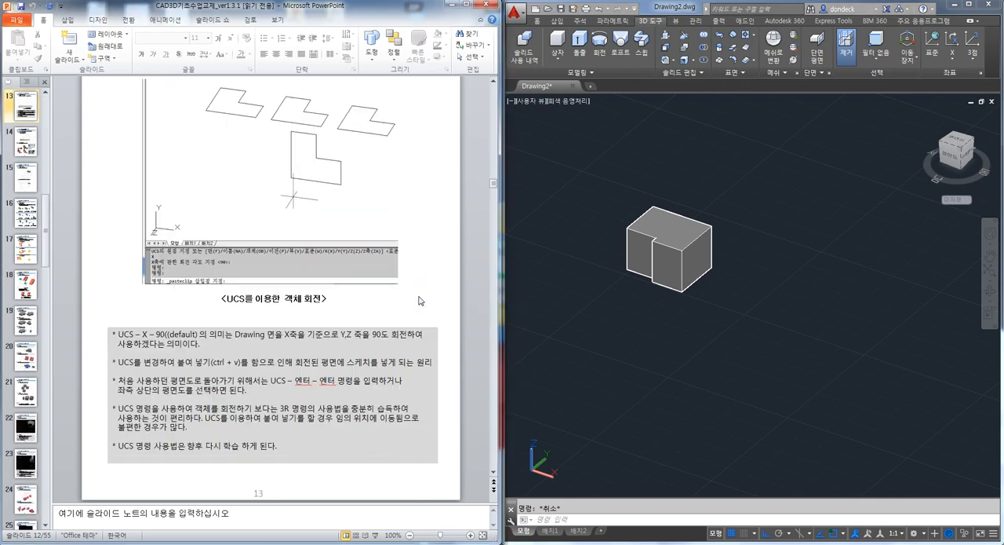
scroll(420, 301, up, 1)
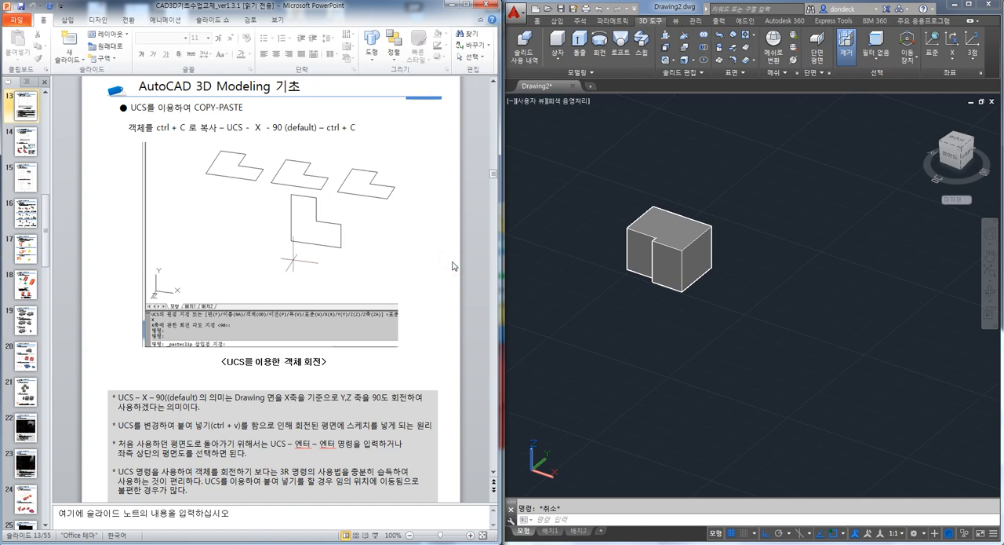
scroll(453, 266, down, 3)
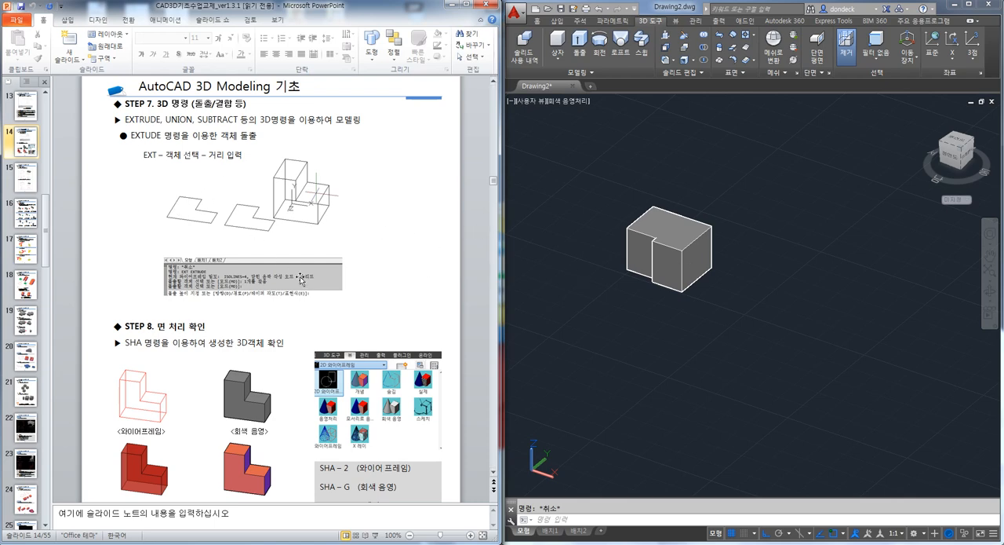
scroll(440, 279, down, 1)
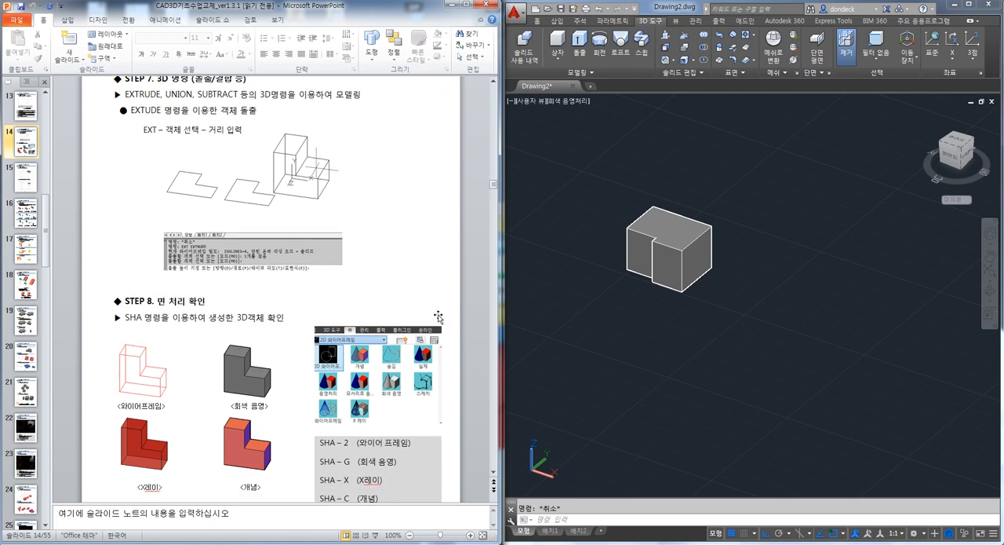
Switch to AutoCAD, erase the rotated solid and set the view to the plan of the current UCS
click(722, 345)
click(643, 201)
key(Delete)
text(plan)
key(Return)
Draw a large rectangle and a circle inside it
key(Return)
text(rec)
key(Return)
click(658, 196)
click(881, 373)
key(Escape)
text(c)
key(Return)
click(745, 272)
click(804, 311)
key(Escape)
Extrude the rectangle upward into a box
shift+middle_drag(850, 361, 796, 280)
text(ext)
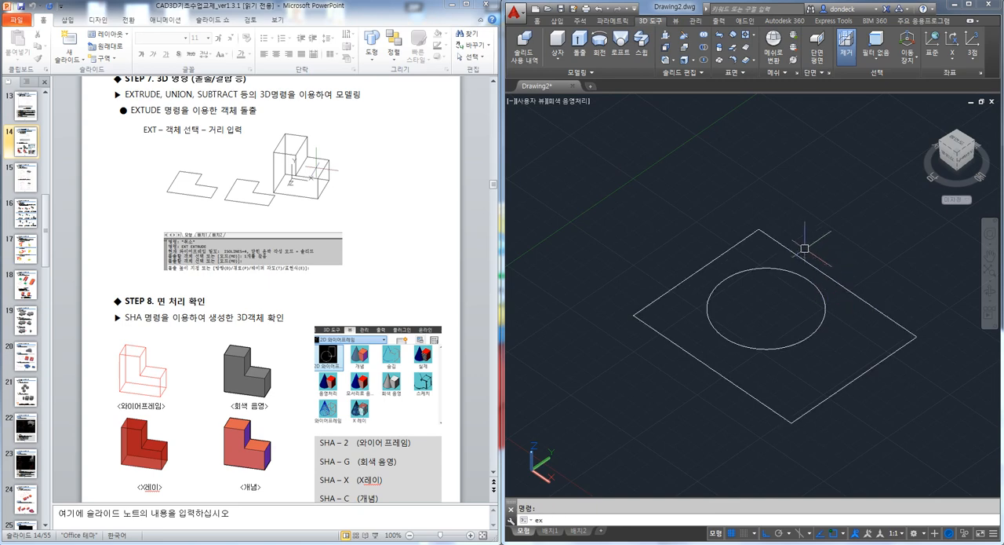
key(Return)
click(791, 251)
key(Return)
key(Escape)
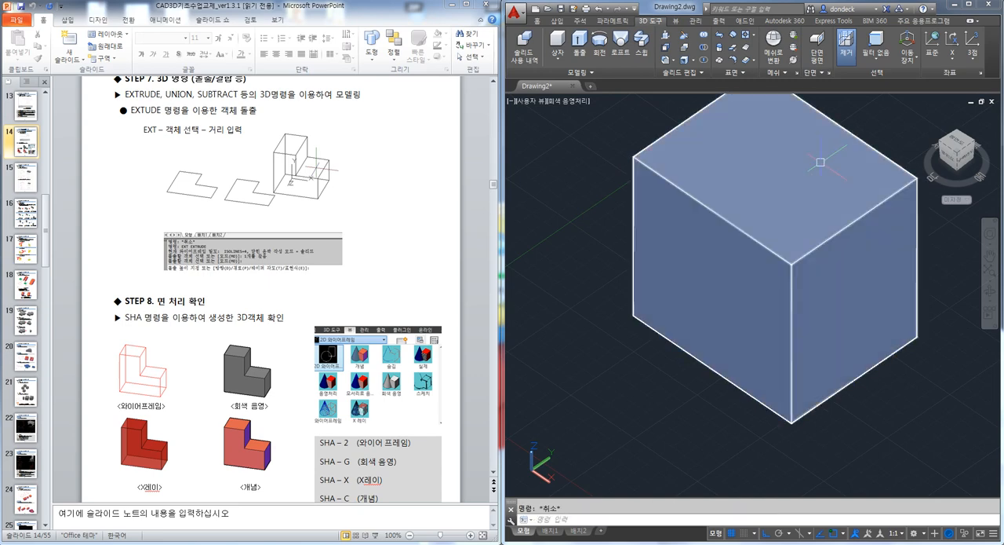
Show the model in 2D wireframe and extrude the circle into a cylinder rising above the box's top face
text(sha)
text(ext)
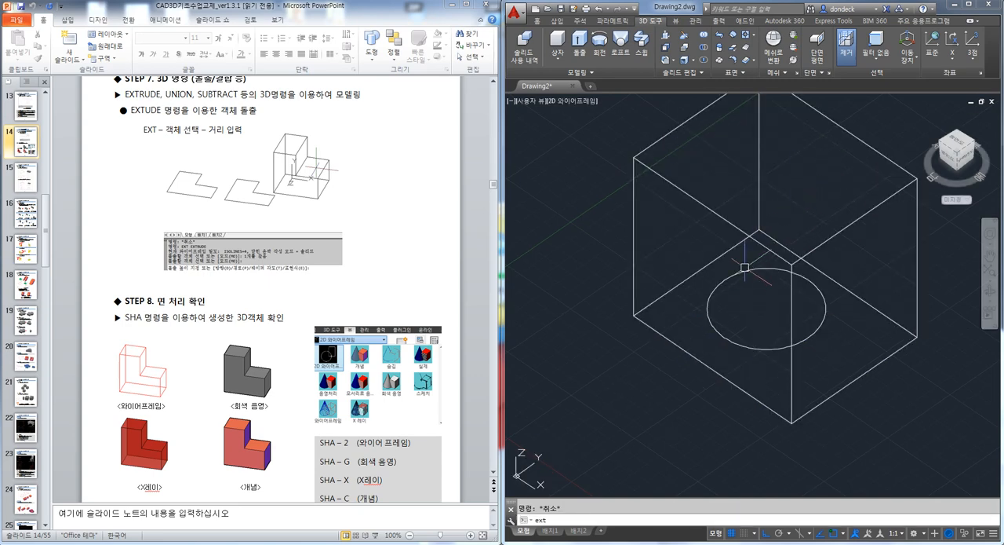
key(Return)
click(744, 272)
key(Return)
middle_drag(807, 163, 744, 218)
click(819, 158)
key(Escape)
Subtract the cylinder from the box and inspect the hole from above and at an angle
text(su)
key(Return)
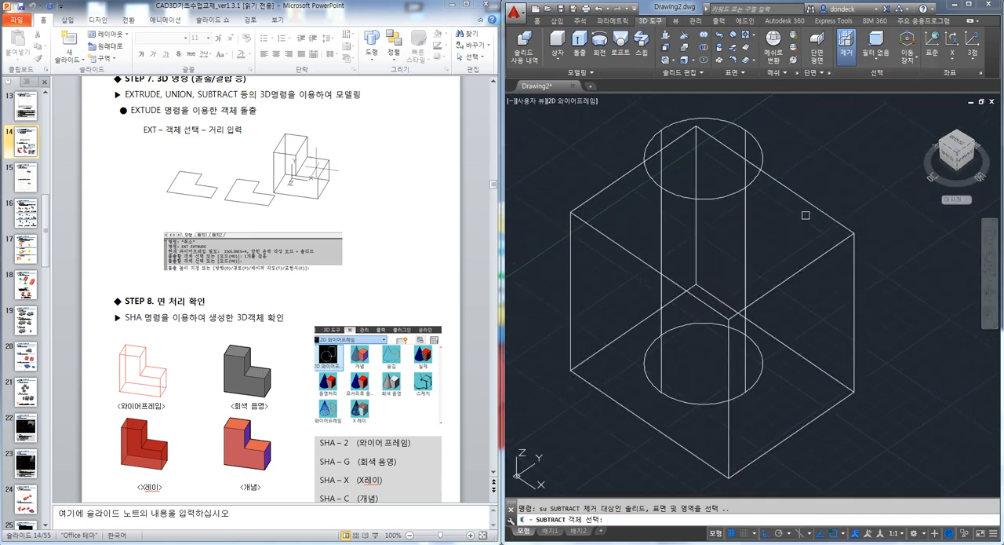
click(763, 157)
key(Return)
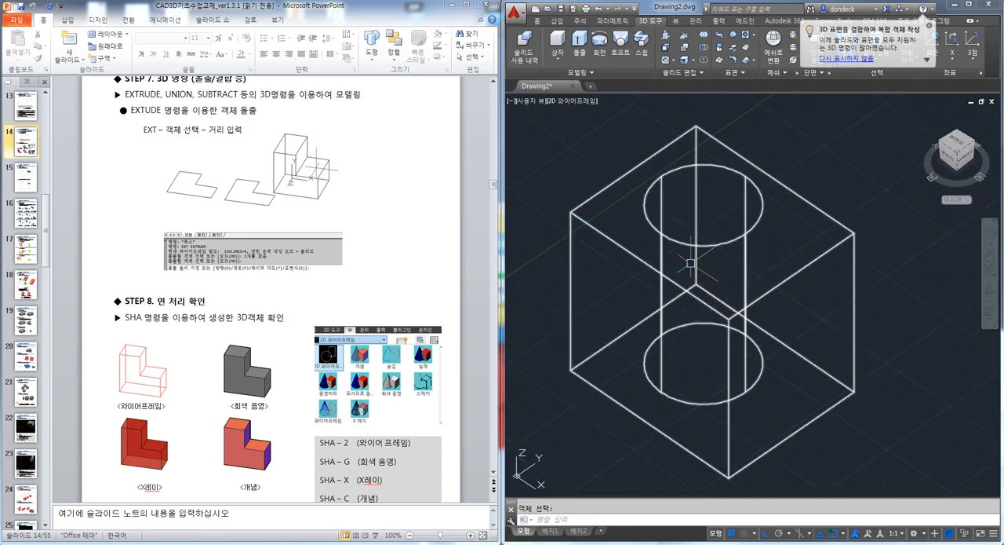
shift+middle_drag(688, 271, 874, 275)
click(956, 148)
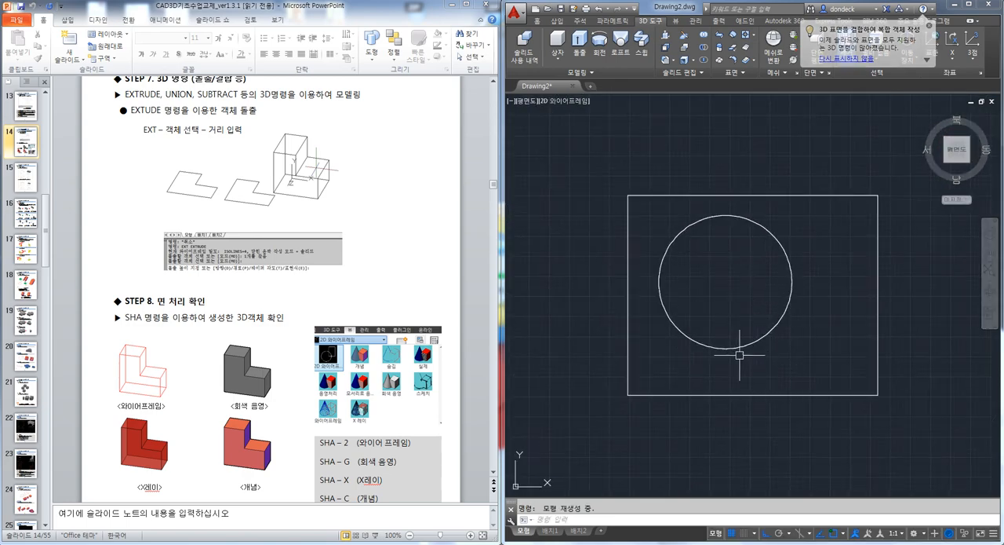
shift+middle_drag(816, 385, 793, 302)
key(Escape)
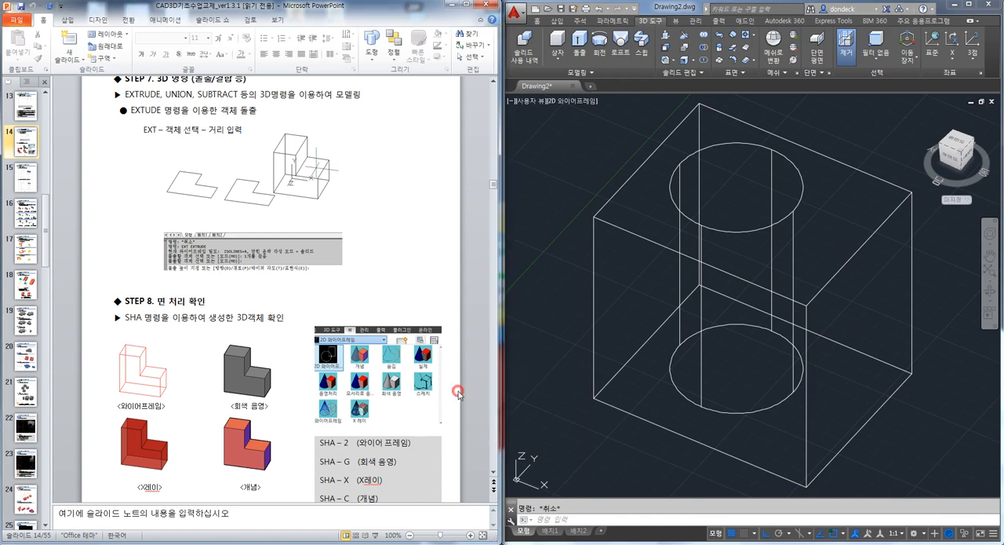
Look over the handout's SHA options and maximize the AutoCAD window
scroll(455, 400, down, 2)
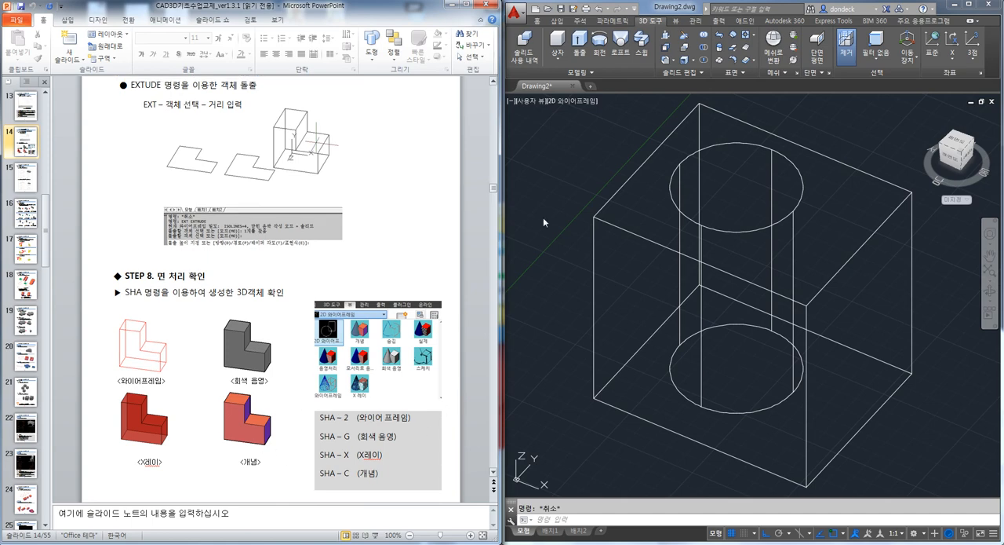
click(537, 21)
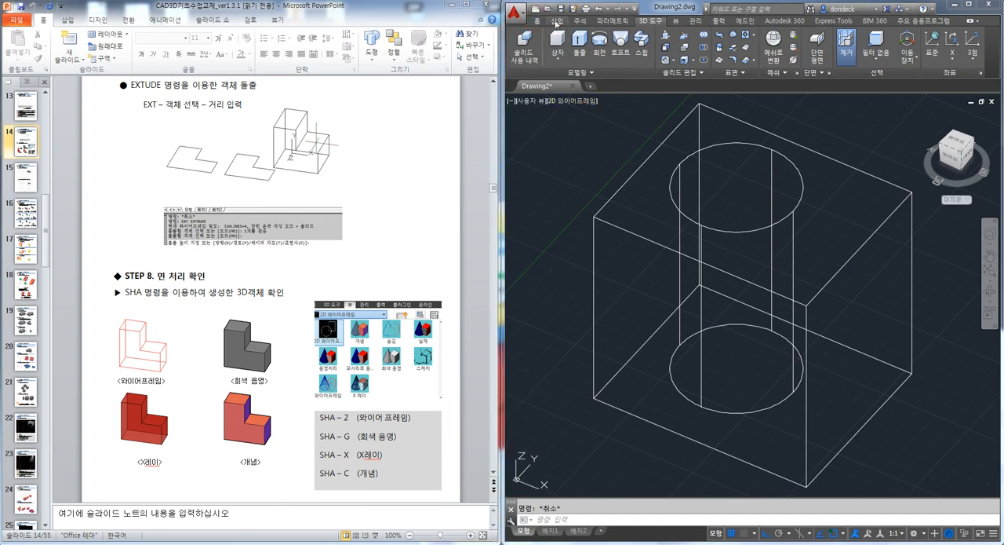
click(676, 21)
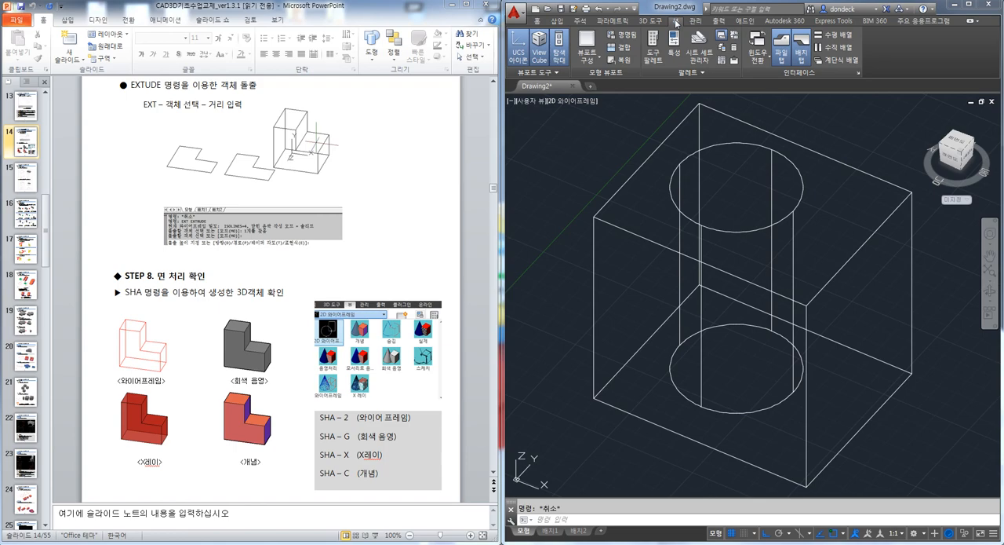
double_click(667, 8)
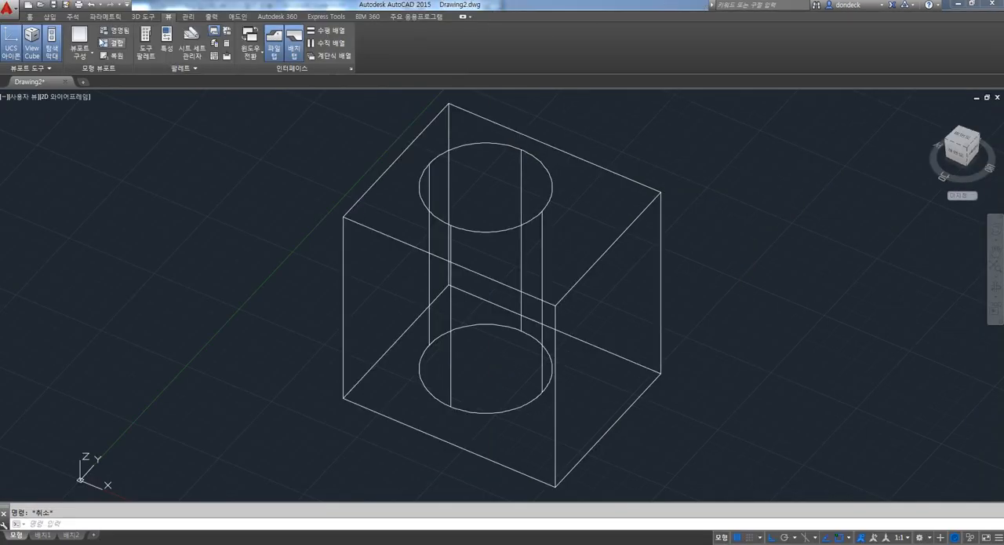
Set the visual style to 2D wireframe using SHA option 2
click(33, 17)
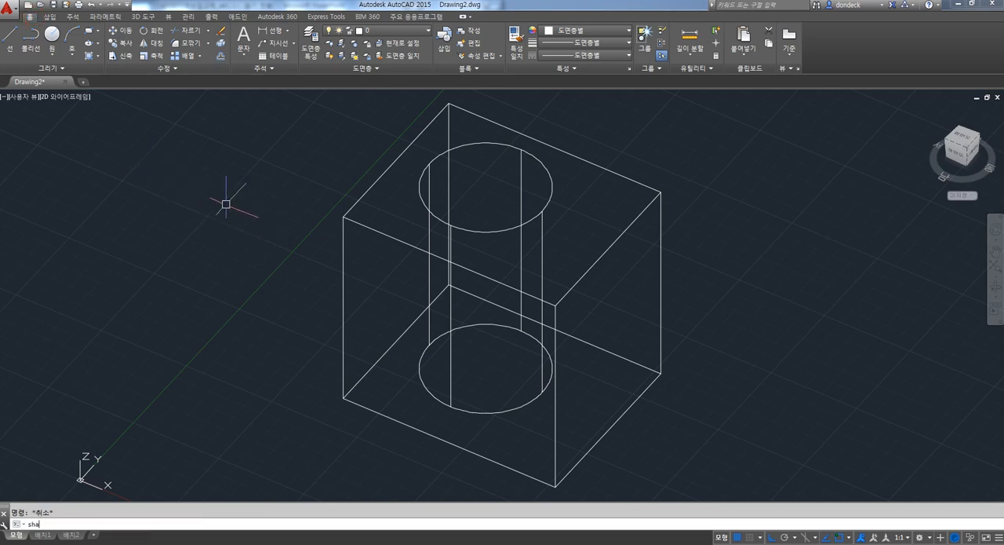
key(Return)
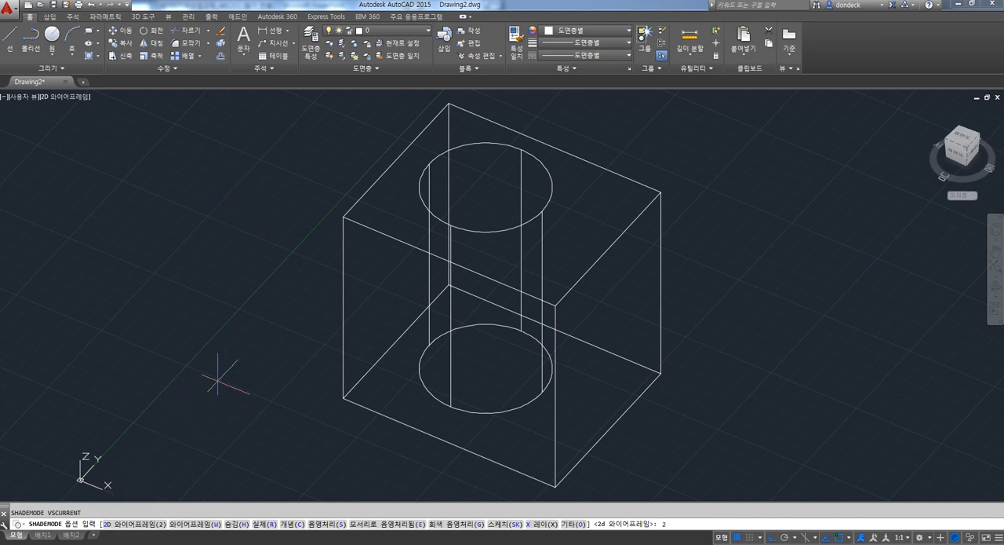
text(2)
key(Return)
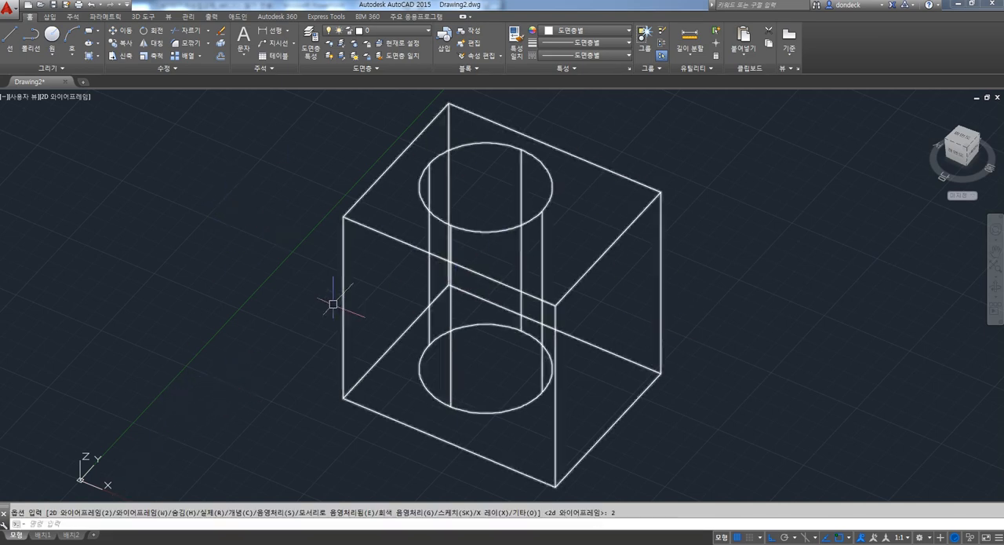
Set the visual style to shades of gray using SHA option G
text(sha)
key(Return)
text(g)
key(Return)
key(Escape)
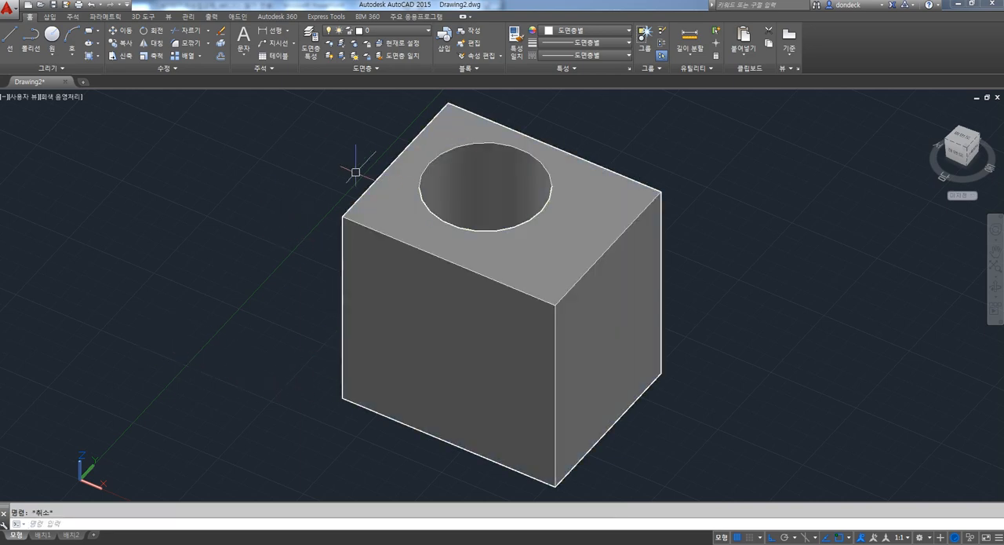
Change the viewport's visual style to 2D wireframe and then to Shaded using the in-viewport visual style control
click(69, 97)
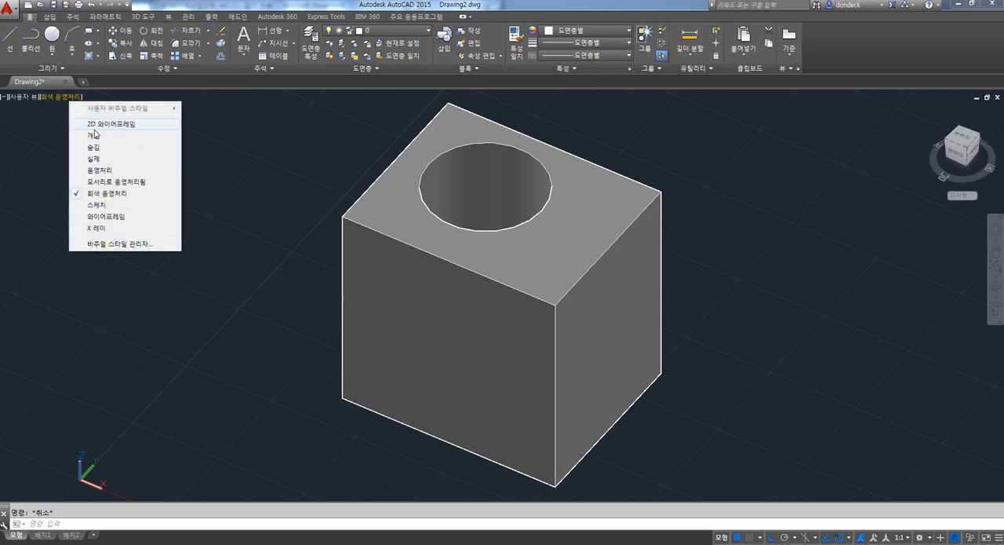
click(102, 124)
click(66, 98)
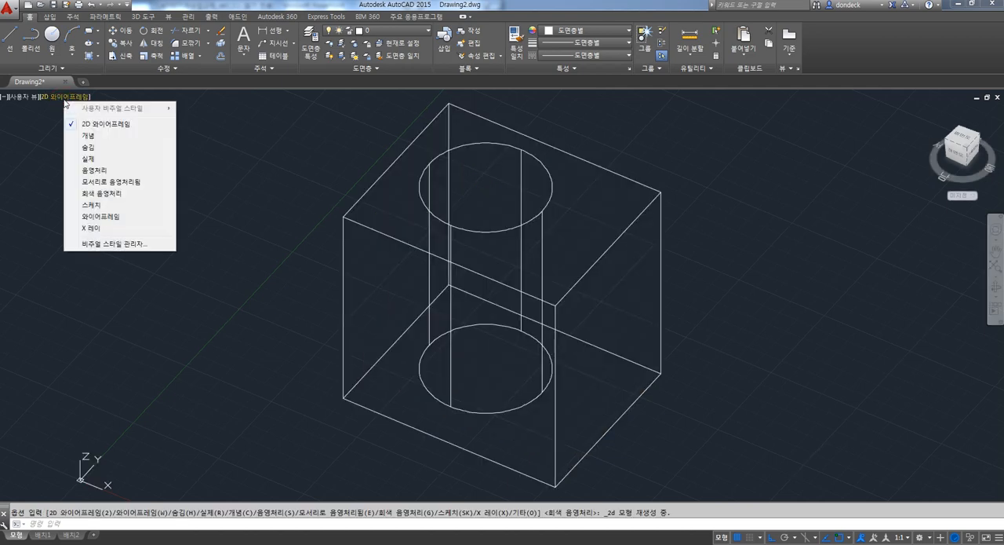
click(101, 170)
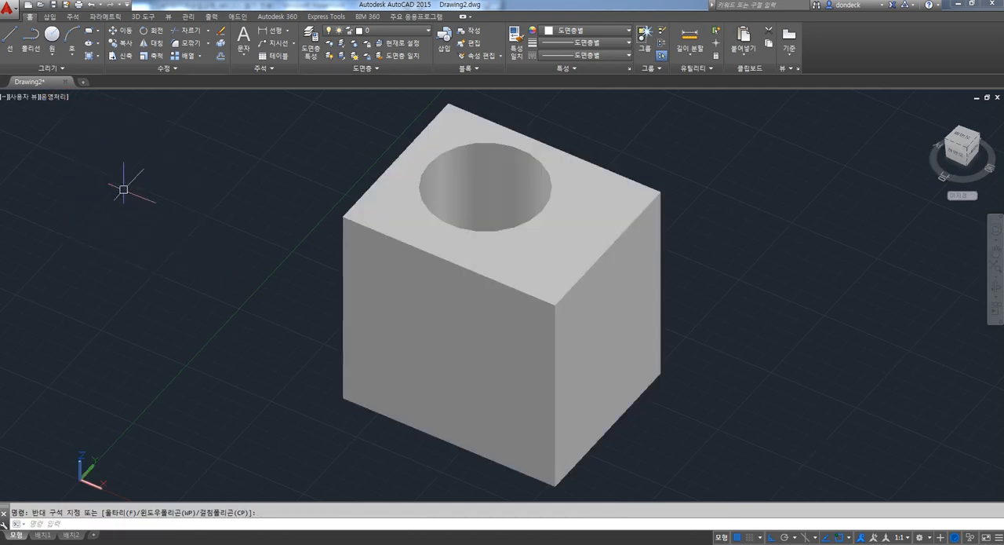
Tile the AutoCAD window beside the PowerPoint handout and consult the handout's list of SHA options
key(super+Right)
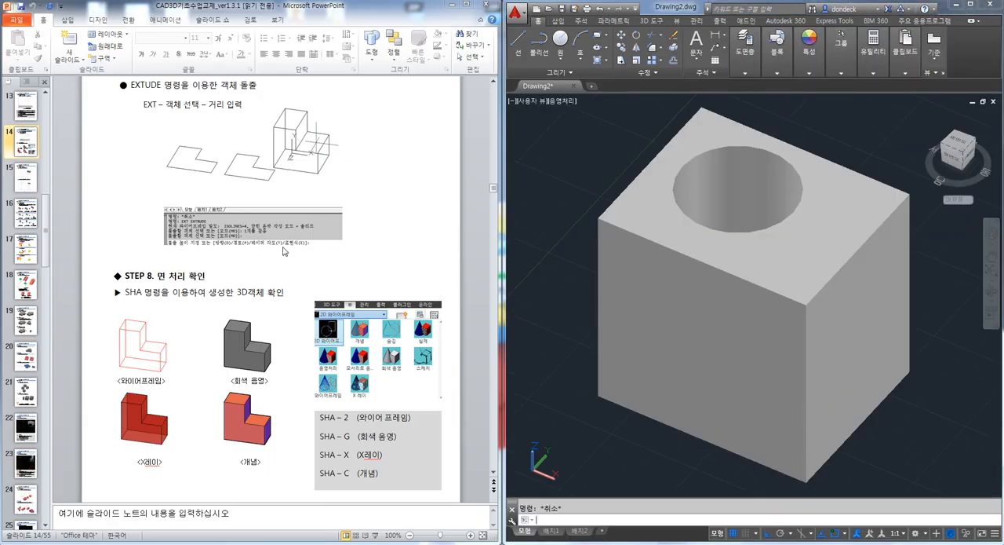
click(428, 264)
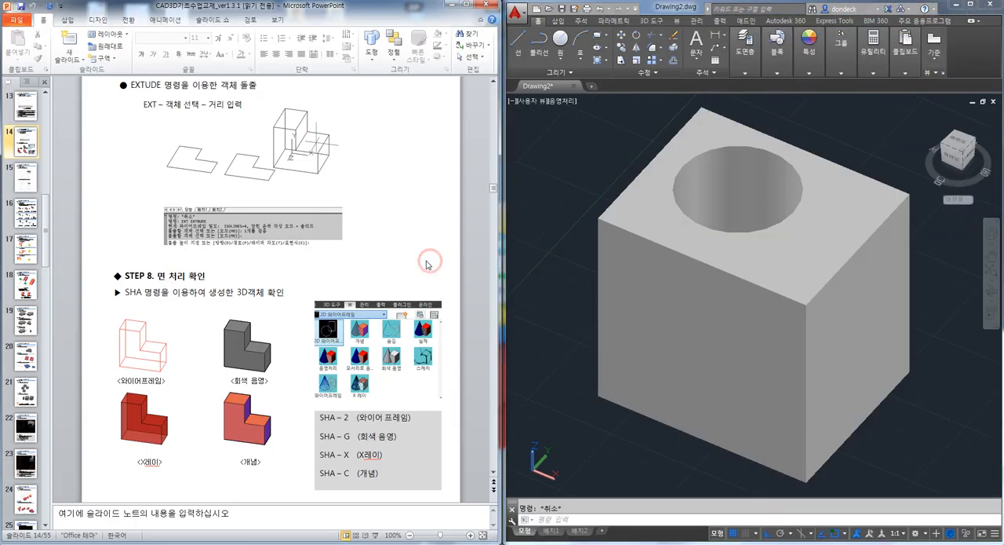
click(380, 441)
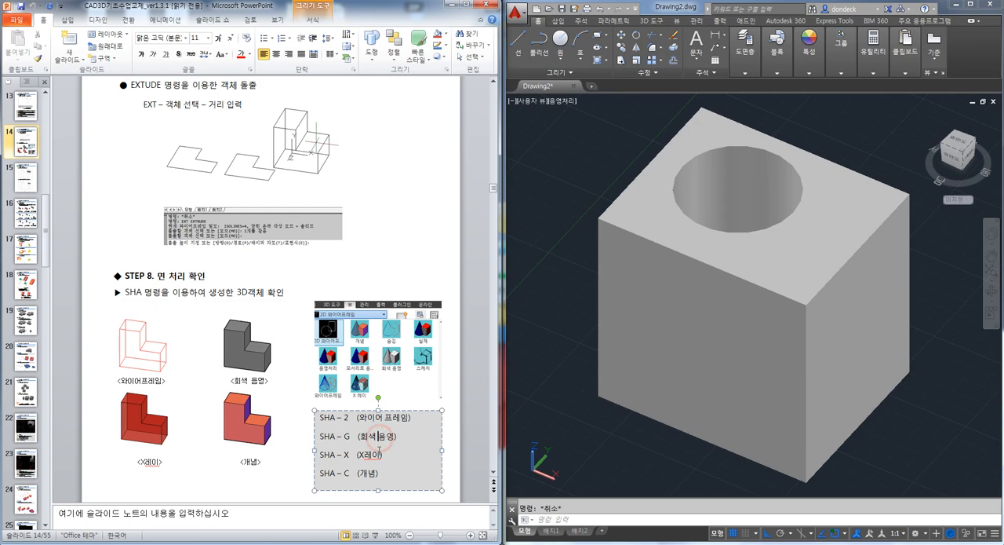
Switch to AutoCAD and display the box with the hole in the X-ray visual style using SHA option X
click(538, 383)
text(sha)
key(Return)
text(x)
key(Return)
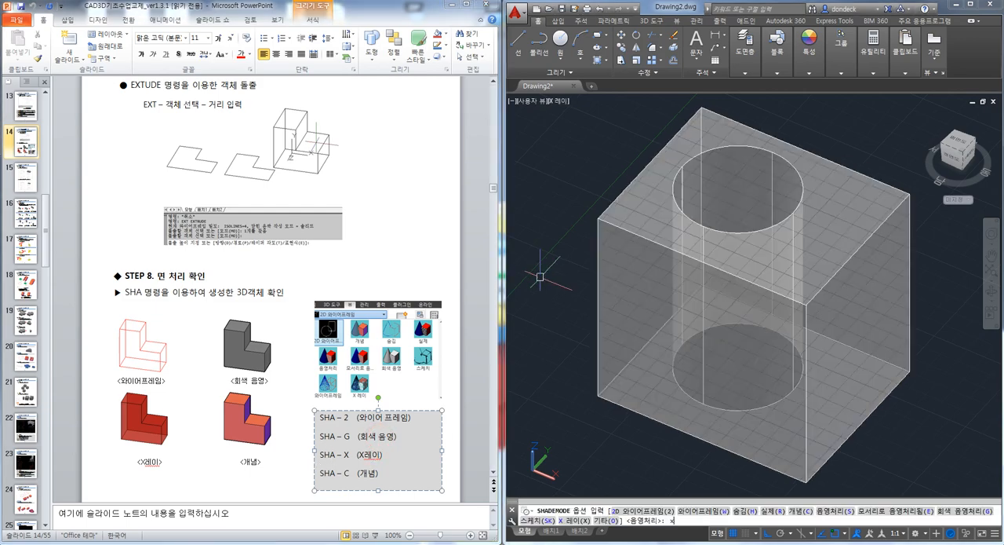
shift+middle_drag(691, 283, 807, 346)
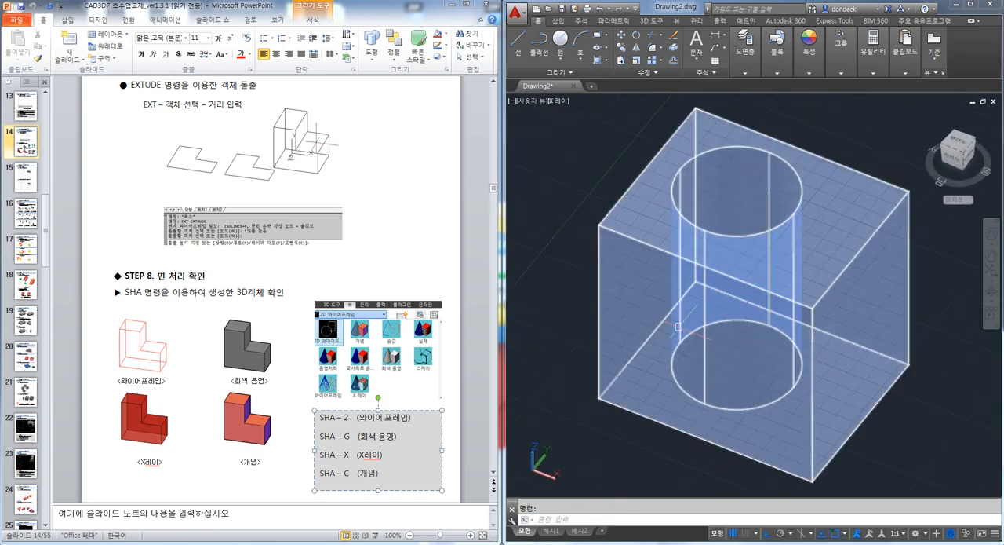
Display the box with the hole in the Conceptual visual style using SHA option C
text(sha)
key(Return)
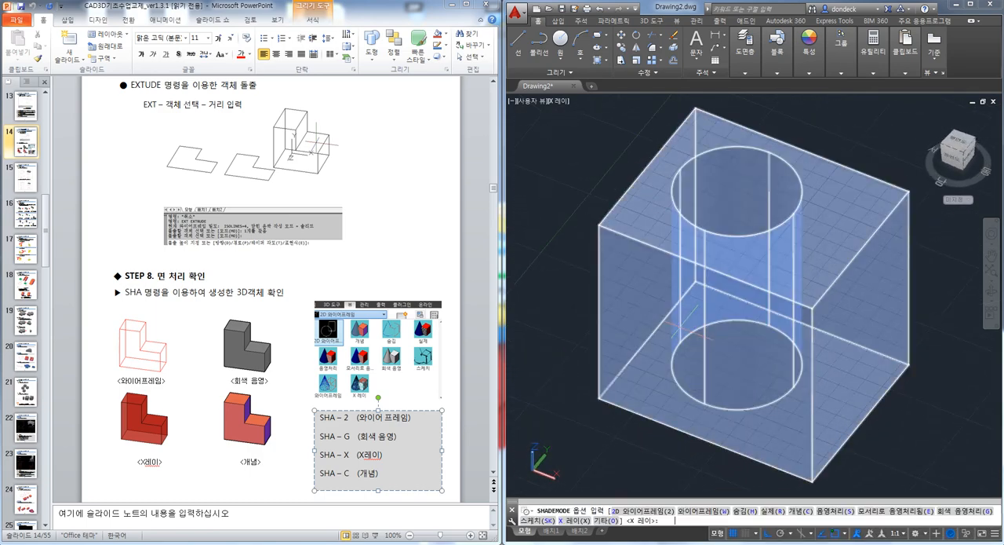
text(c)
key(Return)
mouse_move(680, 327)
shift+middle_down()
mouse_move(751, 287)
mouse_move(746, 415)
mouse_move(755, 322)
mouse_move(707, 368)
mouse_move(704, 291)
mouse_move(709, 380)
shift+middle_up()
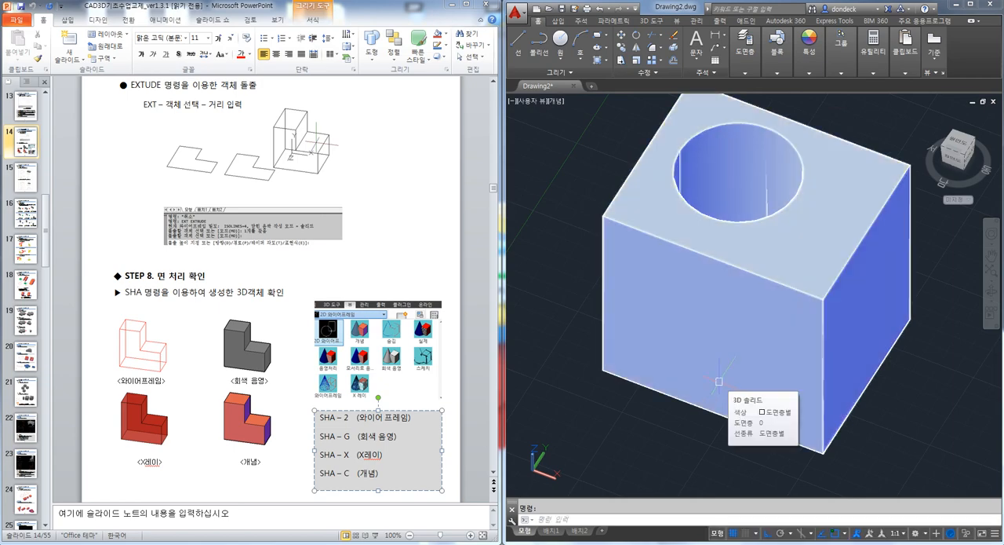
Advance the PowerPoint handout to the slide on normal and tapered extrusion
click(439, 264)
scroll(439, 263, down, 2)
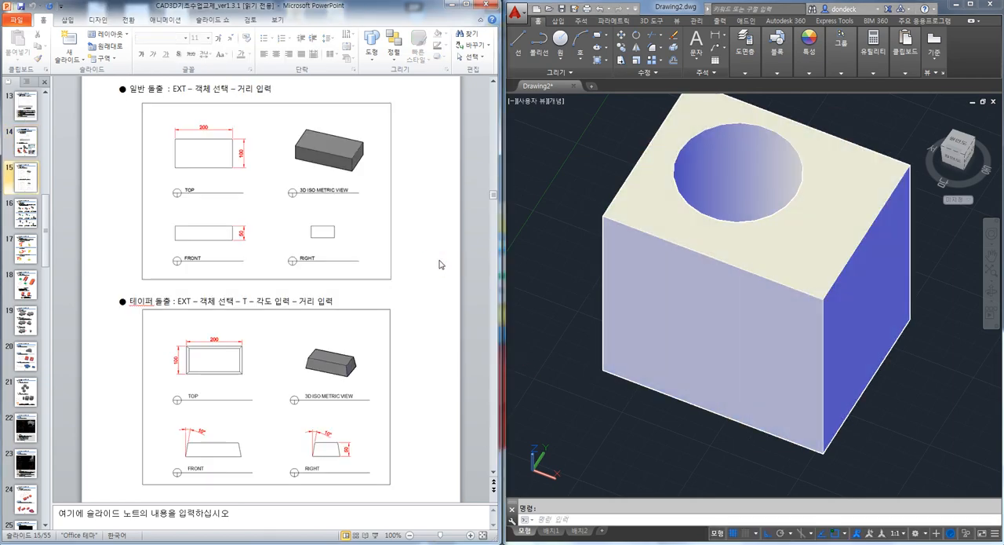
Switch to AutoCAD, set the view to Top and delete the box with the hole
click(659, 275)
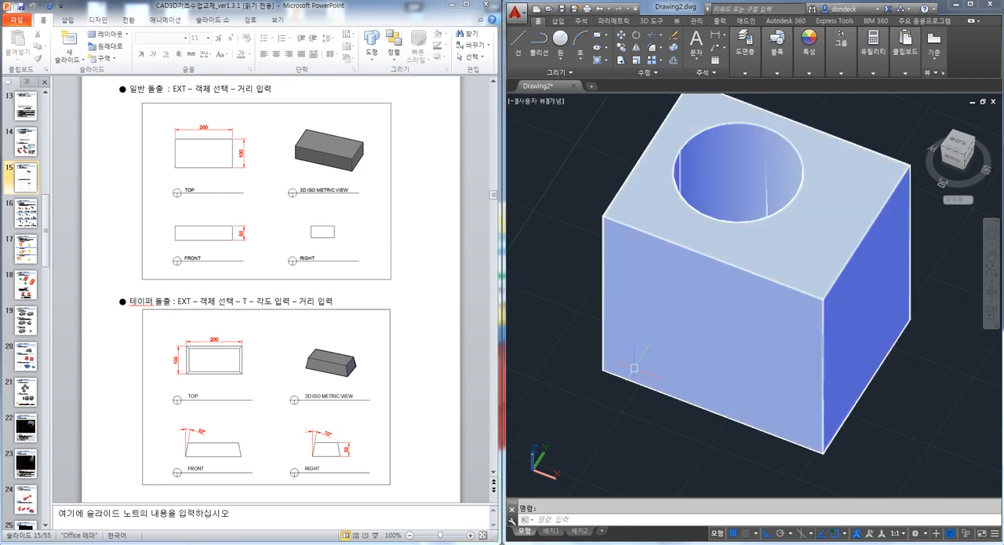
scroll(635, 366, down, 2)
middle_drag(635, 360, 707, 327)
mouse_move(717, 268)
shift+middle_down()
mouse_move(755, 340)
mouse_move(752, 359)
mouse_move(677, 316)
mouse_move(697, 313)
shift+middle_up()
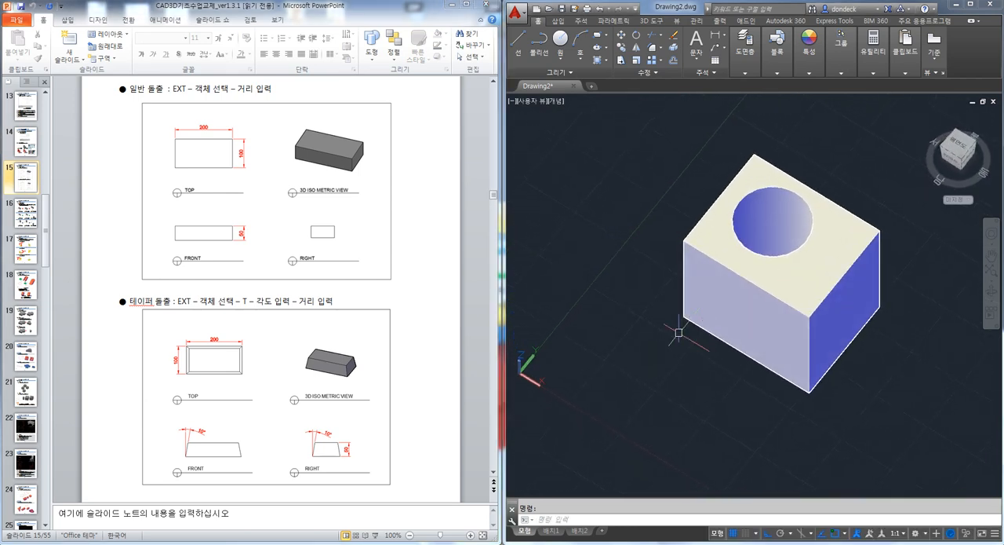
click(959, 144)
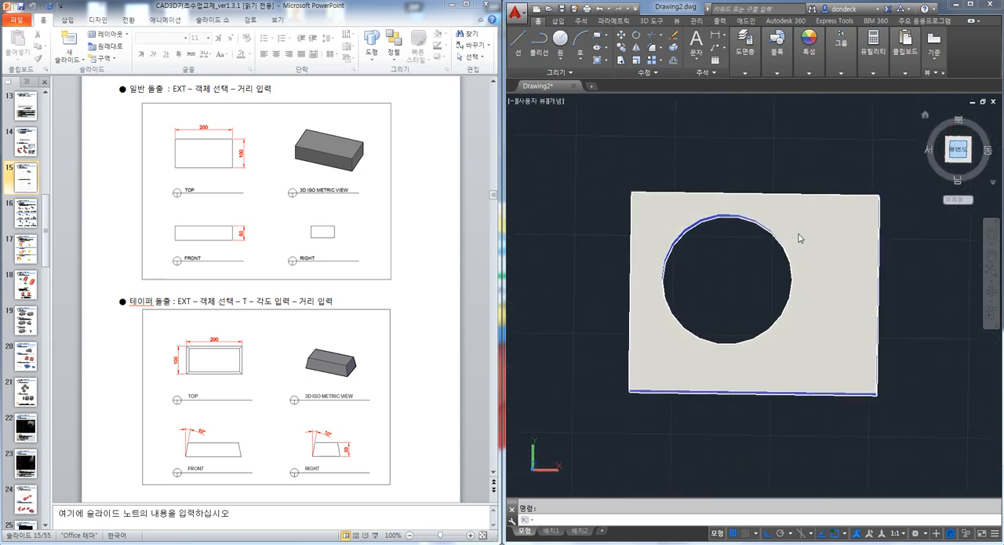
click(919, 414)
click(817, 327)
key(Delete)
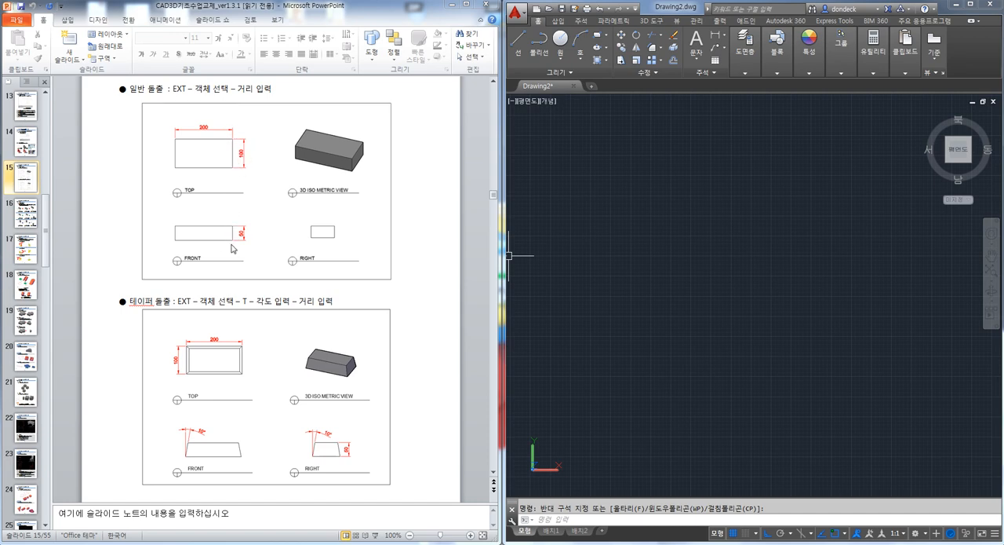
Review the handout's EXT procedure and dimensions for the normal extrusion
click(172, 89)
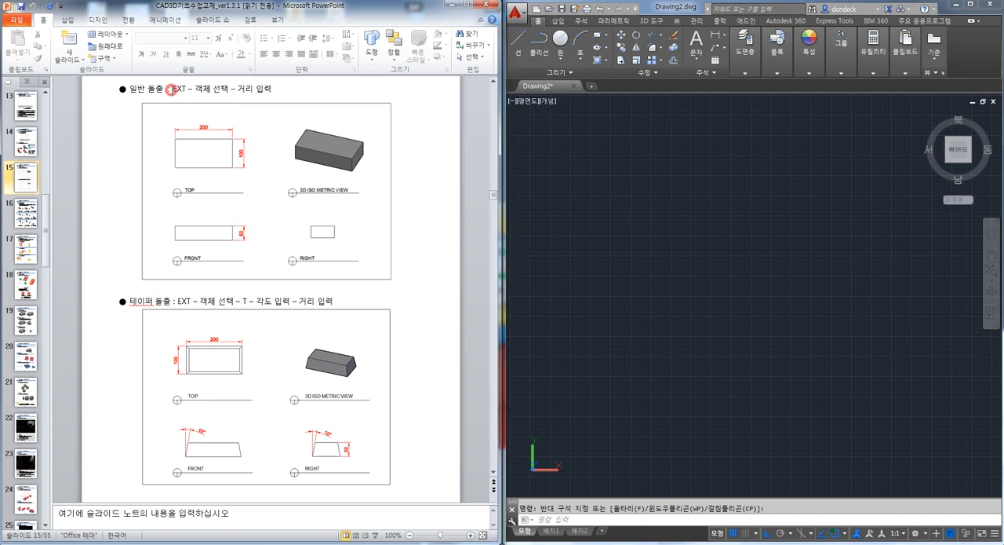
click(180, 90)
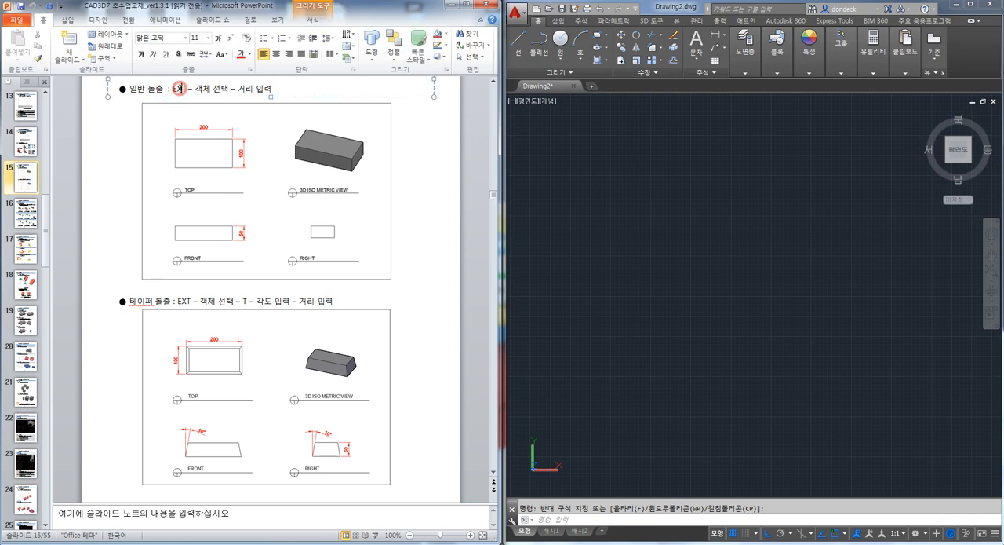
click(122, 189)
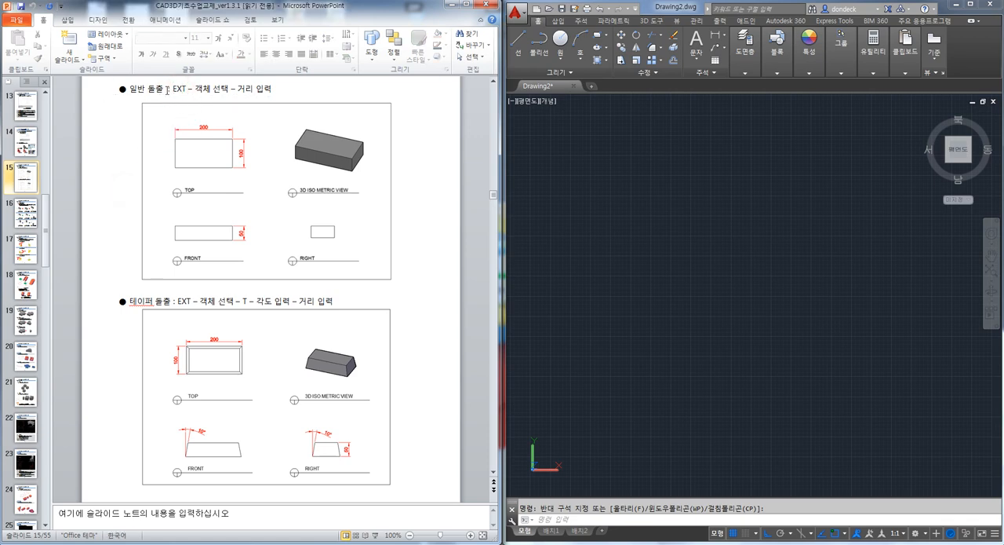
In AutoCAD, draw one vertical and one horizontal construction line crossing in the empty drawing
click(690, 335)
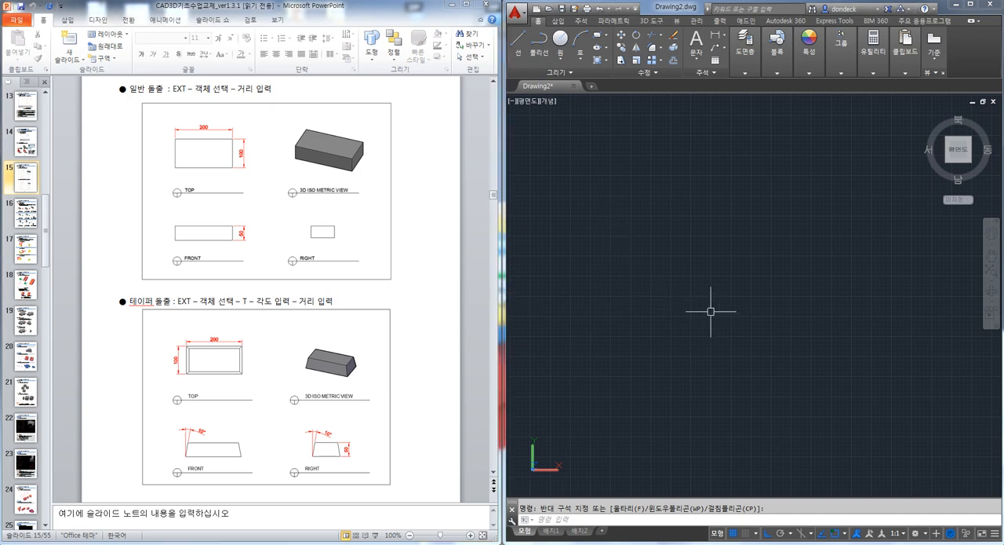
text(xl)
key(space)
click(675, 296)
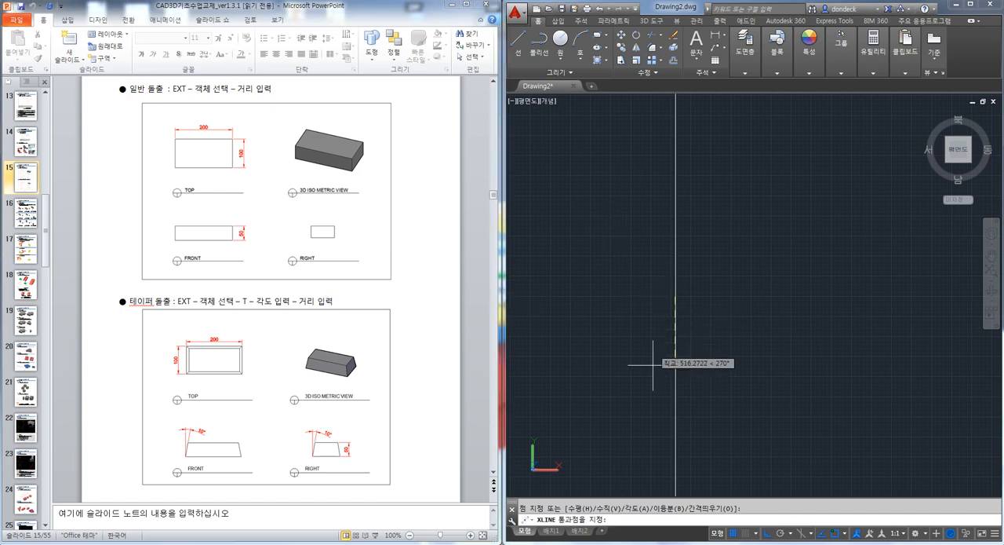
click(740, 296)
click(701, 256)
key(Escape)
Offset the vertical construction line 200 to the right
text(o)
key(space)
text(200)
key(space)
click(678, 275)
click(746, 275)
key(Escape)
scroll(684, 310, up, 5)
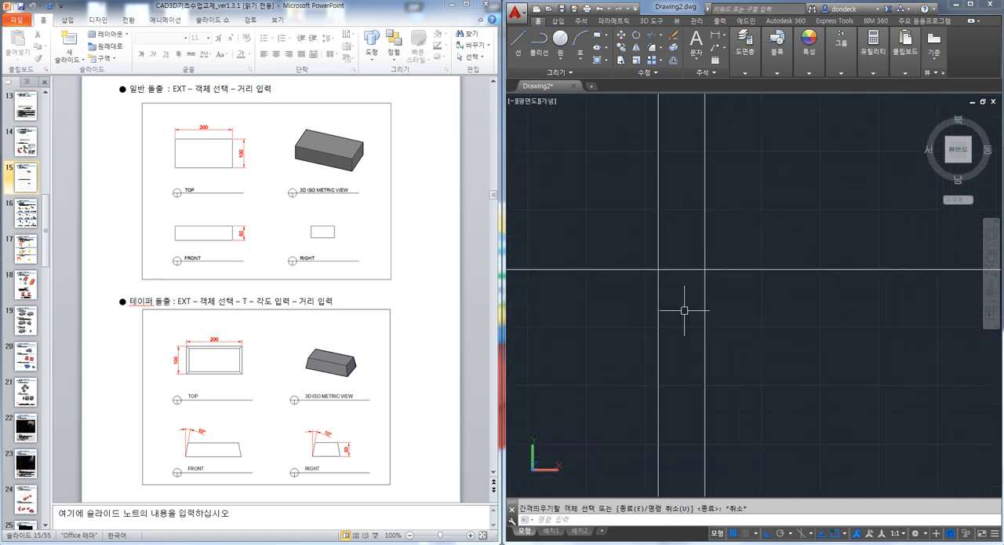
Offset the horizontal construction line 100 upward
key(space)
key(space)
click(687, 270)
click(678, 229)
Trim the overhanging parts of the construction lines to leave a closed 200 by 100 rectangle
key(space)
text(tr)
key(space)
key(space)
click(748, 368)
click(620, 350)
click(603, 258)
click(585, 203)
click(592, 200)
click(585, 312)
scroll(584, 312, up, 2)
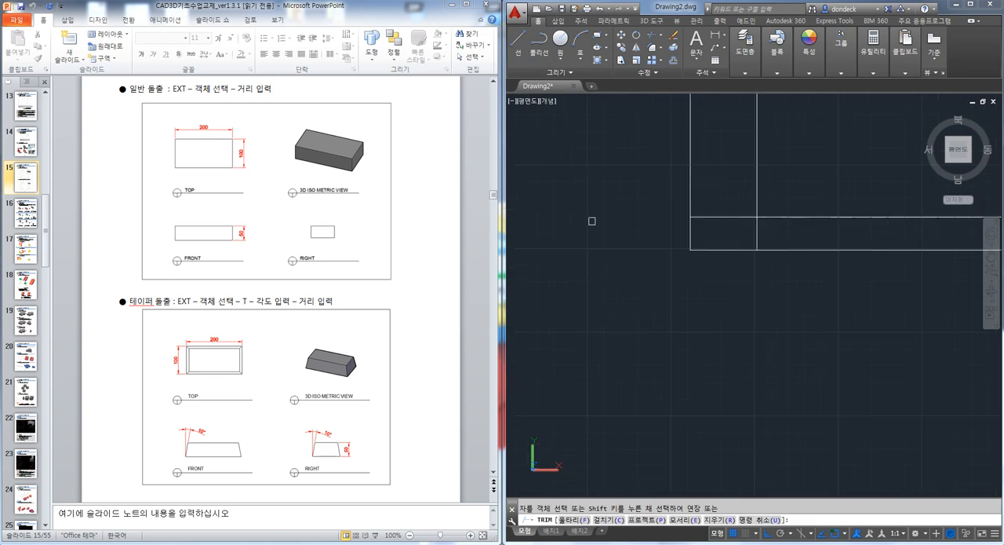
click(593, 220)
click(803, 165)
click(820, 189)
click(794, 274)
key(Escape)
Convert the four trimmed lines of the rectangle into a region
middle_drag(769, 263, 708, 326)
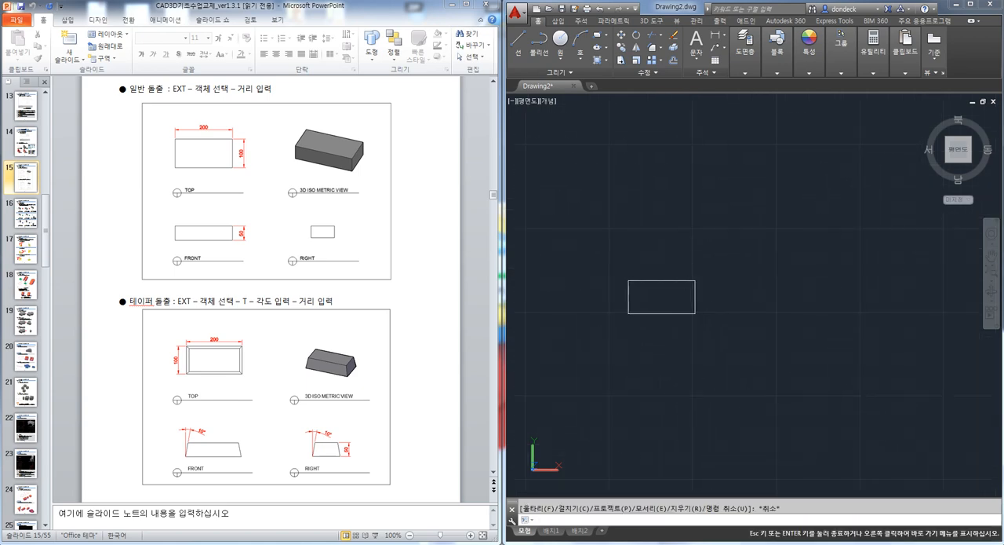
scroll(649, 296, up, 2)
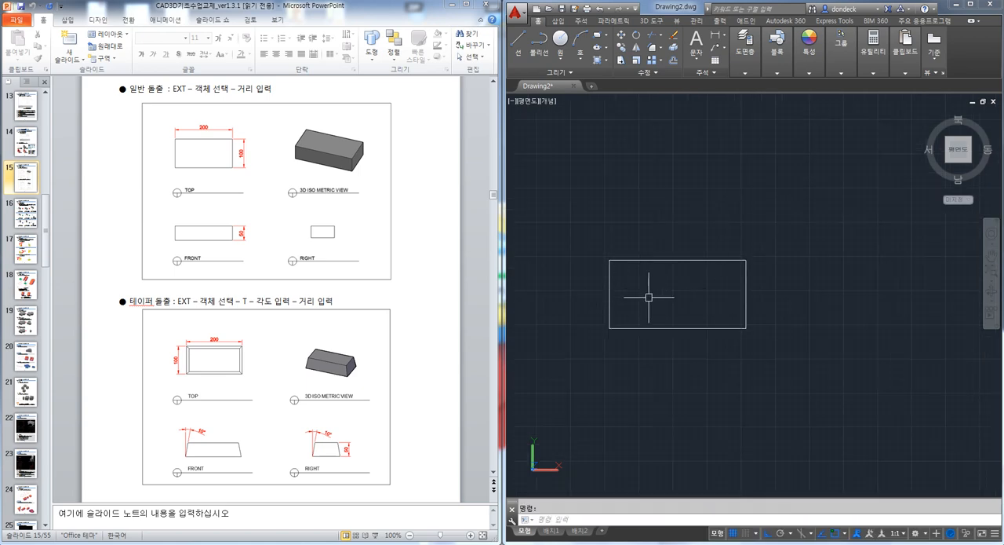
key(Return)
click(691, 254)
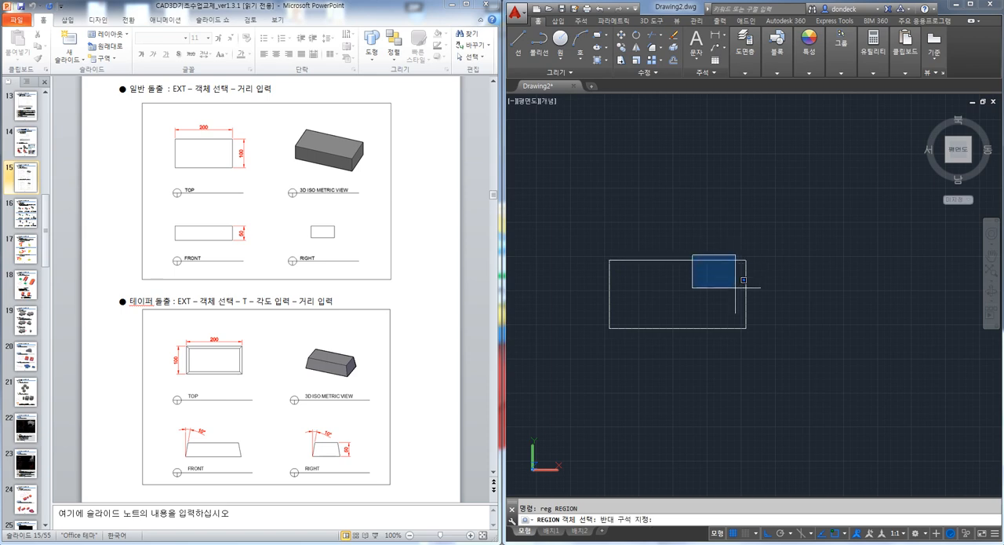
click(595, 359)
key(Return)
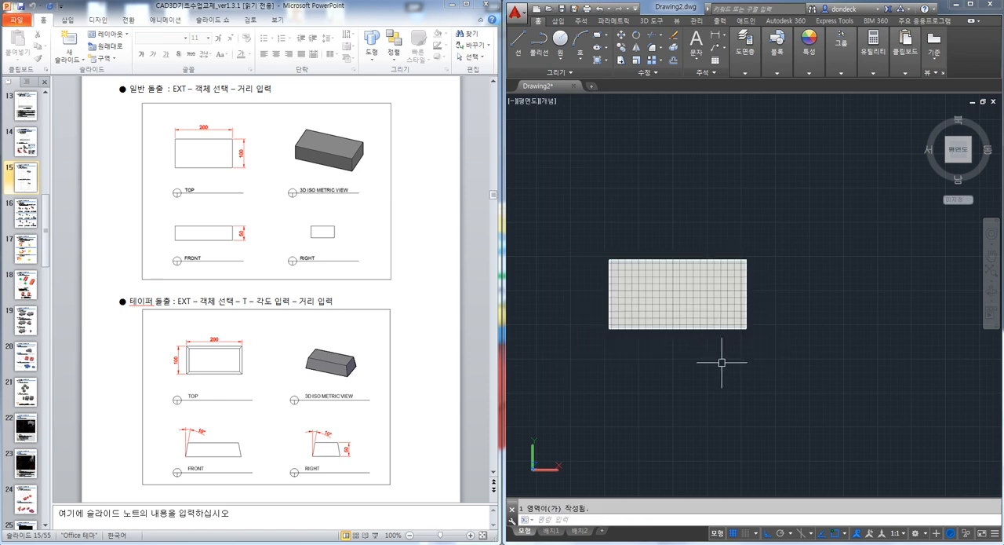
Draw a rectangle with length 200 and width 100 to the right of the region, using the Dimensions option
middle_drag(728, 334, 698, 340)
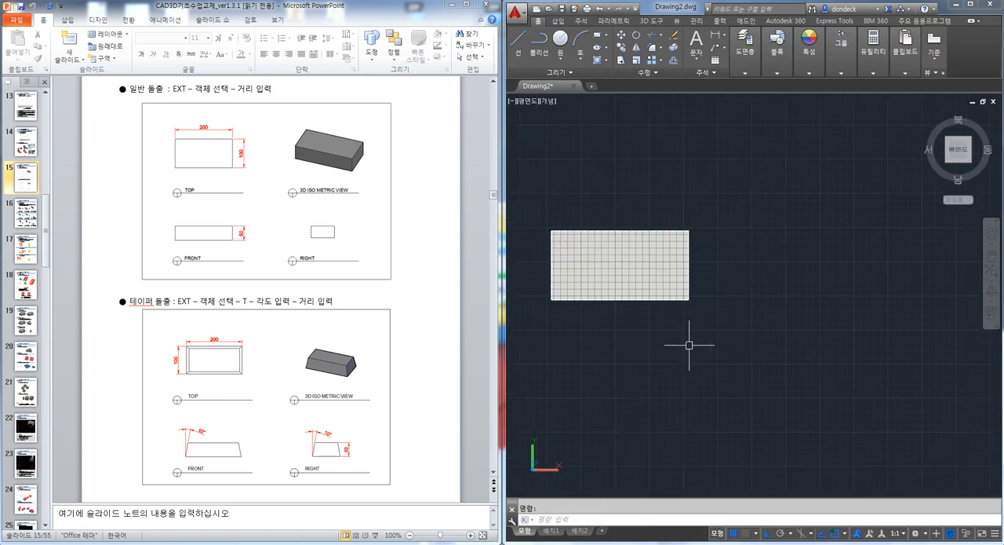
text(rec)
key(Return)
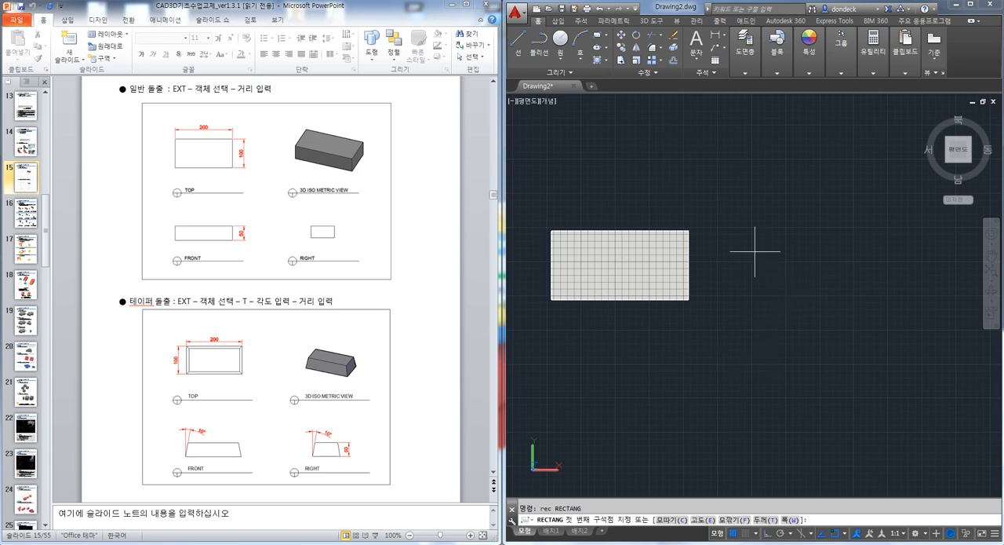
click(742, 235)
text(d)
key(Return)
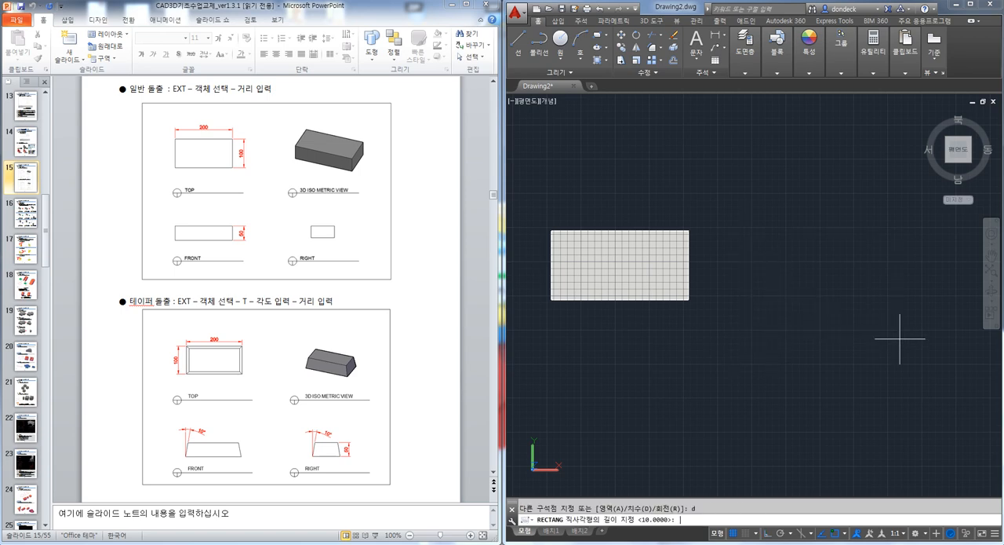
text(200)
key(Return)
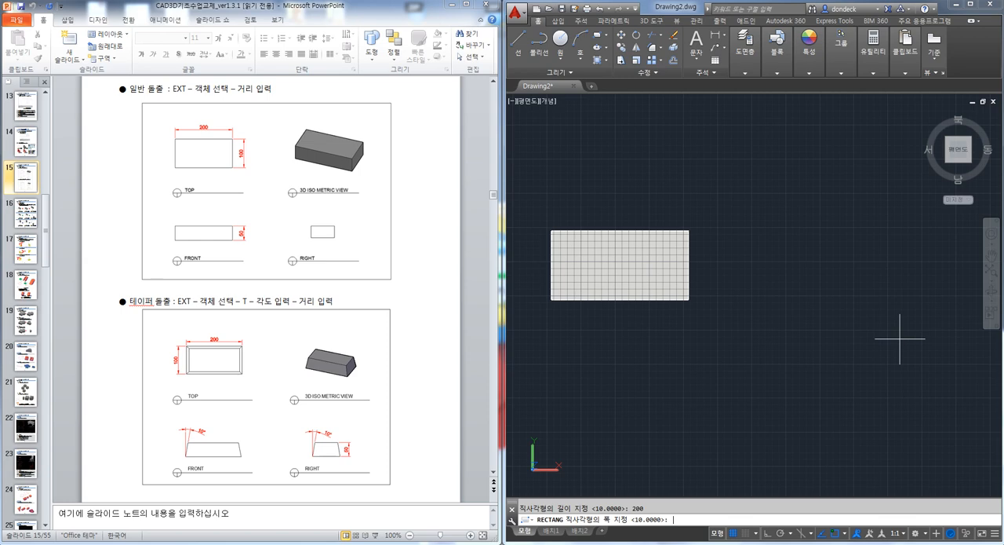
text(100)
key(Return)
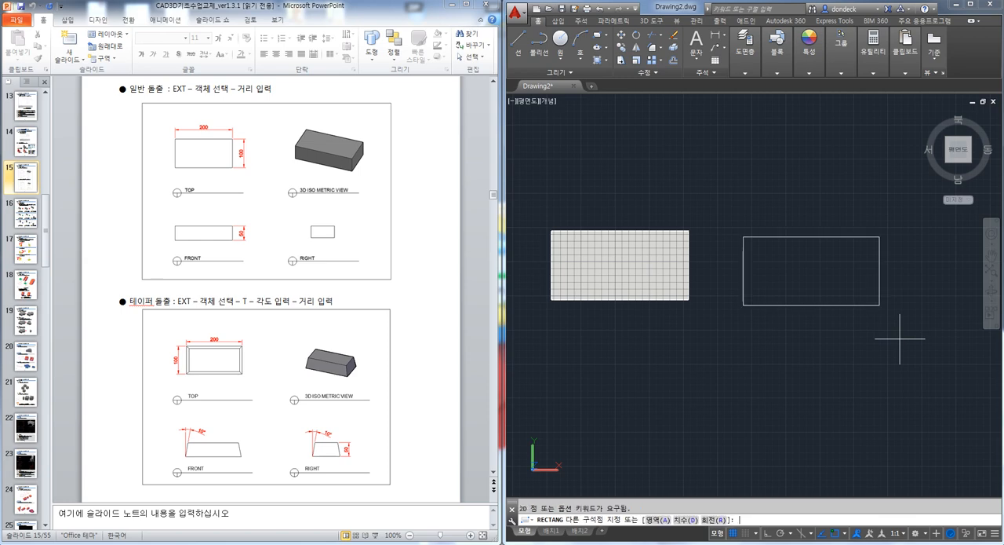
click(894, 342)
click(809, 352)
key(Escape)
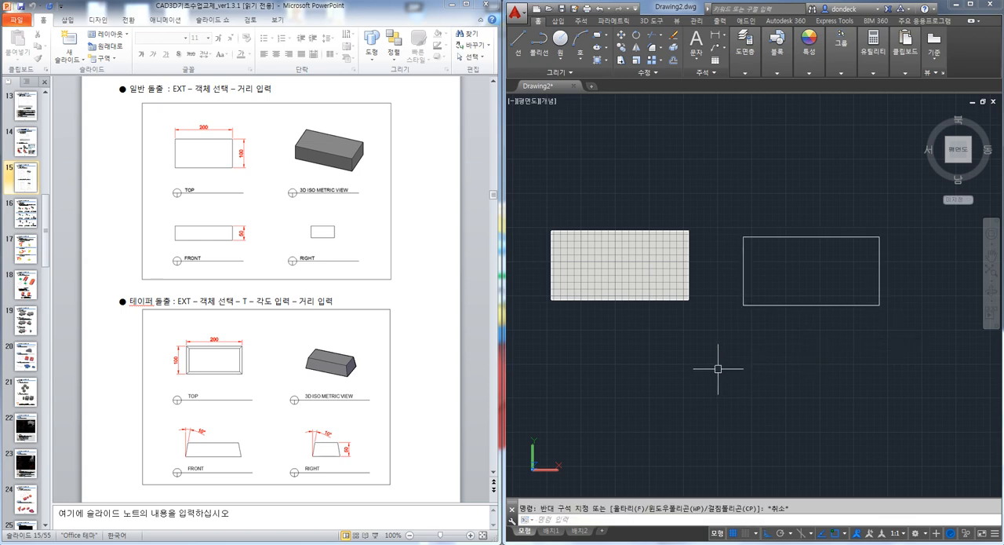
Select the new rectangle to inspect it as a single object, and clear the selection
click(756, 307)
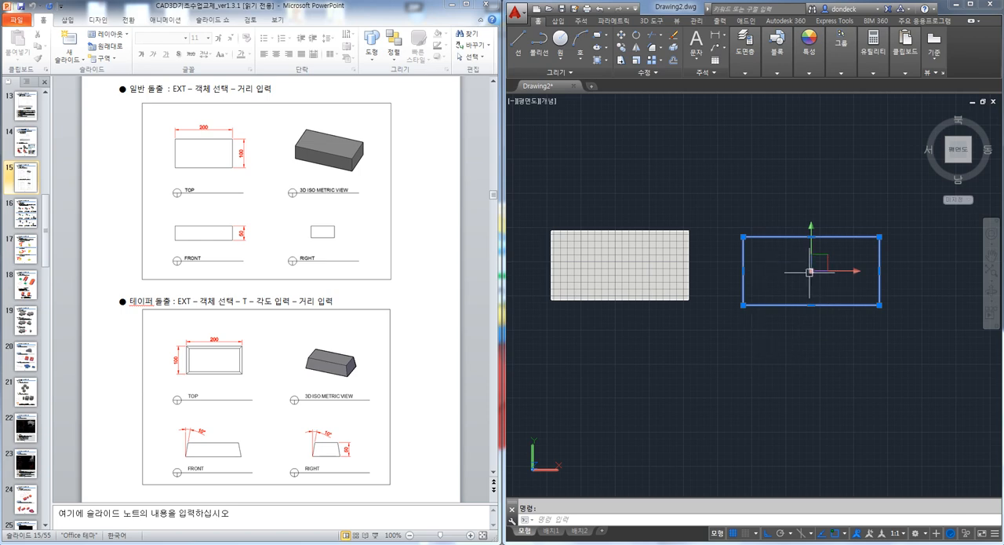
key(Escape)
click(728, 366)
click(658, 366)
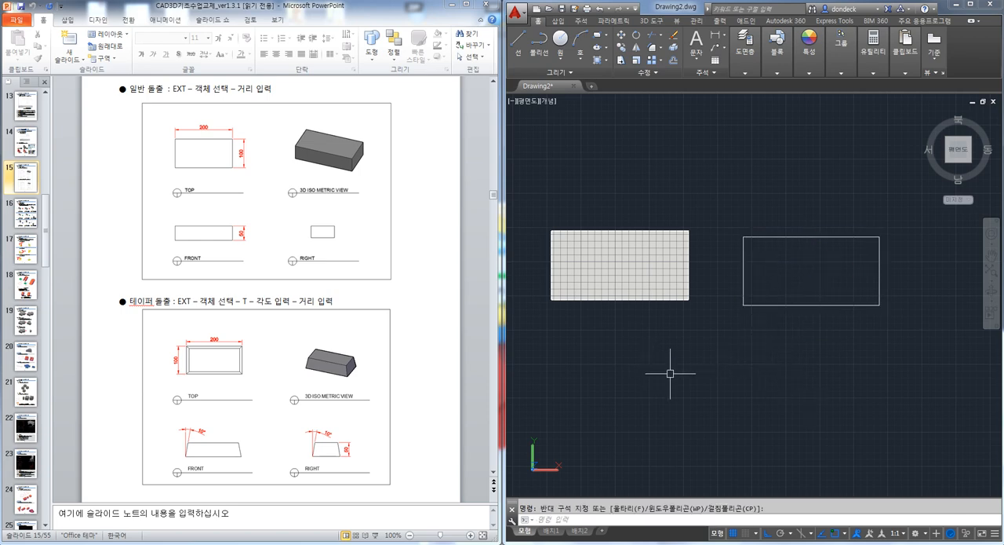
Open Notepad, move its window toward the middle of the screen and leave the note empty
key(super+r)
text(note)
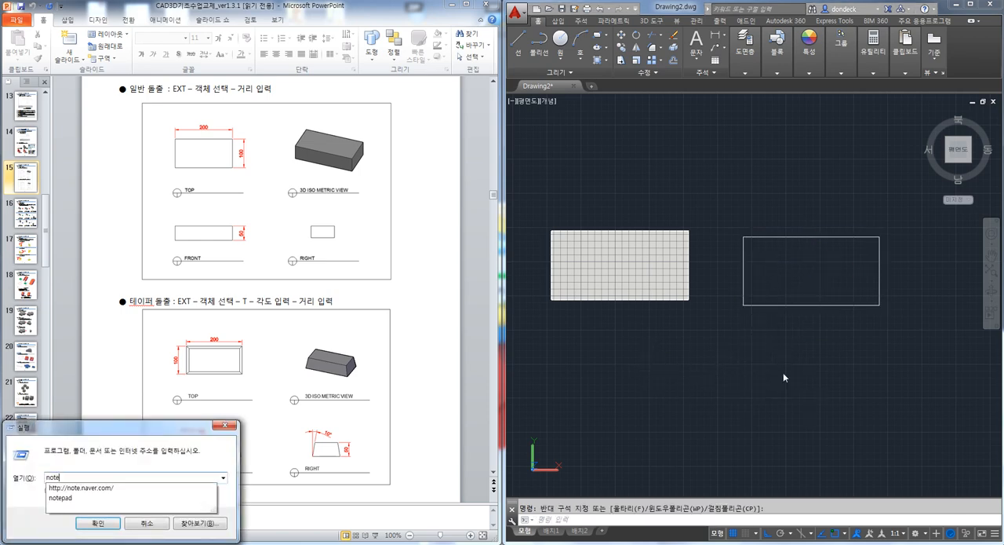
text(pad)
key(Return)
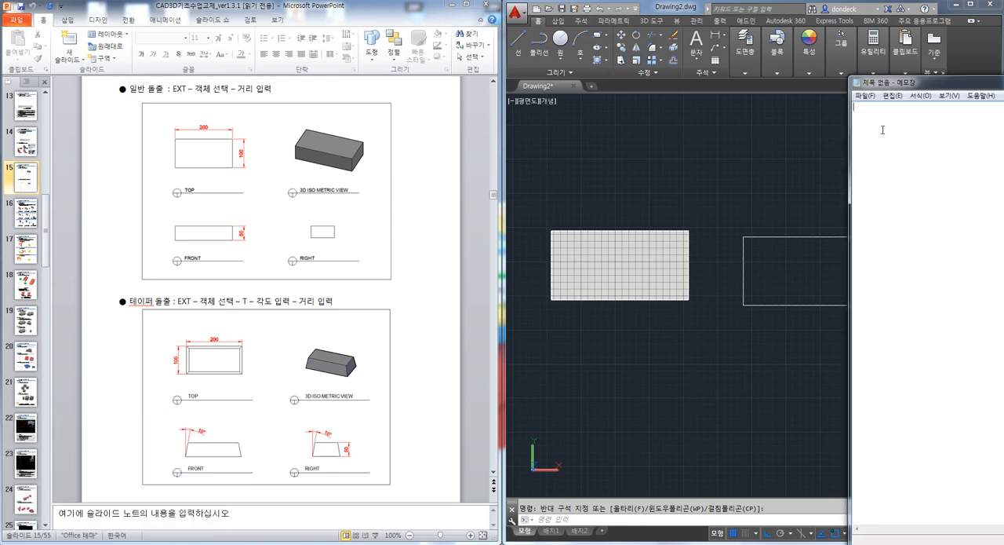
drag(922, 85, 451, 99)
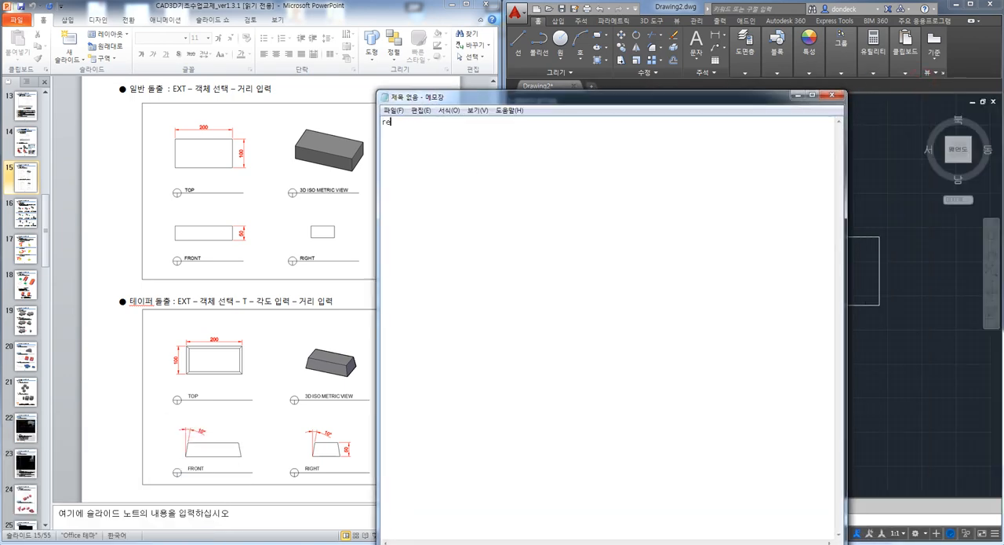
key(BackSpace)
key(BackSpace)
Set the Notepad font size to 28
click(449, 110)
click(459, 134)
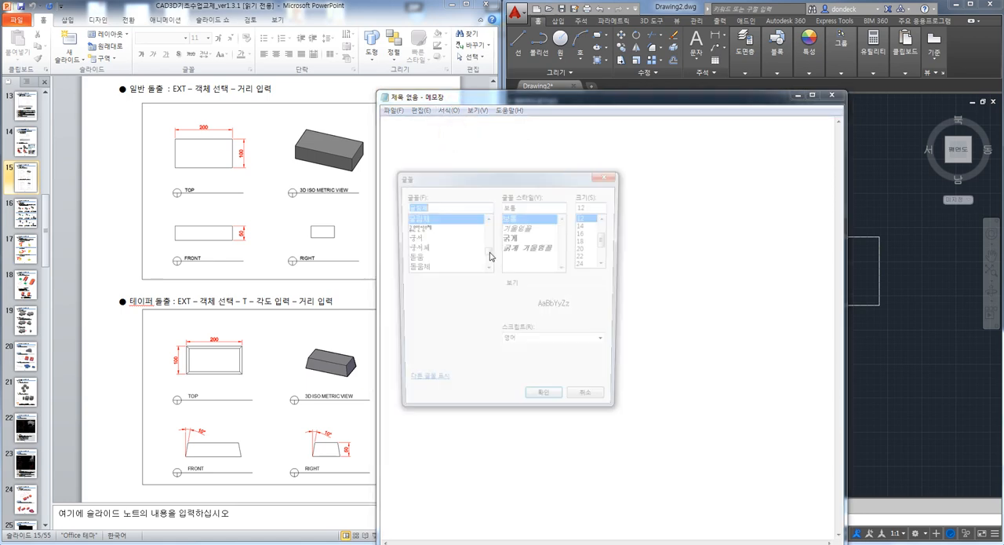
drag(606, 240, 592, 262)
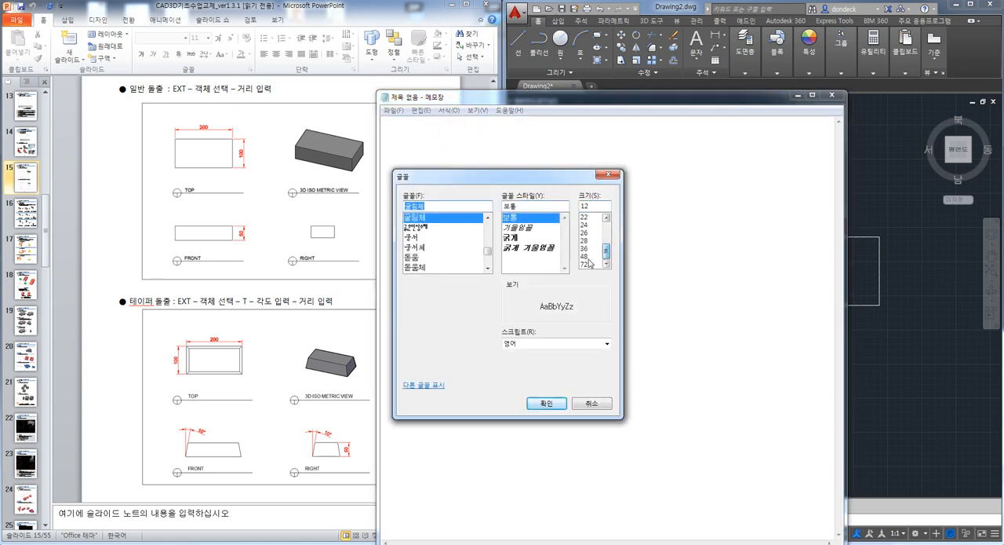
click(584, 240)
click(547, 404)
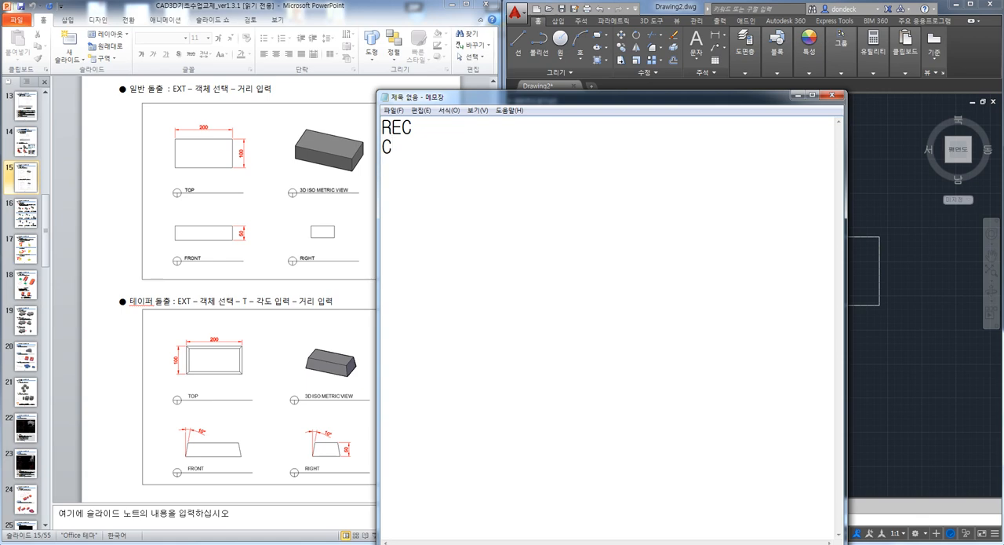
List the commands REC, C and POL in the note, separated by blank lines, and place the window beside the drawing
key(Return)
key(Down)
key(Return)
key(Down)
key(Return)
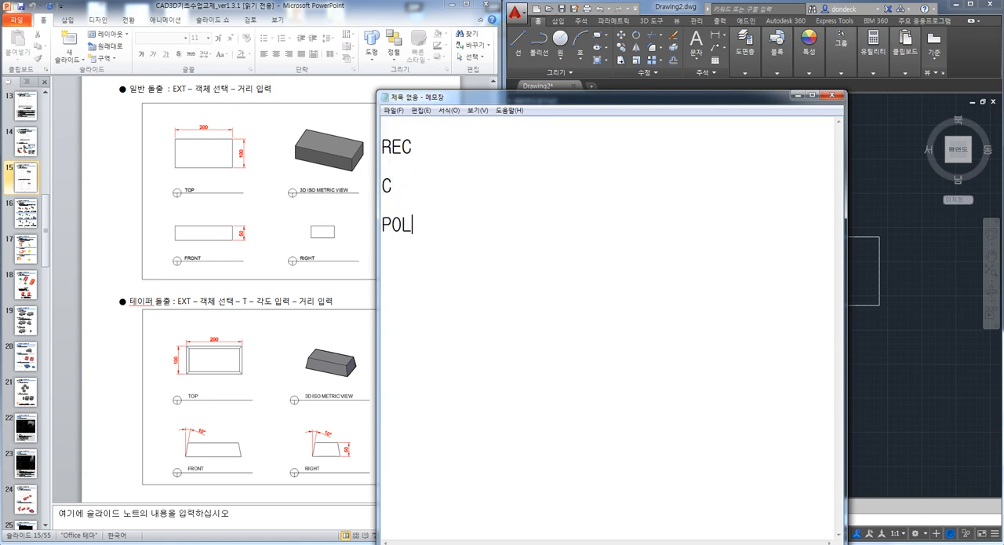
drag(578, 95, 371, 62)
Switch to AutoCAD, select the rectangle to check it, and draw a circle below it
click(726, 178)
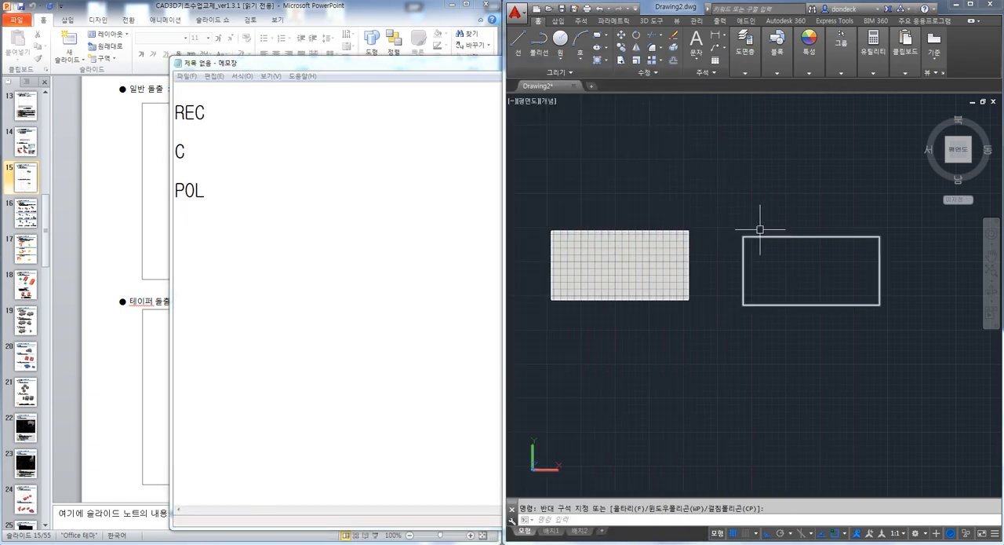
click(795, 236)
key(Escape)
text(c)
key(Return)
click(816, 389)
click(834, 427)
key(Escape)
click(846, 363)
key(Escape)
middle_drag(825, 396, 826, 373)
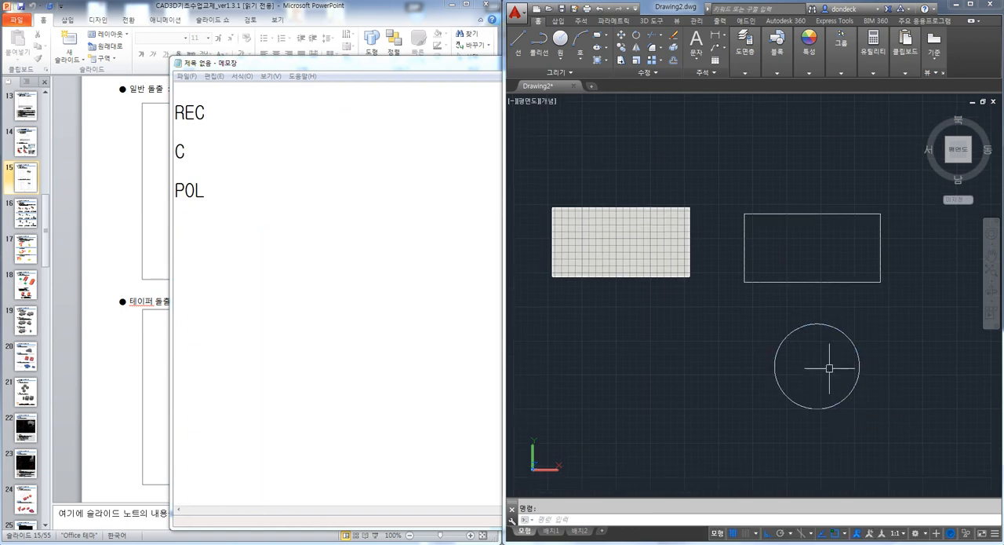
Draw a five-sided polygon inscribed in the circle, centred on the circle's centre with one vertex at its topmost point
key(Escape)
text(POL)
key(Return)
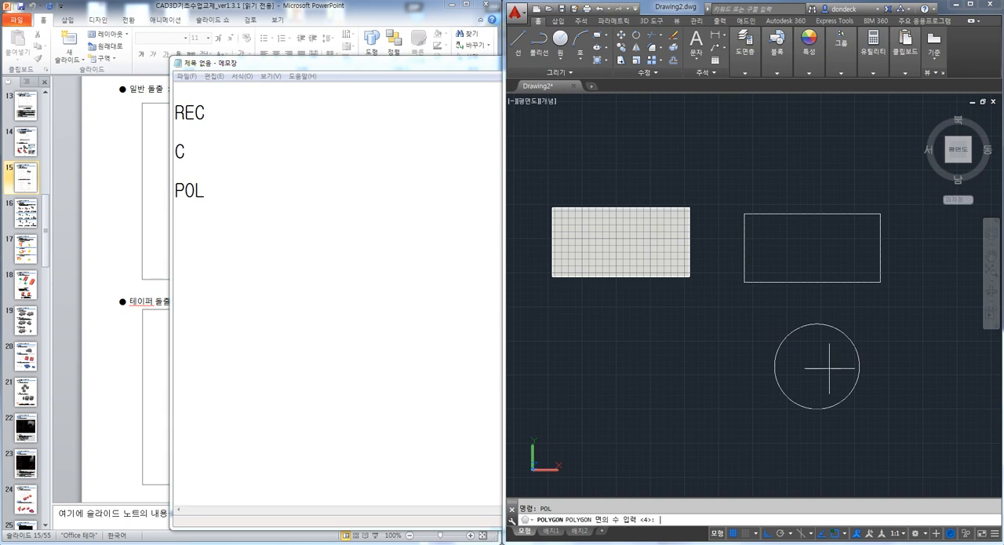
text(5)
key(Return)
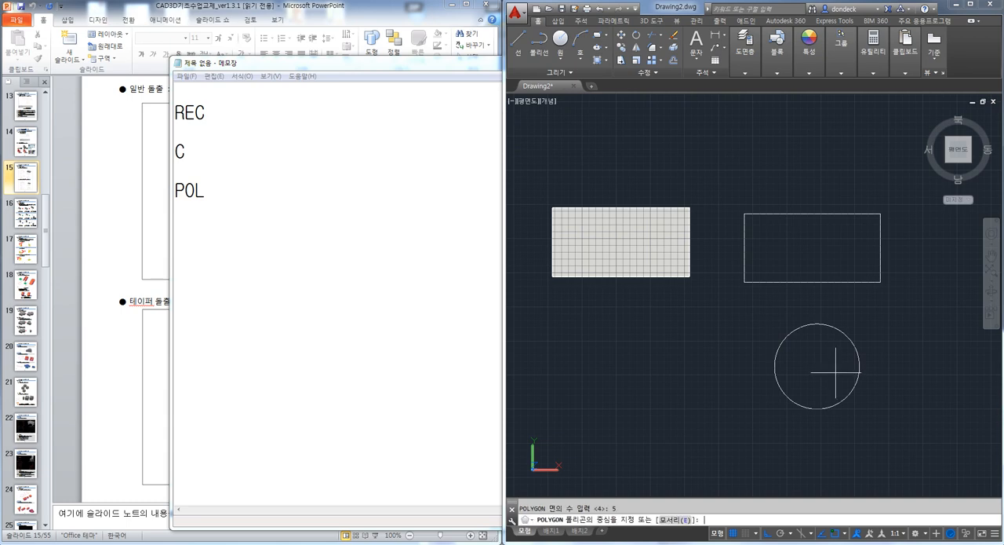
click(818, 365)
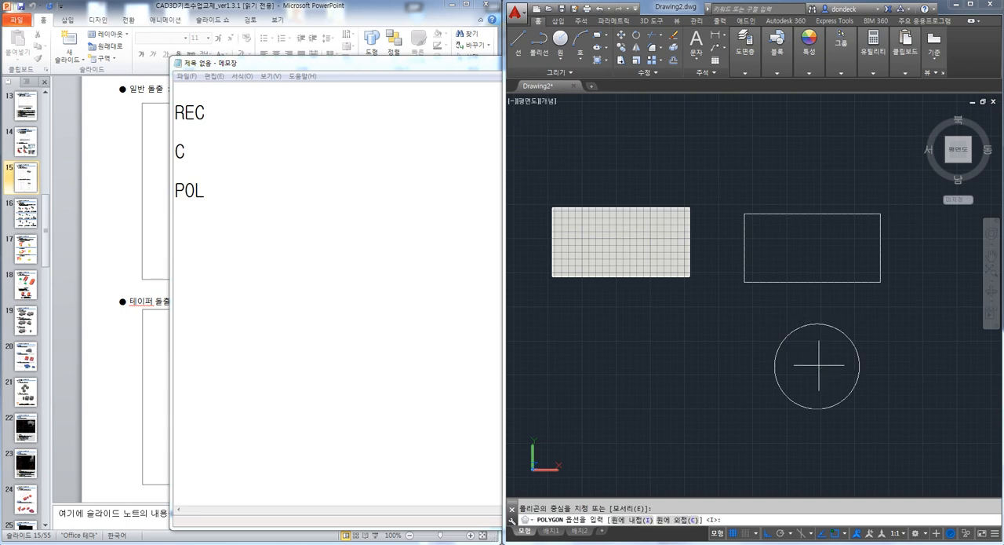
key(Return)
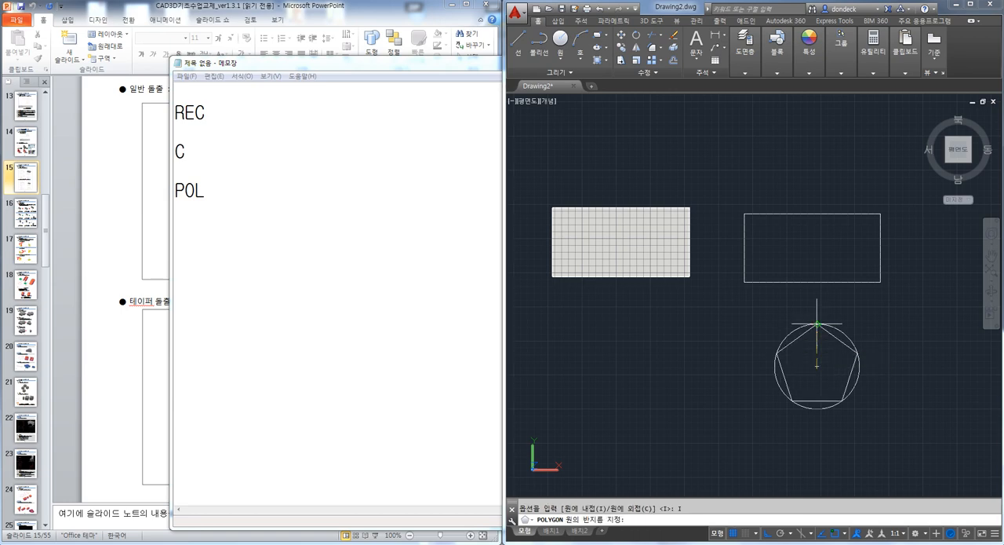
click(819, 323)
key(Escape)
Move the pentagon out of the circle to the empty space beside it, below the shaded region
text(m)
key(Return)
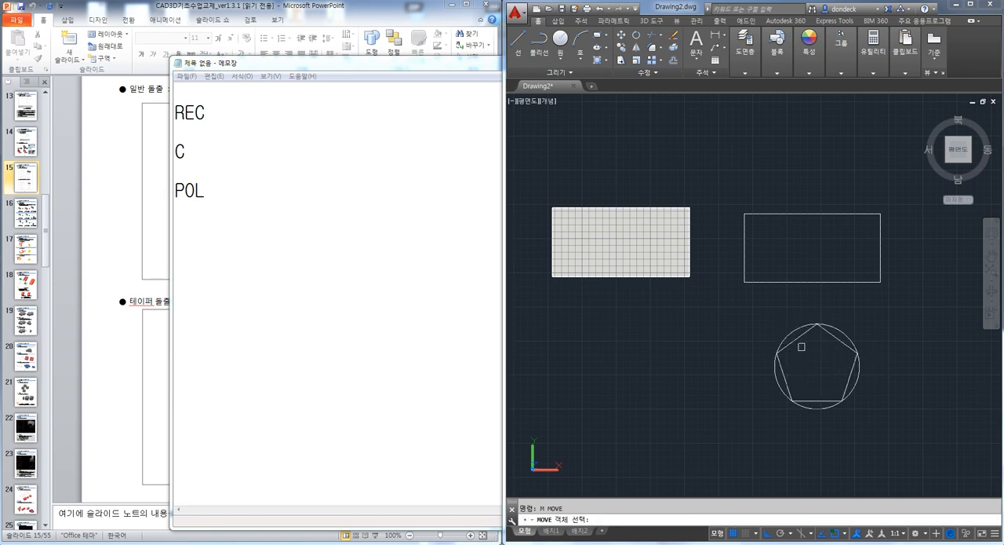
click(799, 338)
key(Return)
click(817, 366)
click(662, 363)
click(697, 376)
key(Escape)
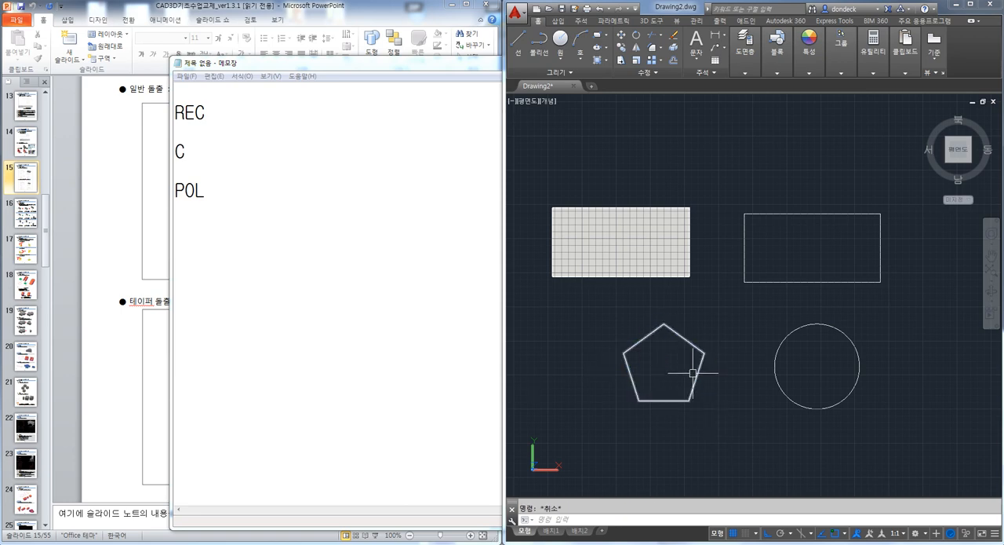
Bring the PowerPoint handout in front of the note, and erase the shaded region, pentagon and circle from the AutoCAD drawing
scroll(664, 359, up, 2)
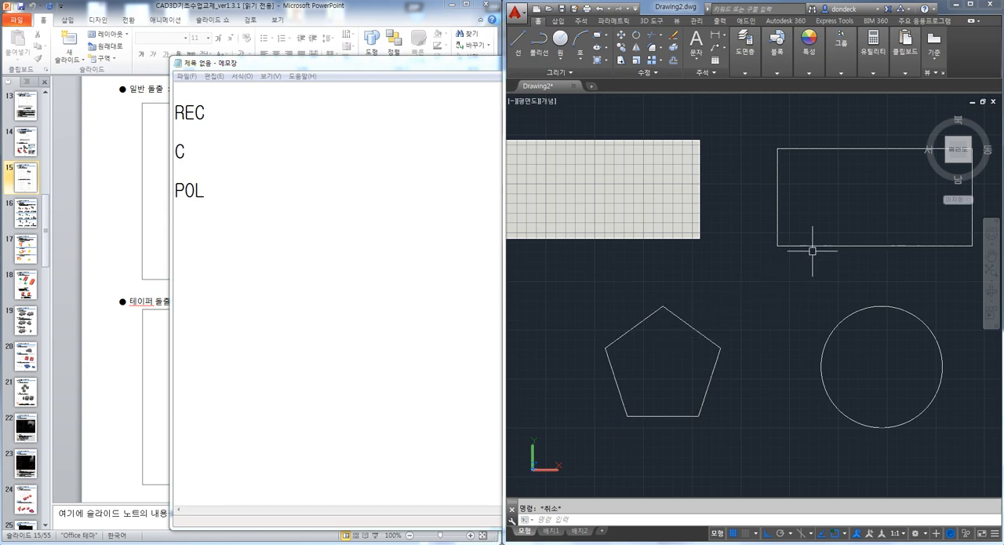
click(117, 179)
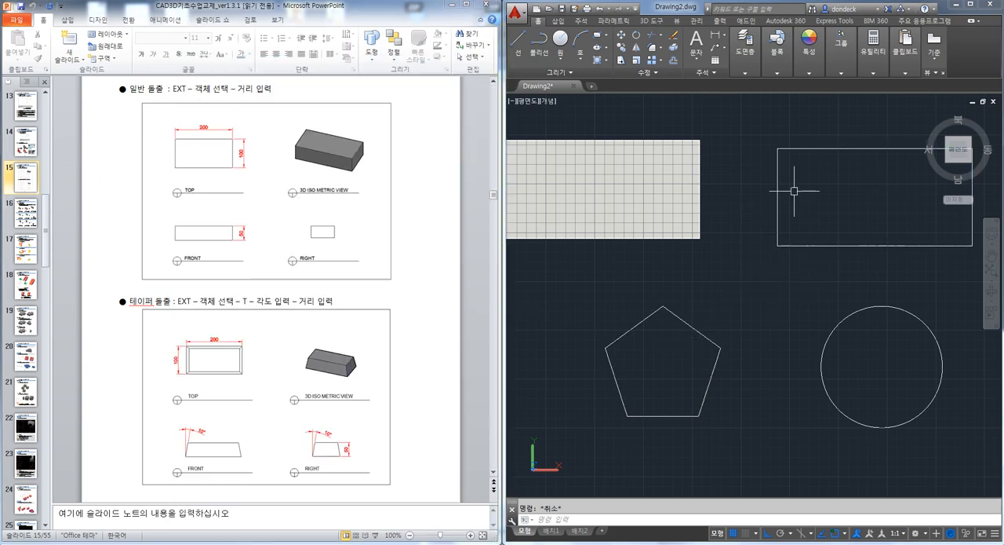
scroll(719, 272, down, 2)
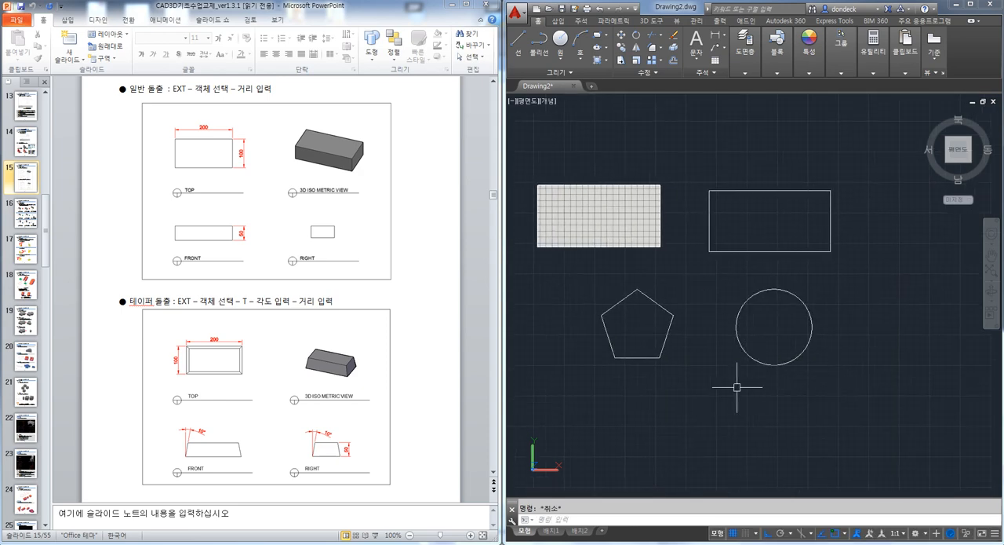
click(670, 397)
click(583, 162)
key(Delete)
click(738, 350)
key(Delete)
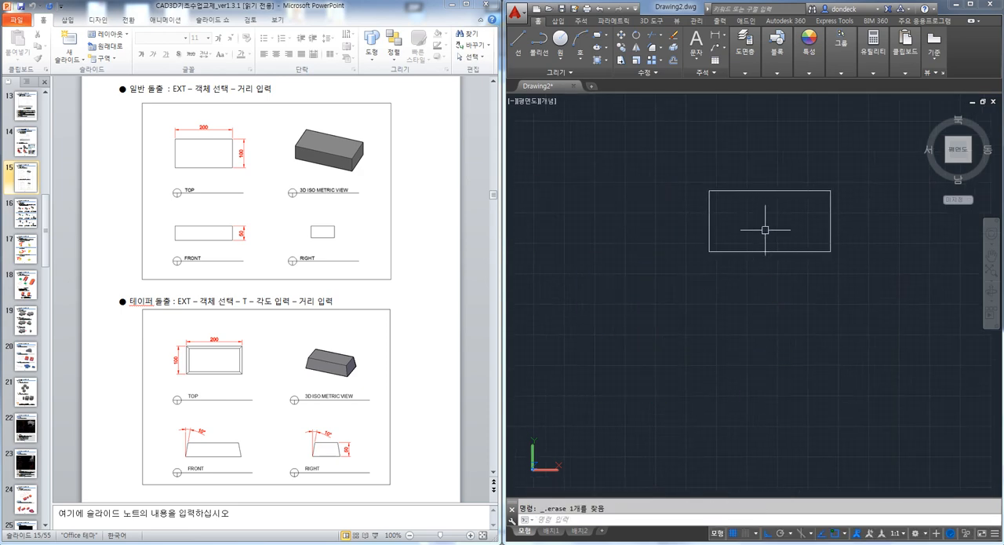
Orbit to an angled view and extrude the remaining rectangle upward to a freehand height of about 124
mouse_move(764, 291)
shift+middle_down()
mouse_move(740, 250)
mouse_move(742, 272)
mouse_move(712, 309)
mouse_move(735, 263)
mouse_move(750, 303)
shift+middle_up()
text(ext)
key(space)
click(758, 292)
key(space)
click(760, 226)
key(Escape)
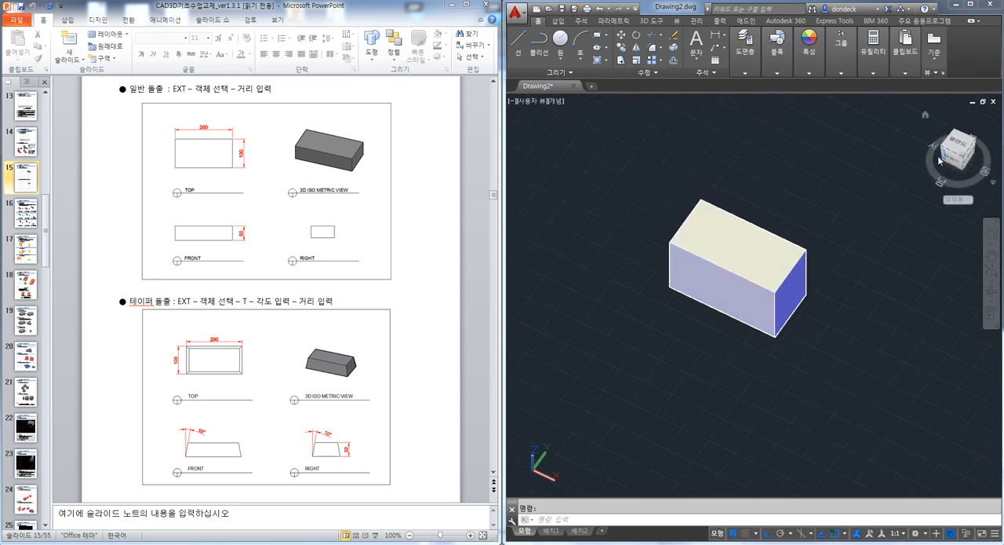
Inspect the box from the top and from an angle, undo the trial extrusion and return to the top view
click(962, 144)
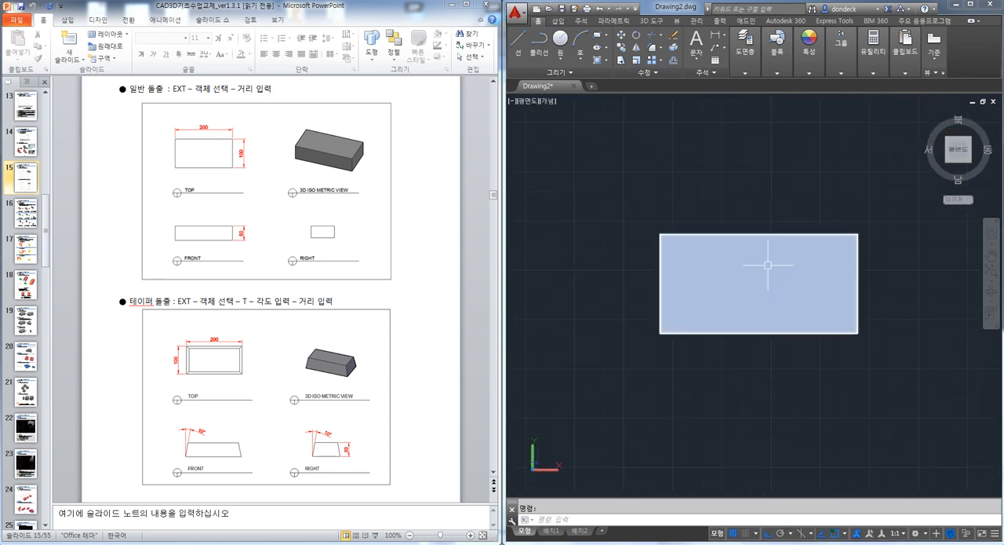
shift+middle_drag(775, 269, 787, 440)
click(958, 147)
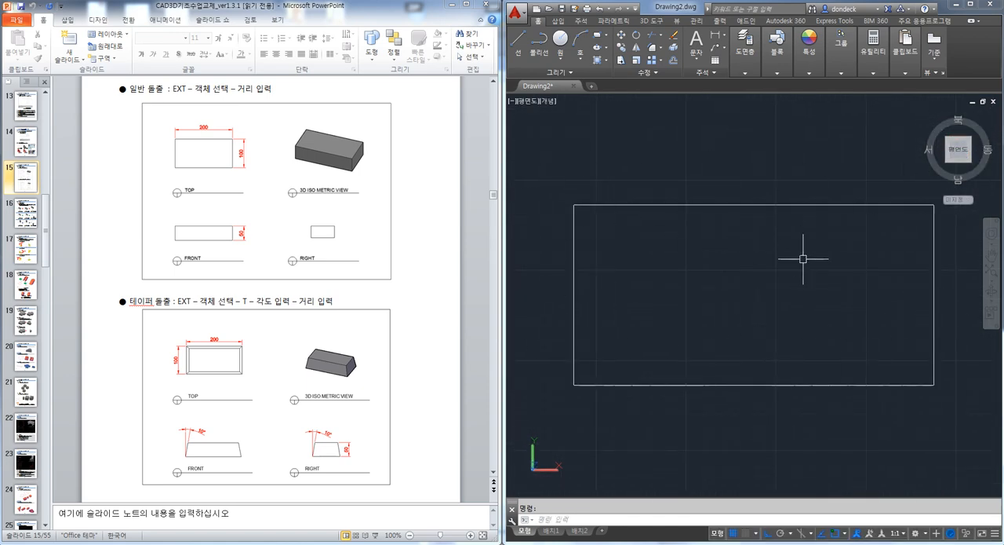
scroll(790, 260, down, 2)
middle_drag(784, 274, 740, 274)
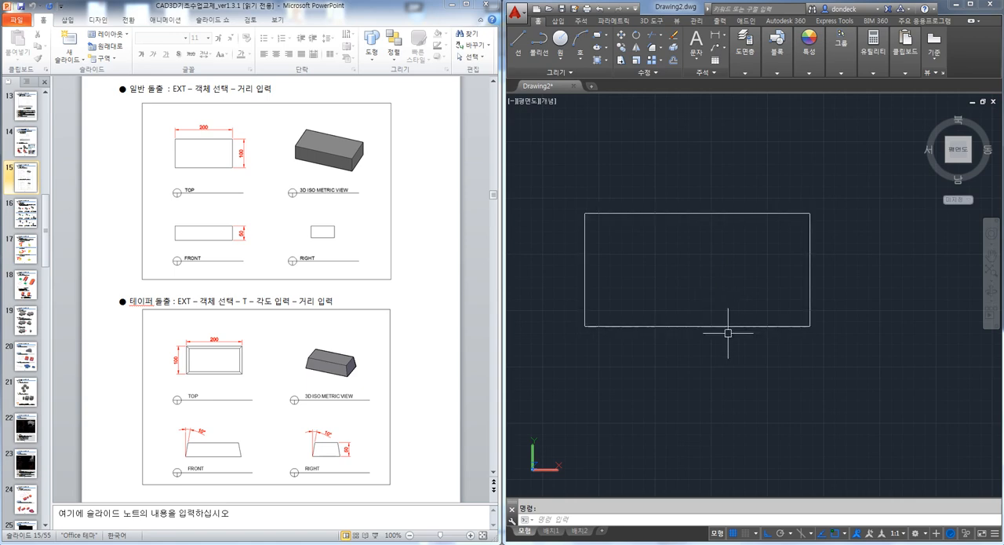
Orbit to an angled view and copy the rectangle once to the empty space beside it
shift+middle_drag(820, 406, 720, 267)
scroll(769, 318, down, 3)
text(co)
key(Return)
click(747, 278)
click(621, 158)
key(Return)
click(662, 230)
click(769, 282)
key(Escape)
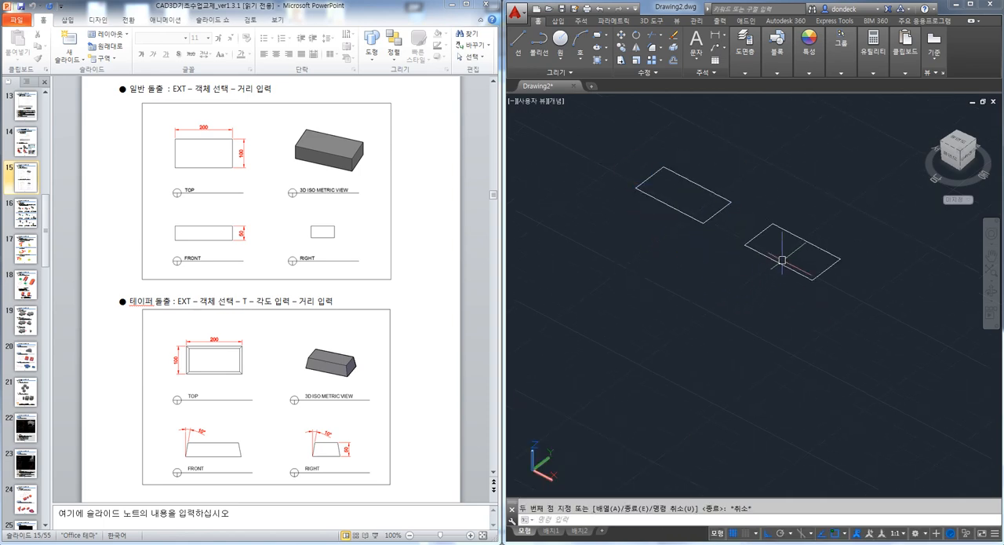
Copy both rectangles together toward the front to form a two-by-two arrangement
key(Return)
click(840, 338)
click(613, 161)
key(Return)
click(864, 305)
click(824, 366)
key(Return)
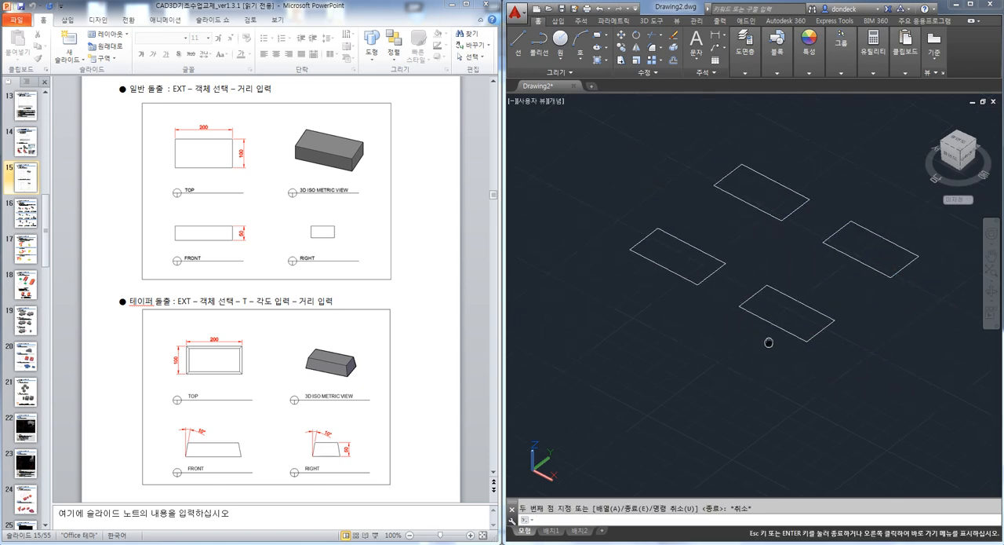
Extrude the nearest rectangle to a height of 50 for the handout's normal extrusion example
scroll(768, 321, up, 3)
click(744, 402)
click(685, 369)
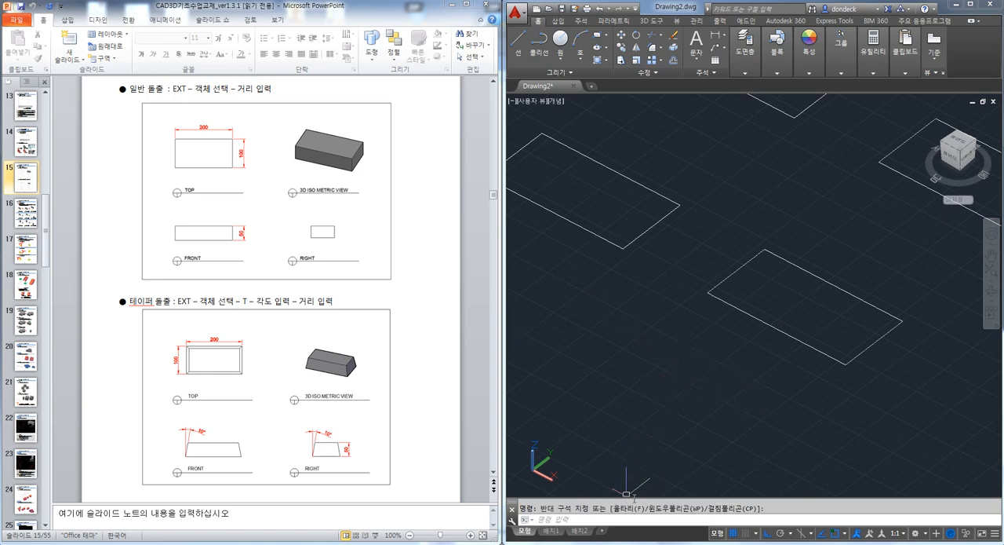
text(xt)
key(Return)
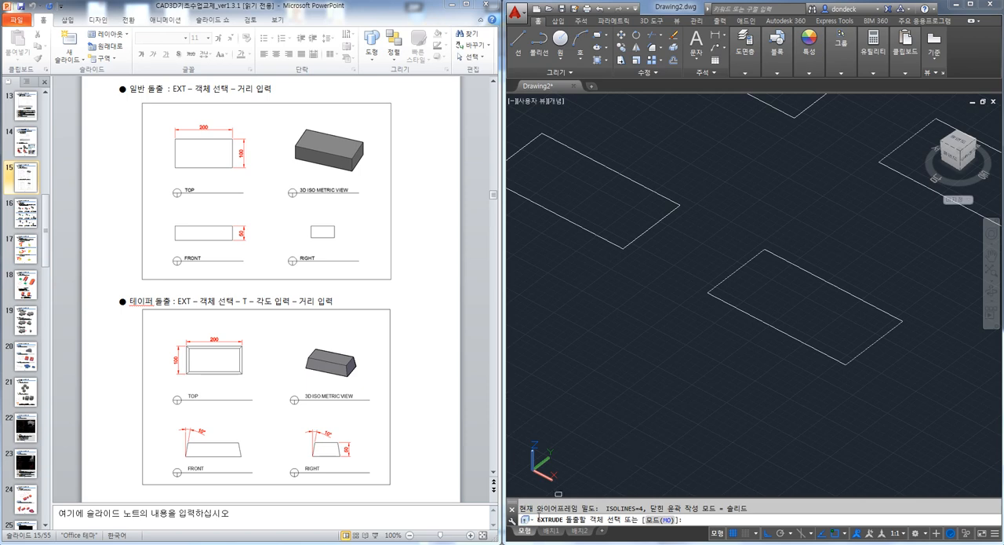
click(732, 306)
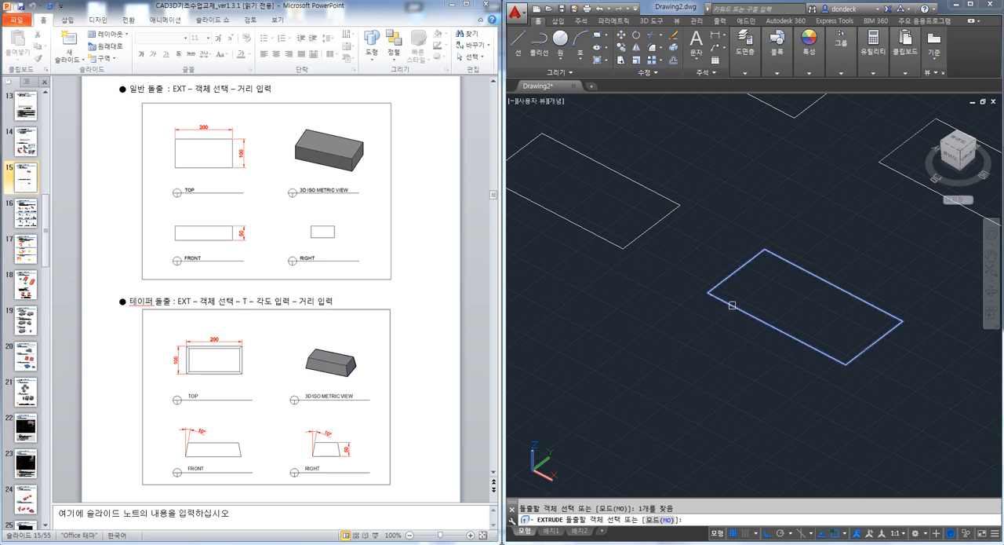
key(Return)
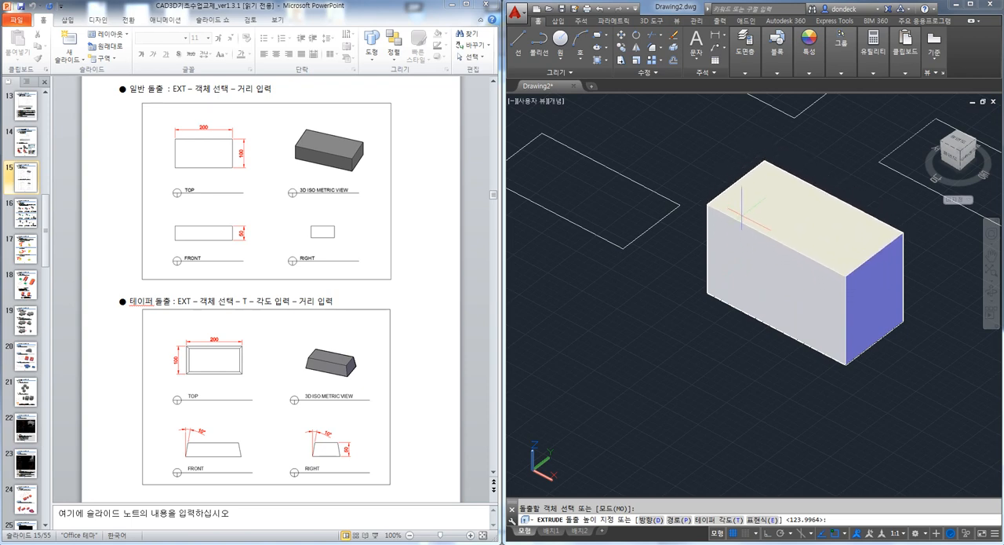
key(Return)
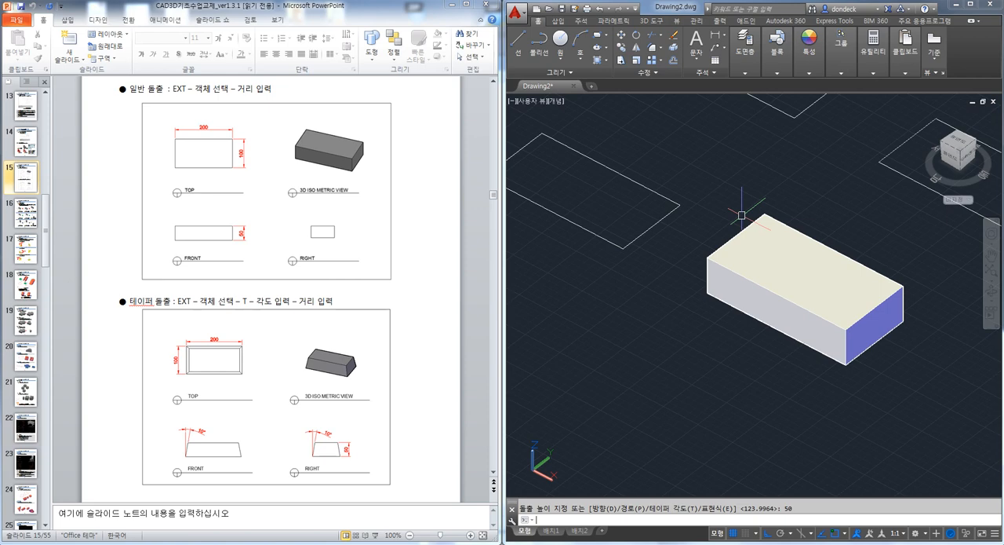
shift+middle_drag(740, 340, 706, 348)
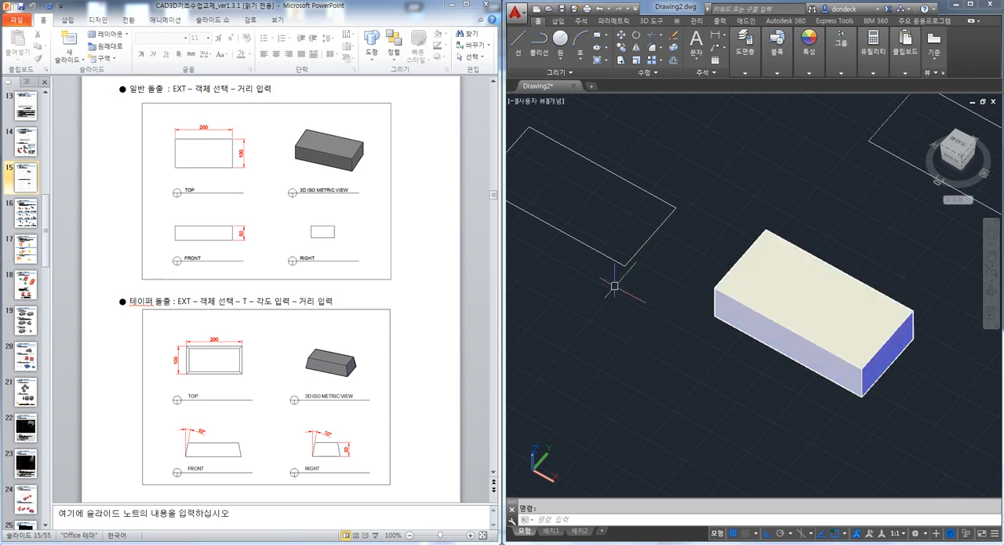
Centre the next rectangle in the drawing and enlarge the handout to 150% to examine the tapered extrusion example
middle_drag(609, 287, 719, 325)
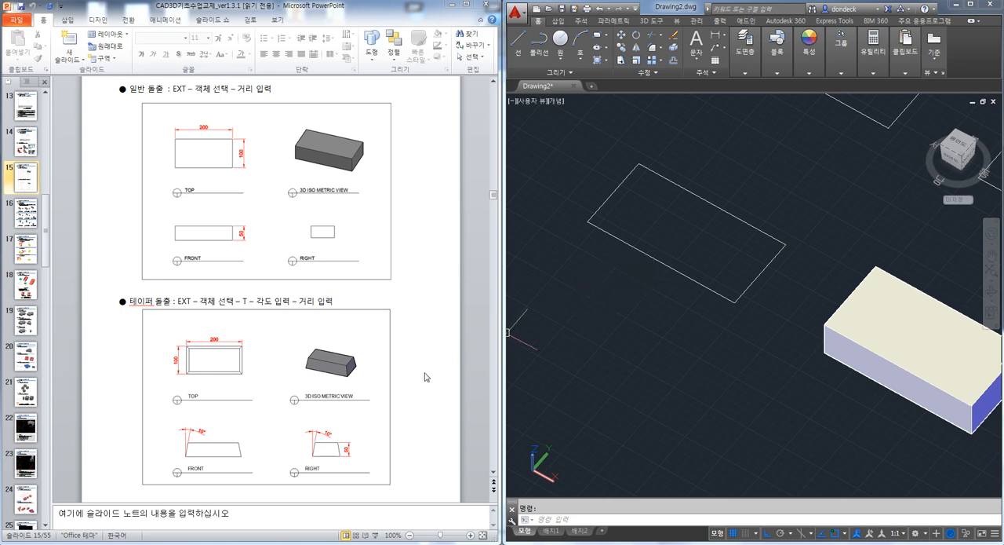
ctrl+scroll(427, 376, up, 5)
scroll(263, 397, down, 2)
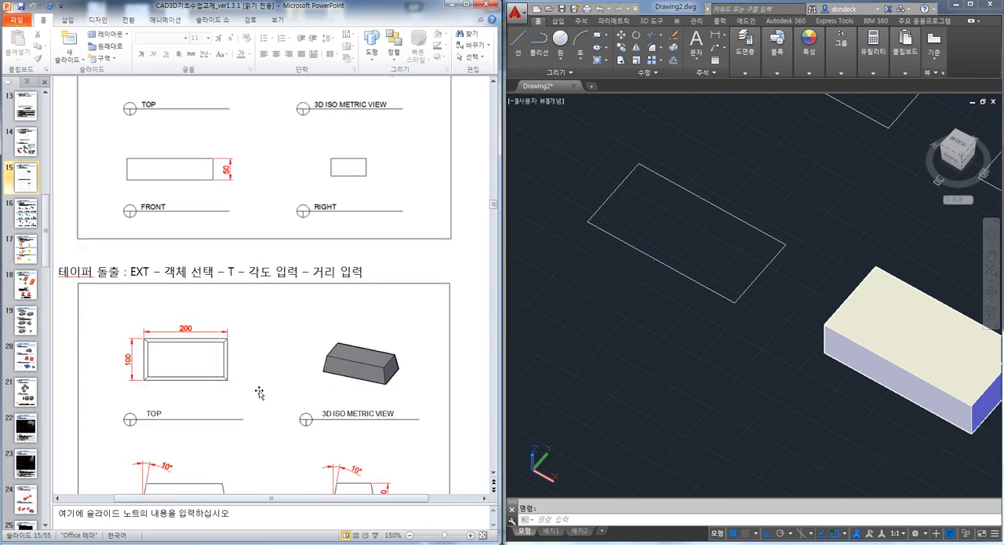
scroll(261, 390, down, 1)
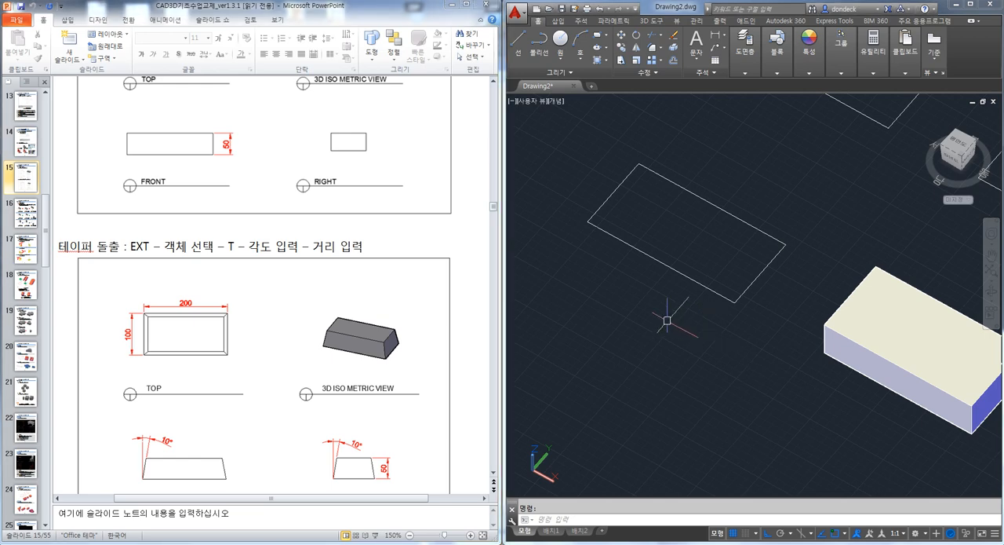
Extrude the rectangle next to the box with a taper angle of 10 degrees and a height of 50
click(620, 351)
key(Escape)
text(EX)
key(Return)
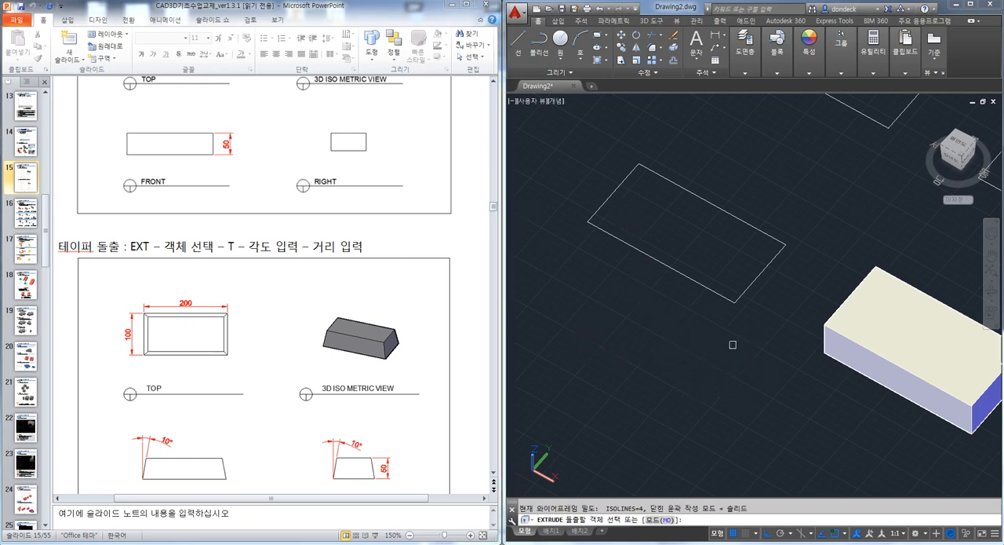
click(744, 290)
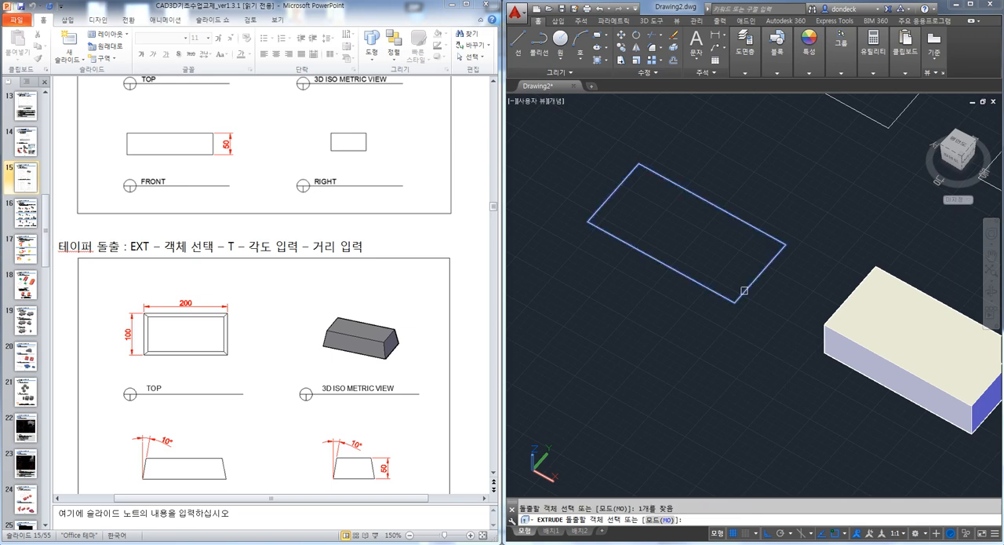
key(Return)
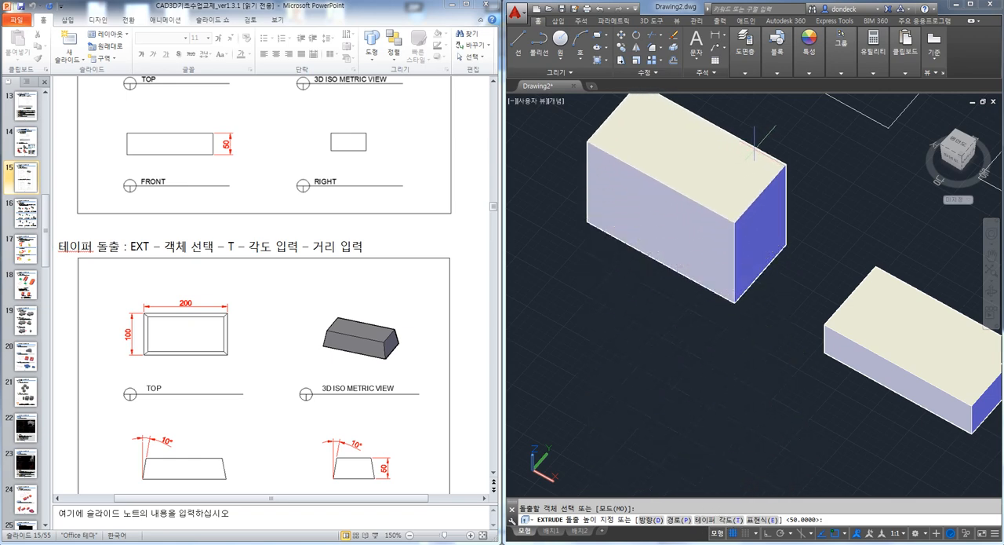
key(Return)
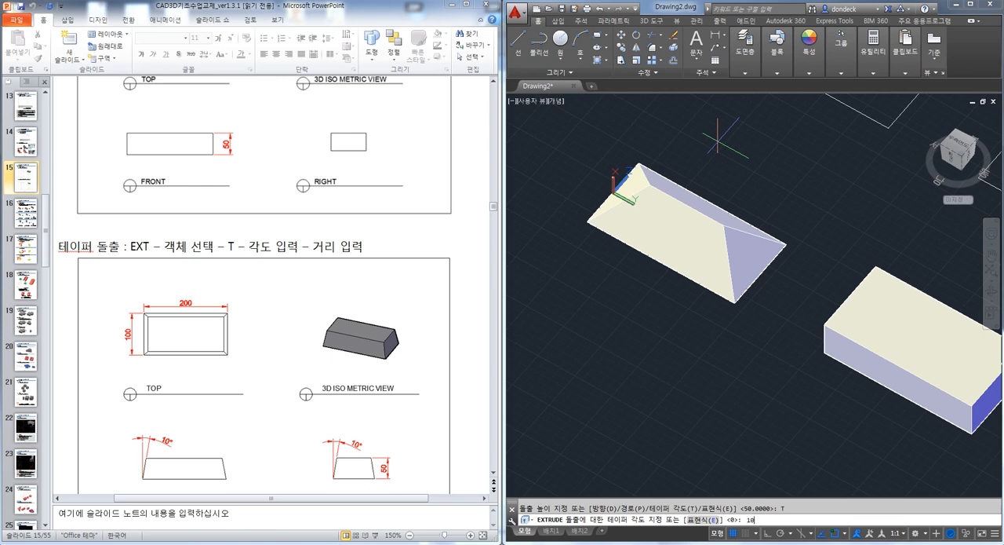
text(10)
key(Return)
middle_drag(708, 166, 705, 262)
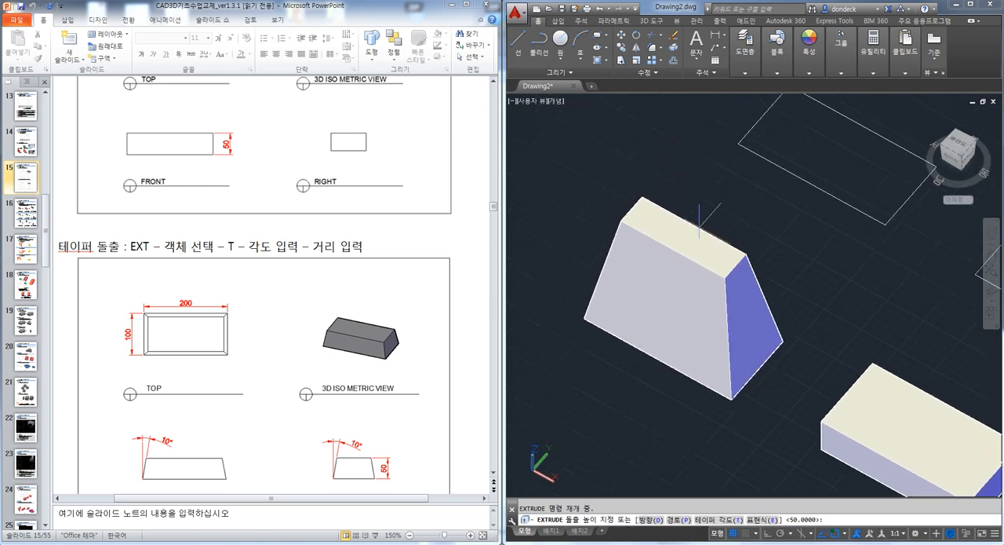
text(50)
key(Return)
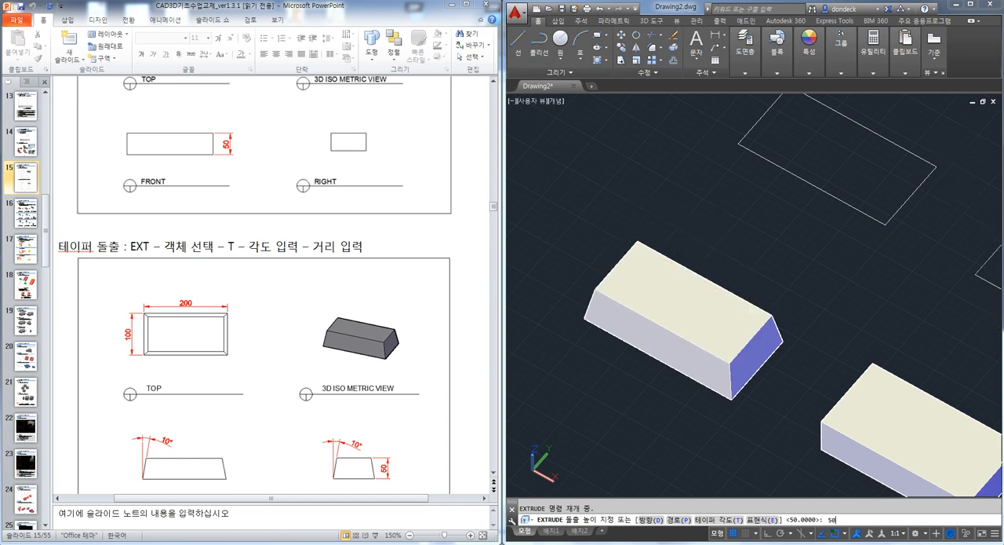
Erase the straight-sided box and the two unused rectangles, keeping only the tapered solid
shift+middle_drag(721, 315, 657, 309)
shift+middle_drag(633, 221, 796, 377)
scroll(796, 378, down, 4)
middle_drag(896, 429, 809, 364)
click(866, 385)
click(716, 201)
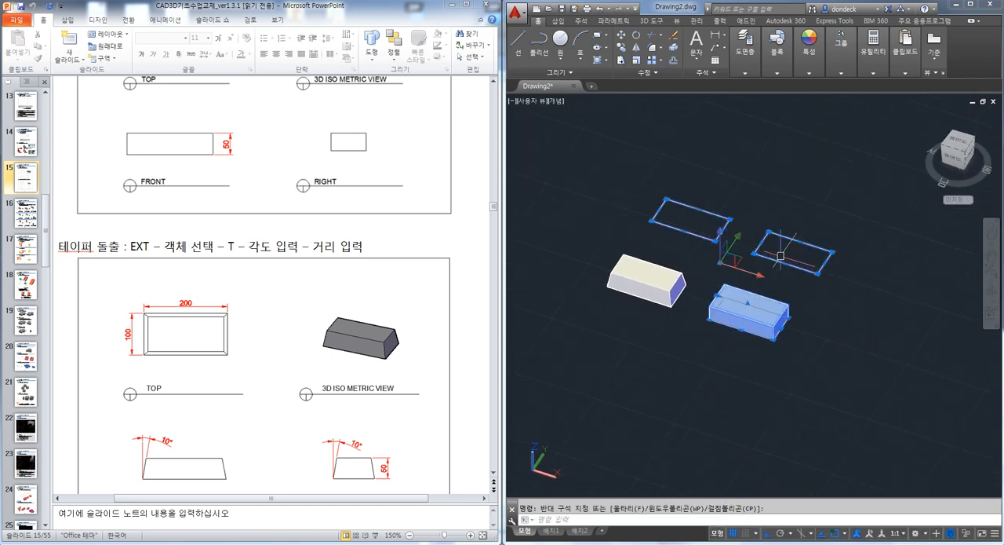
key(Delete)
middle_drag(745, 317, 861, 305)
Show the 3D rotation instructions on slide 16 of the handout and enlarge the tapered solid in the drawing
click(440, 242)
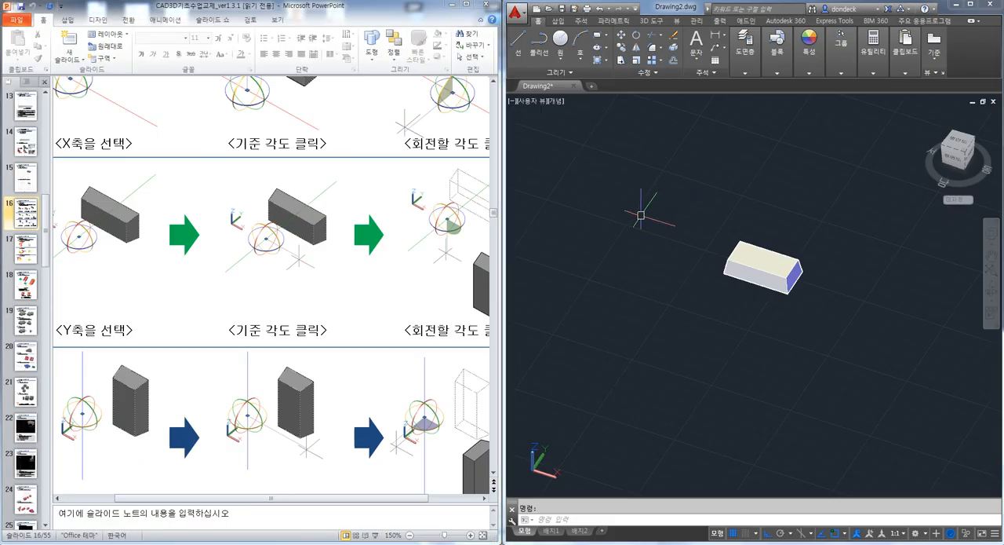
shift+middle_drag(641, 213, 687, 232)
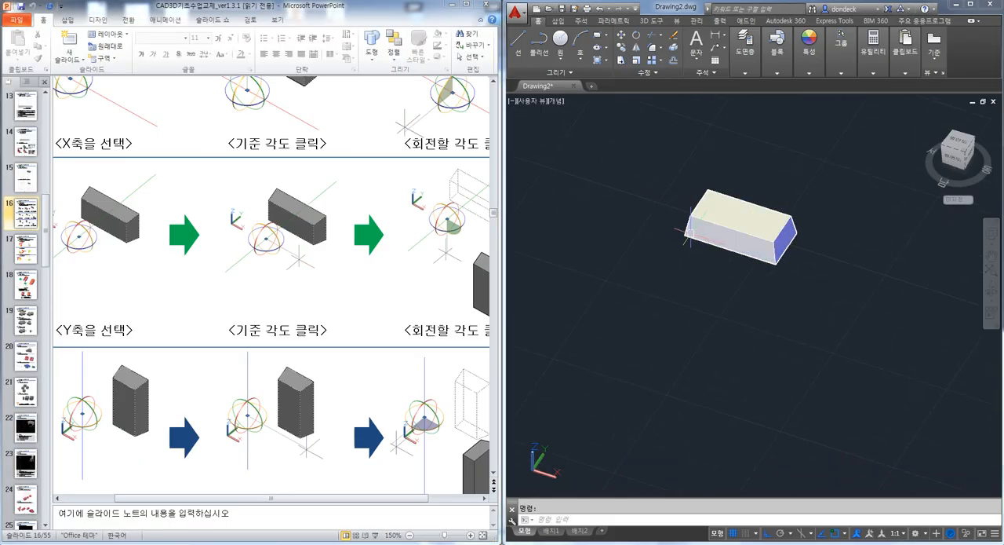
scroll(687, 231, up, 3)
click(369, 194)
scroll(370, 208, up, 1)
scroll(370, 209, up, 2)
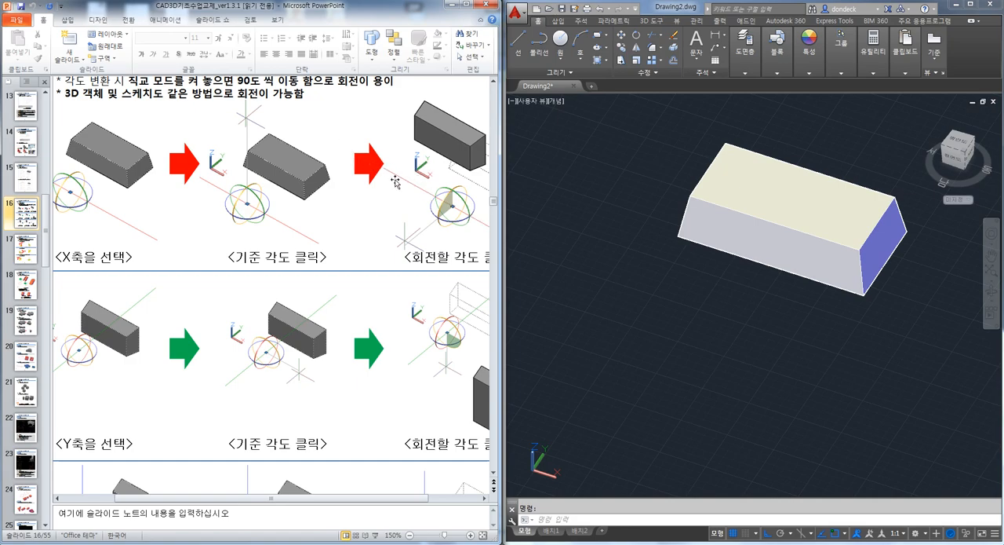
Widen the handout window so more of the axis rotation pictures on slide 16 fit beside the drawing
drag(502, 182, 525, 182)
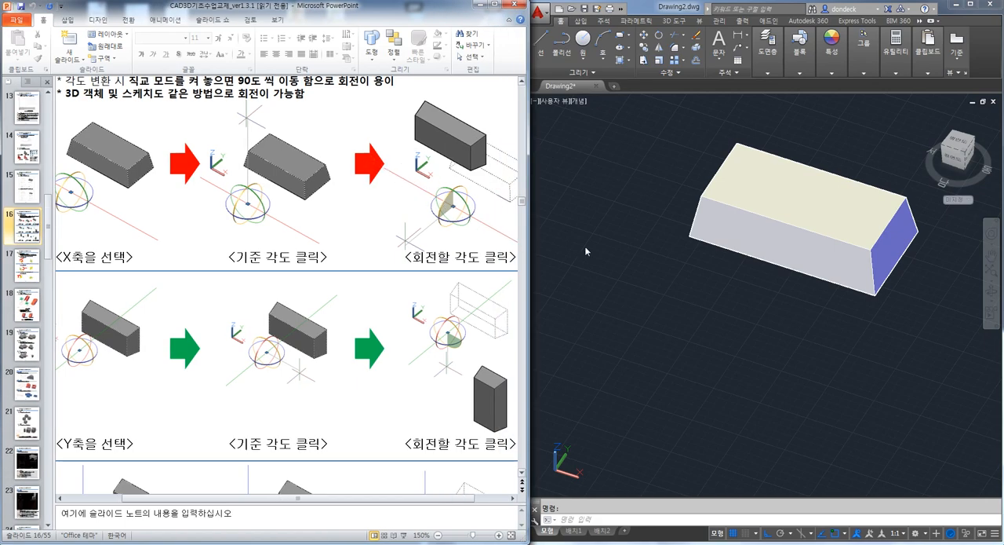
click(695, 306)
key(Escape)
text(ㅋ)
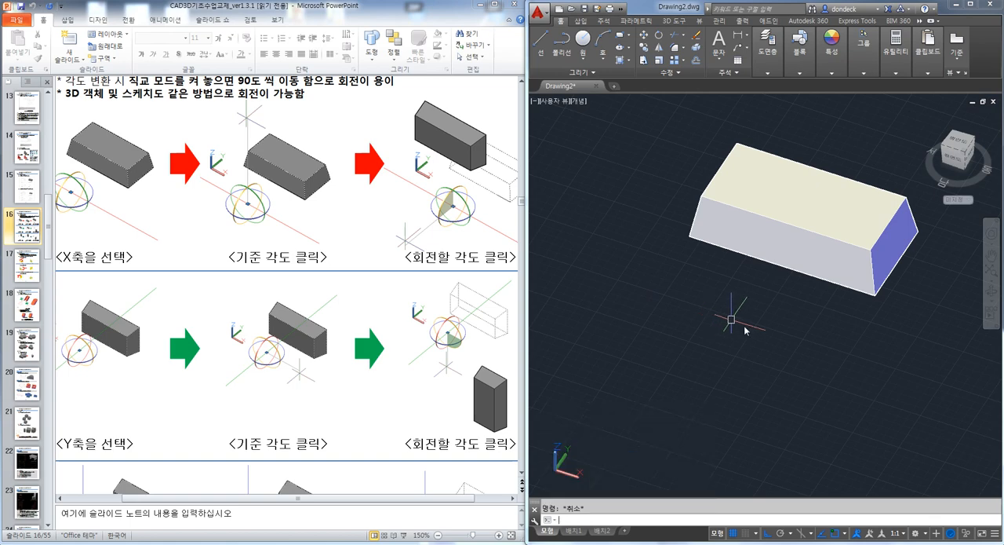
text(ro)
key(Return)
key(Escape)
Try 3D Rotate on the tapered solid, turning it 90 degrees about the X axis through a base point in front of it
text(3r)
key(Return)
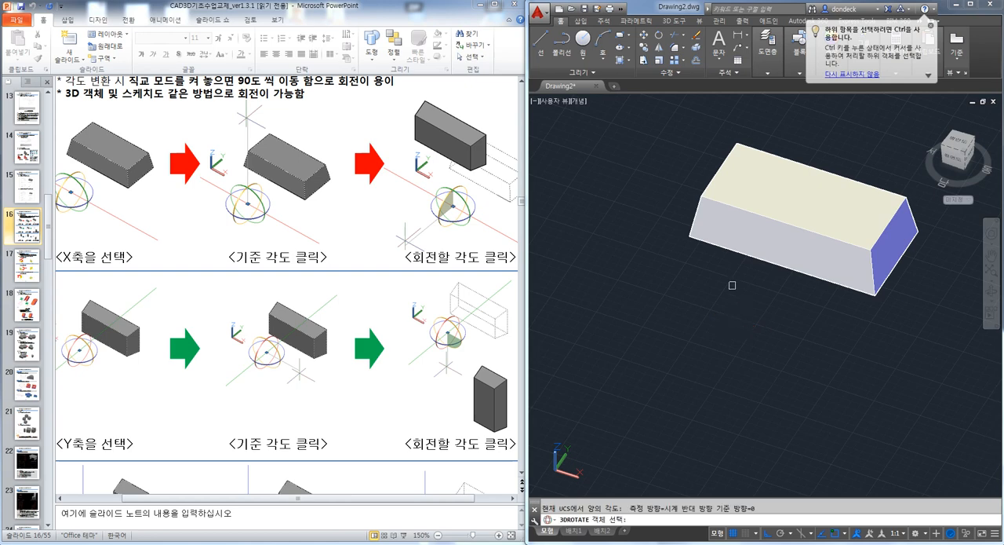
click(692, 219)
key(Return)
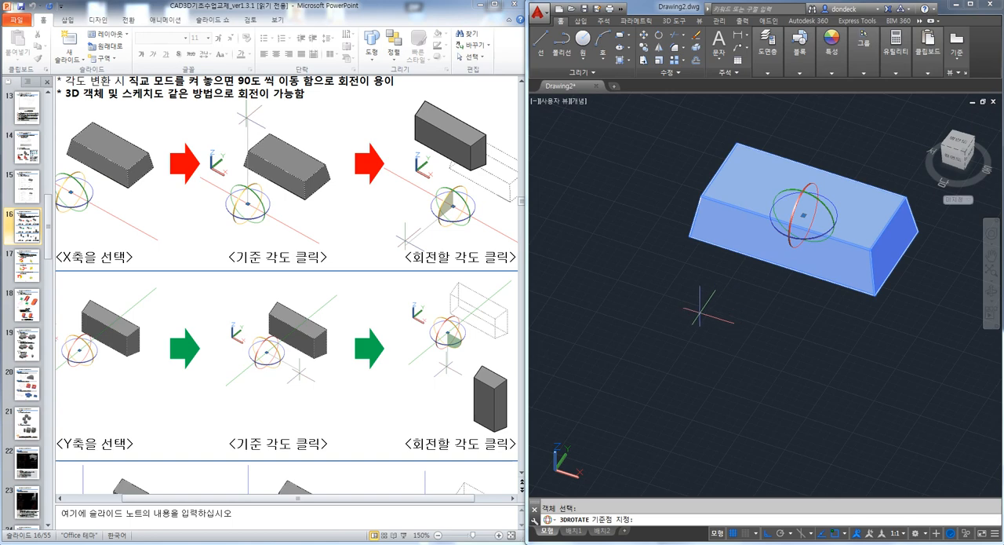
click(683, 319)
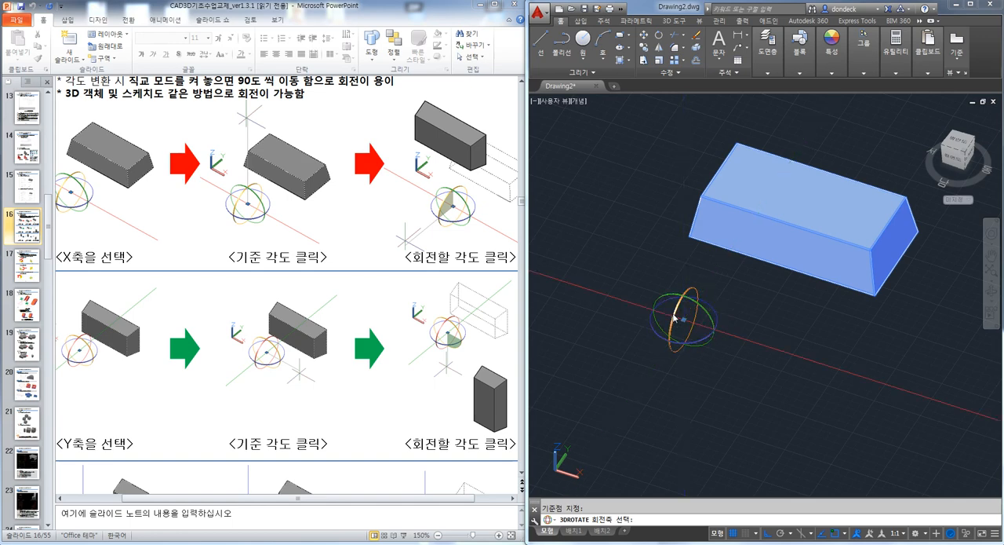
click(674, 318)
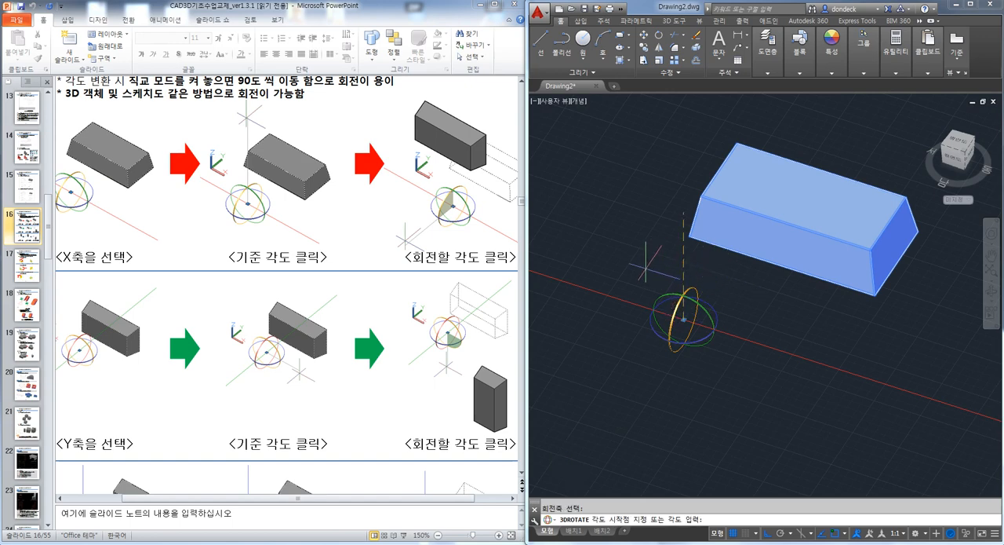
click(731, 272)
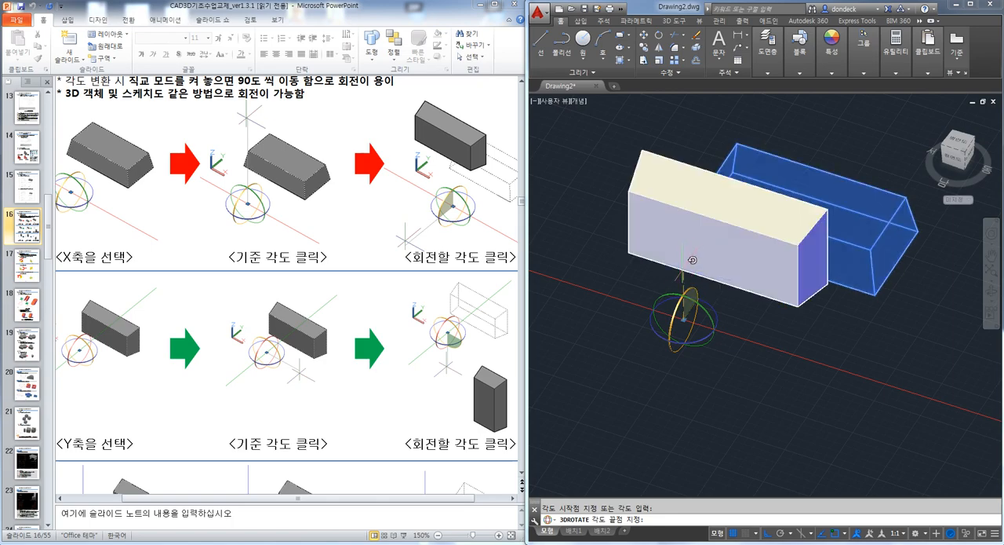
click(692, 259)
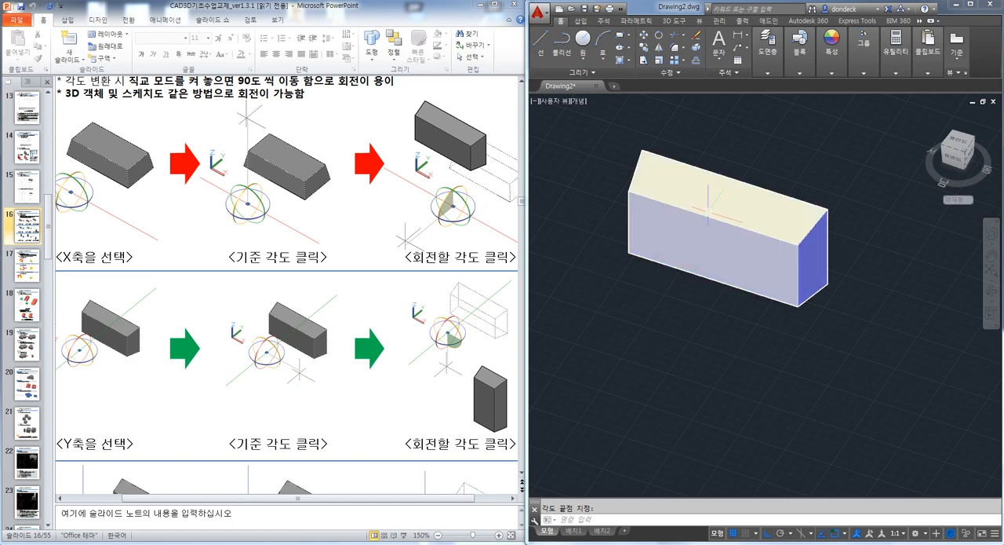
key(ctrl+z)
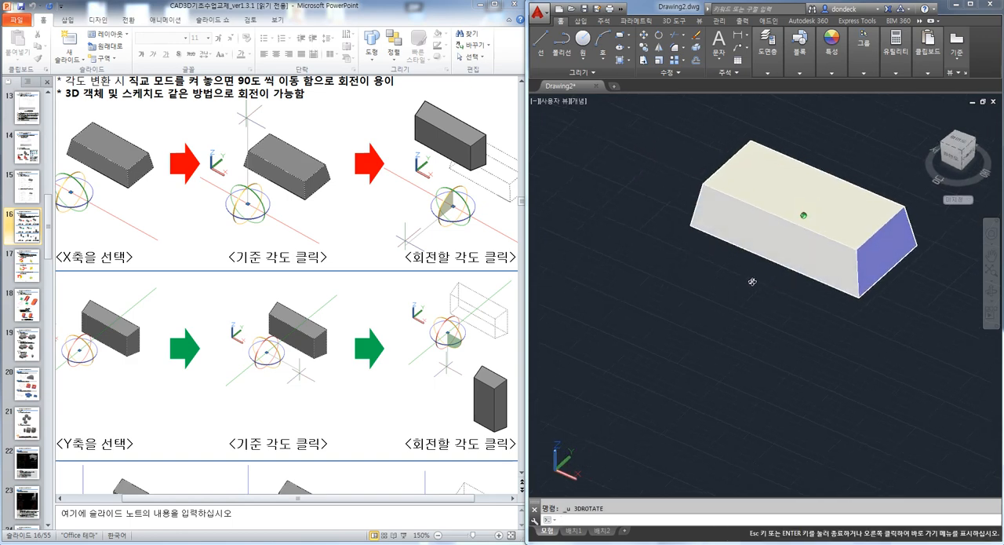
Try the 90-degree X-axis rotation of the tapered solid with the start angle pointing vertically upward and the end angle toward the front
middle_drag(660, 234, 734, 258)
key(Escape)
text(3r)
key(Return)
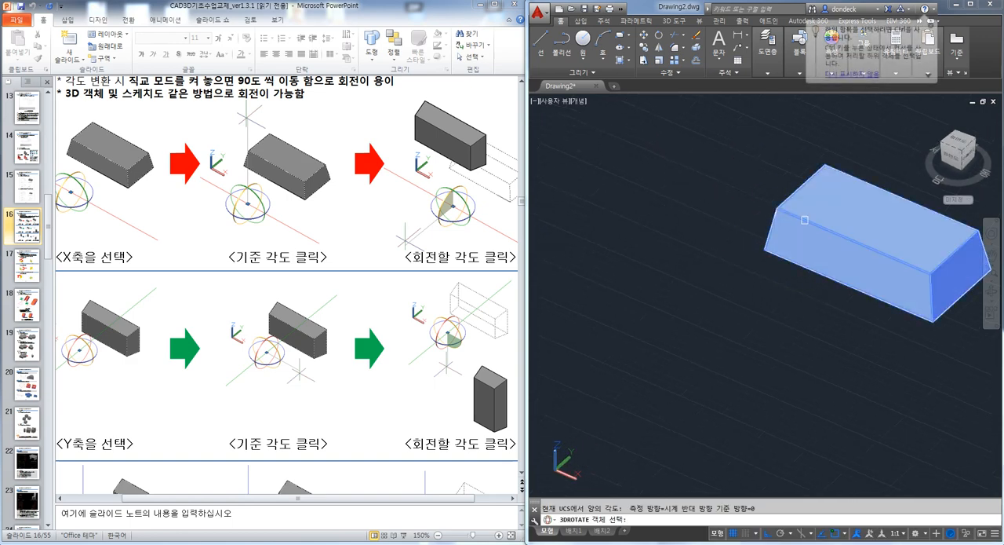
click(804, 219)
key(Return)
click(657, 322)
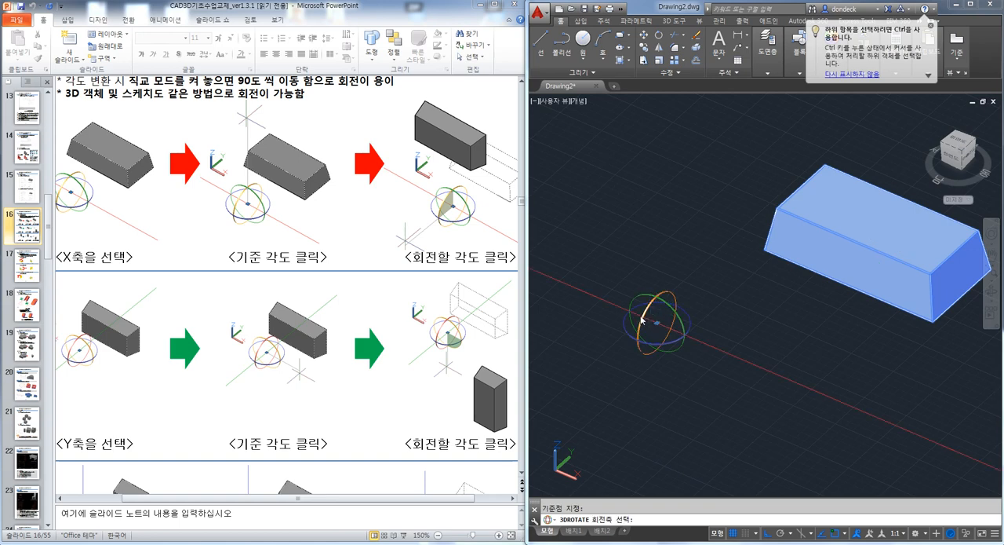
click(642, 319)
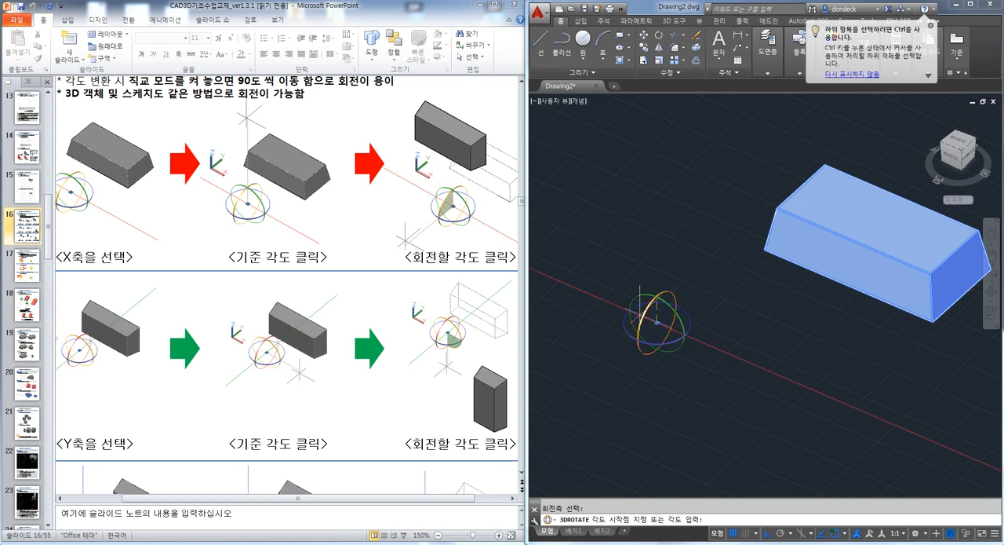
click(657, 228)
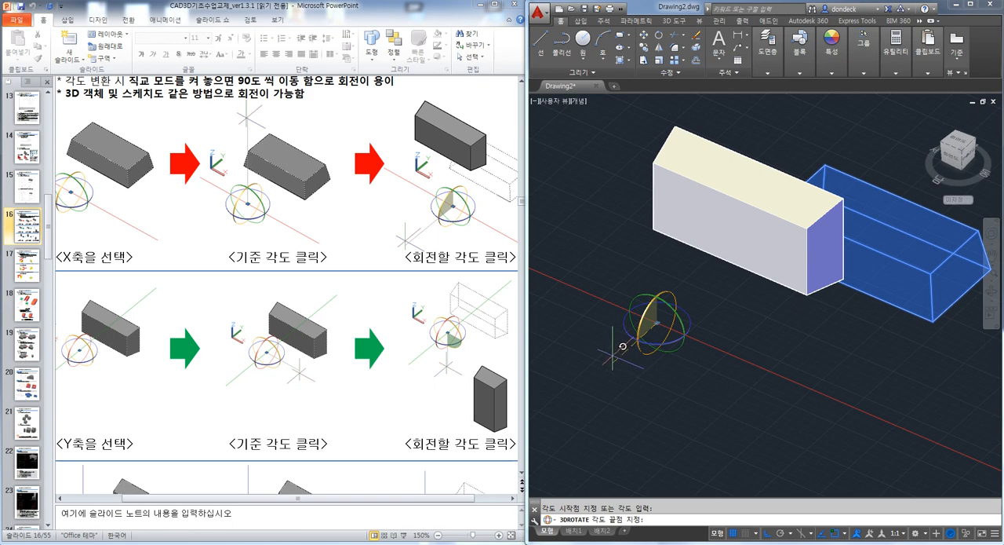
click(612, 355)
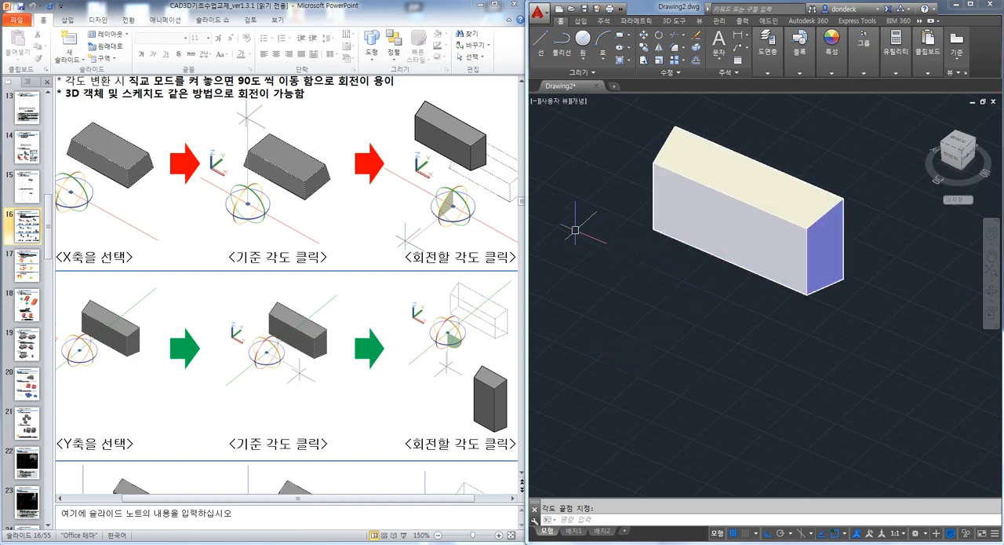
key(ctrl+z)
Rotate the tapered solid 90 degrees about the X axis with 3D Rotate, from a start angle along the Y direction to vertical
key(Escape)
text(3r)
key(space)
click(804, 229)
key(space)
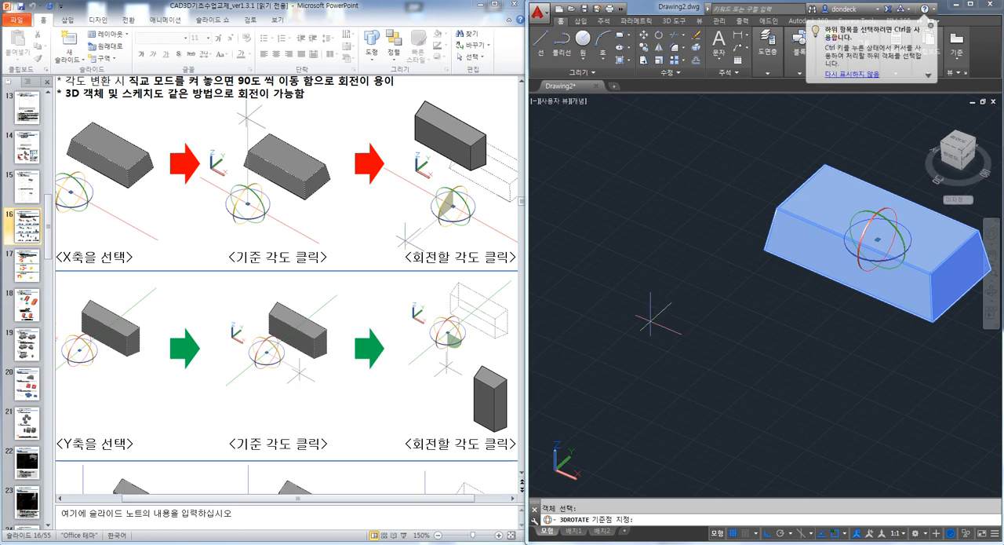
click(650, 322)
click(634, 313)
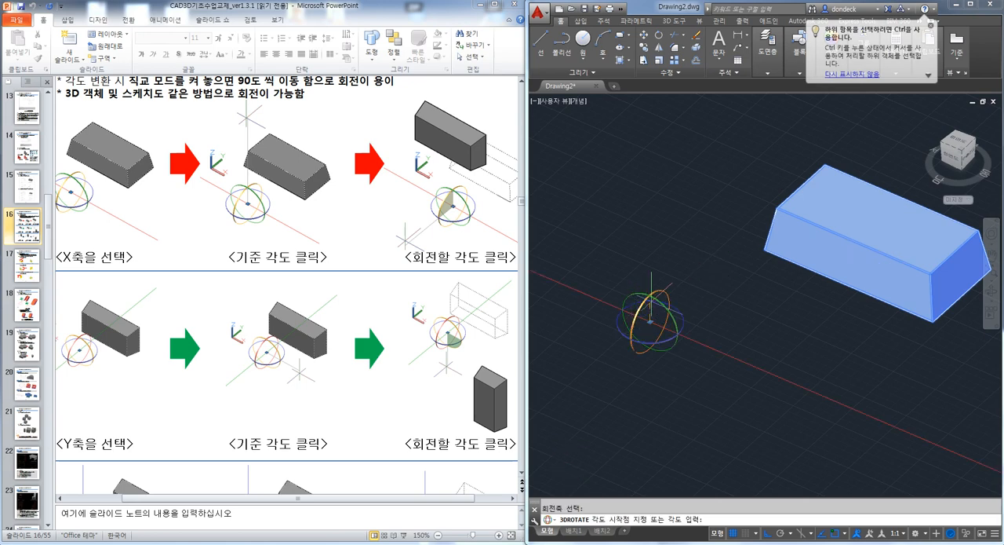
click(702, 279)
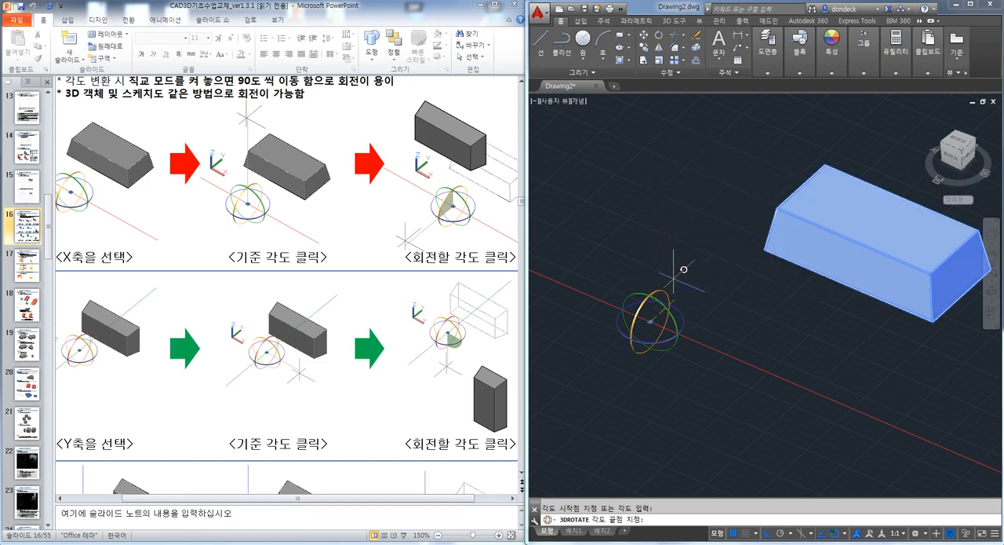
click(676, 273)
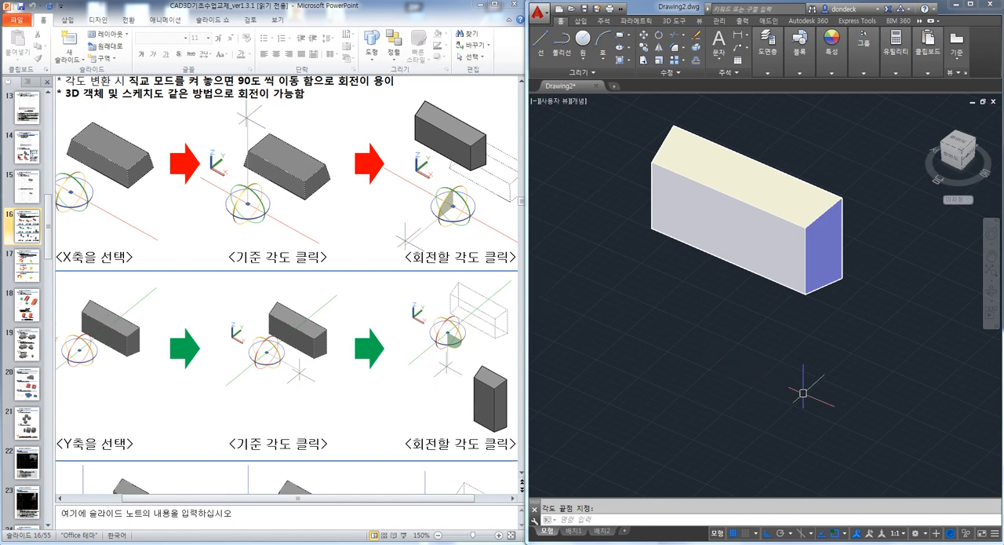
Rotate the solid 90 degrees about the Y axis through a base point in front of it so that it stands upright
click(773, 369)
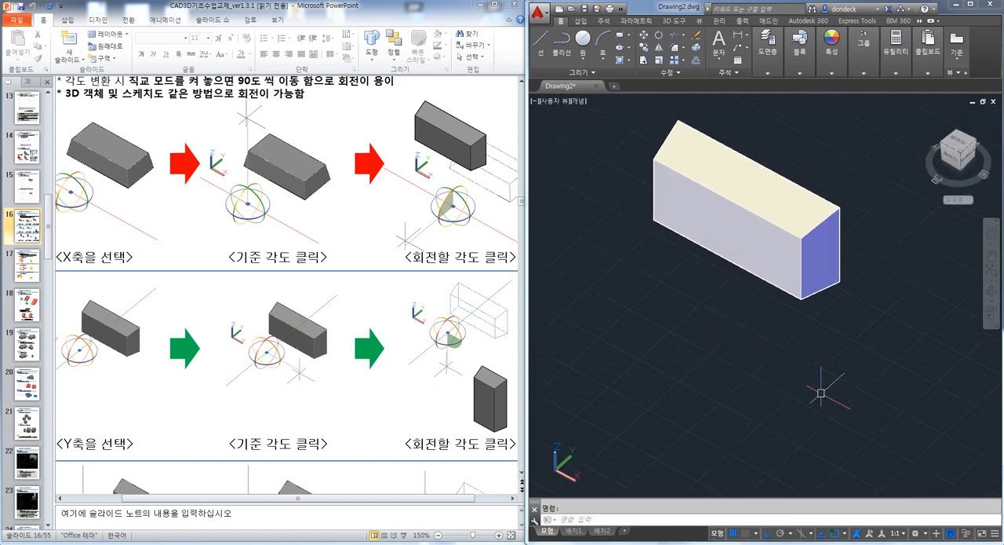
middle_drag(821, 393, 745, 337)
text(3r)
key(Return)
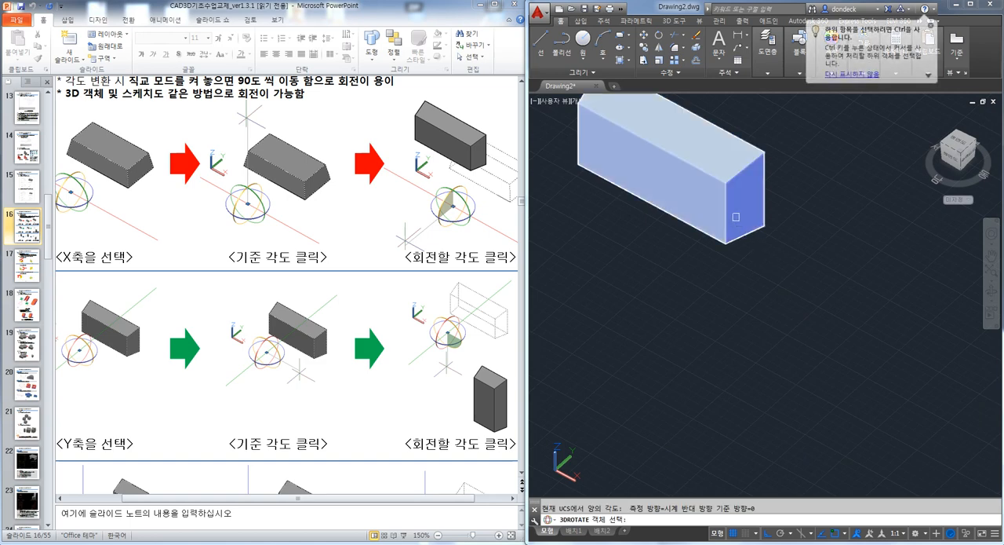
click(736, 216)
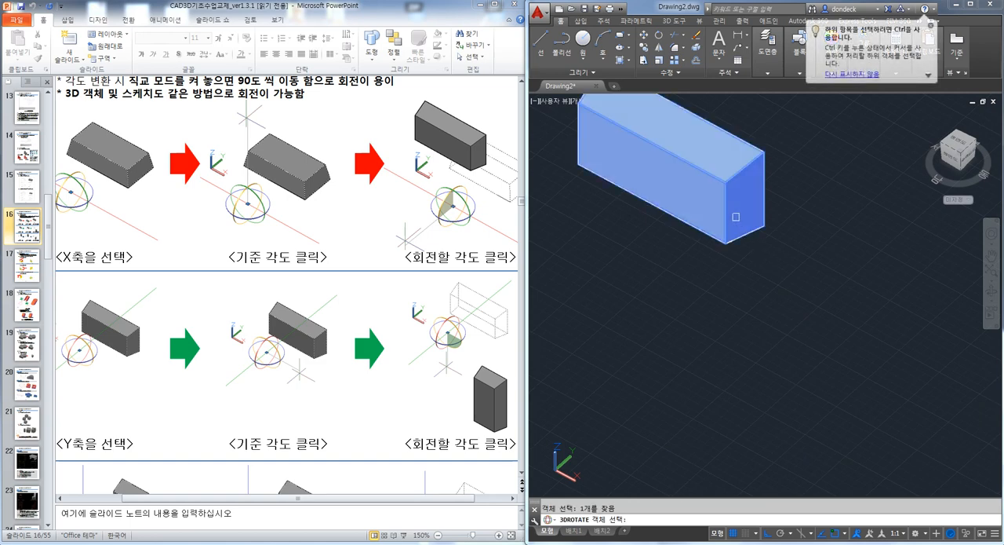
key(Return)
click(793, 325)
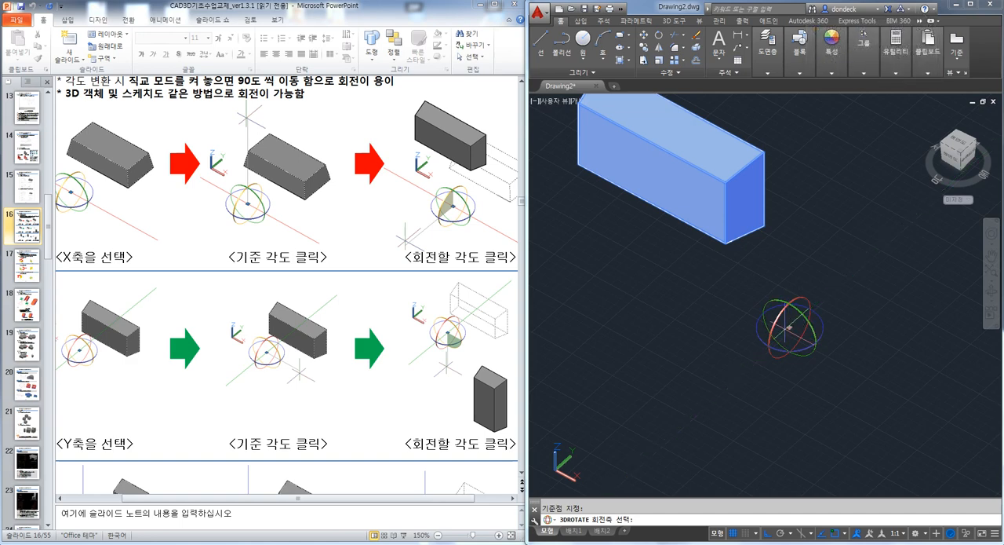
click(802, 322)
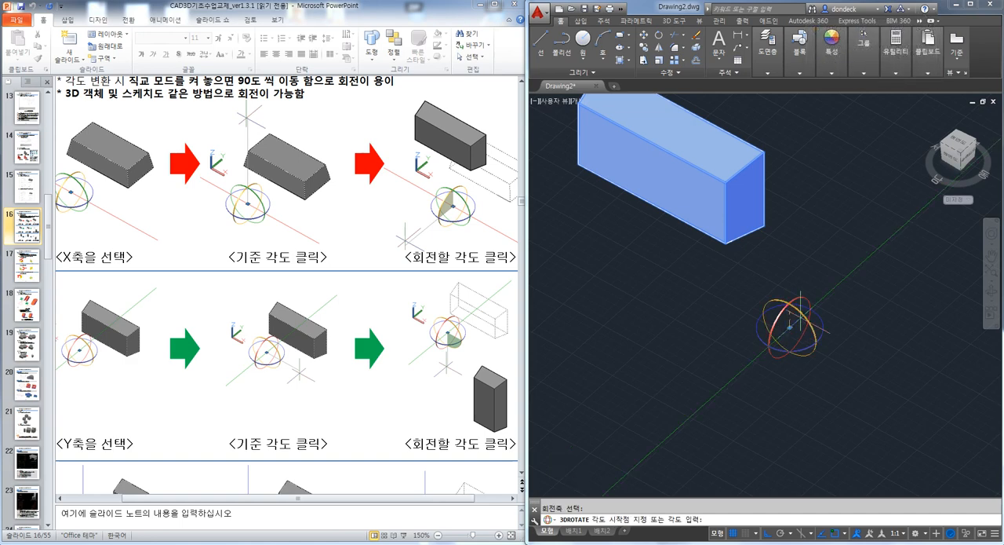
click(752, 293)
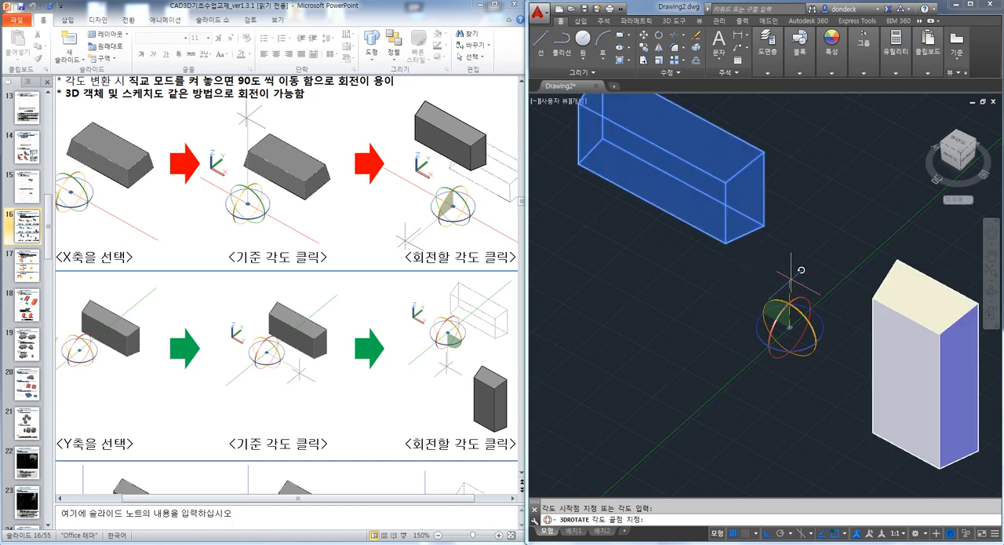
click(800, 266)
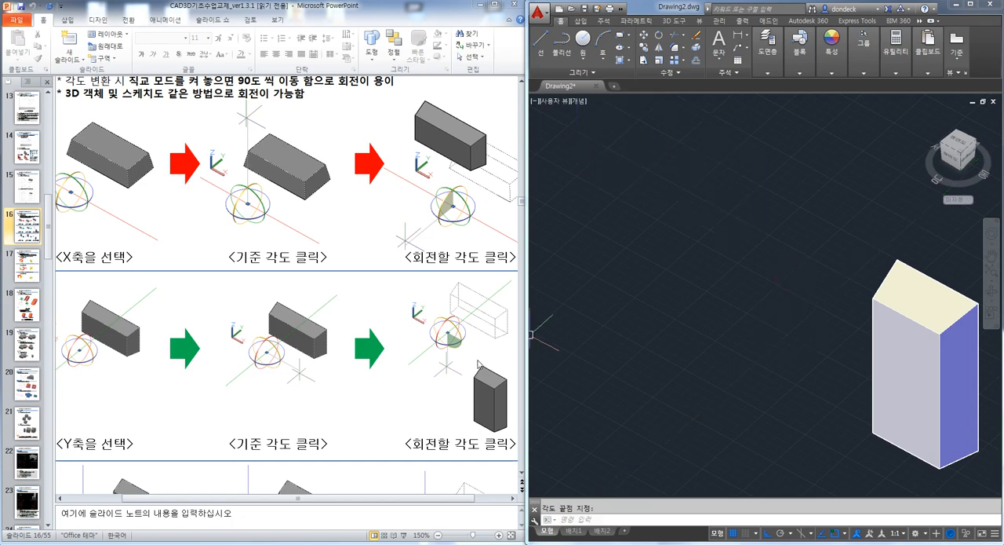
Show the Z-axis rotation example in the handout and bring the upright solid back to the middle of the drawing view
scroll(394, 404, down, 3)
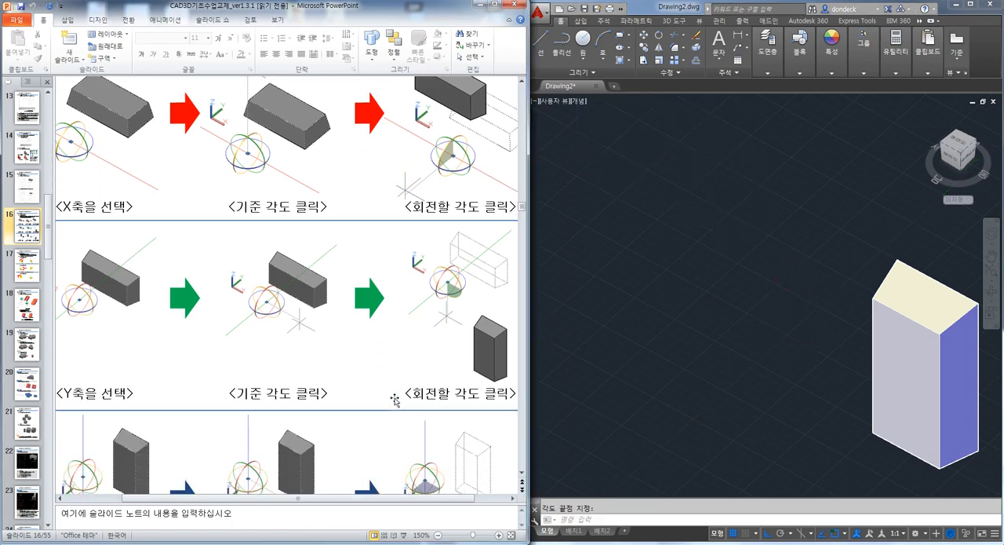
click(781, 398)
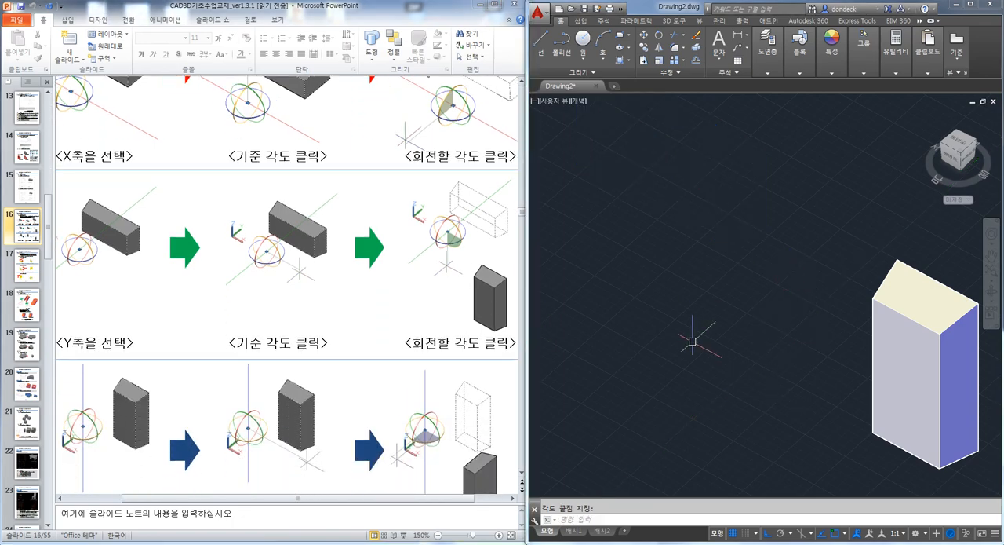
click(722, 353)
middle_drag(847, 417, 722, 339)
click(847, 412)
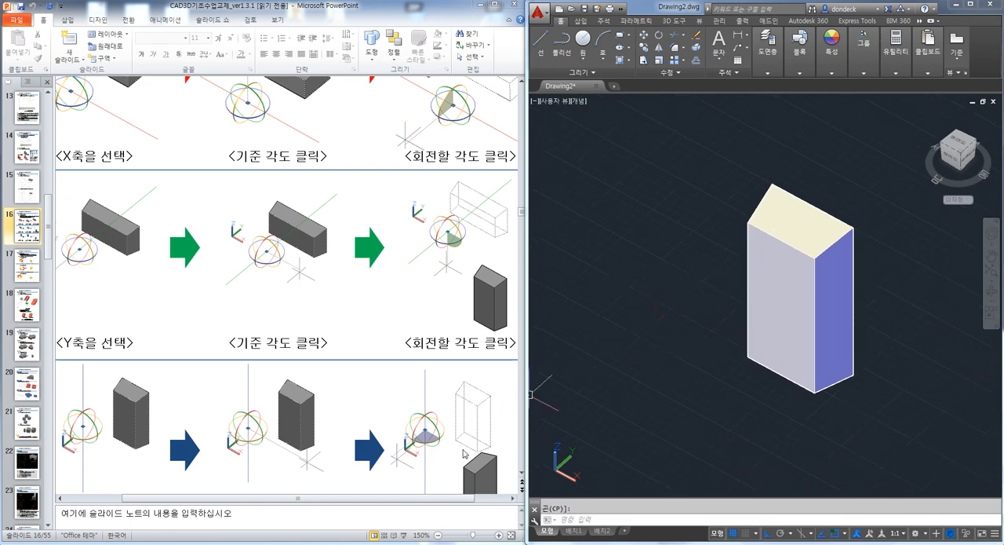
click(656, 365)
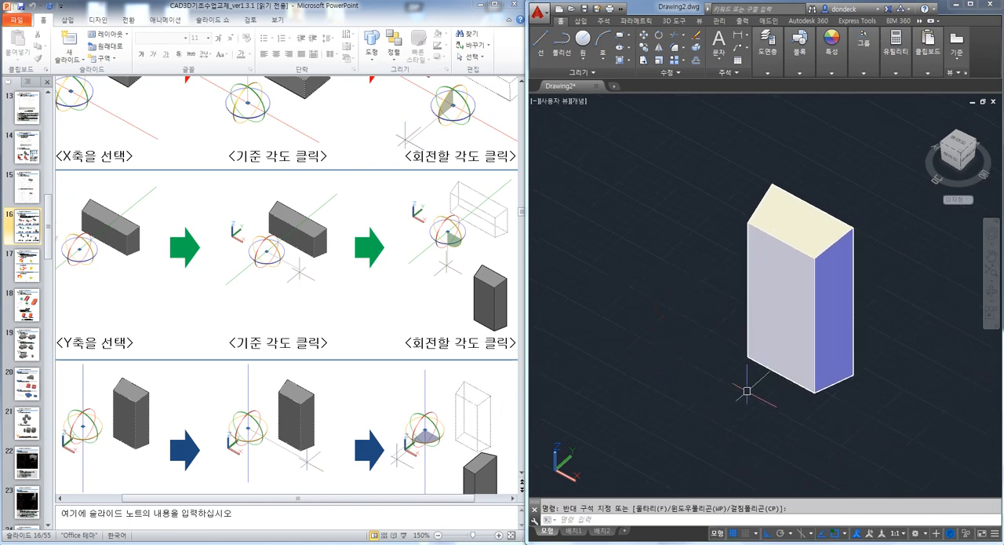
middle_drag(747, 390, 752, 330)
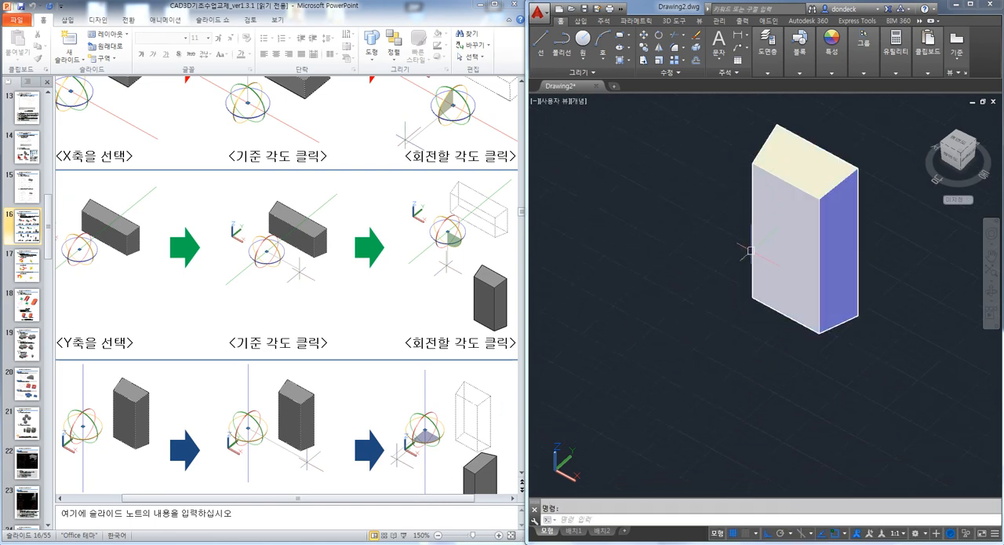
Rotate the upright solid 90 degrees clockwise about the Z axis with 3D Rotate, using a base point beside it
text(3)
key(Return)
click(819, 280)
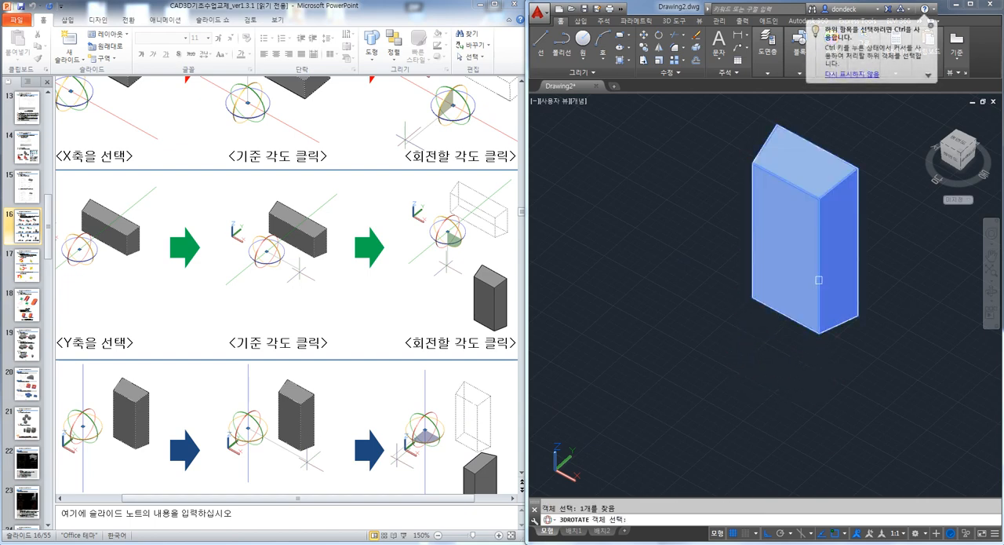
key(Return)
click(631, 325)
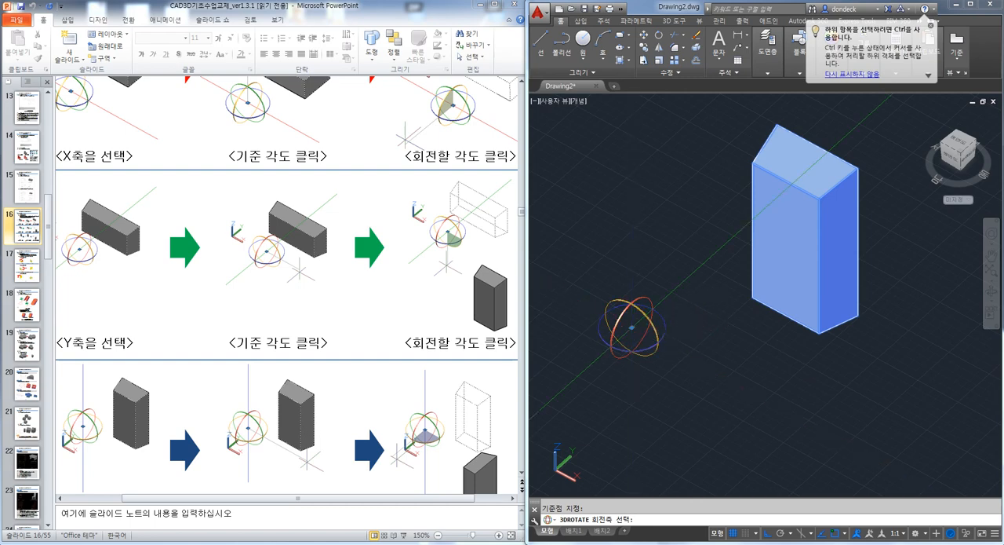
click(667, 324)
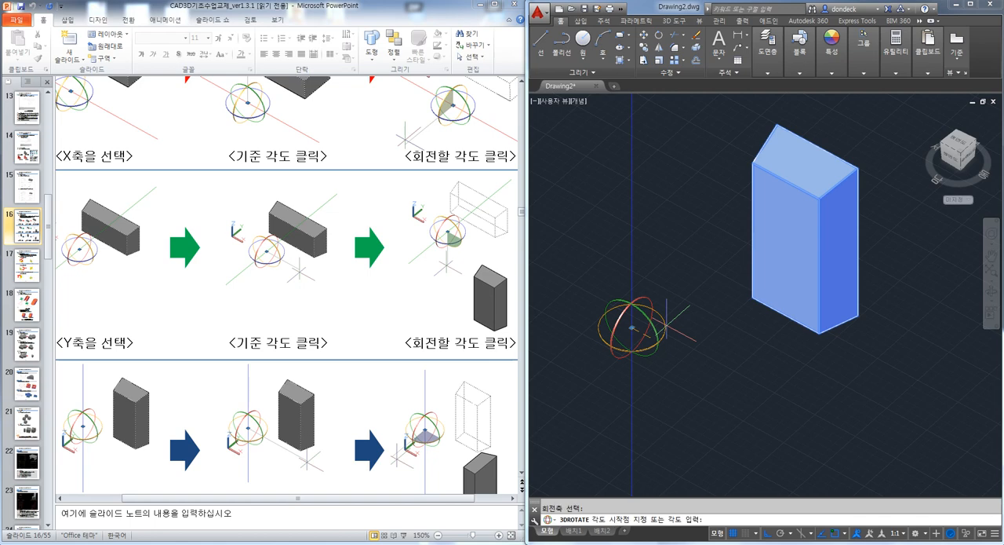
click(688, 279)
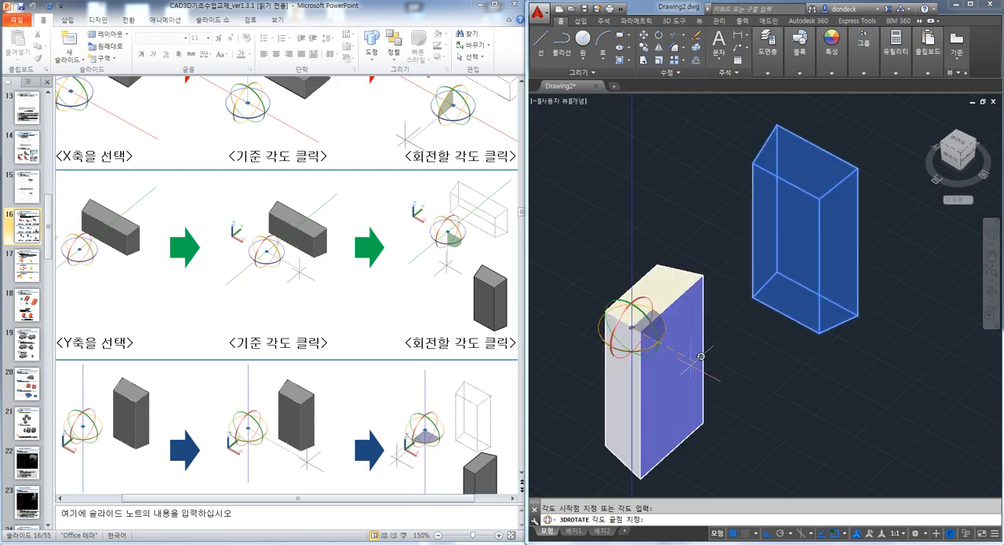
click(691, 363)
middle_drag(700, 398, 772, 313)
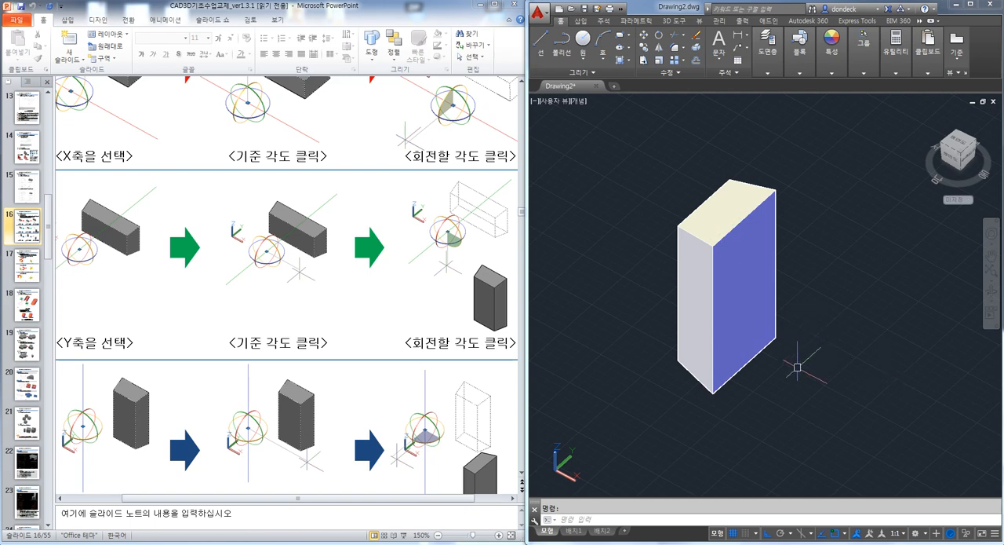
Undo the Z, Y and X rotations of the tapered solid, going back to its original flat position
shift+middle_drag(729, 330, 744, 304)
scroll(744, 305, down, 3)
scroll(749, 306, down, 3)
scroll(758, 311, up, 4)
scroll(758, 310, up, 3)
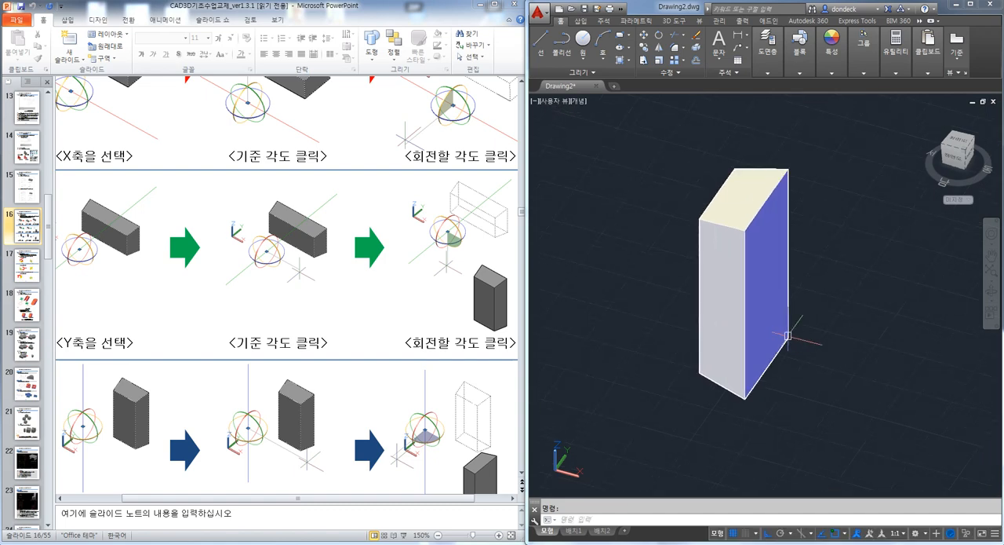
shift+middle_drag(743, 327, 725, 339)
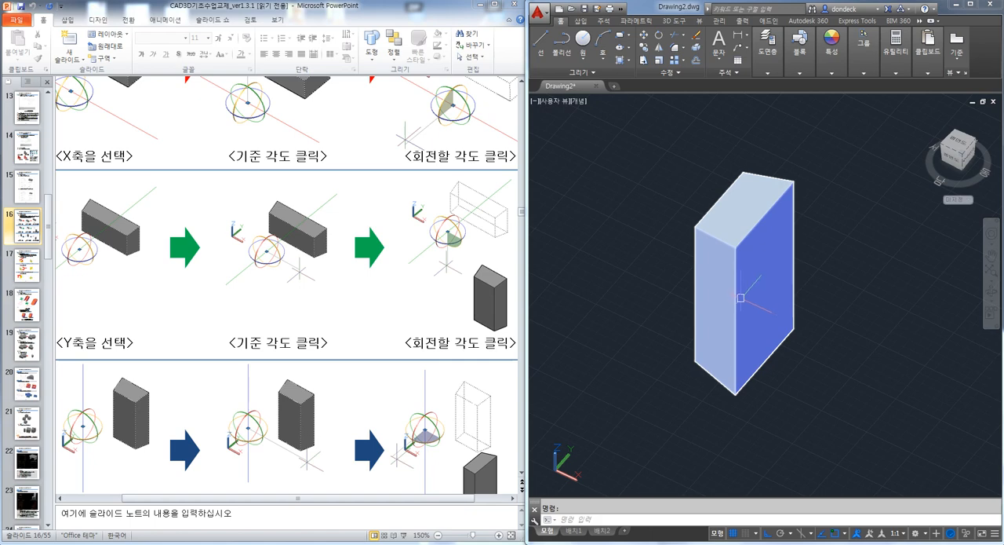
key(ctrl+z)
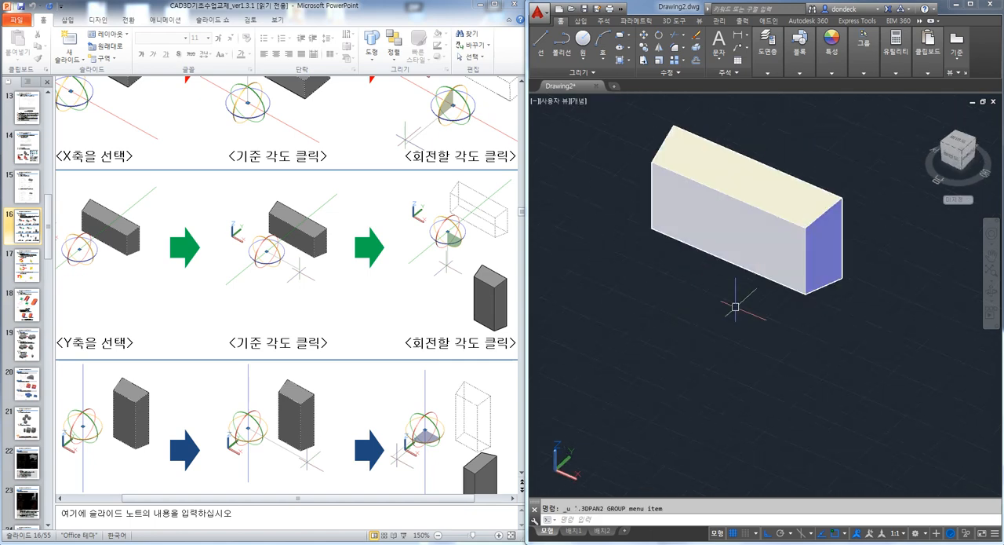
key(ctrl+z)
key(ctrl+z)
Rotate the flat tapered solid 90 degrees about the X axis with 3D Rotate, using a base point in front of it
middle_drag(794, 352, 748, 309)
scroll(745, 312, down, 2)
text(3R)
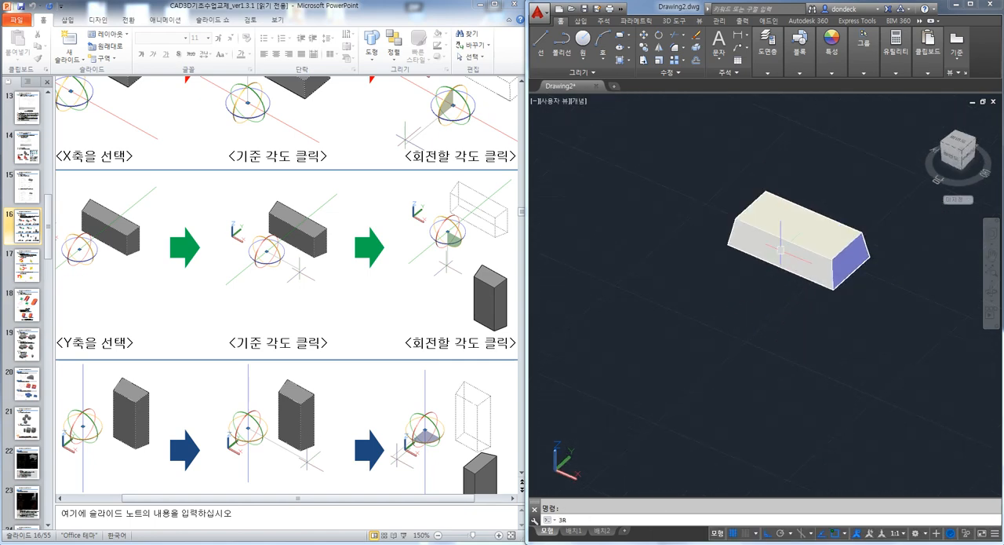
key(Return)
click(781, 250)
key(Return)
click(689, 313)
click(677, 305)
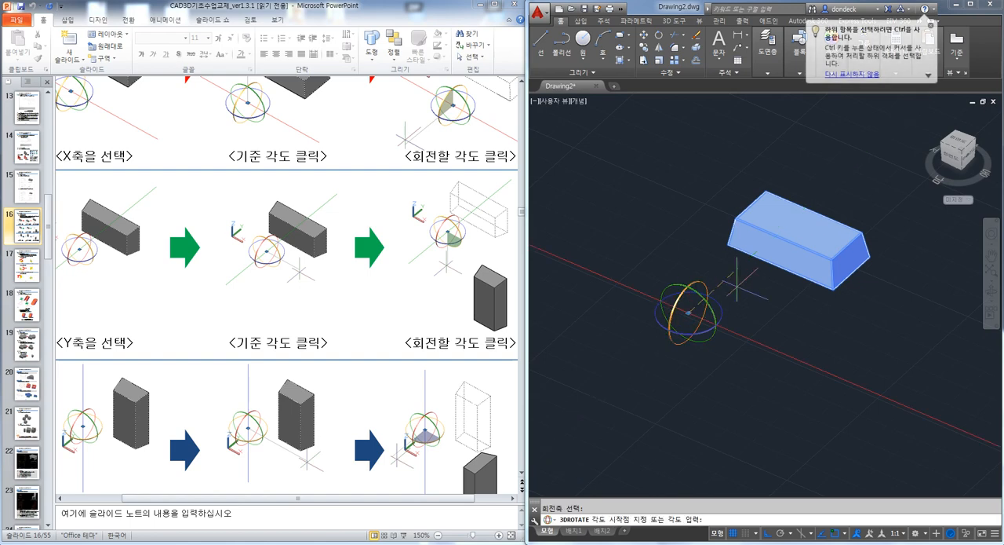
click(730, 280)
click(677, 243)
Rotate the solid 90 degrees about the Y axis with 3D Rotate so that it stands upright
key(Return)
click(735, 257)
key(Return)
click(781, 339)
click(802, 333)
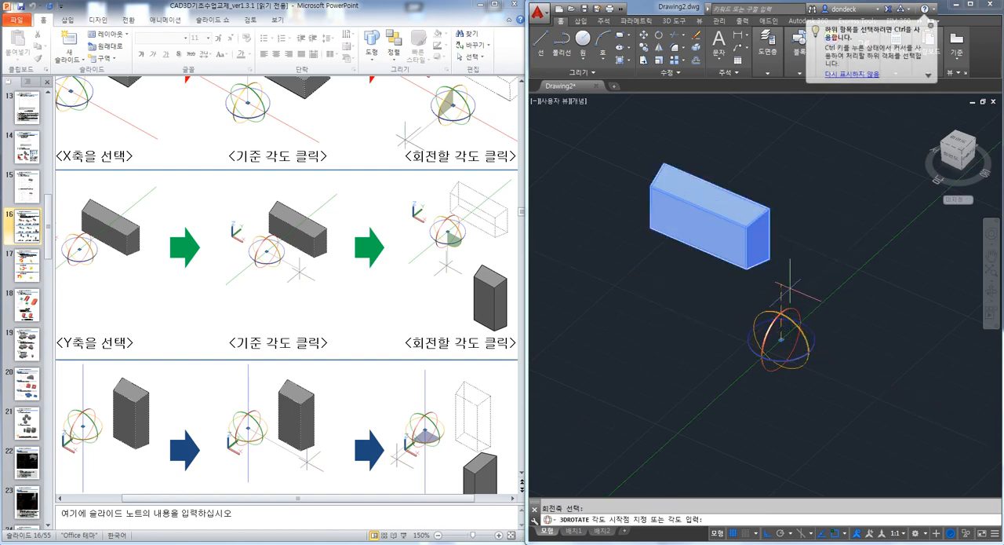
click(785, 270)
Rotate the upright solid 90 degrees clockwise about the Z axis through a base point beside it
key(Return)
click(861, 352)
key(Return)
click(702, 330)
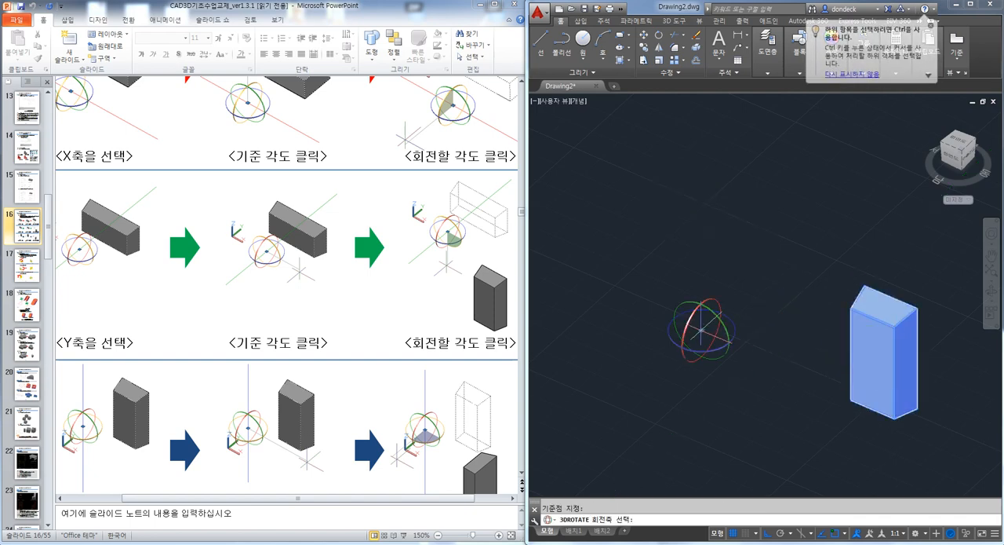
click(733, 332)
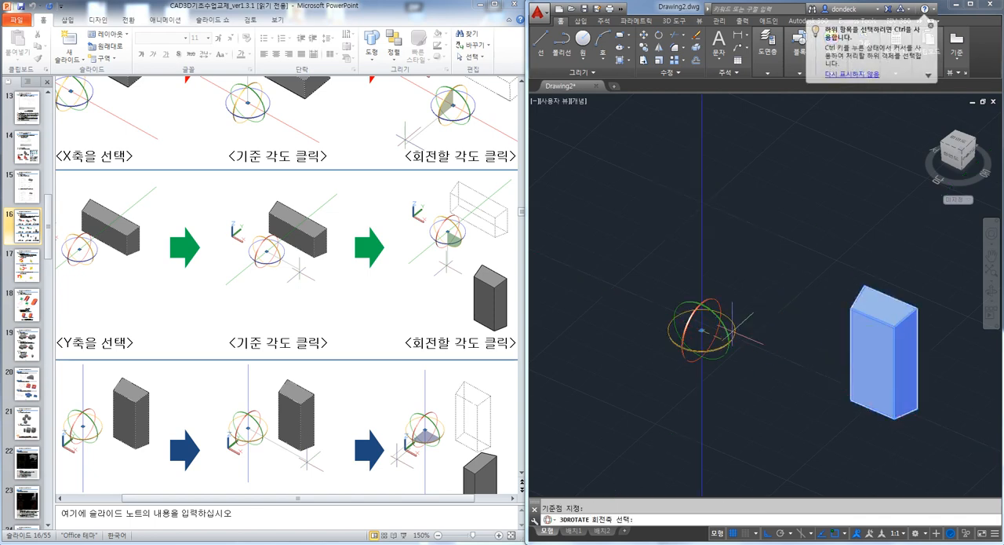
click(759, 294)
click(774, 350)
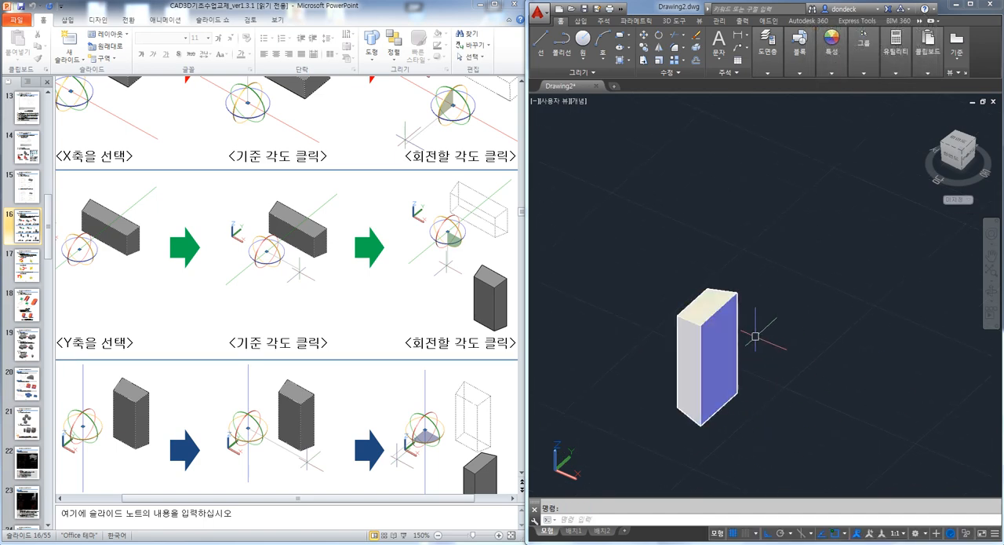
Rotate the upright solid 90 degrees about the Y axis with 3D Rotate so that it lies along the X direction
middle_drag(706, 379, 737, 272)
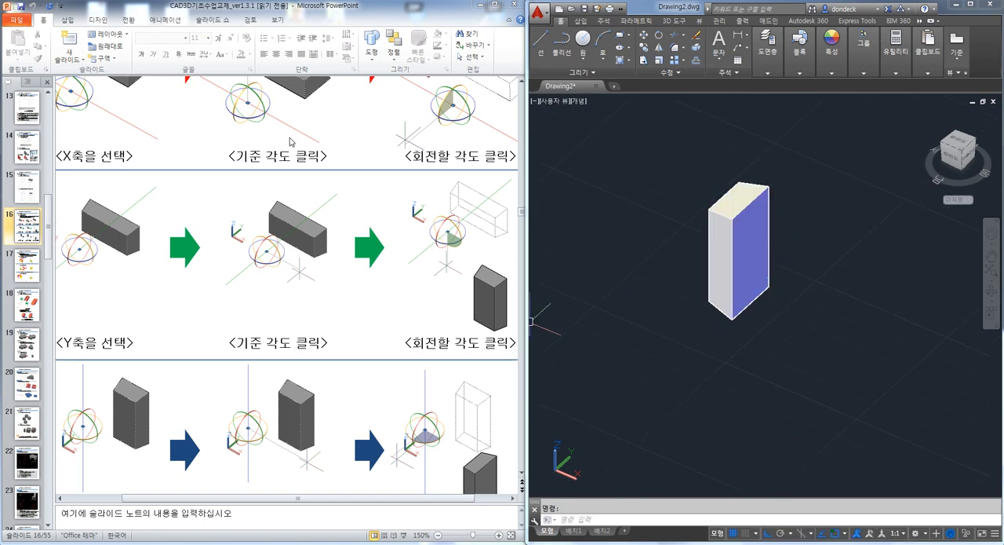
click(802, 360)
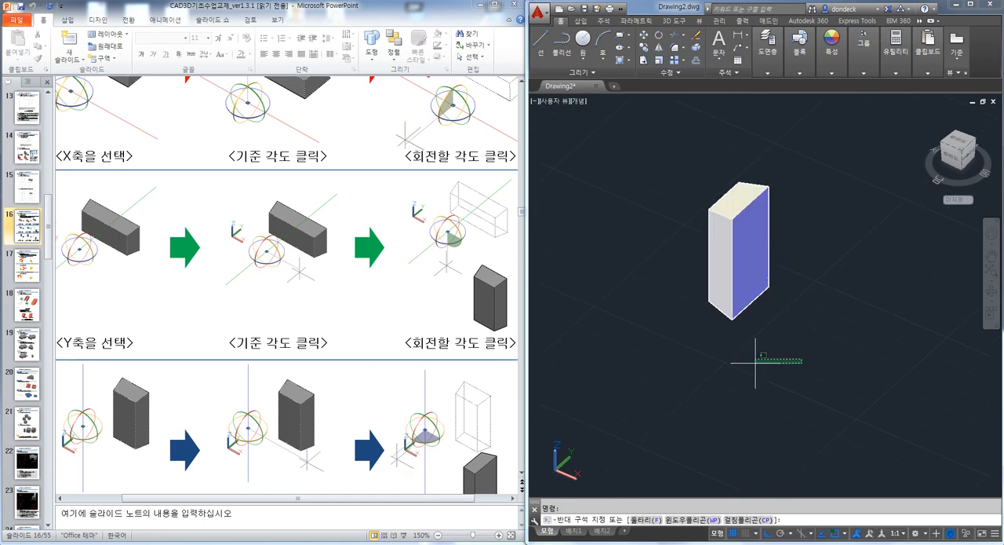
click(678, 367)
middle_drag(791, 344, 763, 306)
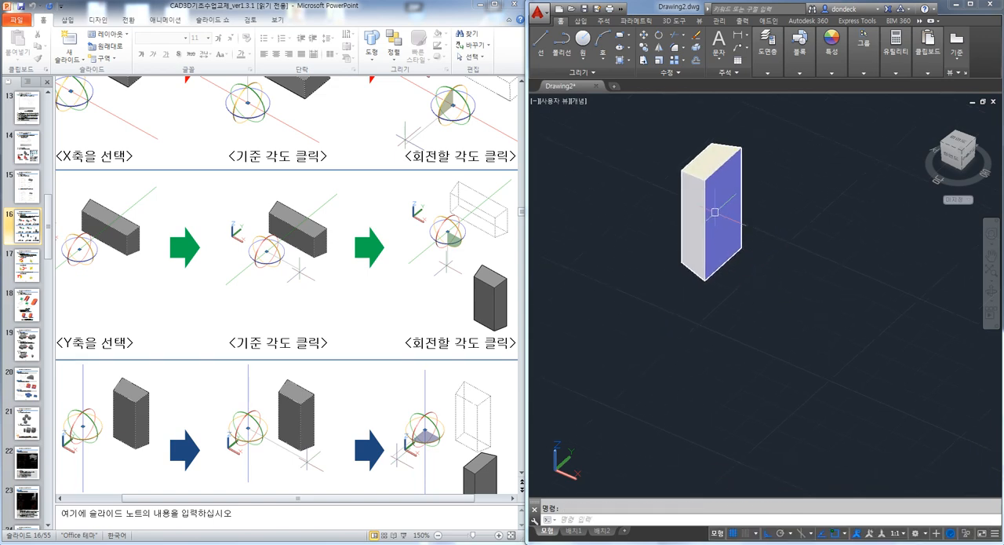
text(3r)
key(space)
click(726, 215)
key(space)
click(835, 294)
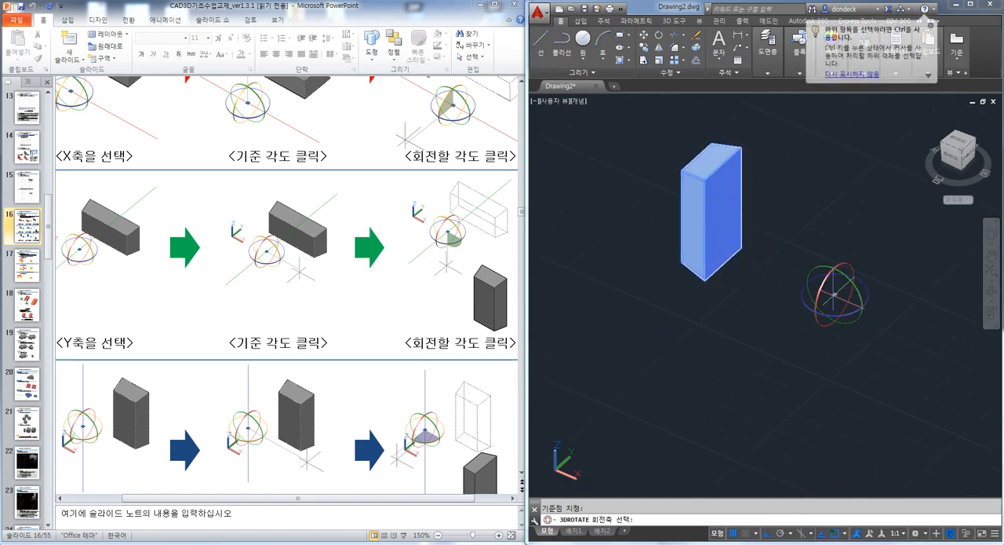
click(848, 284)
click(842, 229)
click(901, 288)
Rotate the lying solid 90 degrees about the X axis, from a start angle along the Y direction to vertical
middle_drag(868, 314, 798, 323)
key(space)
click(809, 241)
key(space)
click(755, 303)
click(741, 300)
click(686, 375)
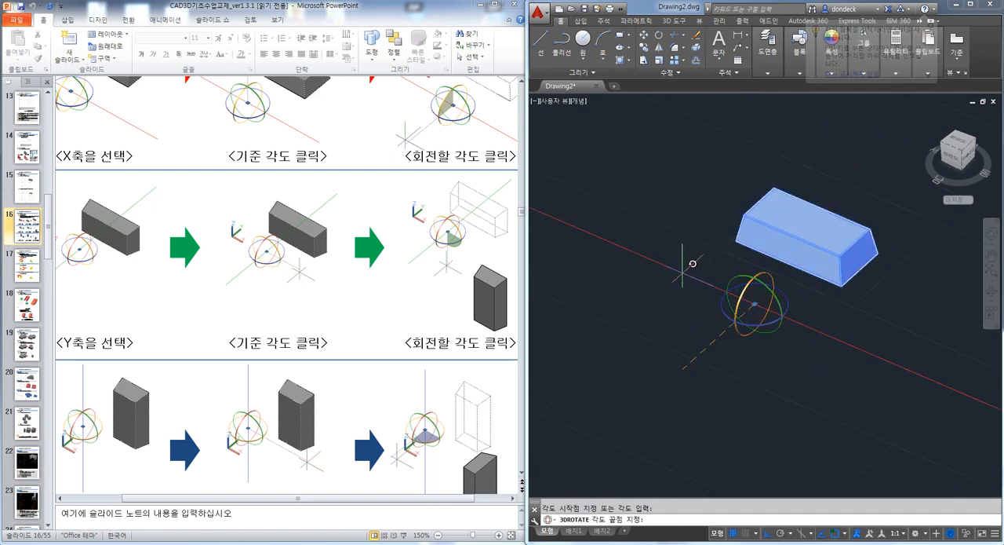
click(702, 242)
Stand the solid upright again by rotating it 90 degrees about the Y axis with 3D Rotate
shift+middle_drag(881, 263, 846, 267)
text(3r)
key(Return)
click(829, 210)
key(Return)
click(710, 303)
click(734, 303)
click(707, 239)
click(763, 298)
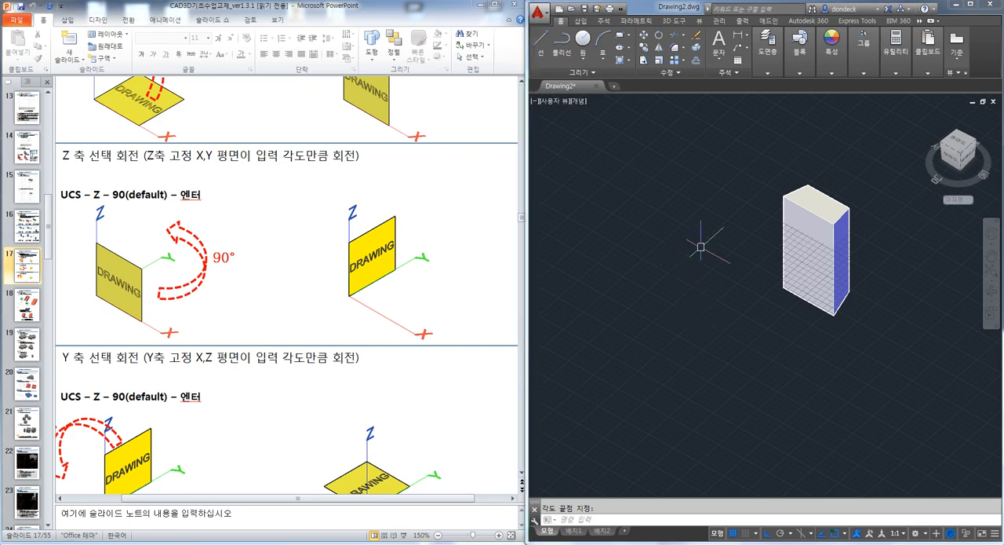
Rotate the upright solid 90 degrees about the X axis, from vertical to the Y direction, so that it lies flat
scroll(710, 243, up, 3)
scroll(780, 259, down, 4)
text(3)
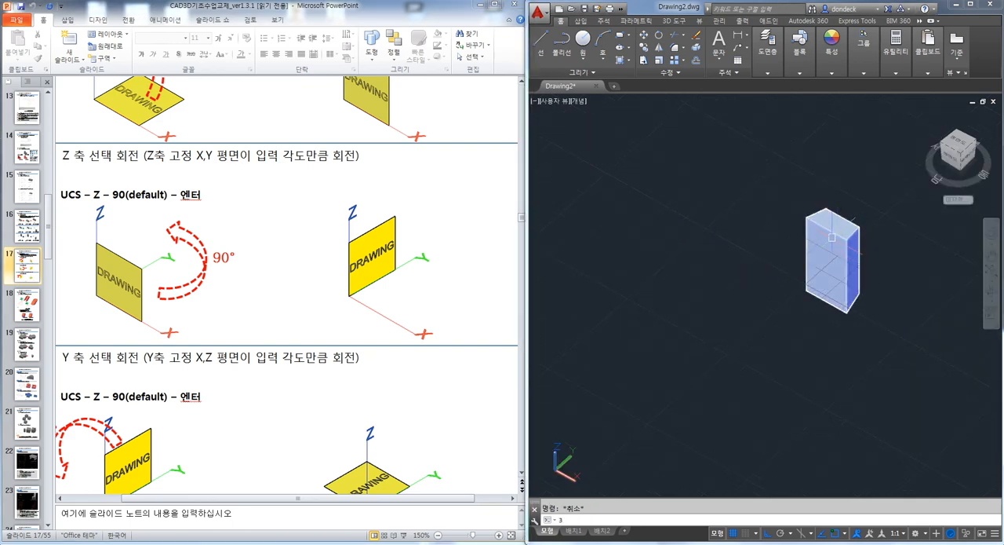
text(r)
key(Return)
click(832, 239)
key(Return)
click(695, 247)
click(681, 240)
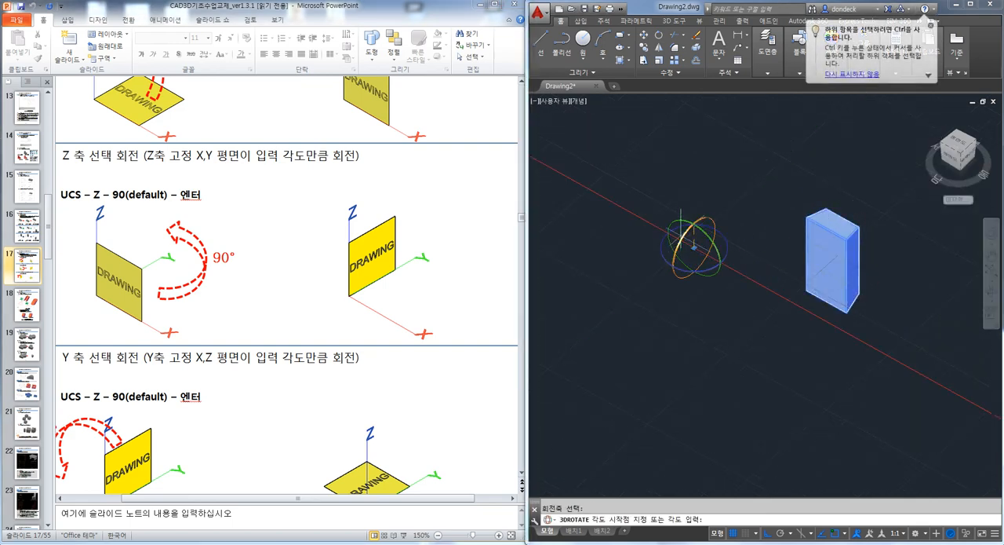
click(692, 176)
click(651, 259)
key(Escape)
scroll(774, 241, up, 4)
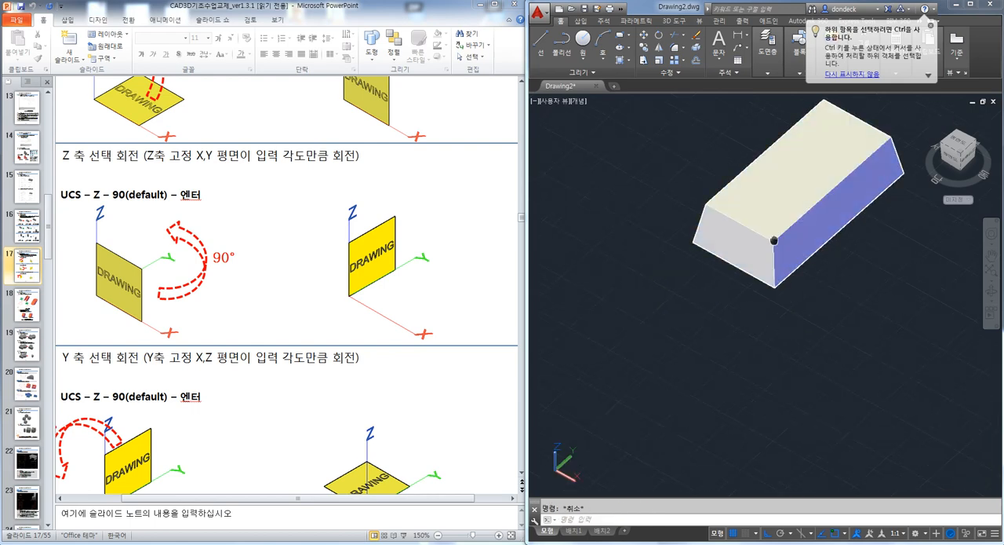
middle_drag(775, 240, 740, 301)
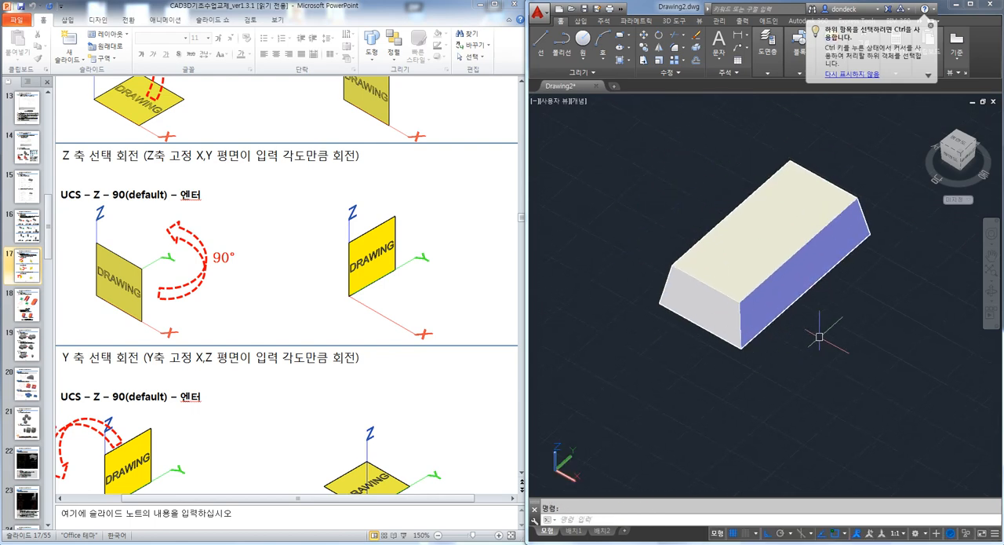
Draw a circle on the ground plane beside the flat solid
middle_drag(610, 379, 673, 336)
text(c)
key(space)
click(656, 293)
click(675, 327)
Delete the tapered solid, leaving only the circle in the drawing
mouse_move(697, 385)
shift+middle_down()
mouse_move(722, 388)
mouse_move(734, 354)
mouse_move(742, 378)
mouse_move(730, 402)
shift+middle_up()
click(827, 357)
click(777, 274)
key(Delete)
mouse_move(695, 316)
middle_down()
mouse_move(753, 295)
mouse_move(763, 273)
middle_up()
Rotate the UCS about the X axis by the default 90 degrees
scroll(708, 257, up, 3)
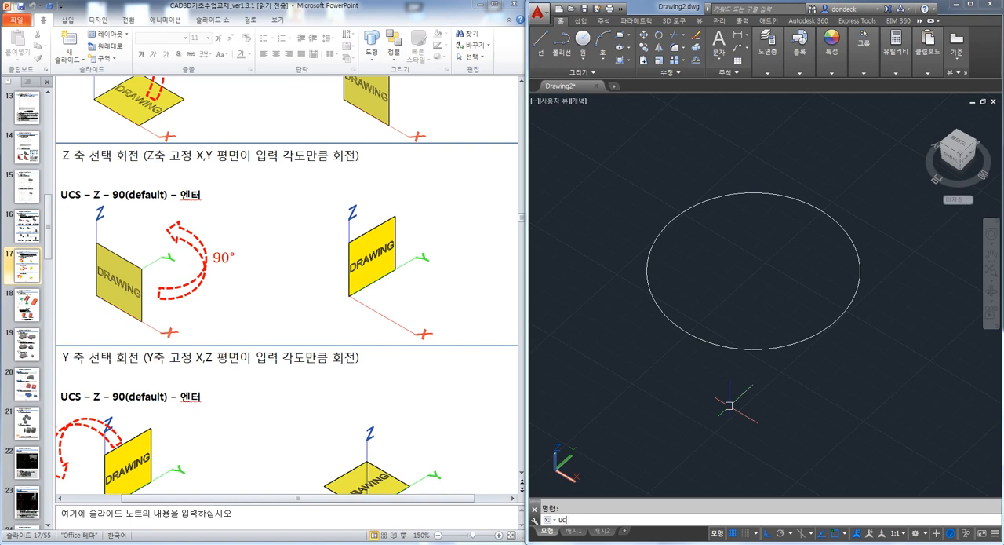
key(Return)
text(x)
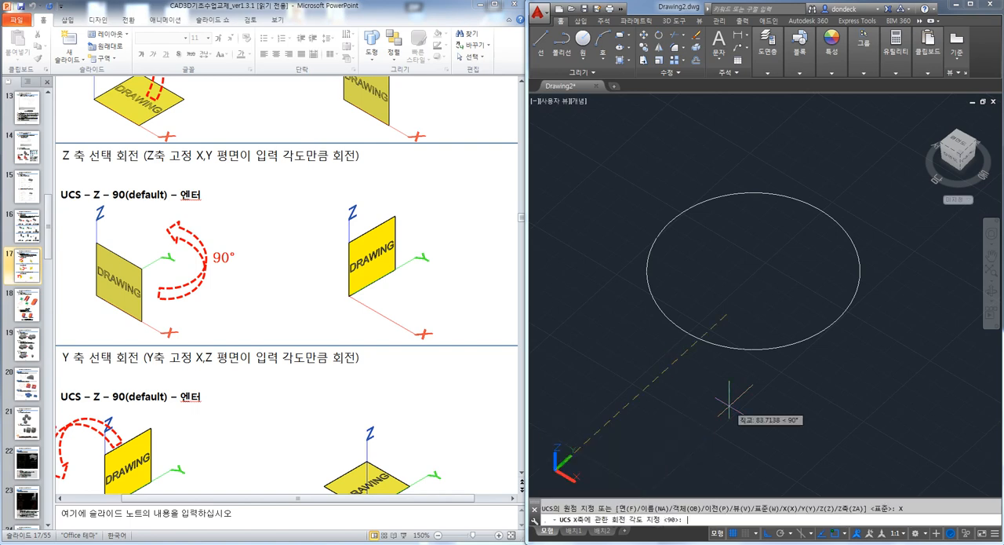
key(Return)
Draw a second circle in the rotated drawing plane, centred on the first circle's centre
key(Return)
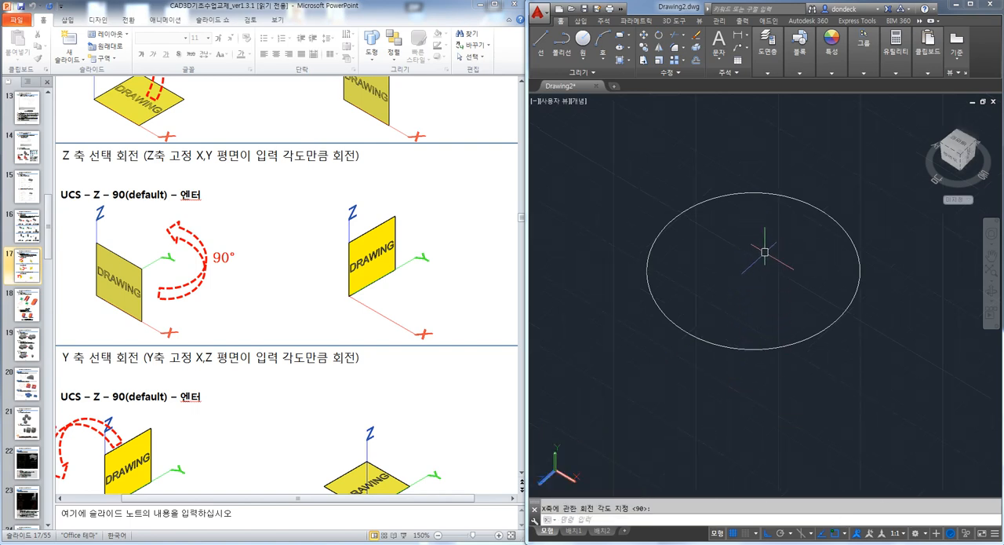
text(c)
key(Return)
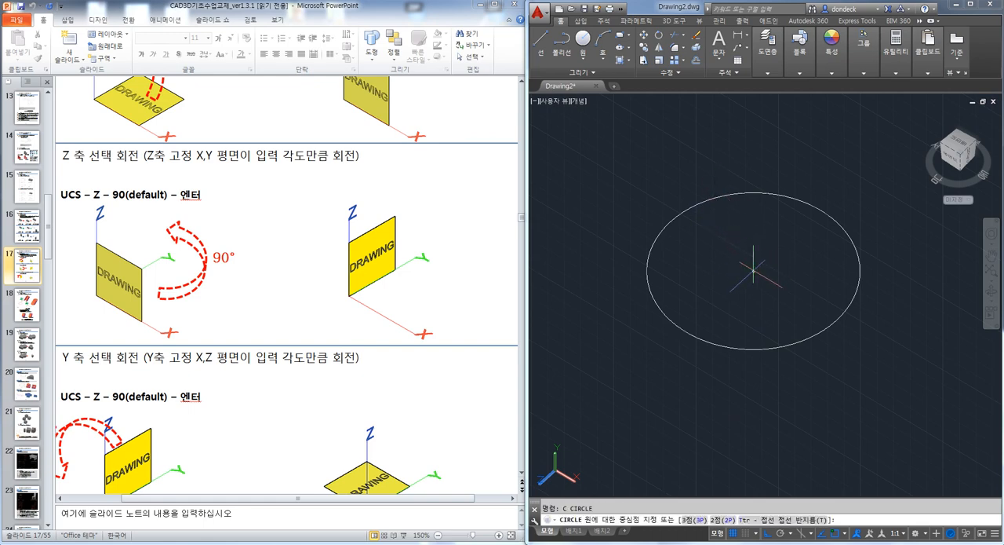
click(753, 269)
shift+middle_drag(813, 368, 822, 339)
shift+middle_drag(786, 305, 804, 346)
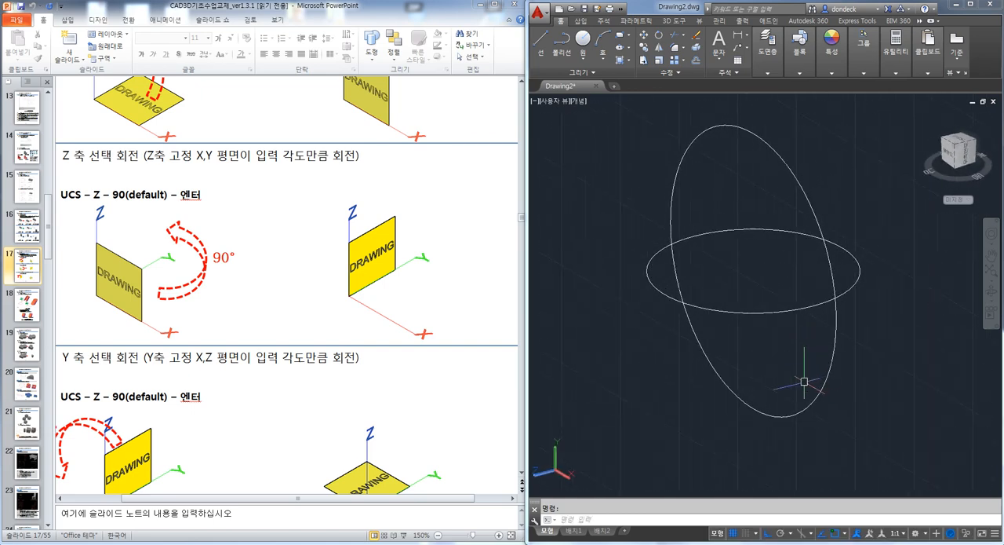
Reset the UCS to the World coordinate system
mouse_move(829, 416)
shift+middle_down()
mouse_move(835, 432)
mouse_move(841, 426)
mouse_move(831, 419)
shift+middle_up()
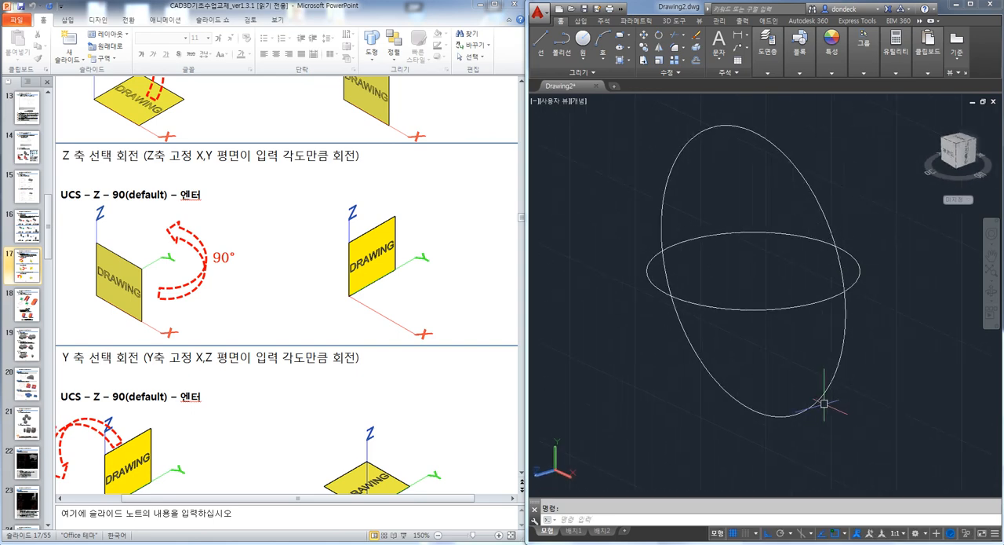
key(Return)
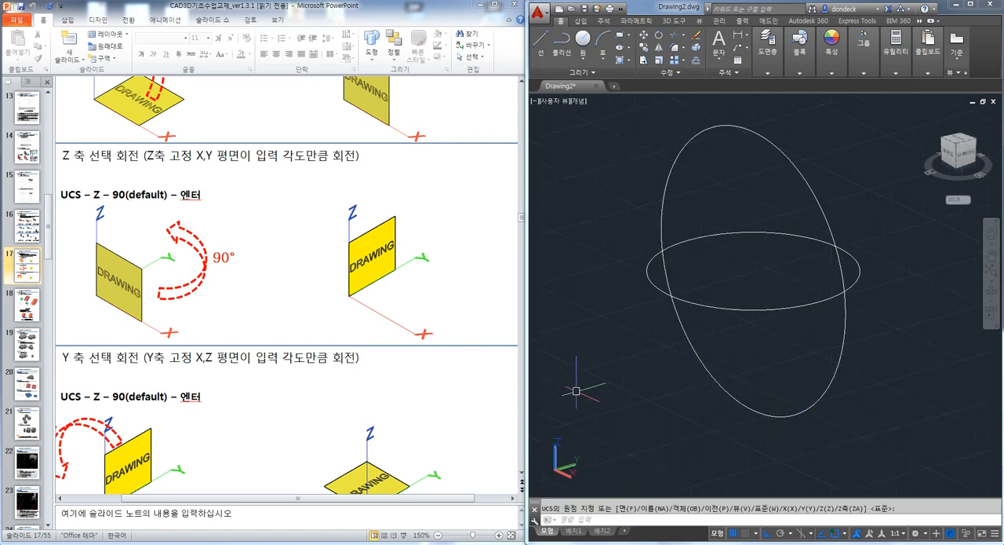
Switch to the PowerPoint handout and show the UCS axis rotation slide as a full-screen slide show
click(477, 305)
key(shift+F5)
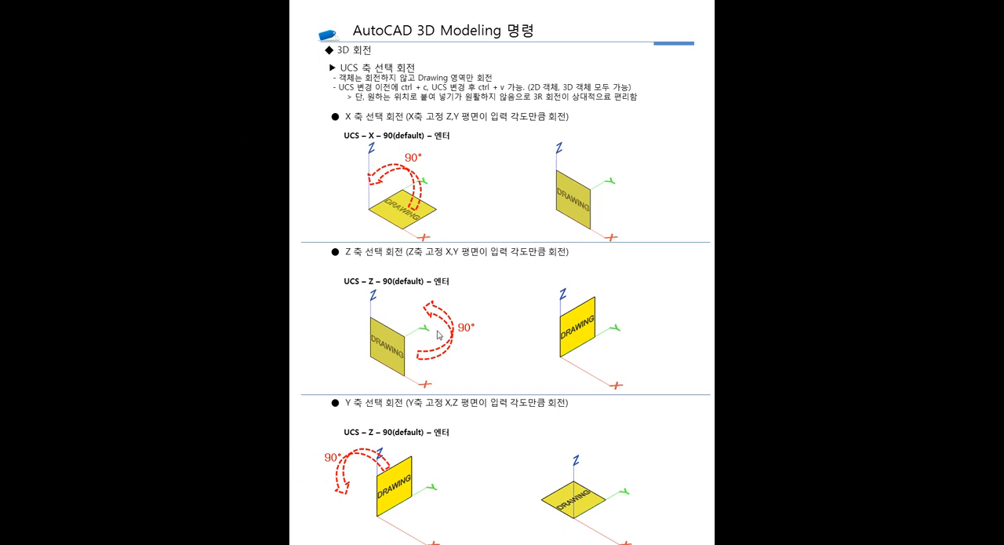
Advance the slide show to the path extrusion slide and return to the normal slide editing view
scroll(500, 332, down, 2)
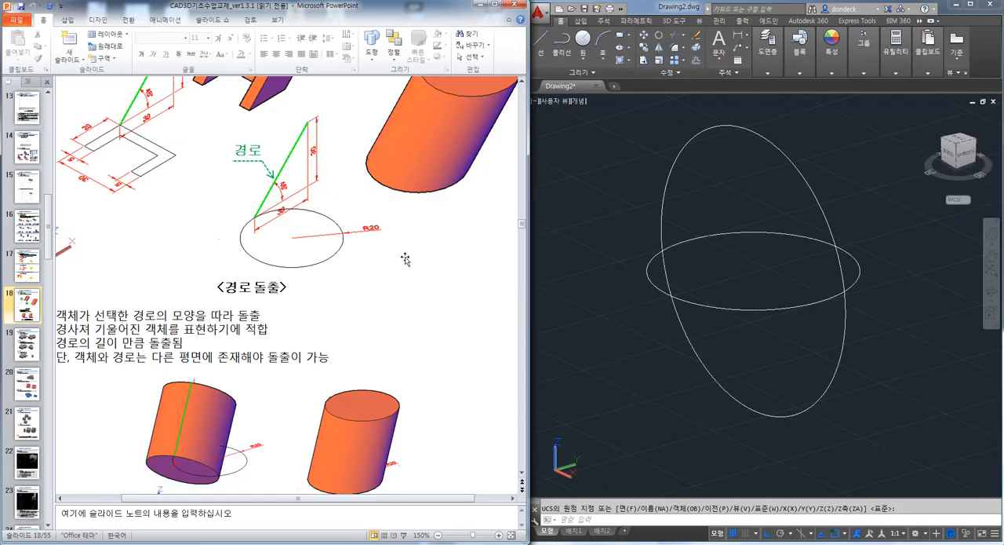
scroll(449, 294, up, 3)
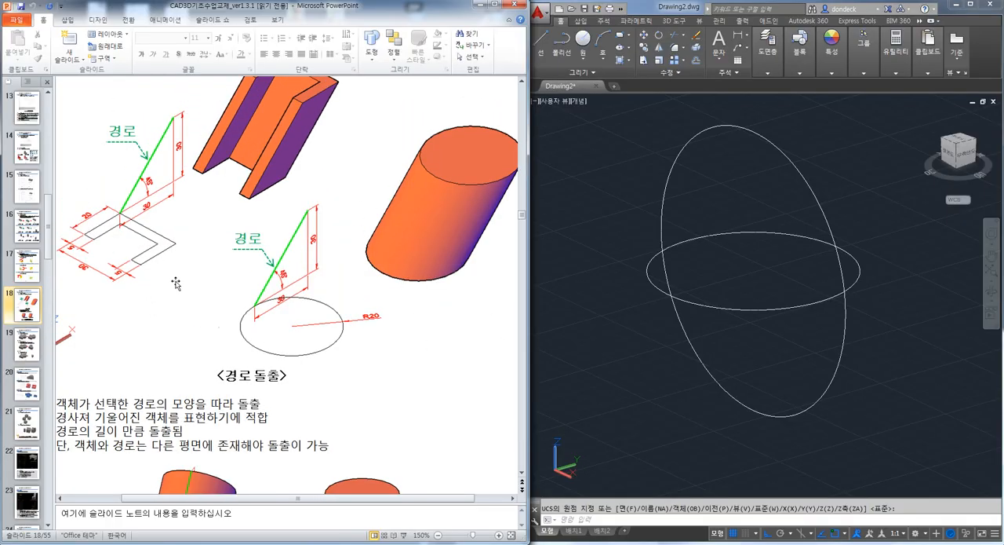
Switch to AutoCAD and erase both crossing circles from the drawing
click(708, 372)
click(972, 466)
click(702, 201)
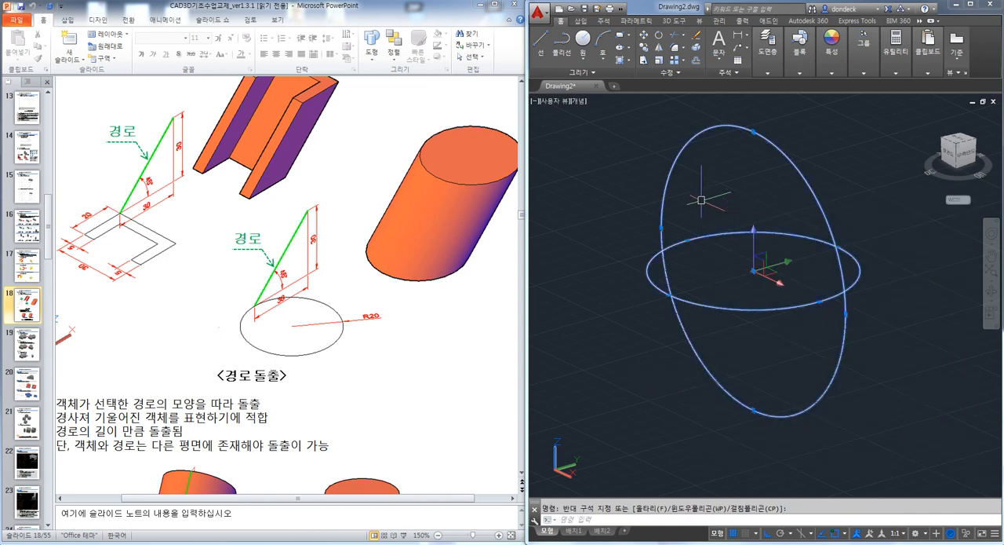
key(Delete)
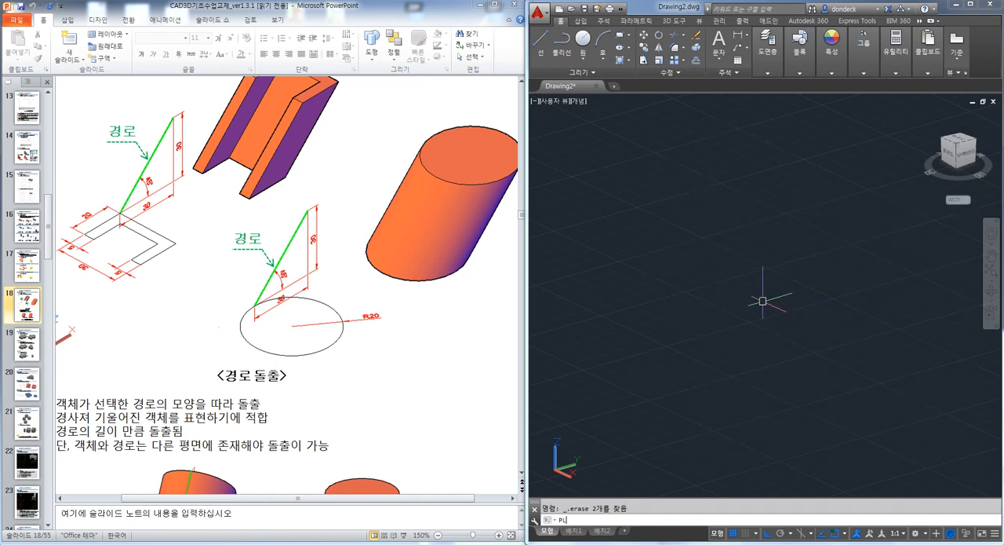
Return to the plan view of the current UCS with the PLAN command
text(PLAN)
key(Return)
key(Return)
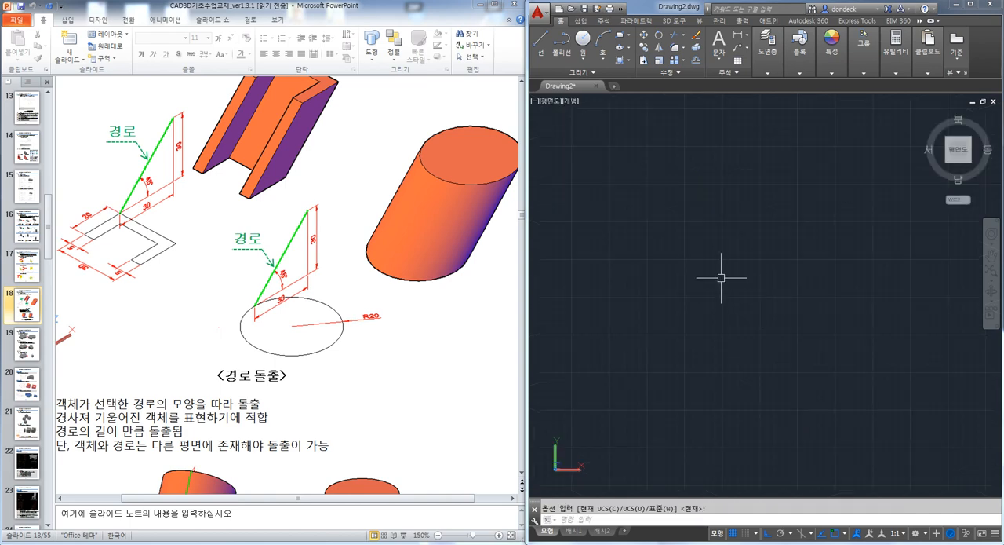
Switch to Notepad and replace the old notes with "PLAN < <"
click(728, 543)
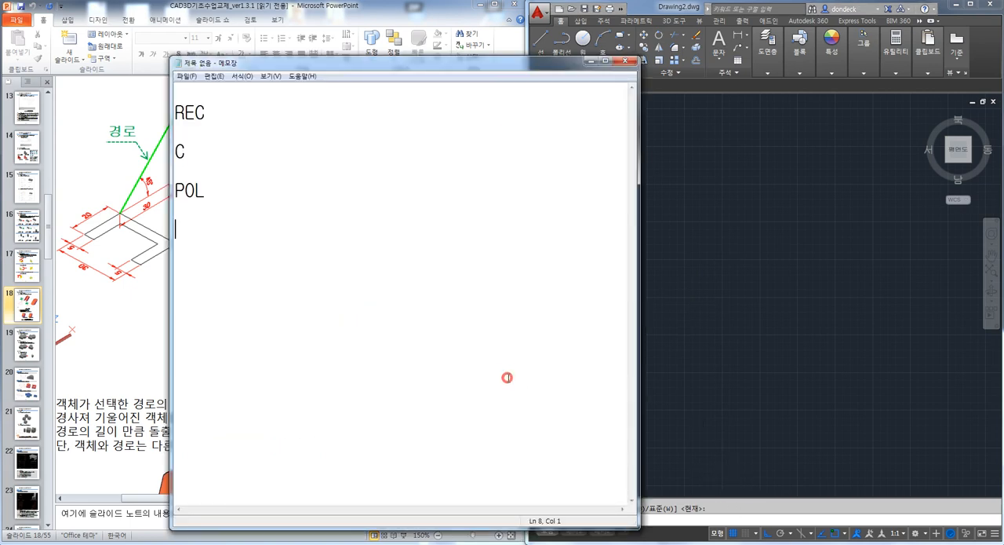
key(ctrl+a)
text(PL)
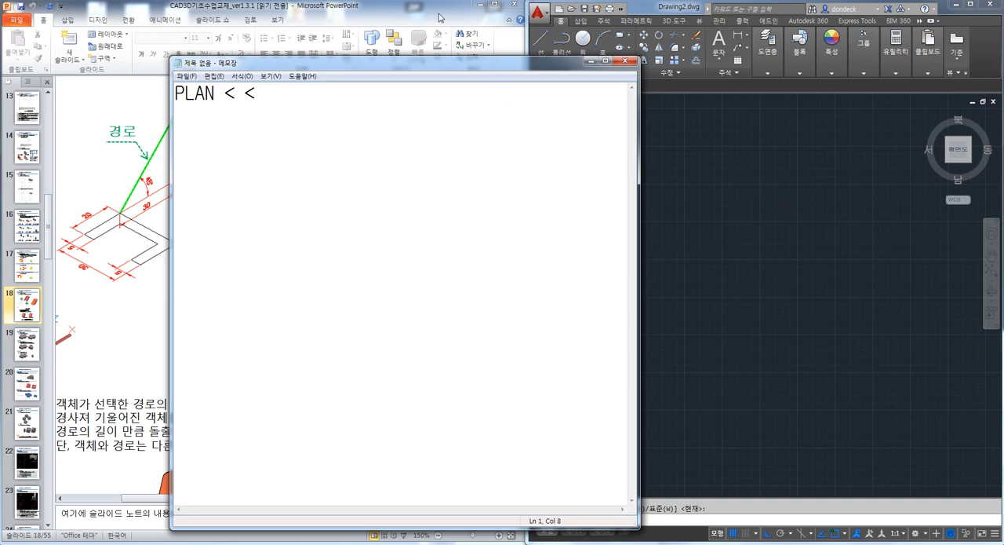
Switch to AutoCAD and draw a circle of arbitrary size in the plan view
click(751, 145)
text(c)
key(space)
click(672, 205)
click(709, 258)
Orbit the circle into a tilted 3D view and restore the plan view with the PLAN command
shift+middle_drag(788, 357, 717, 249)
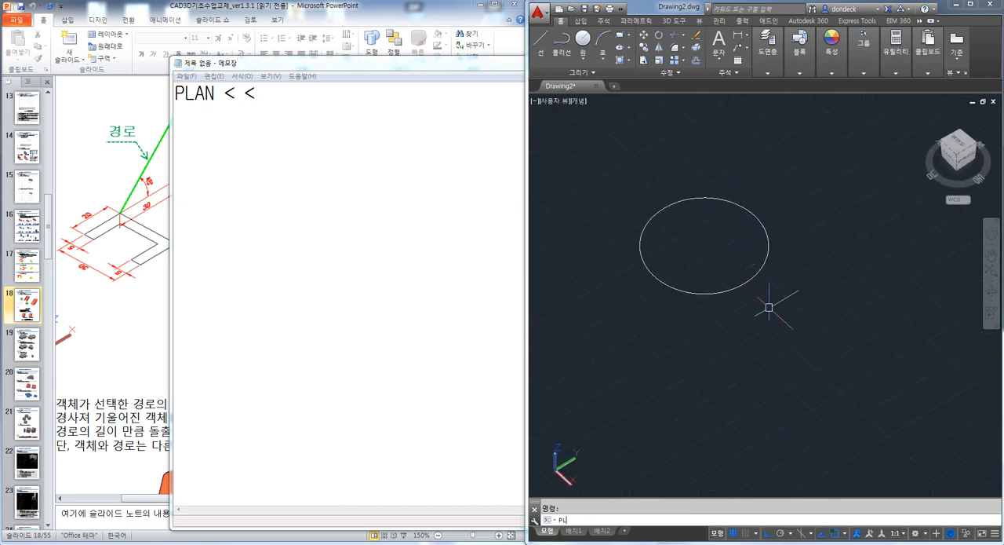
key(Return)
key(Return)
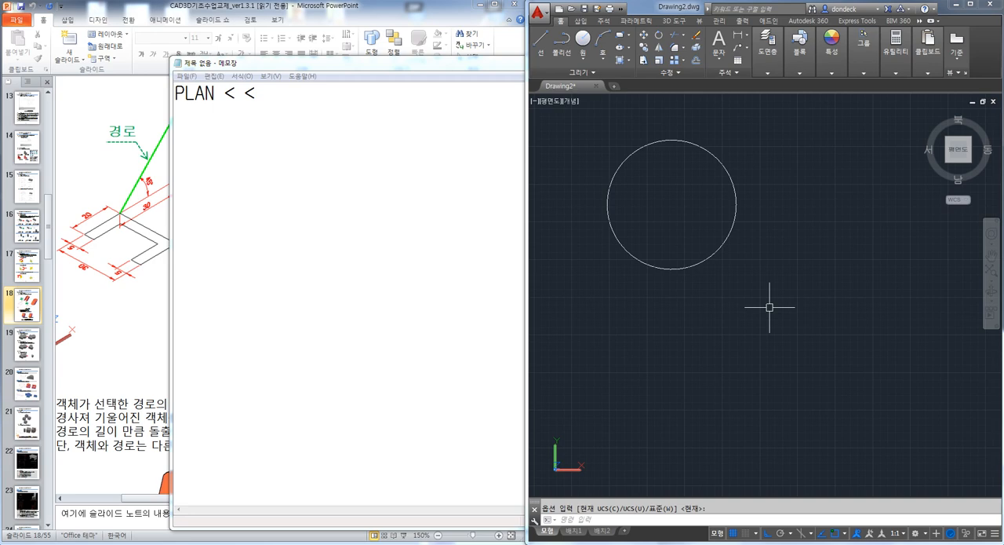
Add the line "UCS < <" to the Notepad notes and minimize Notepad
click(472, 63)
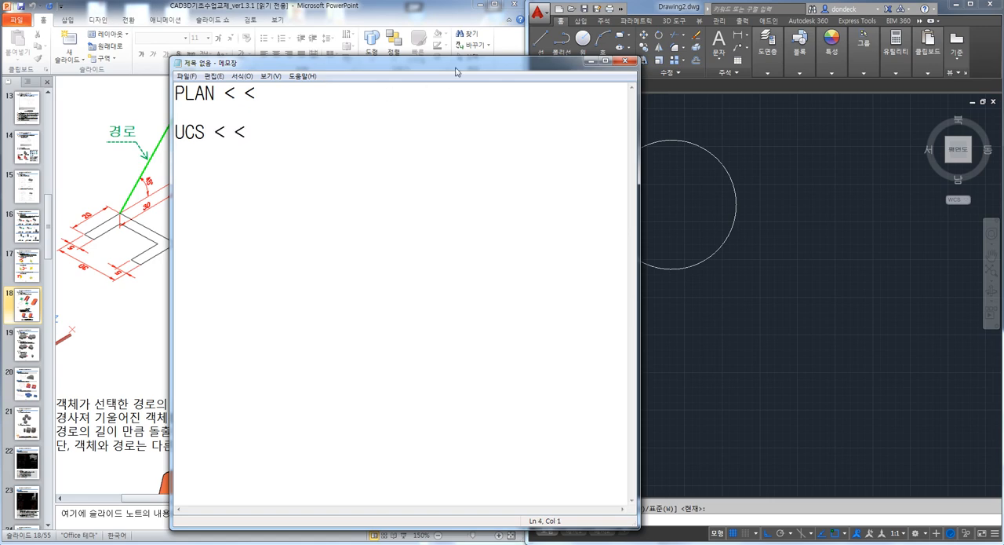
click(591, 62)
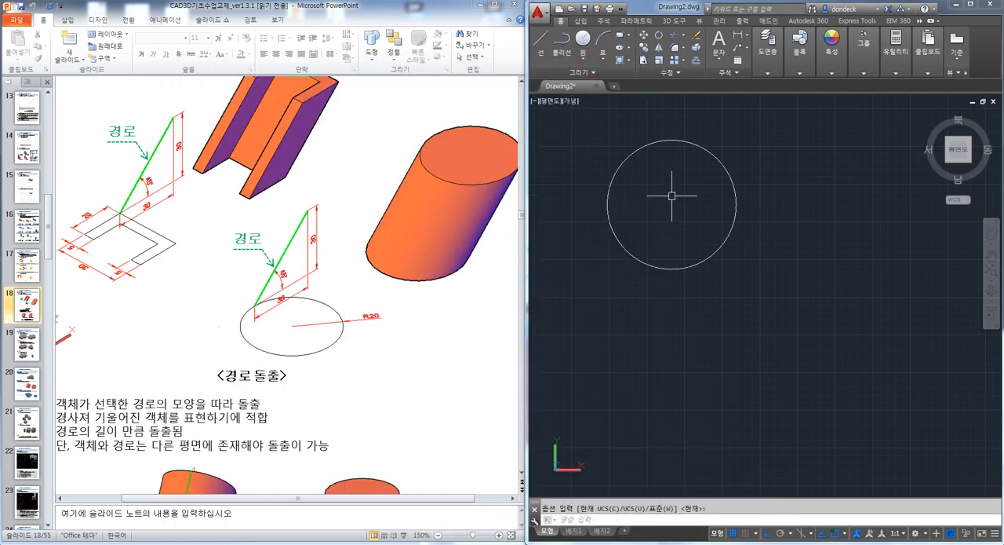
Erase the demonstration circle and draw a new circle with radius 20
drag(729, 287, 689, 250)
key(Delete)
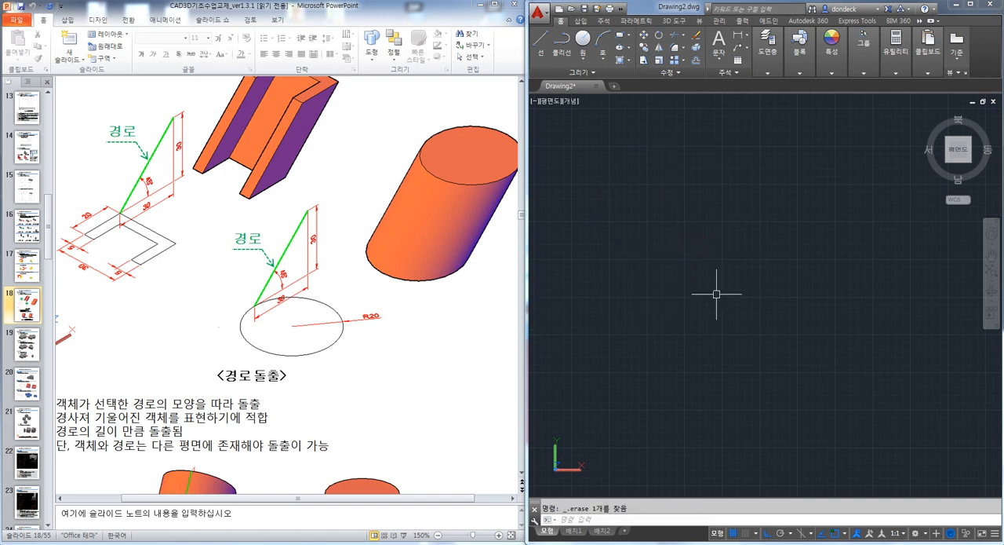
text(c)
key(Return)
click(712, 253)
text(20)
key(Return)
key(Escape)
Draw a 30-unit line along Y from the circle's quadrant and a vertical line upward from its end
middle_click(754, 302)
middle_click(754, 303)
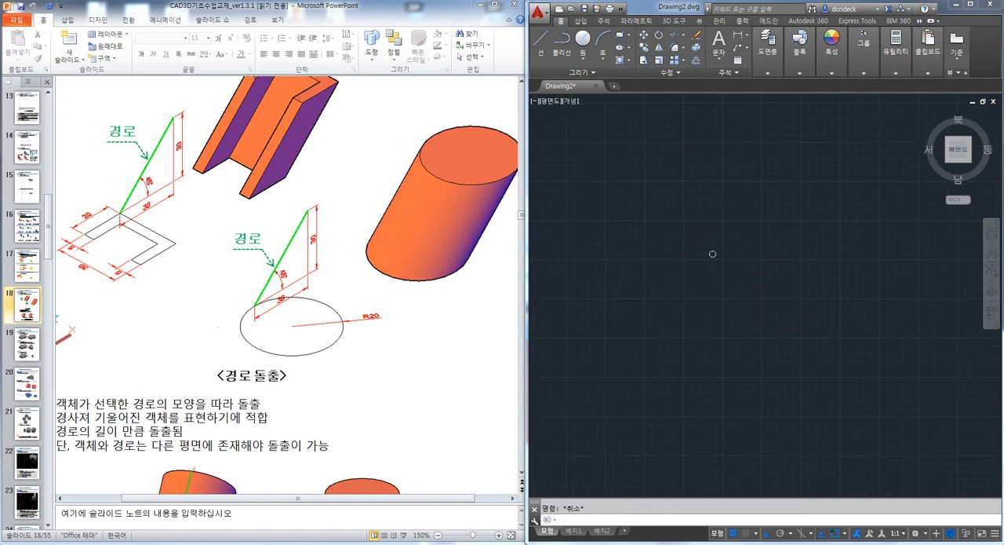
scroll(757, 304, down, 4)
shift+middle_drag(796, 362, 760, 291)
shift+middle_drag(778, 343, 717, 314)
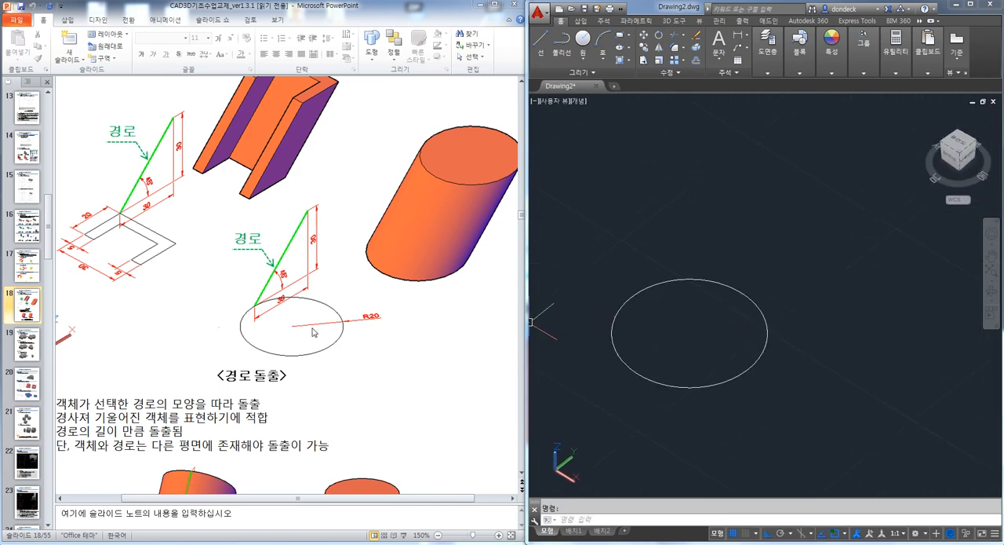
text(l)
key(Return)
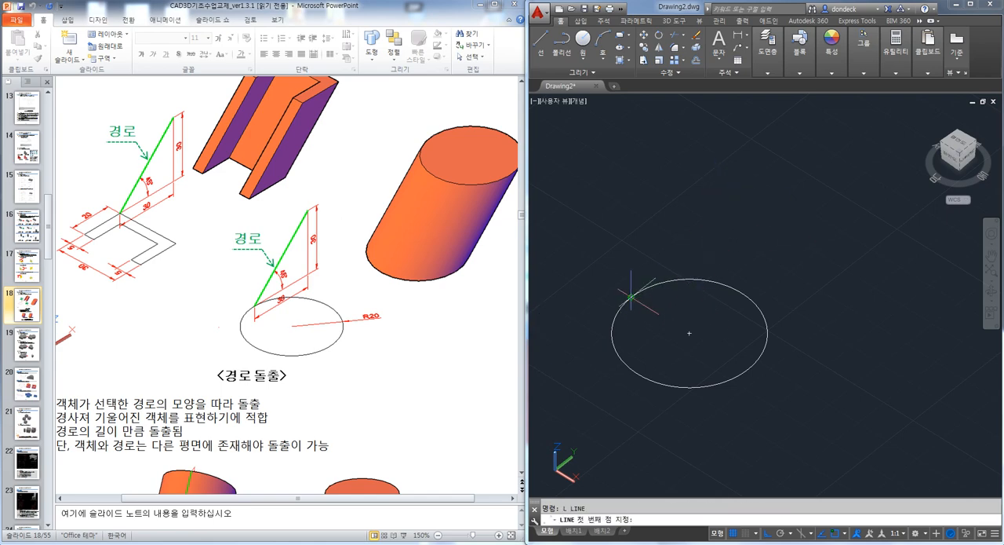
click(630, 297)
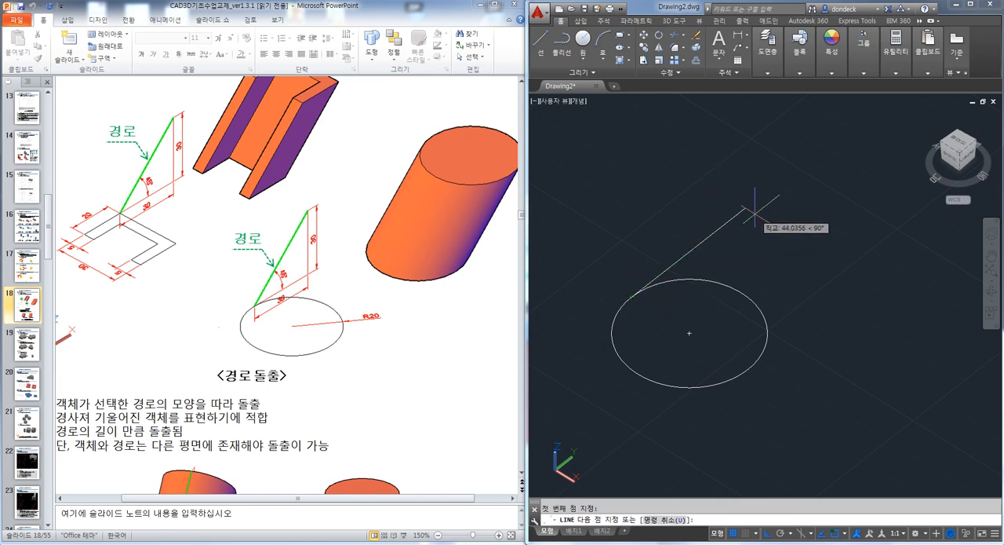
text(30)
key(Return)
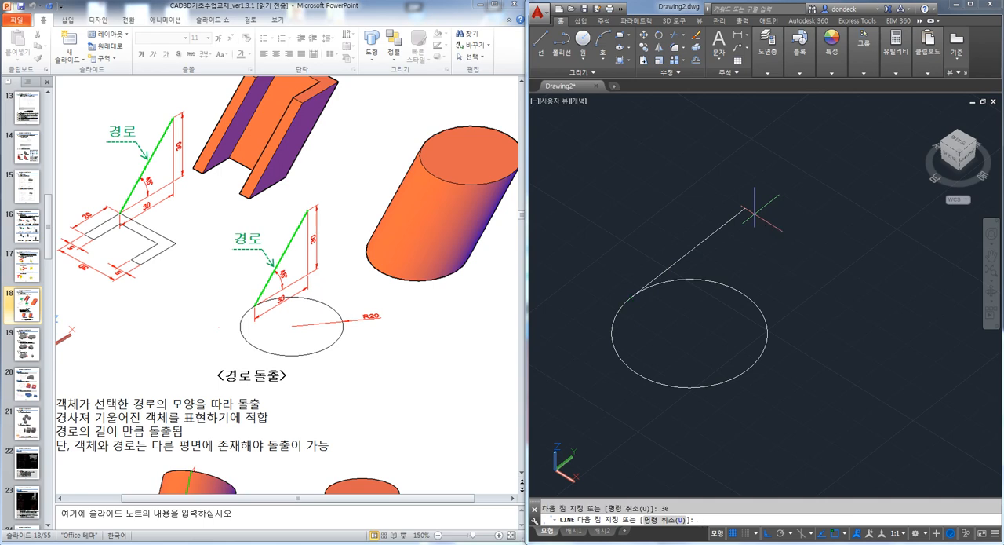
middle_drag(757, 210, 741, 266)
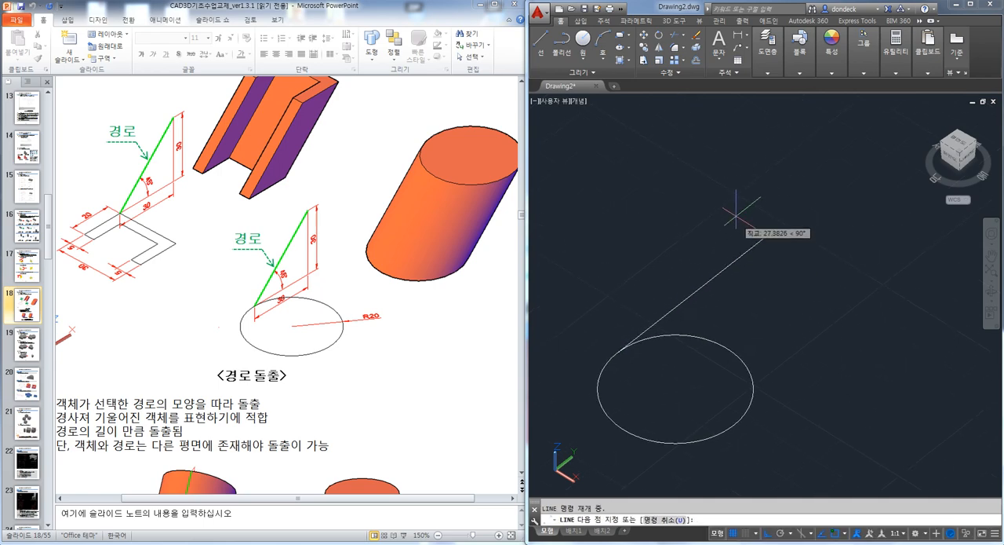
click(694, 206)
key(Escape)
With Ortho off, draw a slanted line from the circle's quadrant to the upper end of the vertical line
middle_drag(679, 260, 758, 225)
middle_drag(791, 260, 762, 269)
text(l)
key(Return)
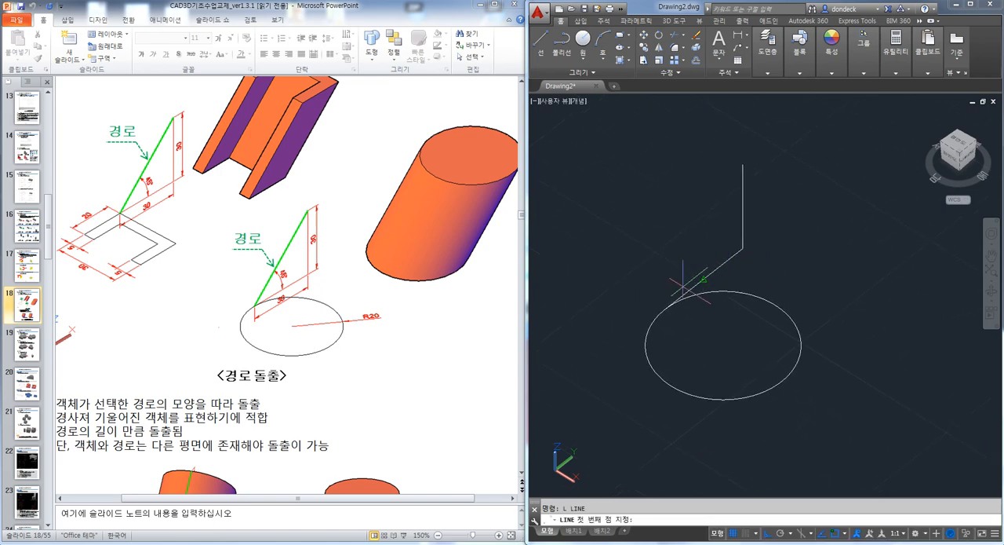
click(665, 309)
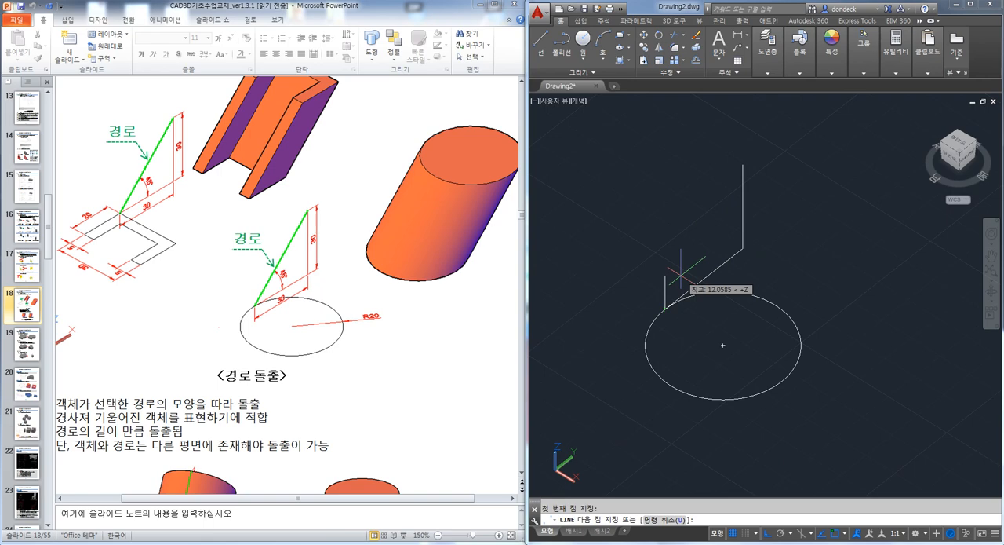
key(F8)
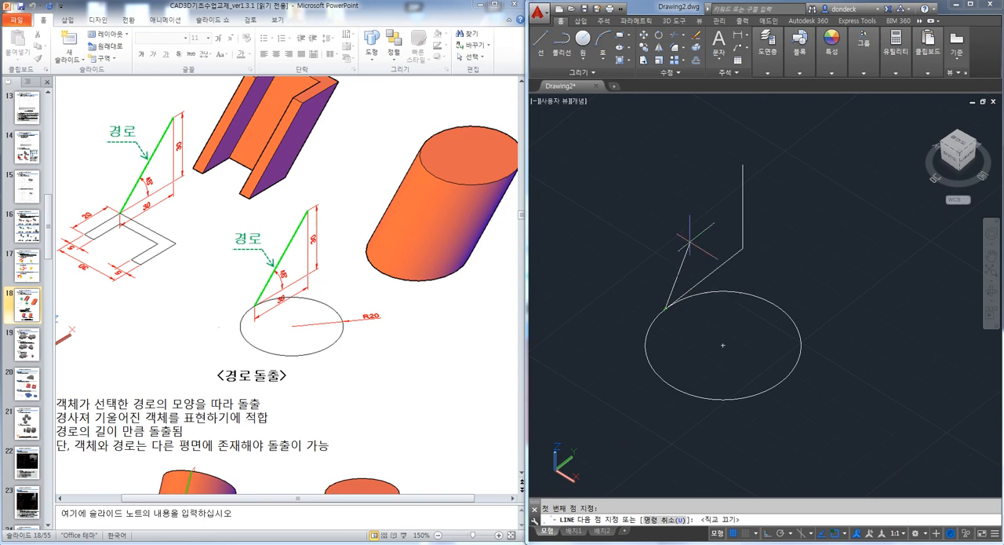
click(741, 163)
key(Escape)
Erase the horizontal and vertical construction lines, keeping the slanted path line
shift+middle_drag(791, 399, 729, 291)
click(738, 255)
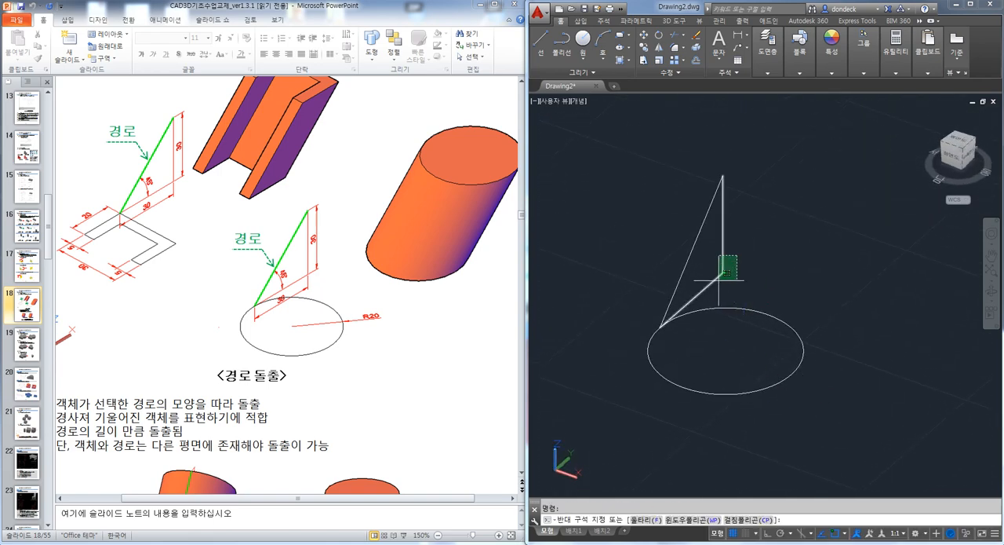
click(727, 273)
key(Delete)
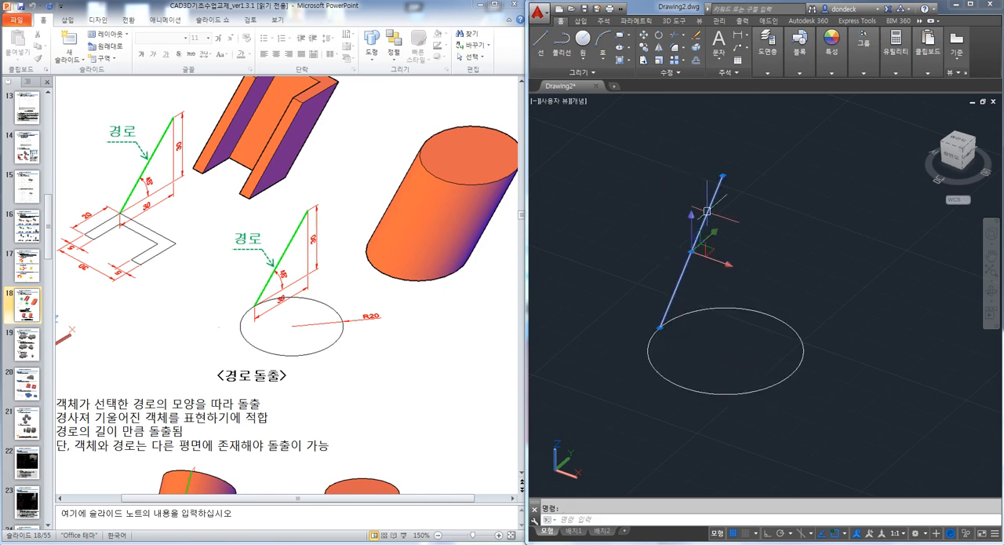
key(Escape)
Extrude the circle along the slanted line using the Path option of EXTRUDE
text(EX)
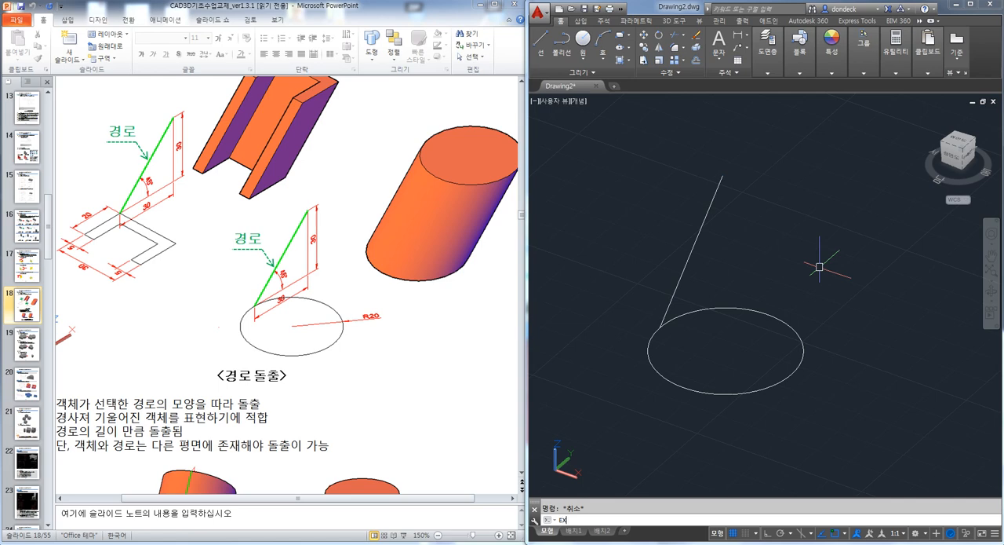
text(T)
key(Return)
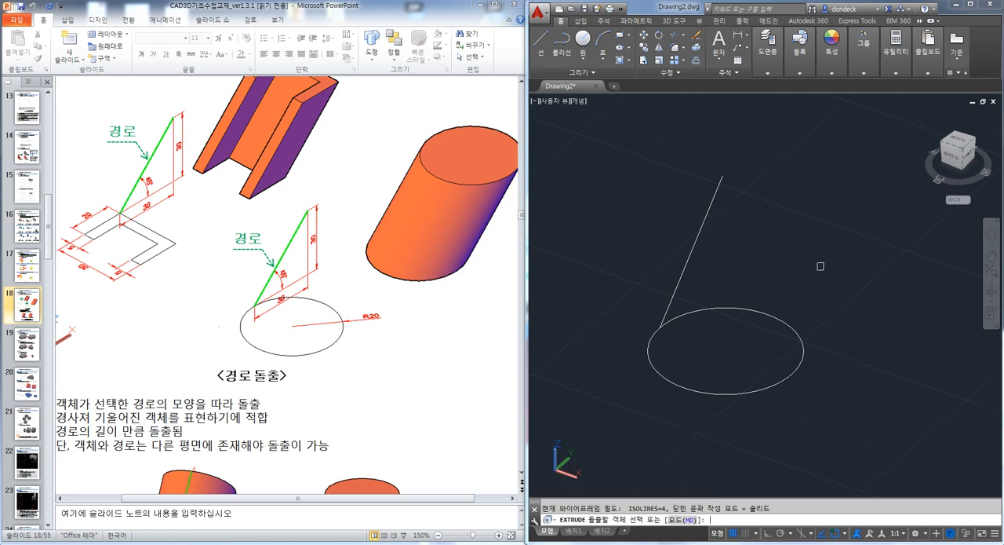
click(776, 318)
key(Return)
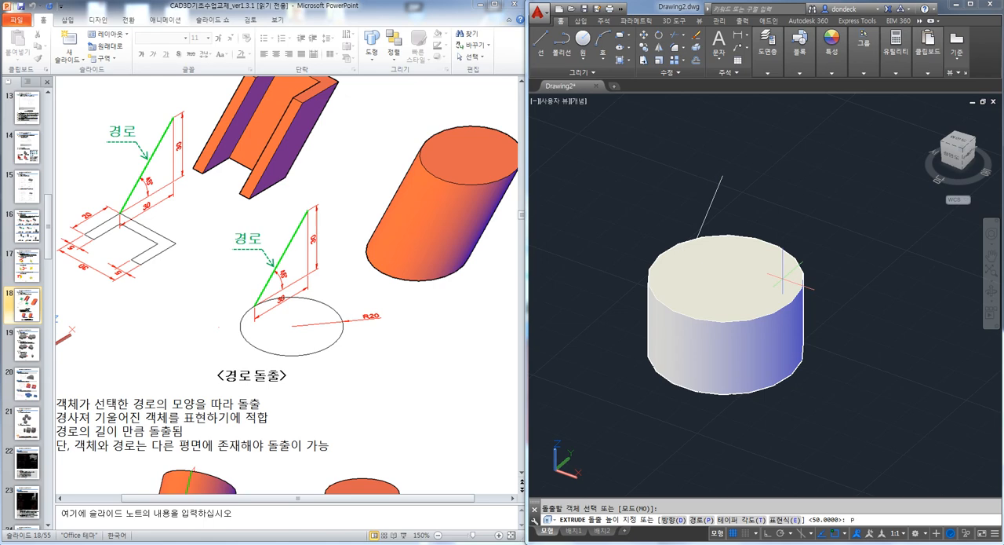
key(Return)
click(710, 203)
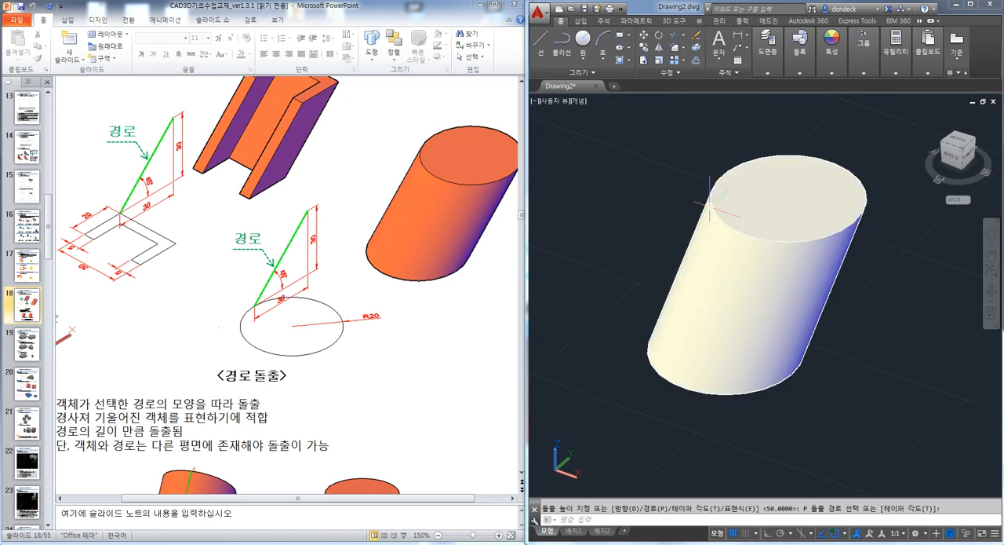
Undo the path extrusion of the circle
shift+middle_drag(753, 275, 731, 288)
key(ctrl+z)
key(ctrl+z)
key(Escape)
Copy the circle and its slanted path line to a free spot beside the originals
middle_drag(729, 336, 684, 266)
scroll(684, 266, down, 2)
text(co)
key(space)
click(751, 334)
click(640, 233)
key(space)
click(723, 328)
click(904, 400)
key(space)
Extrude the copied circle along its own slanted line using the Path option
shift+middle_drag(847, 397, 805, 378)
text(ex)
key(space)
click(821, 323)
key(space)
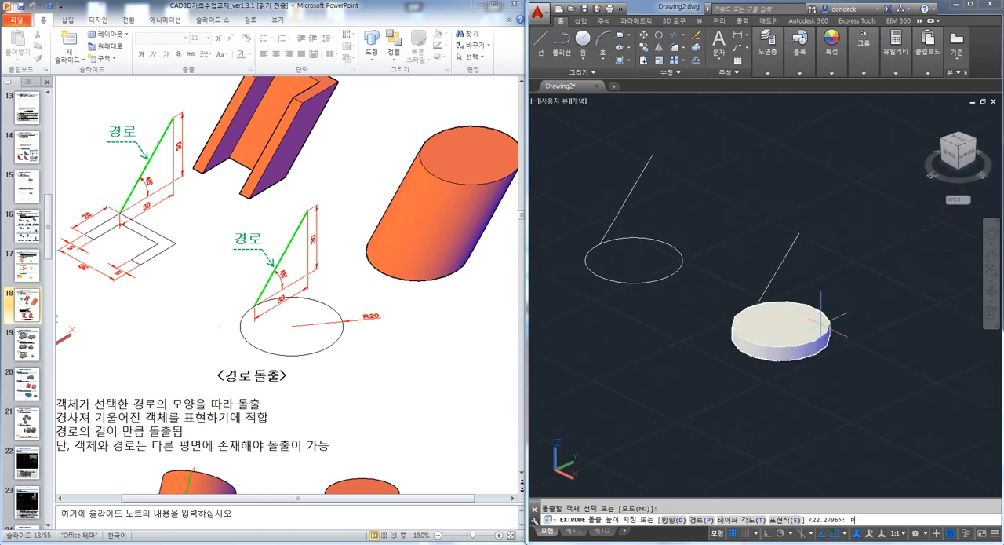
key(space)
click(784, 258)
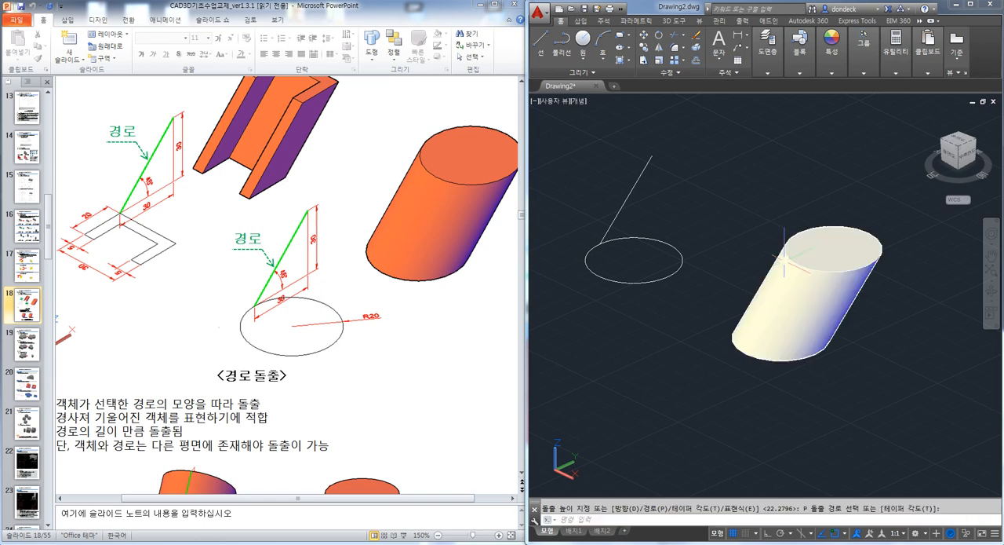
Inspect the slanted cylinder and show the Sweep and Ext-p comparison figures on the handout slide
shift+middle_drag(784, 258, 675, 304)
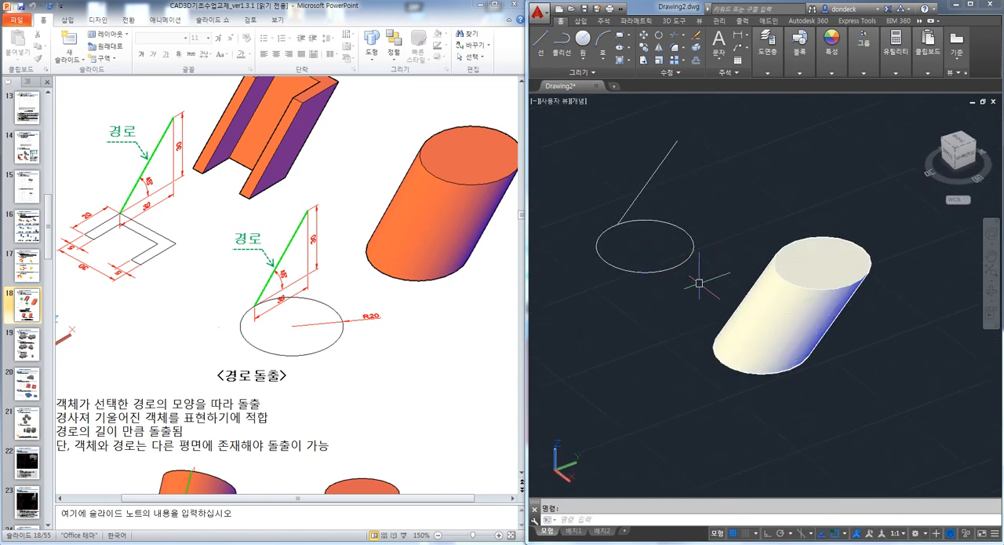
scroll(451, 377, down, 3)
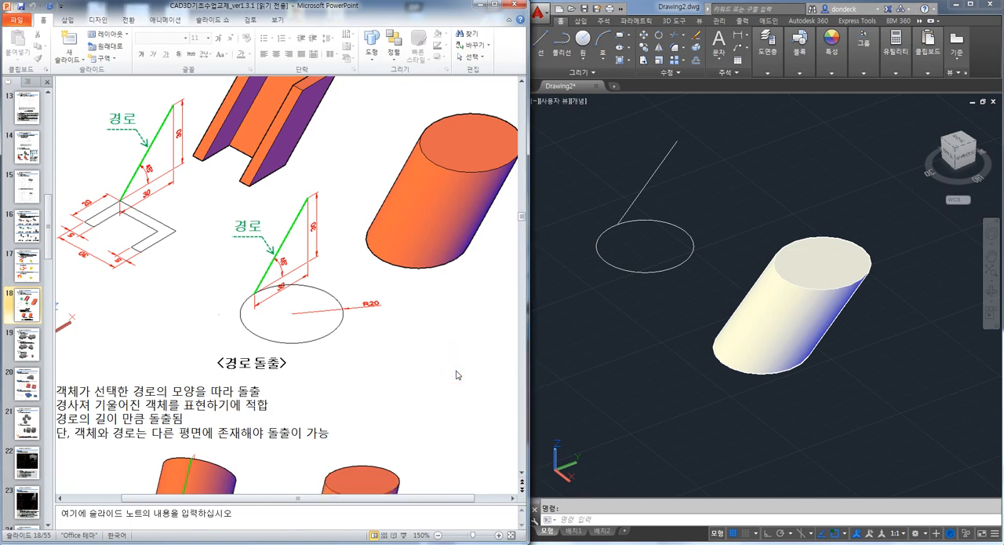
scroll(457, 373, down, 1)
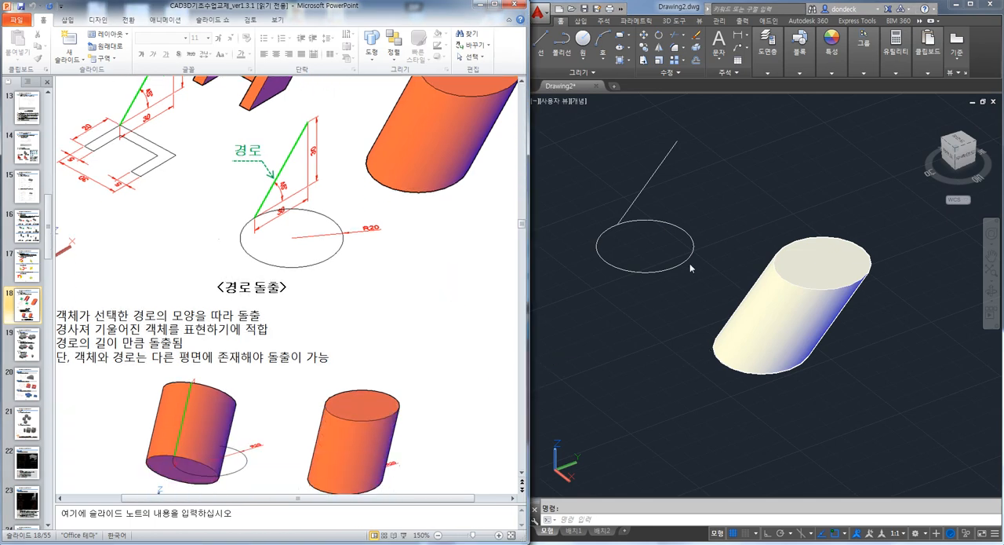
scroll(628, 301, down, 1)
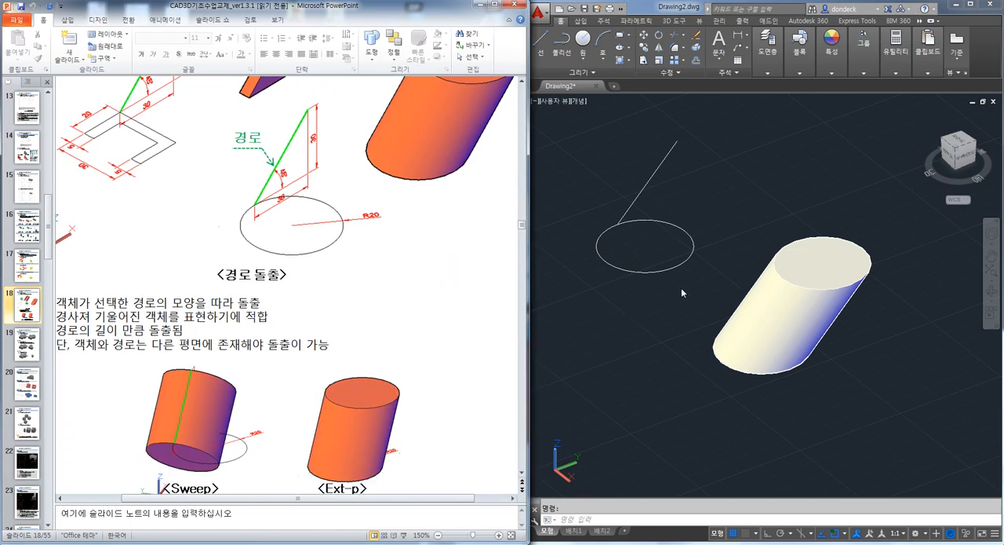
click(681, 290)
click(673, 339)
click(603, 320)
key(Escape)
Sweep the remaining circle along the slanted line attached to it
scroll(762, 283, up, 3)
middle_drag(762, 287, 797, 312)
scroll(798, 312, down, 4)
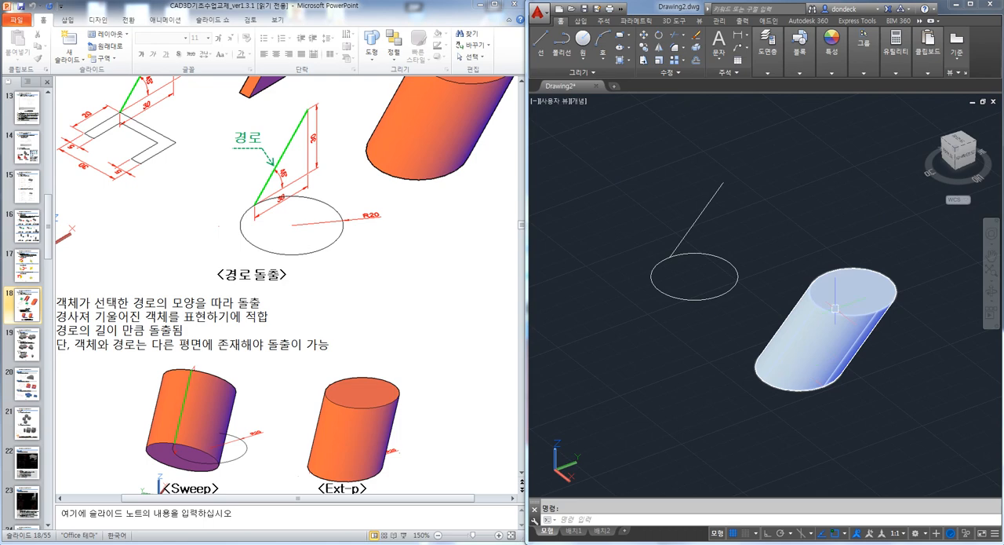
middle_drag(785, 243, 807, 276)
text(sweep)
key(Return)
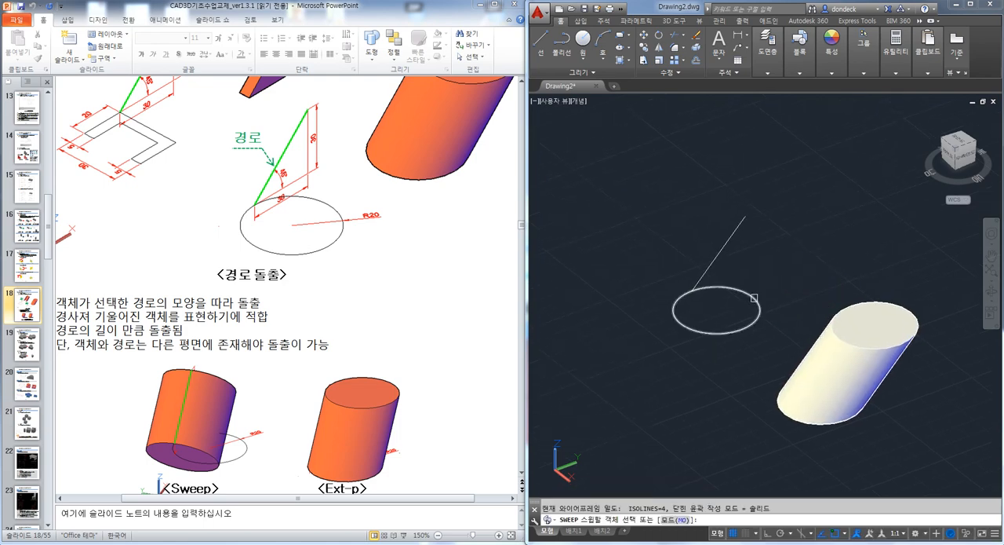
click(754, 297)
key(Return)
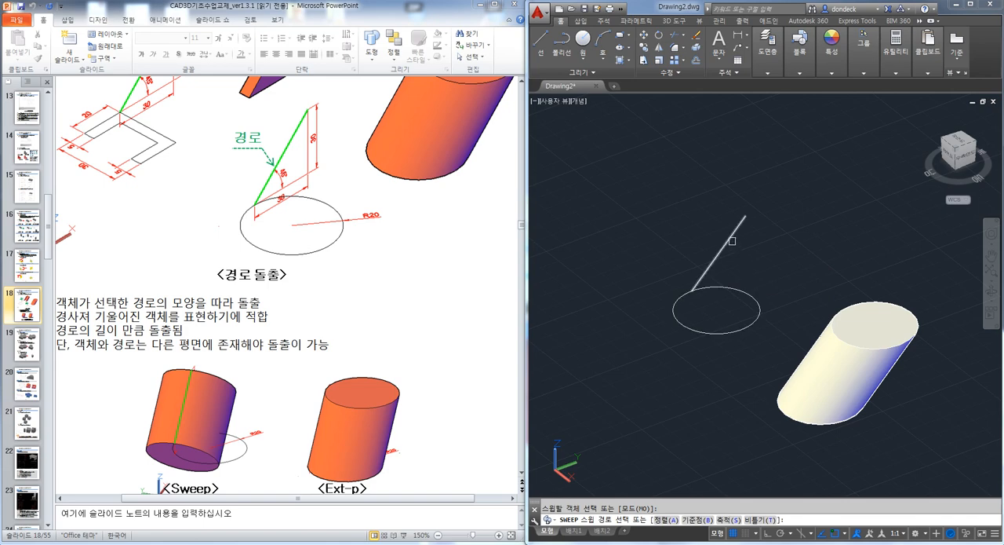
click(732, 241)
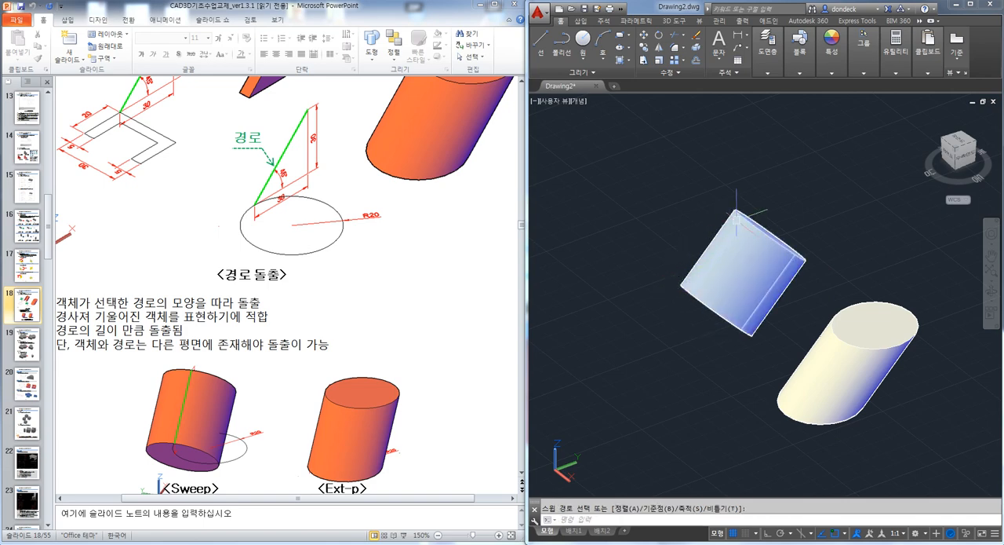
Undo the sweep and move the slanted line away from the circle
key(Escape)
text(m)
key(Return)
click(721, 246)
key(Return)
click(683, 361)
click(635, 331)
key(Escape)
Sweep the circle along the detached slanted line and view the resulting solid from another angle
text(sweep)
key(Return)
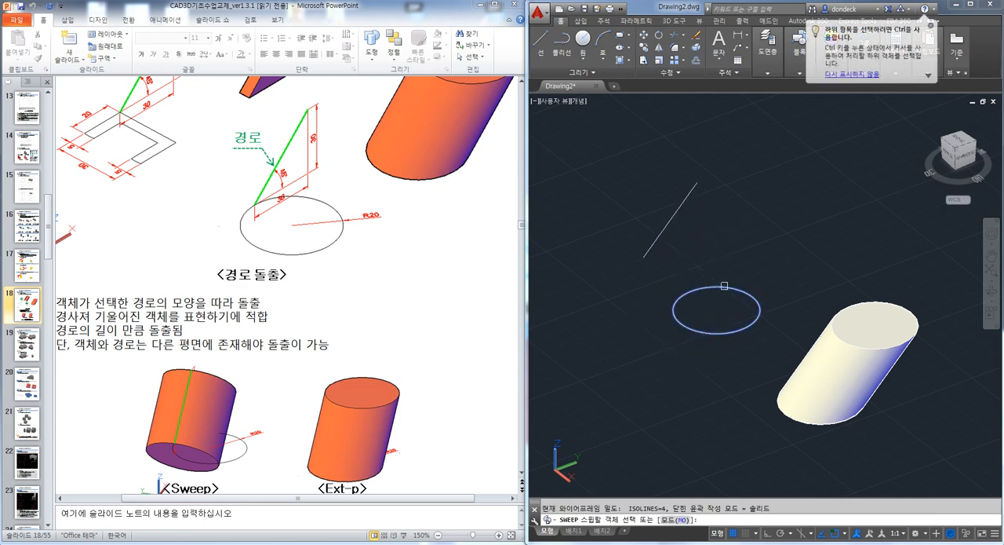
click(724, 285)
key(Return)
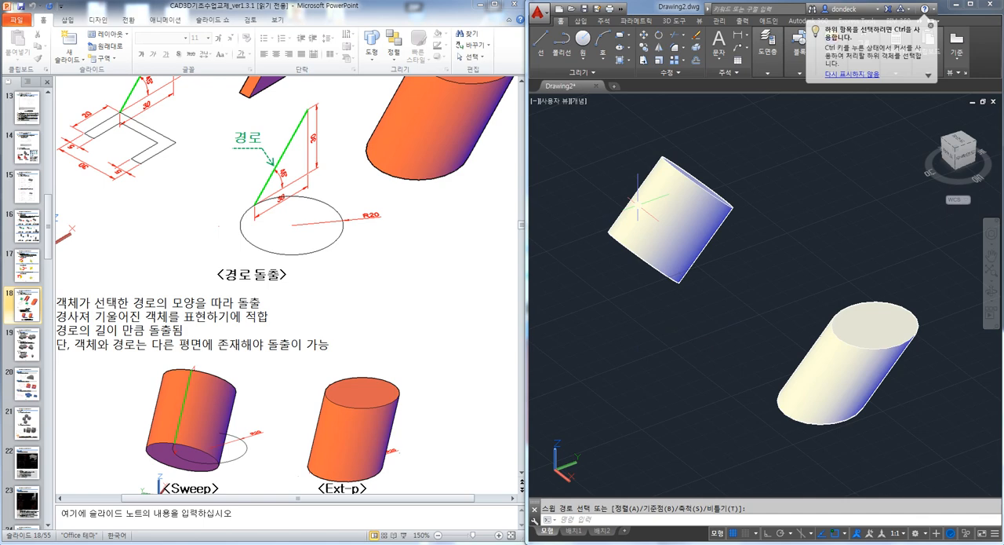
shift+middle_drag(641, 306, 674, 329)
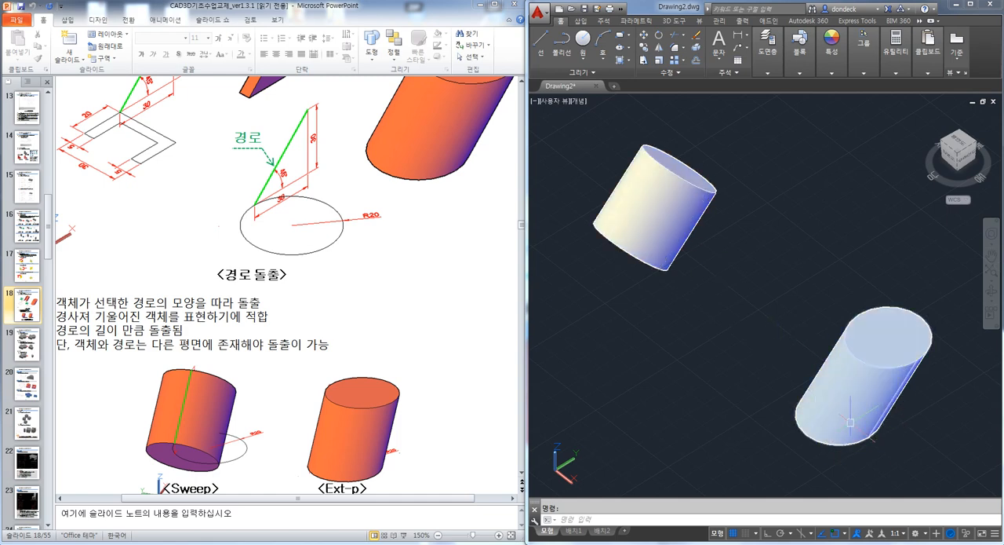
Draw a new circle on the ground plane in the free area in front of the two solids
middle_drag(791, 390, 752, 345)
middle_drag(715, 388, 782, 340)
text(c)
key(space)
click(657, 335)
click(675, 371)
key(Escape)
Draw a single line beside the new circle, lying flat in the same plane
text(l)
key(space)
click(742, 431)
click(843, 380)
key(Escape)
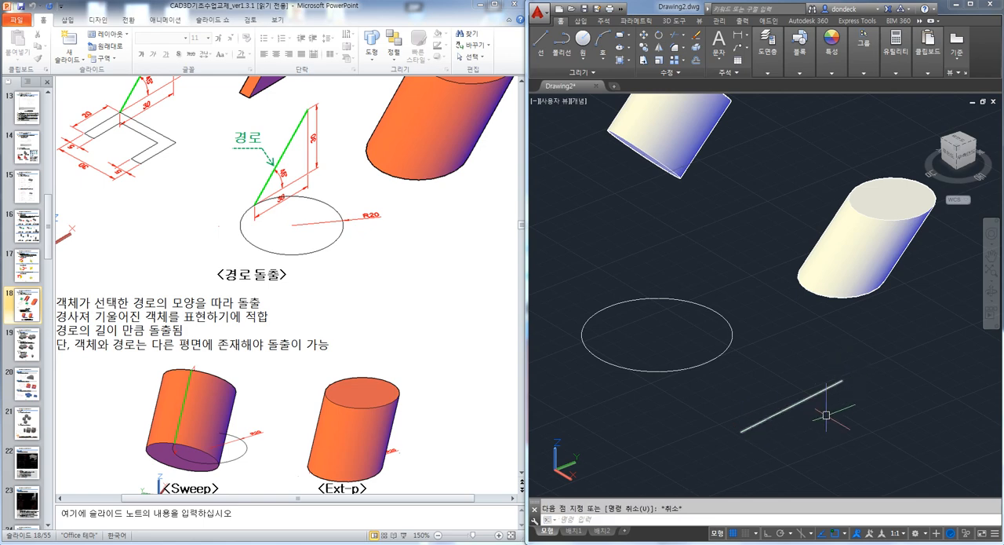
mouse_move(827, 441)
shift+middle_down()
mouse_move(811, 411)
mouse_move(774, 399)
mouse_move(811, 429)
shift+middle_up()
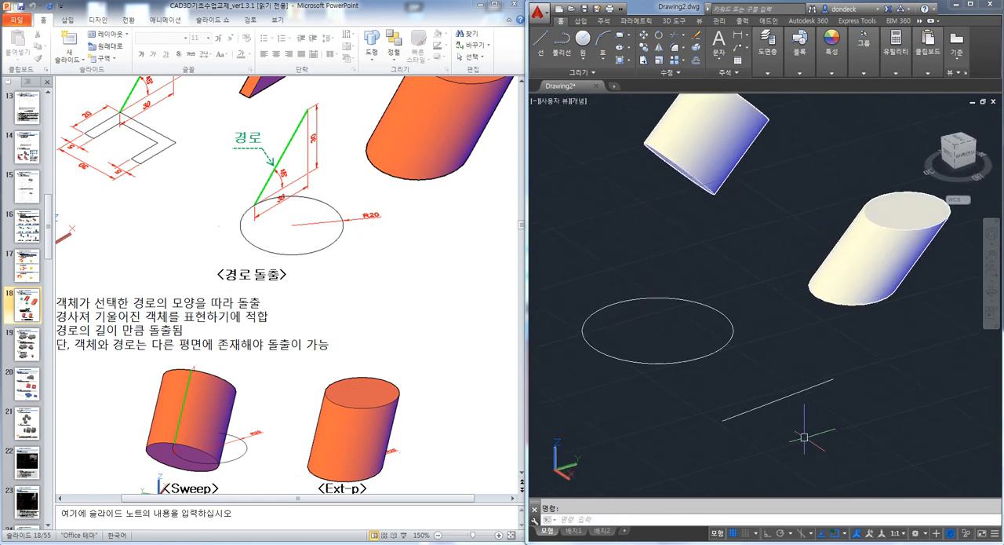
text(ex)
key(space)
click(709, 356)
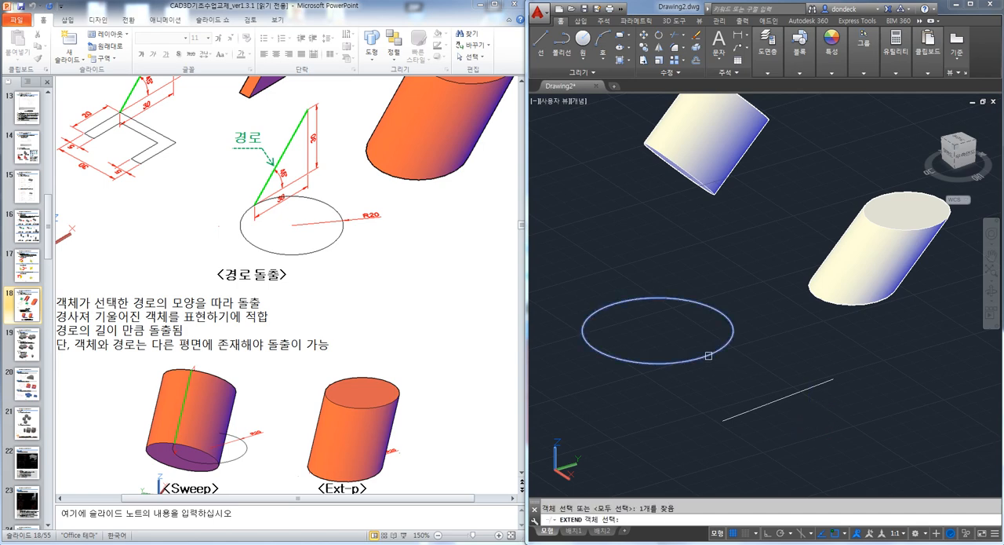
key(Escape)
Try to extrude the new circle with the Path option along the line lying in the same plane
text(ext)
key(space)
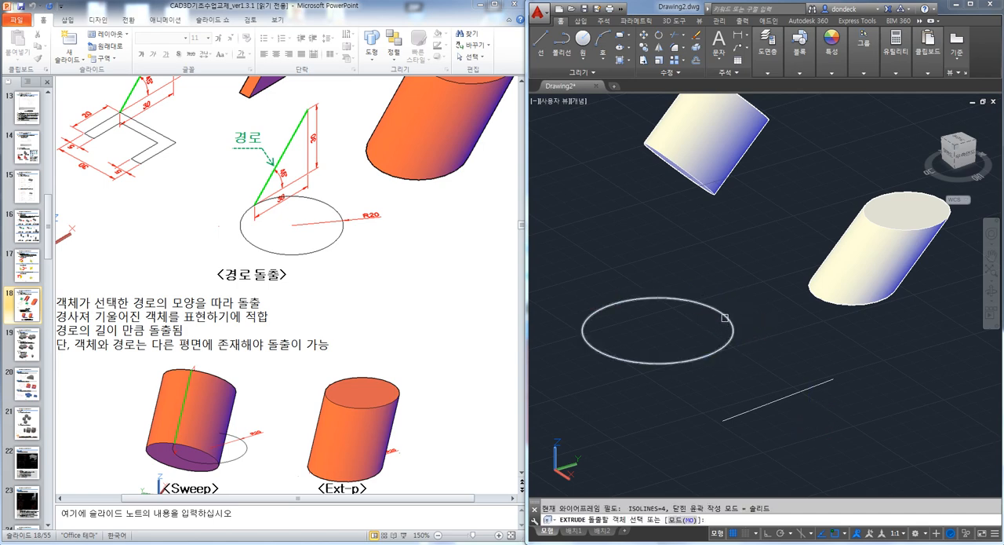
click(724, 317)
key(space)
text(p)
key(space)
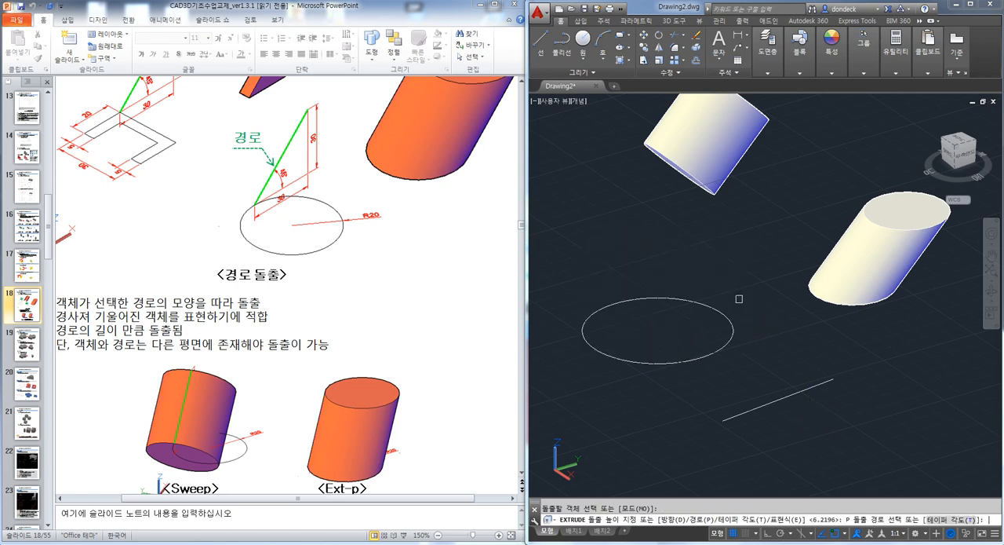
click(787, 396)
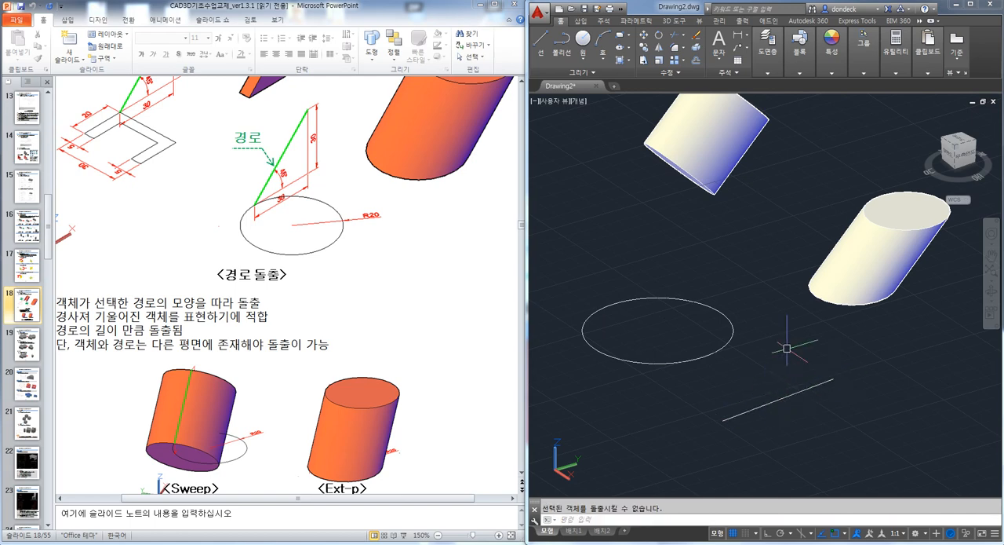
Rotate the flat line in 3D about the X axis with Ortho on, tilting it out of the circle's plane
middle_drag(768, 404, 810, 344)
text(r)
key(space)
click(819, 342)
key(space)
click(661, 386)
click(634, 376)
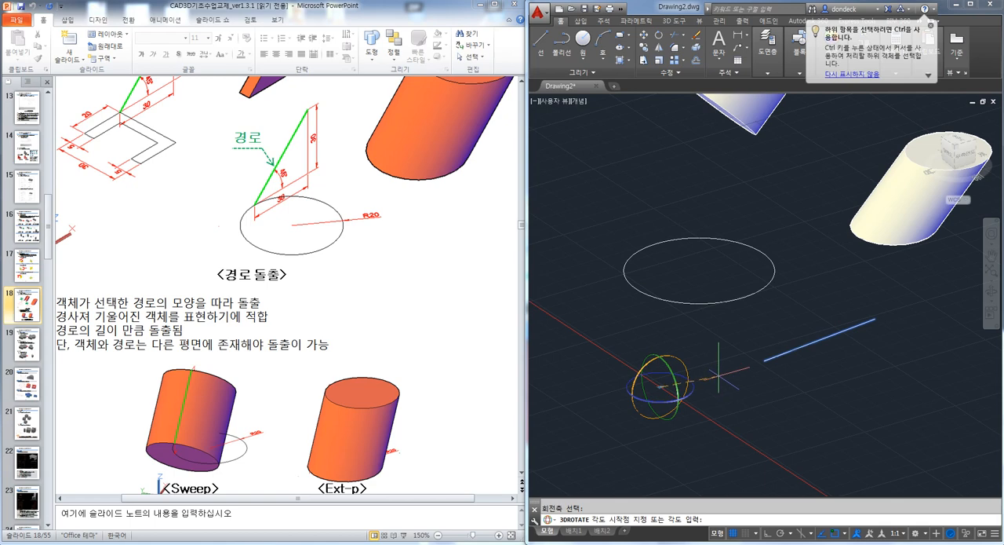
key(F8)
click(718, 378)
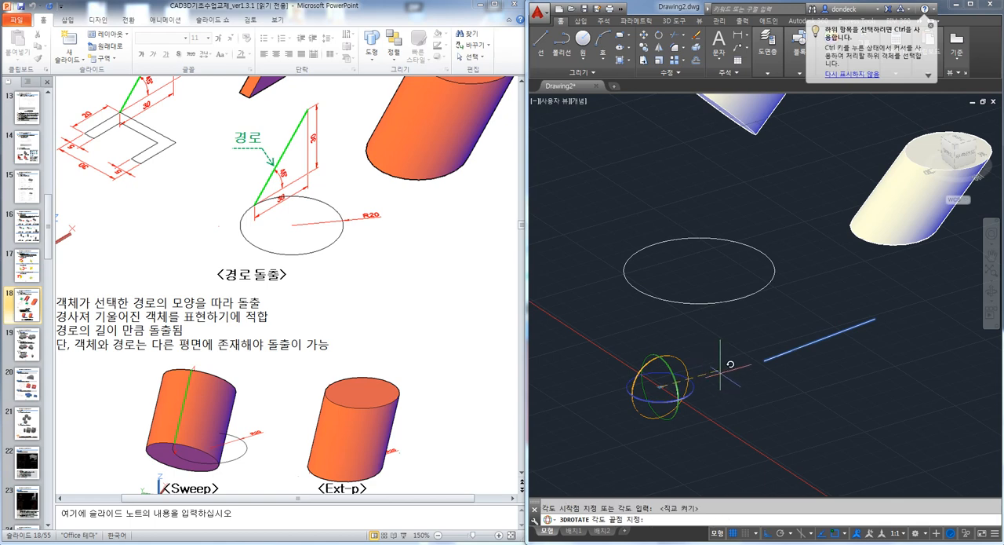
click(710, 349)
key(Escape)
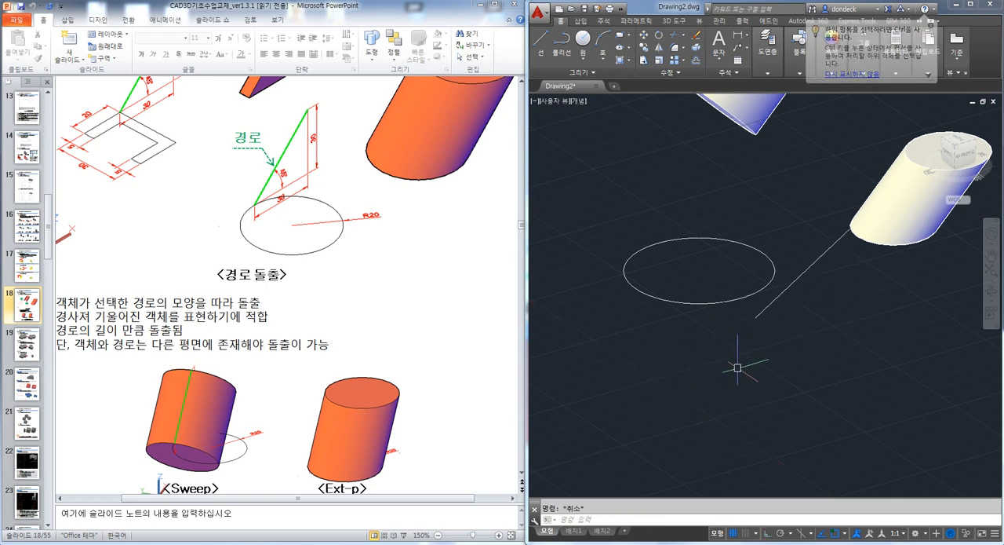
Extrude the new circle along the tilted line using the Path option and view the solid from another angle
text(EXT)
key(Return)
click(714, 303)
key(Return)
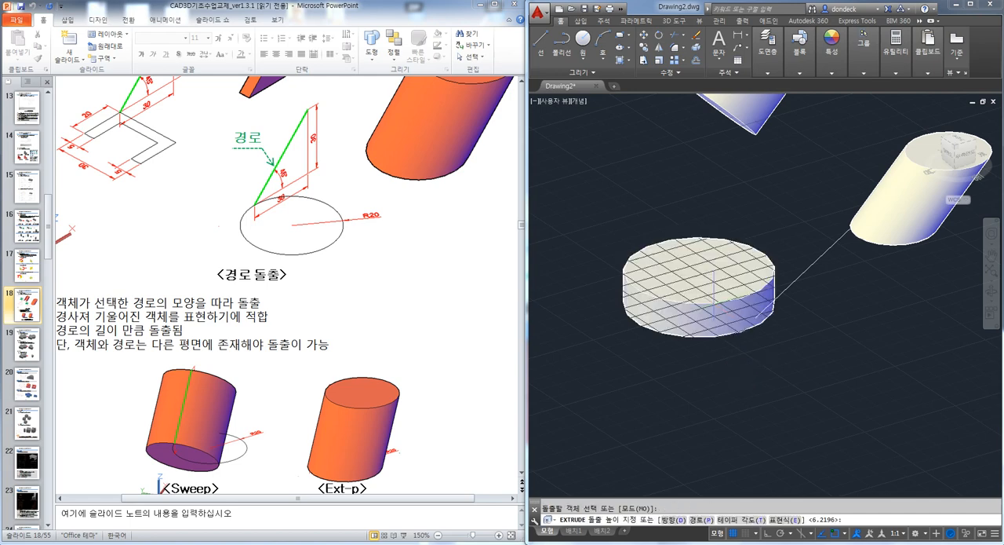
text(p)
key(Return)
click(785, 285)
mouse_move(711, 355)
shift+middle_down()
mouse_move(720, 382)
mouse_move(714, 346)
shift+middle_up()
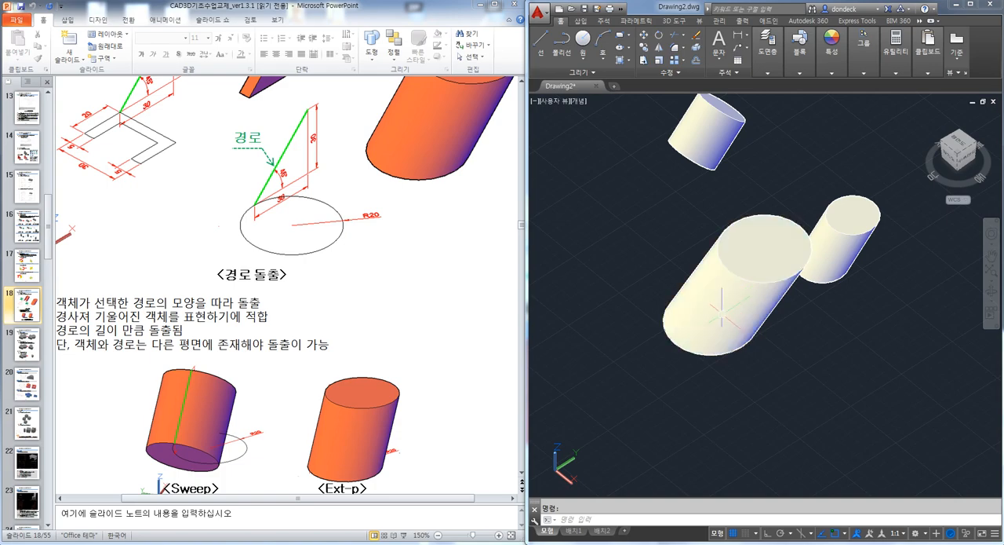
Present the handout slide on UNION, SUBTRACT and INTERSECTION in PowerPoint and return to the editing view
click(496, 318)
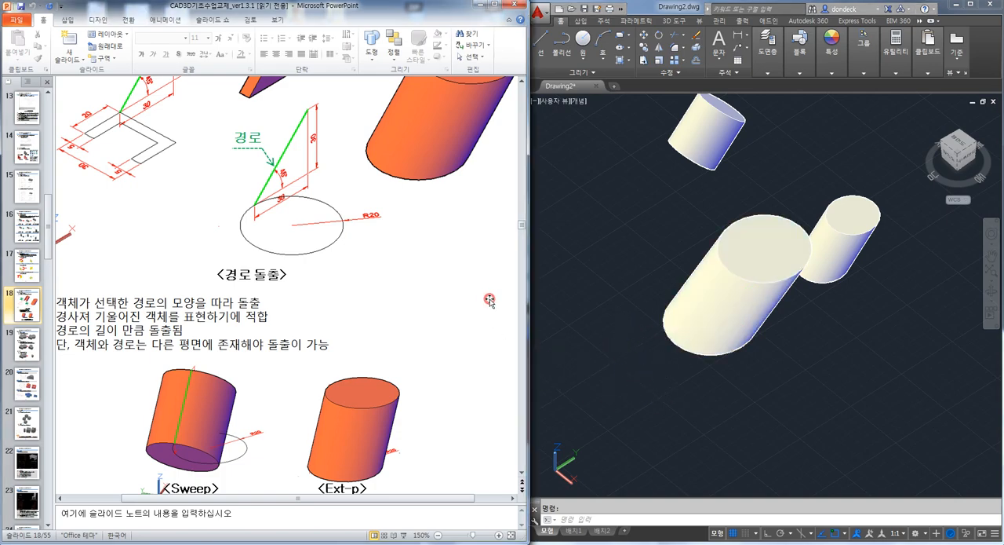
key(shift+F5)
key(Page_Down)
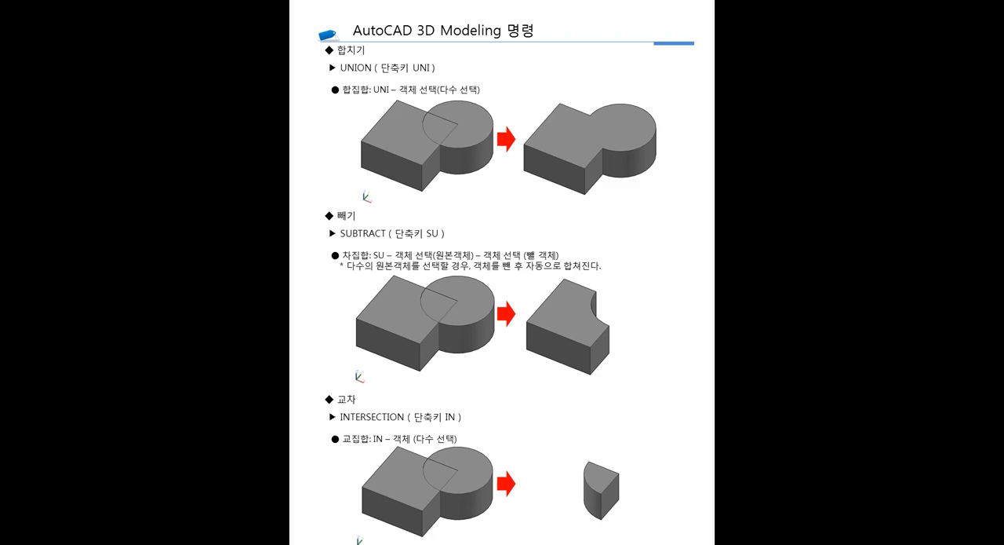
key(Escape)
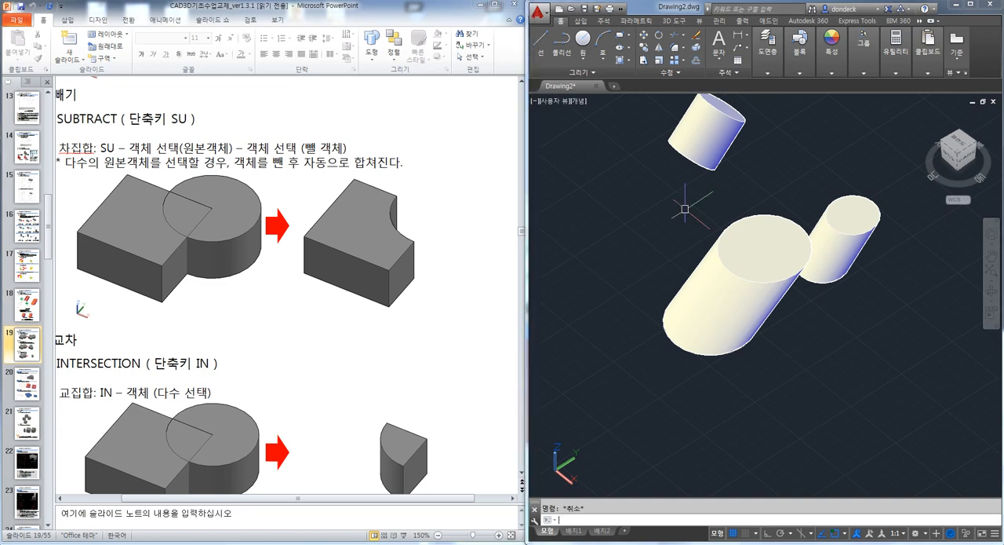
Set the AutoCAD drawing to plan view and delete all the solids
text(PLAN)
key(Return)
key(Return)
key(ctrl+a)
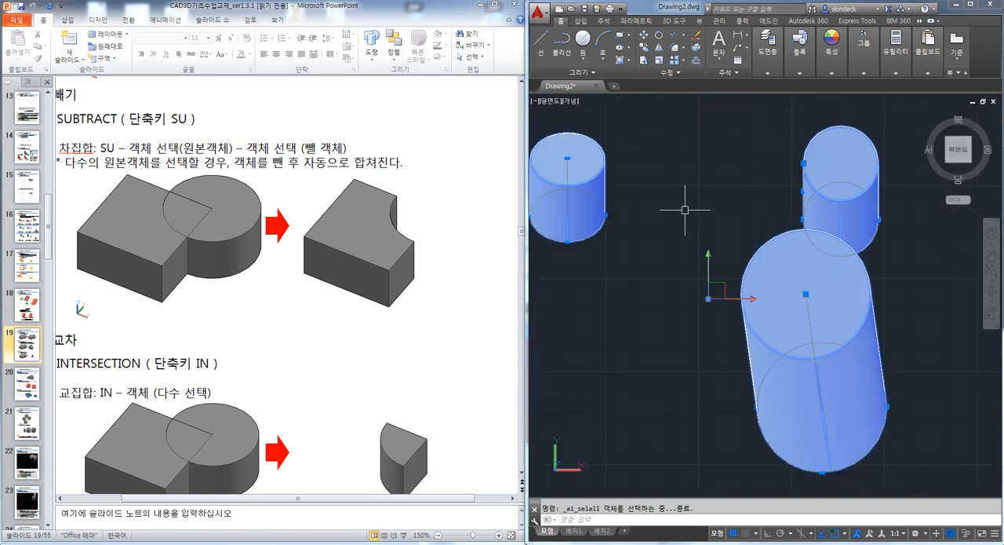
key(Delete)
click(737, 309)
key(Escape)
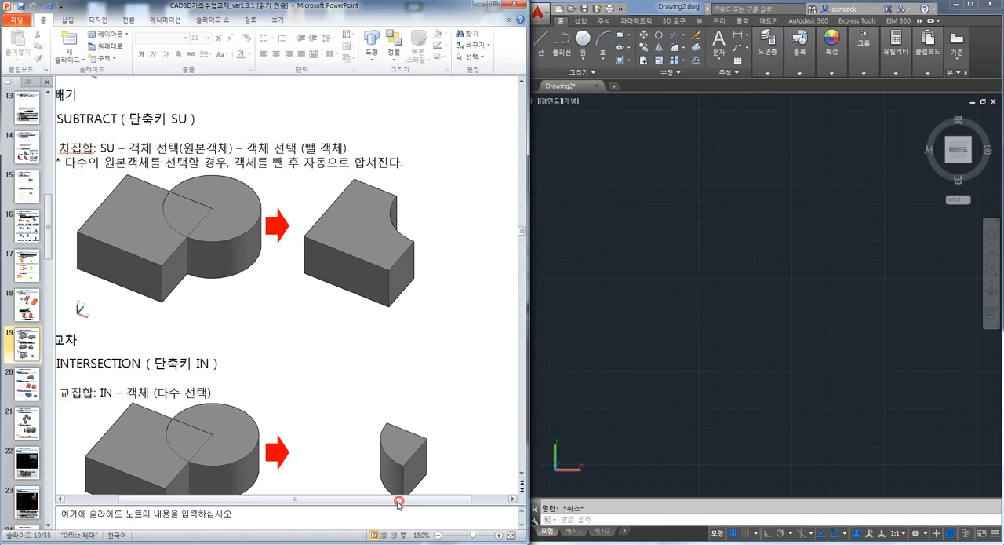
Bring up the UNION section of the handout slide and widen the PowerPoint window to show its full figures
drag(399, 499, 327, 500)
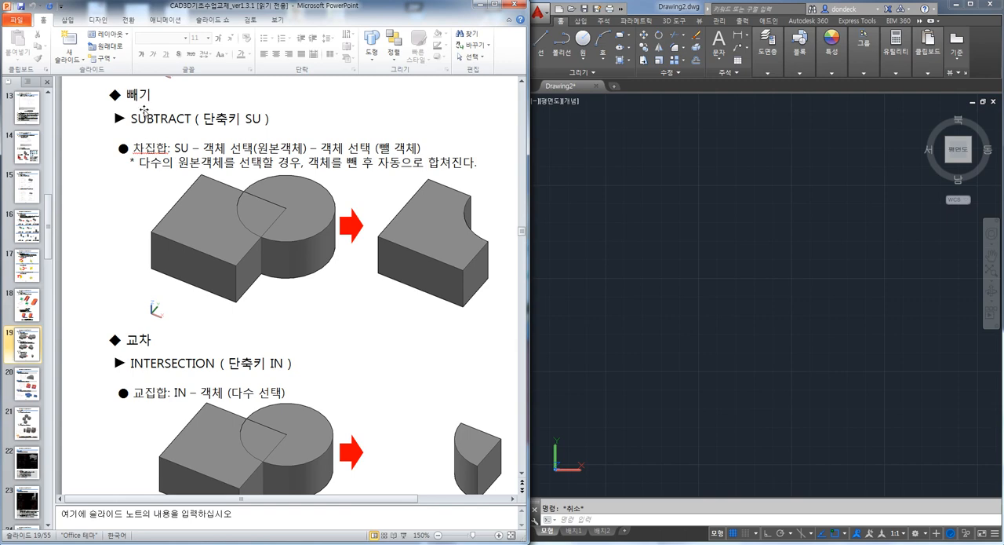
click(251, 110)
scroll(291, 180, up, 4)
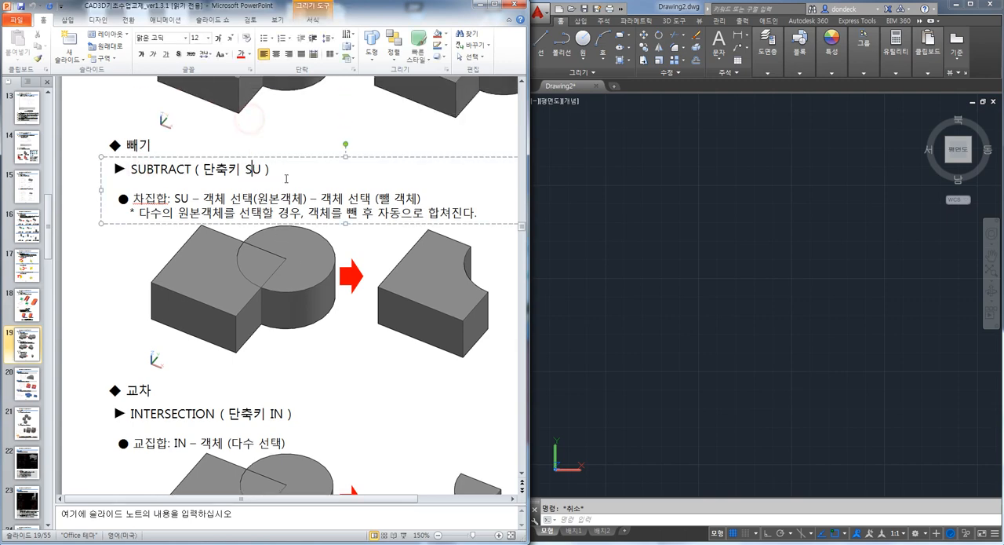
scroll(293, 190, up, 3)
click(278, 151)
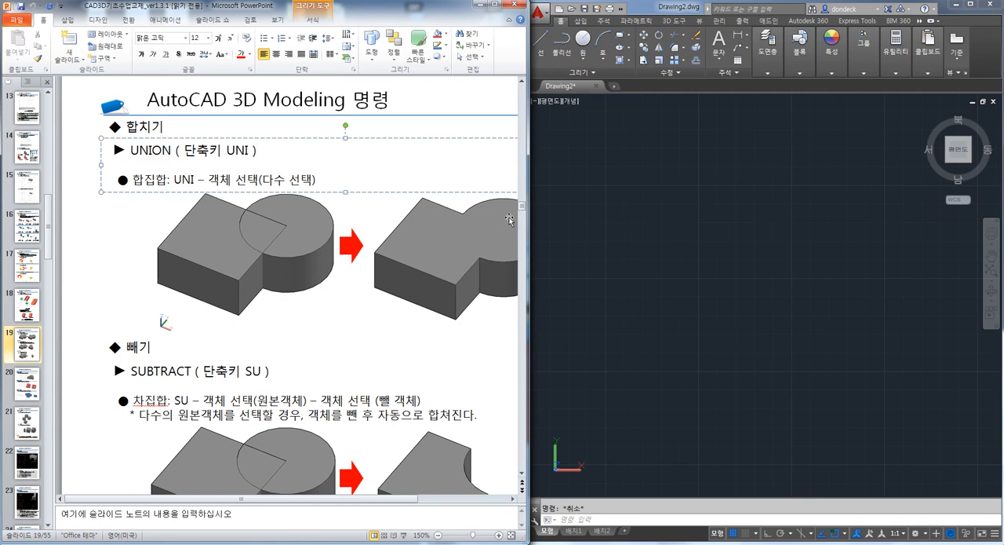
drag(527, 213, 620, 214)
click(589, 259)
Examine the UNION, SUBTRACT and INTERSECTION explanations and figures on the handout slide
scroll(587, 264, down, 2)
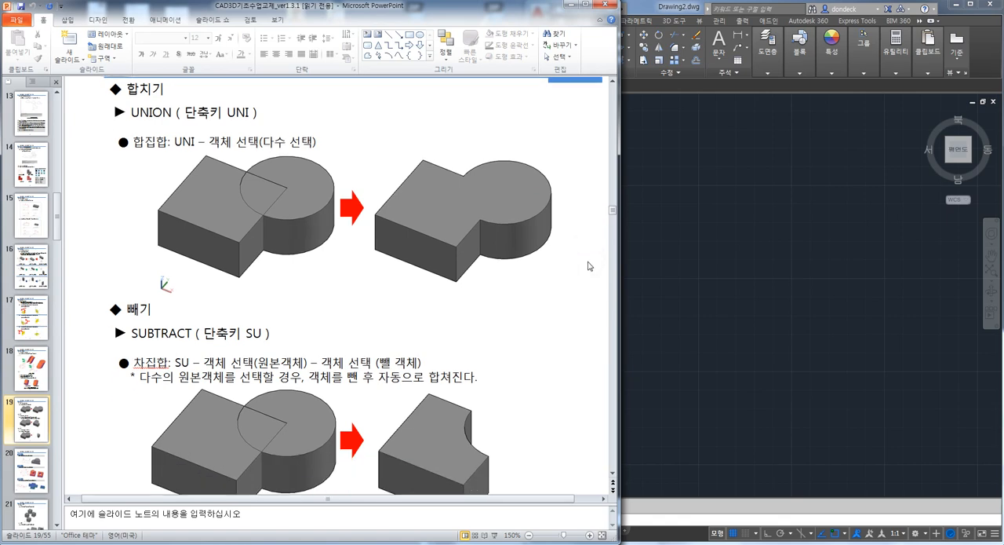
scroll(583, 268, down, 2)
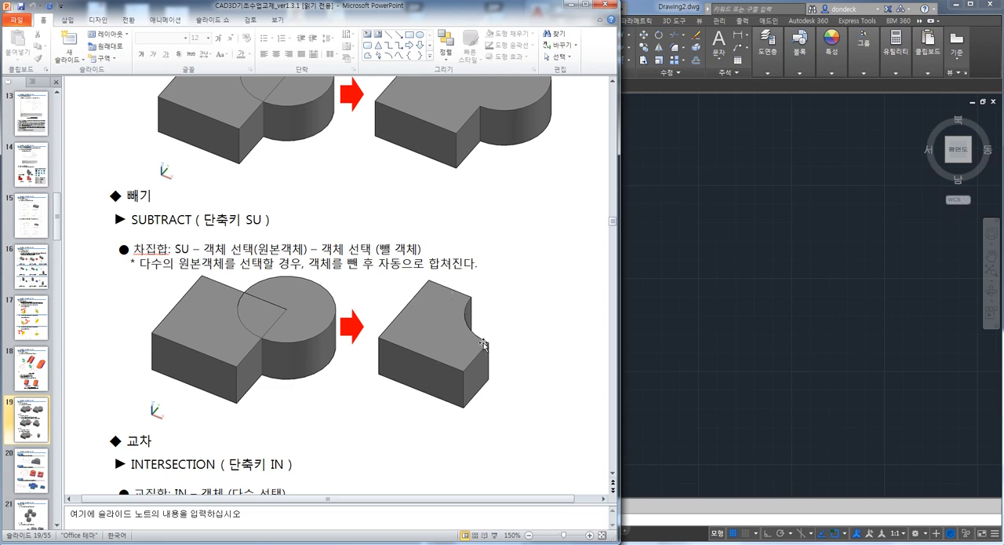
scroll(421, 345, down, 4)
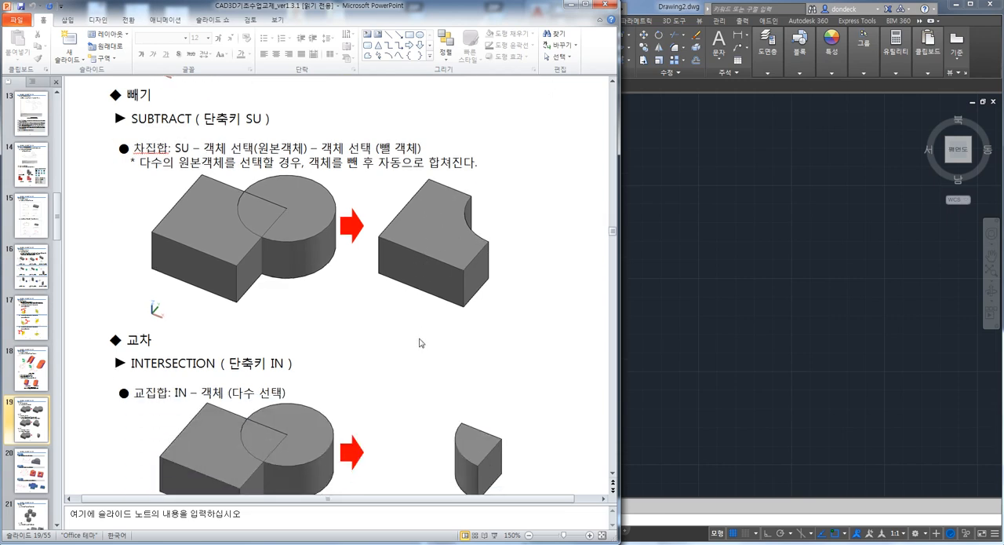
scroll(340, 361, down, 1)
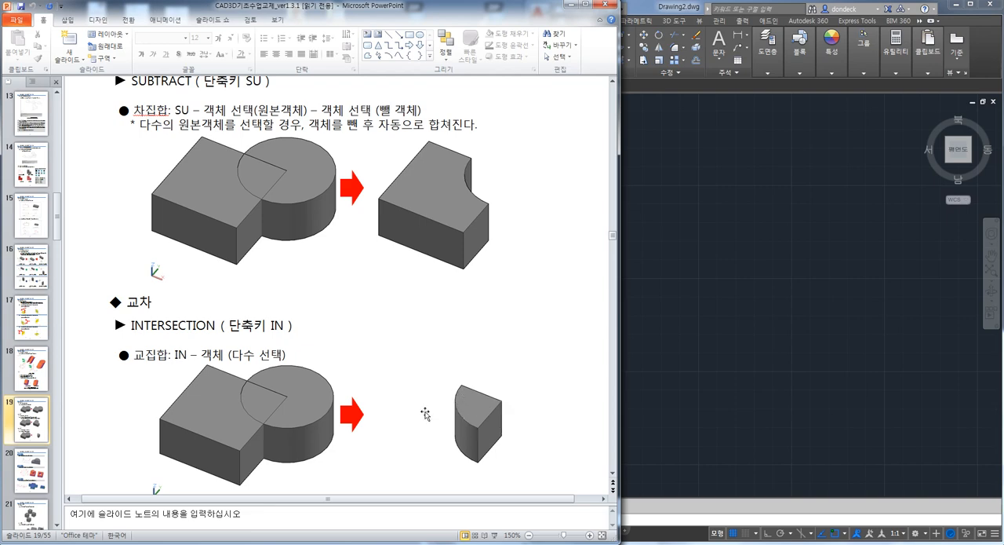
scroll(343, 385, up, 5)
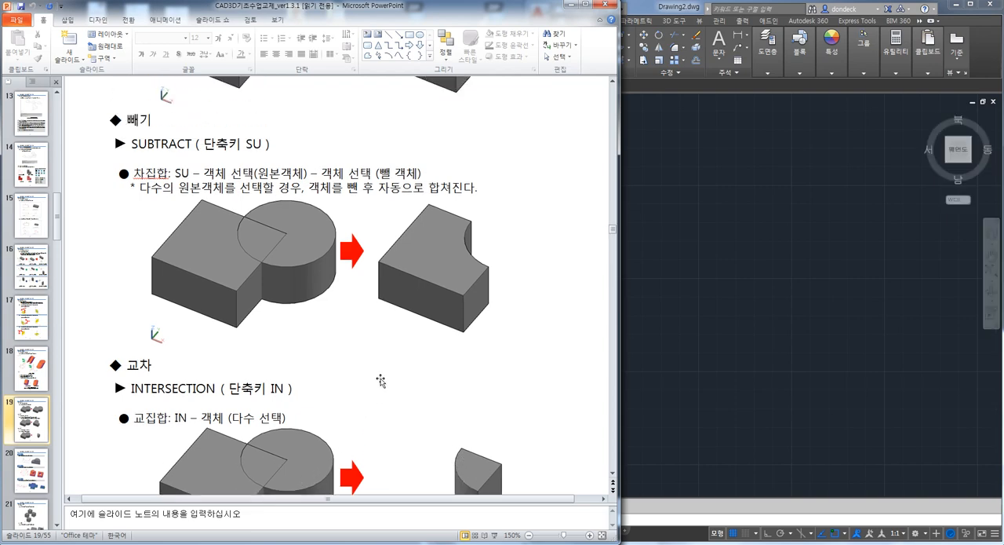
Draw a rectangle in the empty AutoCAD plan view
click(738, 246)
key(Escape)
text(rec)
key(space)
click(677, 203)
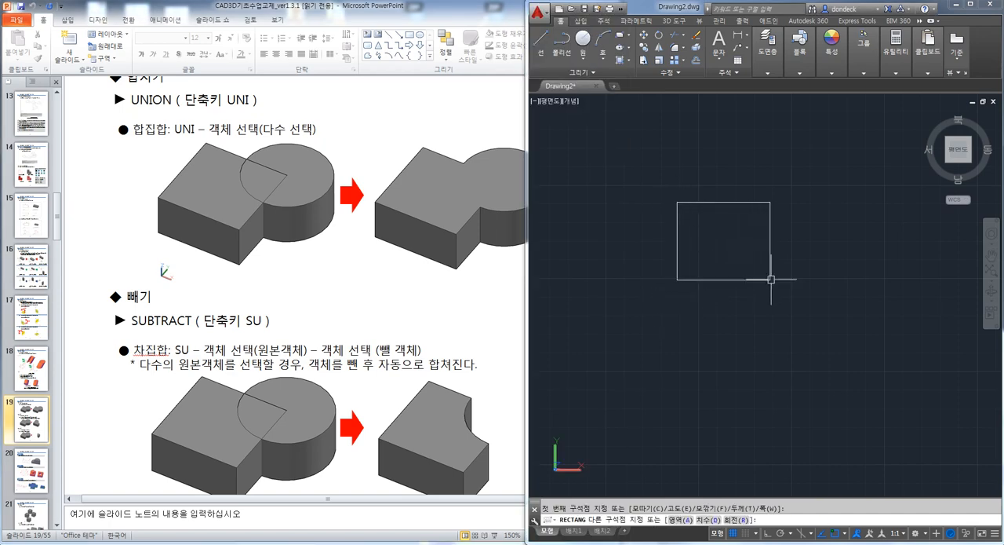
click(770, 278)
Draw a circle centred on the rectangle's upper-left corner, overlapping the rectangle
text(c)
key(space)
click(678, 202)
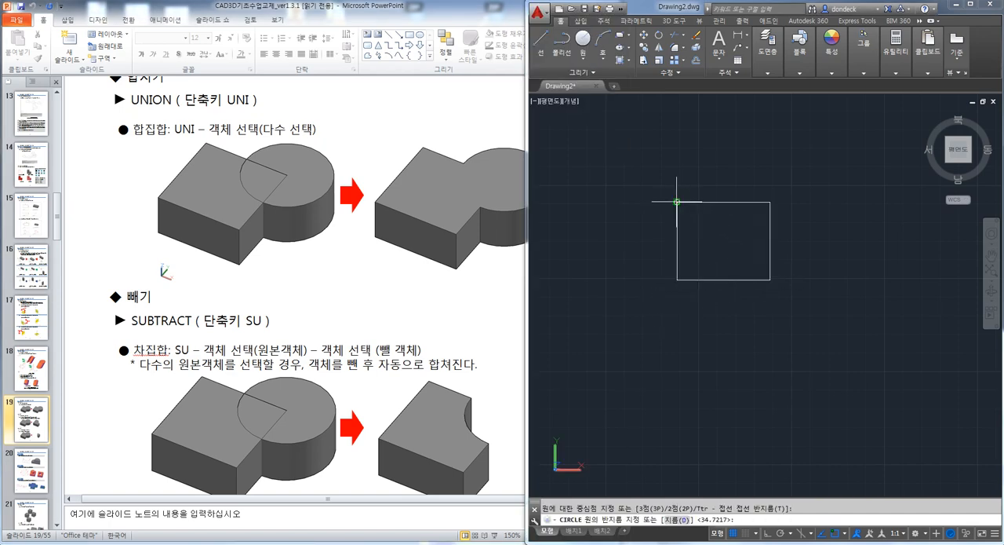
click(646, 171)
key(Escape)
Copy the overlapping circle and rectangle twice to the right, making a straight row of three pairs
scroll(668, 264, down, 4)
click(719, 285)
click(632, 213)
text(co)
key(space)
click(633, 259)
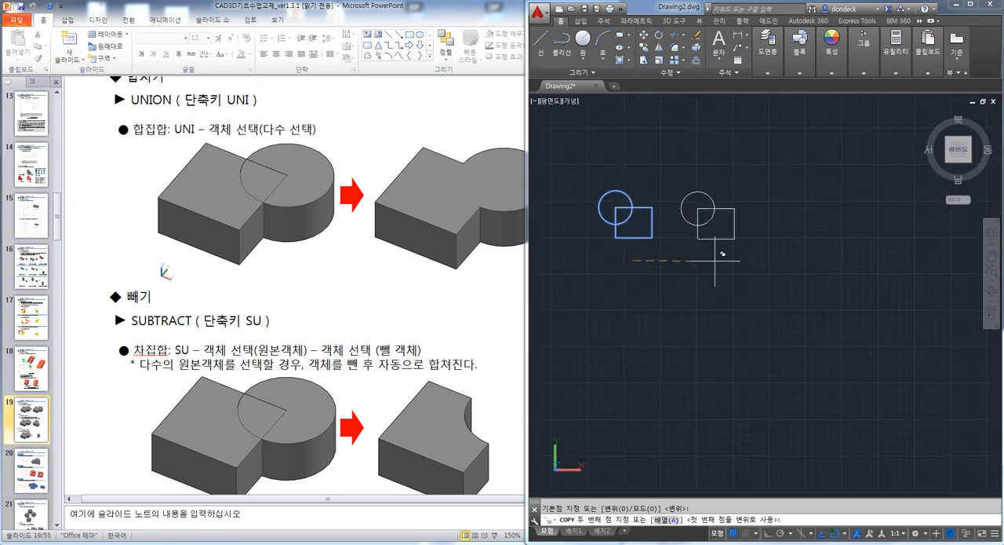
click(720, 260)
click(805, 260)
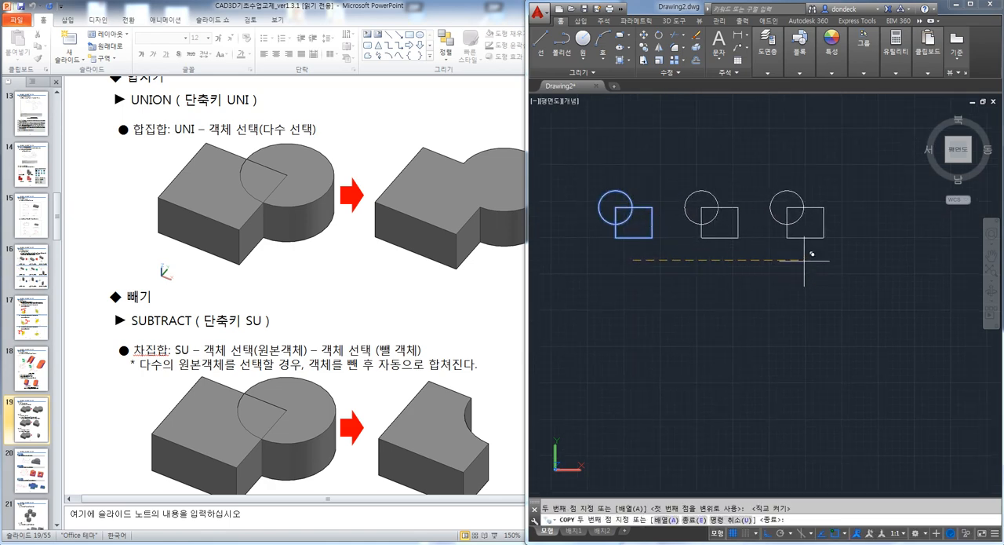
key(Escape)
Extrude all three circle-and-rectangle pairs upward together into overlapping cylinders and boxes
shift+middle_drag(832, 319, 825, 246)
scroll(789, 200, up, 5)
scroll(792, 211, down, 5)
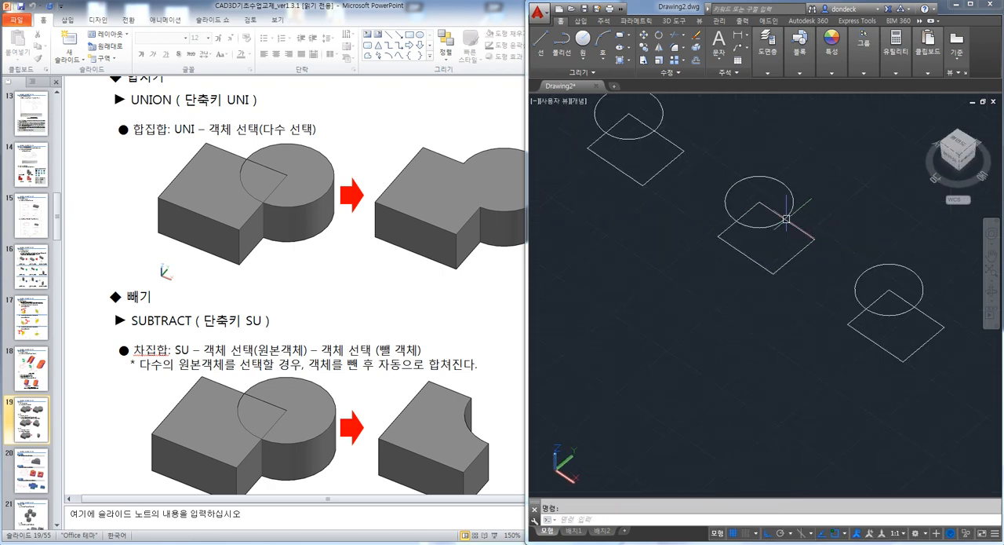
shift+middle_drag(781, 212, 754, 270)
scroll(736, 275, up, 2)
text(EXT)
key(space)
click(848, 364)
click(590, 186)
key(space)
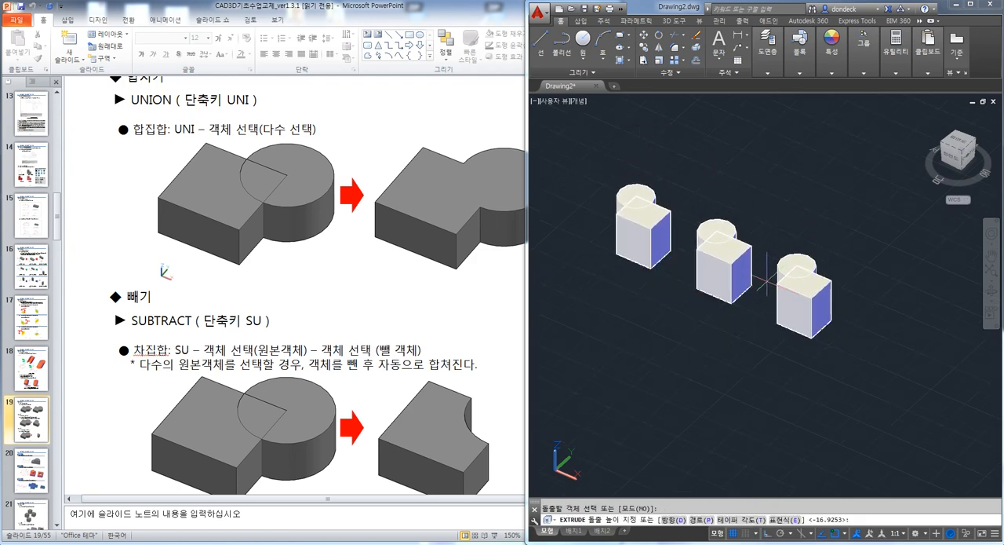
click(768, 280)
scroll(767, 280, up, 2)
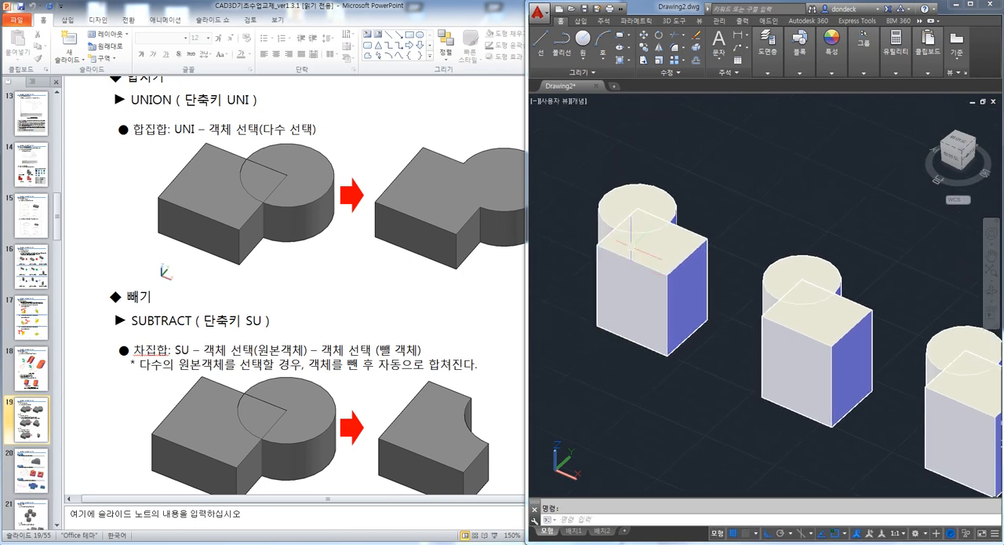
Unite the cylinder and box of the first pair into one solid with UNION
scroll(641, 236, up, 3)
middle_drag(630, 226, 717, 285)
text(uni)
key(Return)
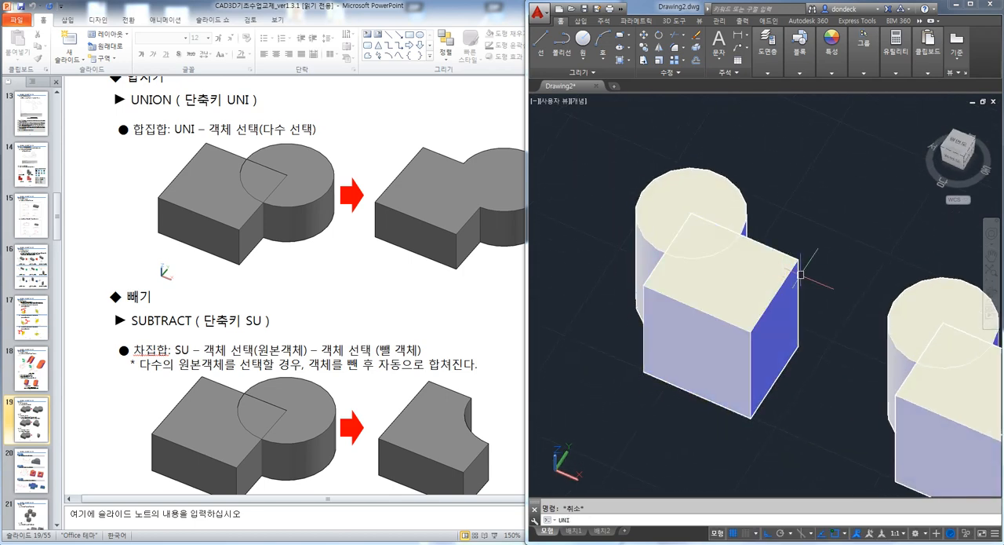
click(748, 215)
click(777, 248)
key(Return)
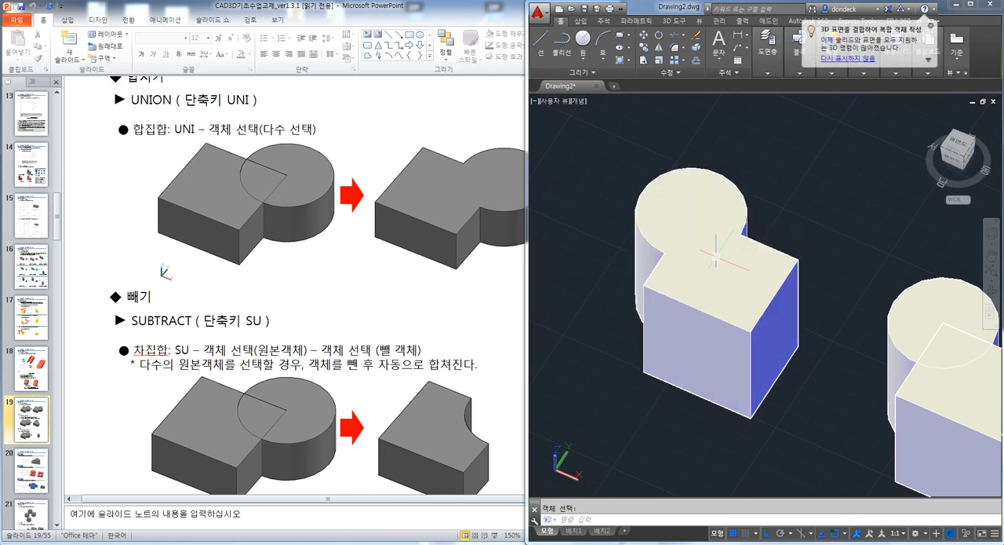
Try to move the cylinder of the second, still separate pair on its own
scroll(748, 233, down, 3)
key(Escape)
text(m)
key(Return)
click(868, 292)
key(Return)
click(787, 372)
click(768, 375)
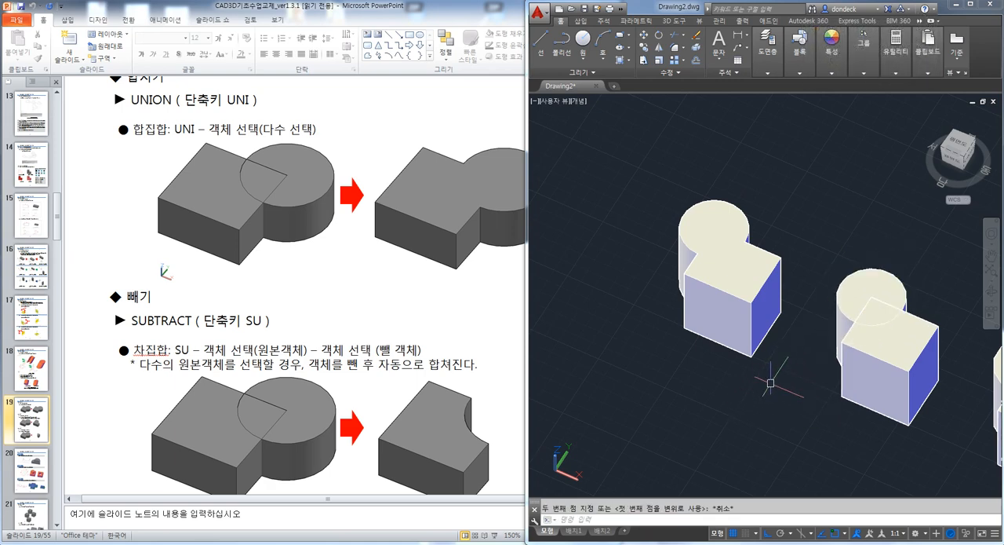
Move the united solid a short distance away from the second pair
key(Return)
click(722, 275)
key(Return)
click(809, 214)
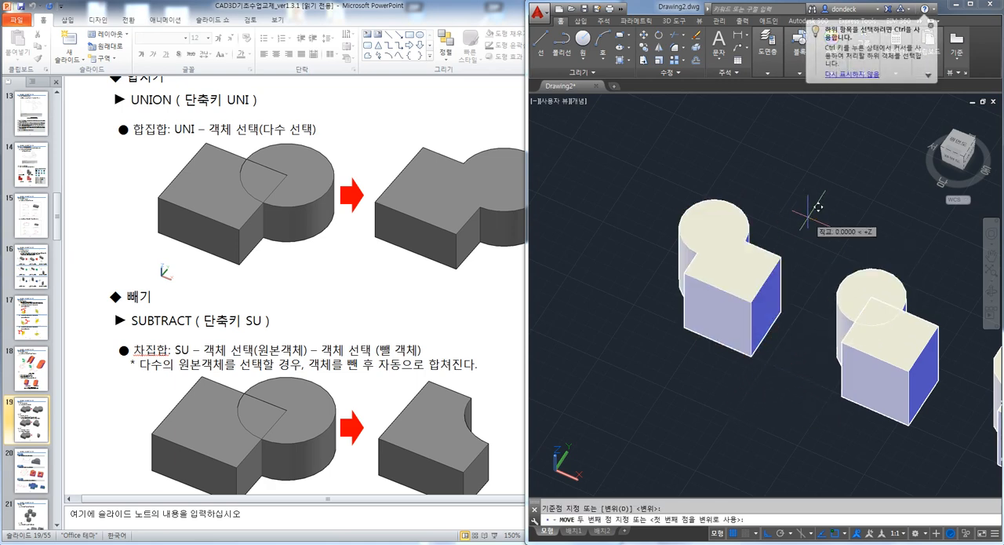
click(772, 198)
Switch the visual style to 2D wireframe and inspect the united solid's edges
shift+middle_drag(683, 232, 695, 216)
text(SHA)
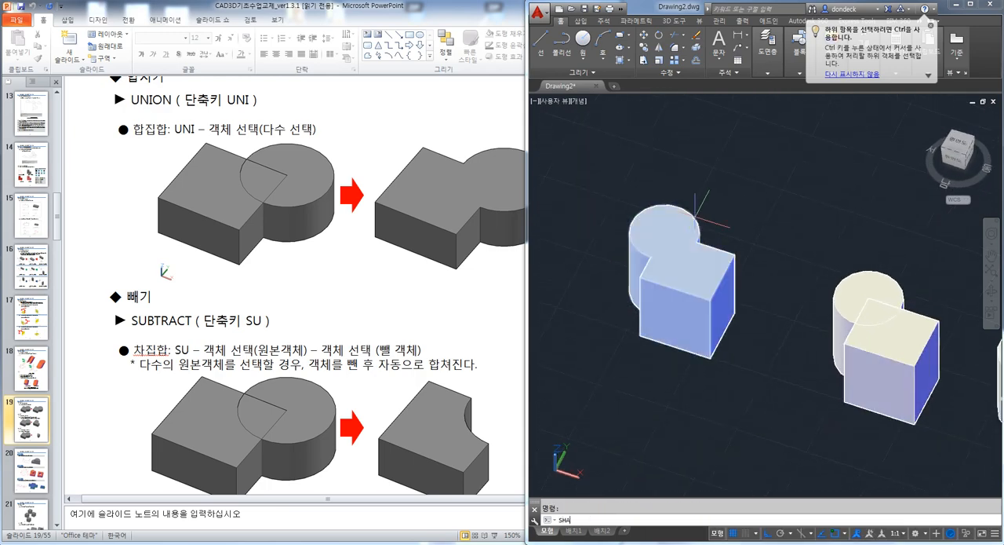
key(Return)
text(w)
key(Return)
scroll(678, 276, up, 4)
shift+middle_drag(691, 257, 677, 224)
Subtract the cylinder from the box in the second pair with SUBTRACT
scroll(756, 276, down, 3)
middle_drag(871, 305, 716, 249)
scroll(720, 251, up, 5)
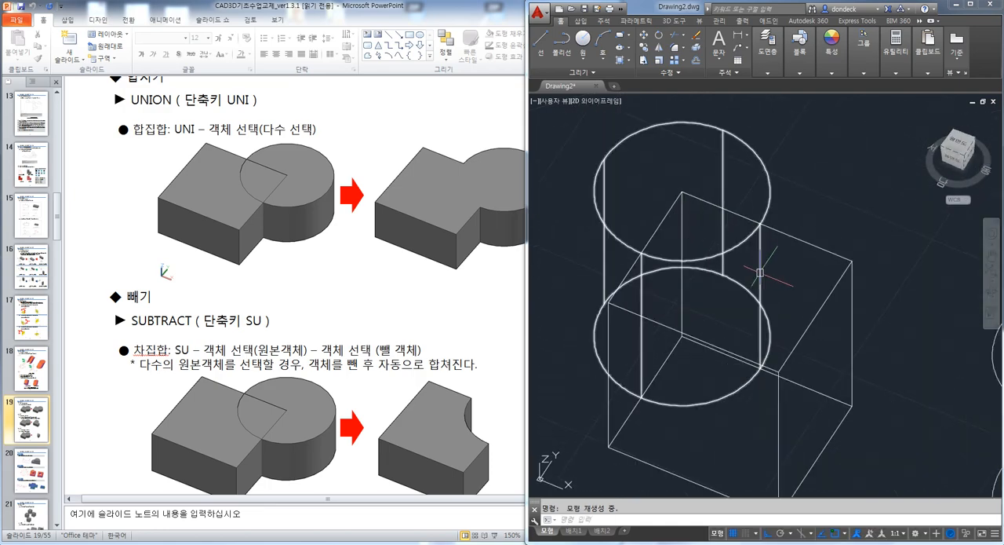
scroll(760, 272, down, 3)
key(Escape)
text(s)
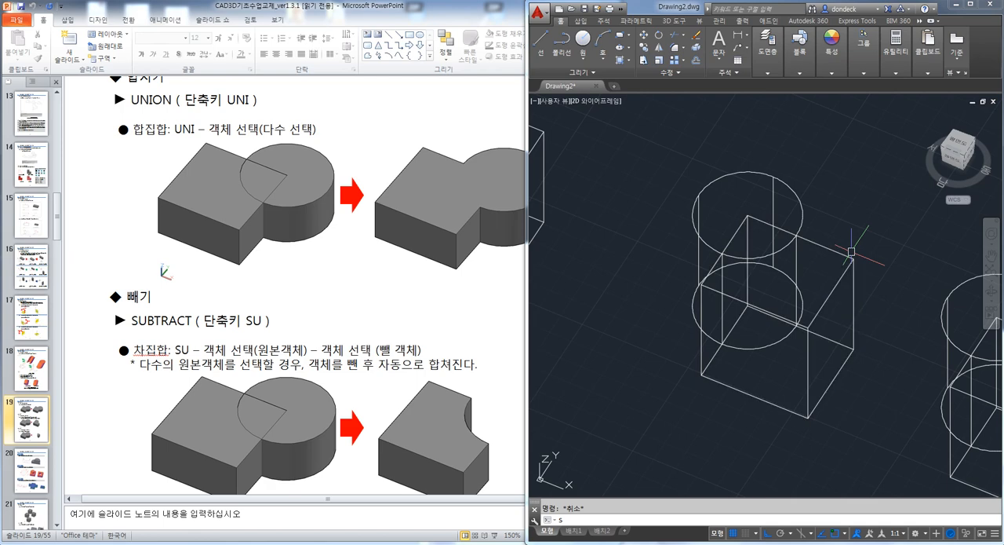
text(u)
key(Return)
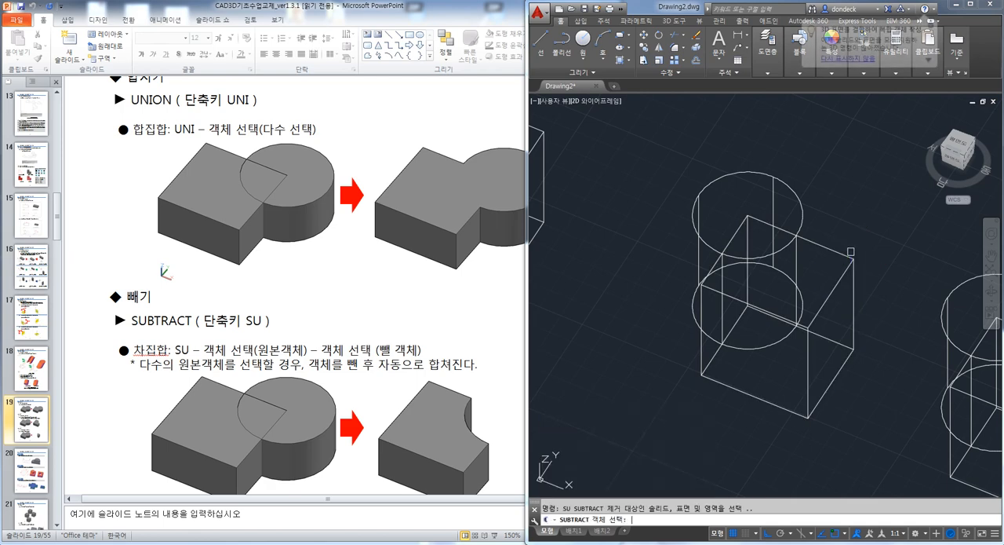
click(845, 253)
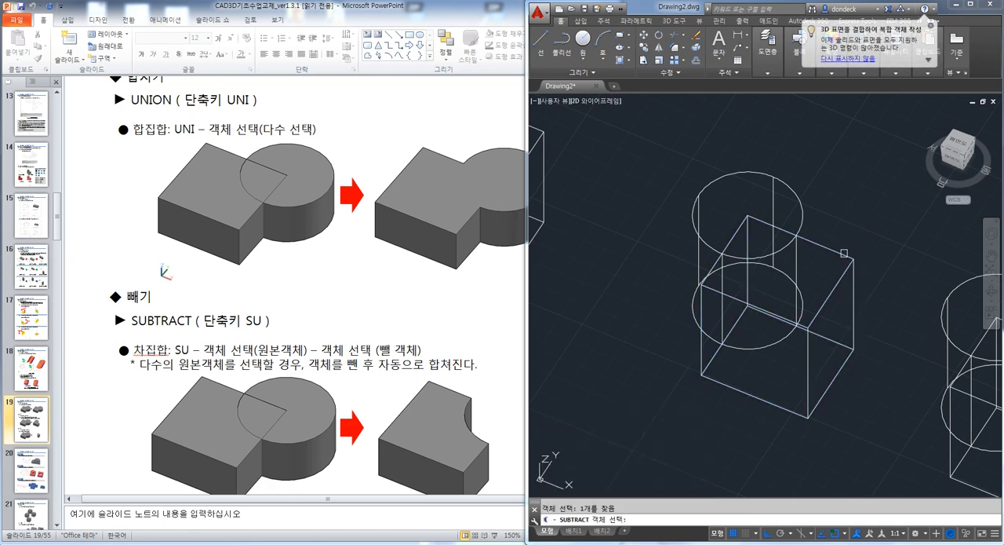
key(Return)
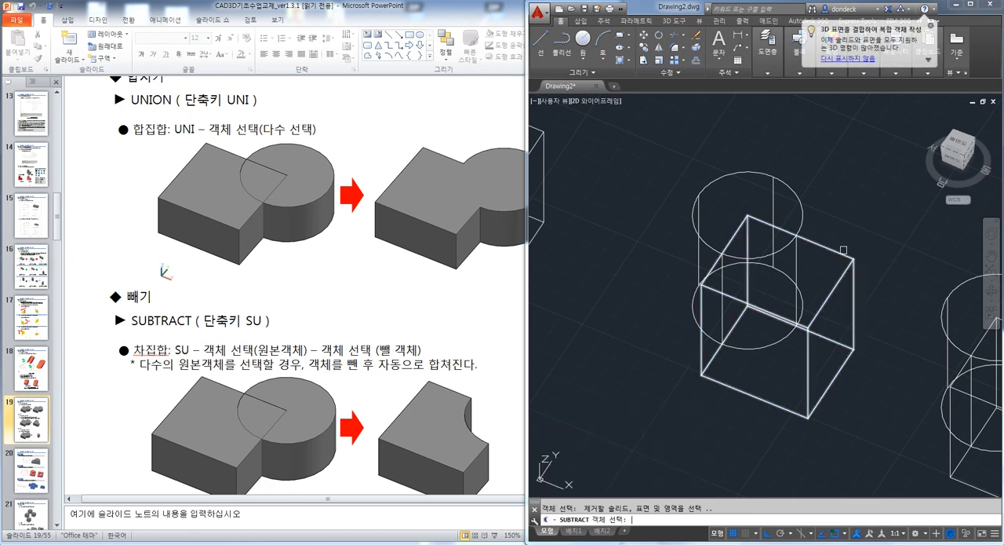
click(799, 196)
key(Return)
Inspect the cut box in wireframe and bring the third box-and-cylinder pair into view
shift+middle_drag(799, 195, 816, 281)
middle_drag(873, 336, 697, 240)
middle_drag(858, 319, 824, 310)
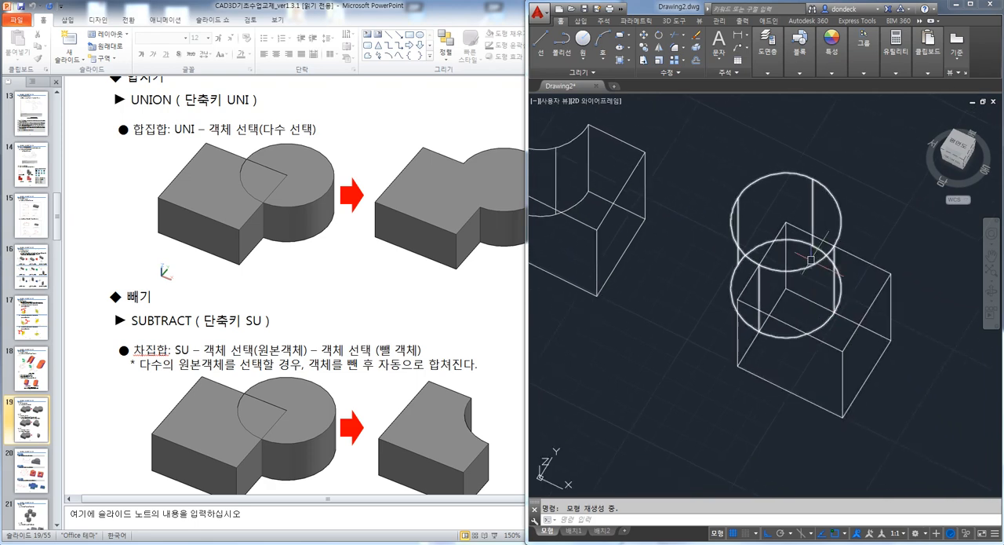
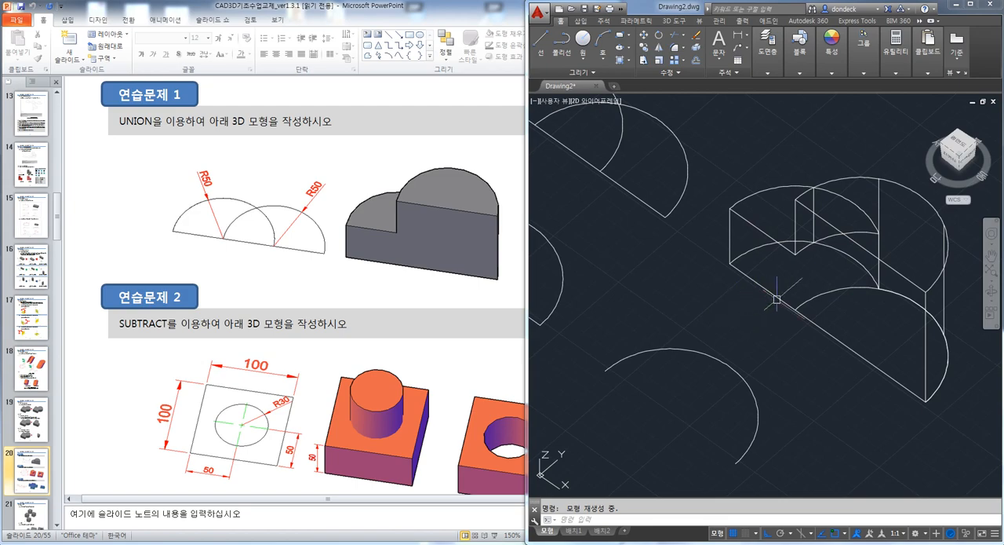
Switch to the PowerPoint handout and bring exercise 2, the SUBTRACT model, into view
scroll(834, 280, down, 2)
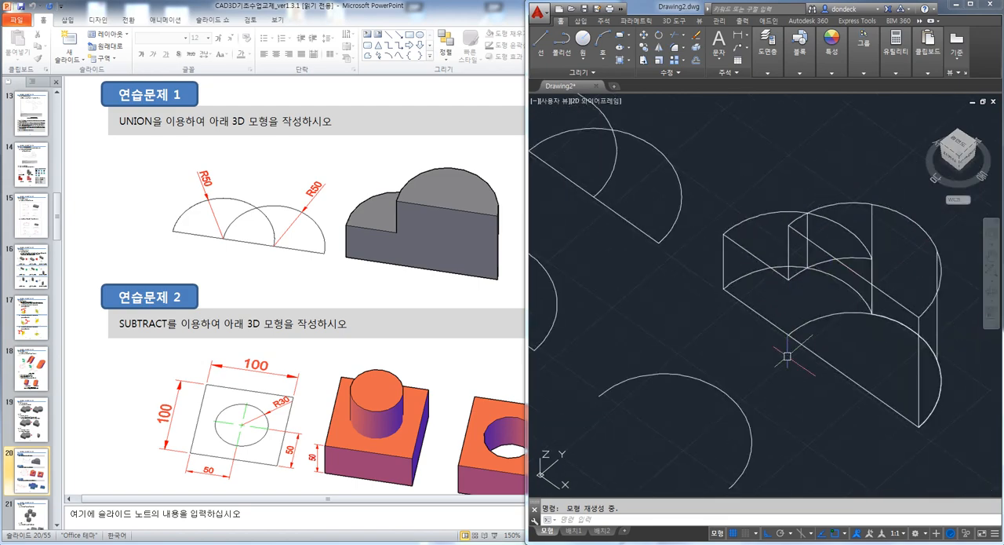
click(430, 306)
scroll(430, 305, down, 2)
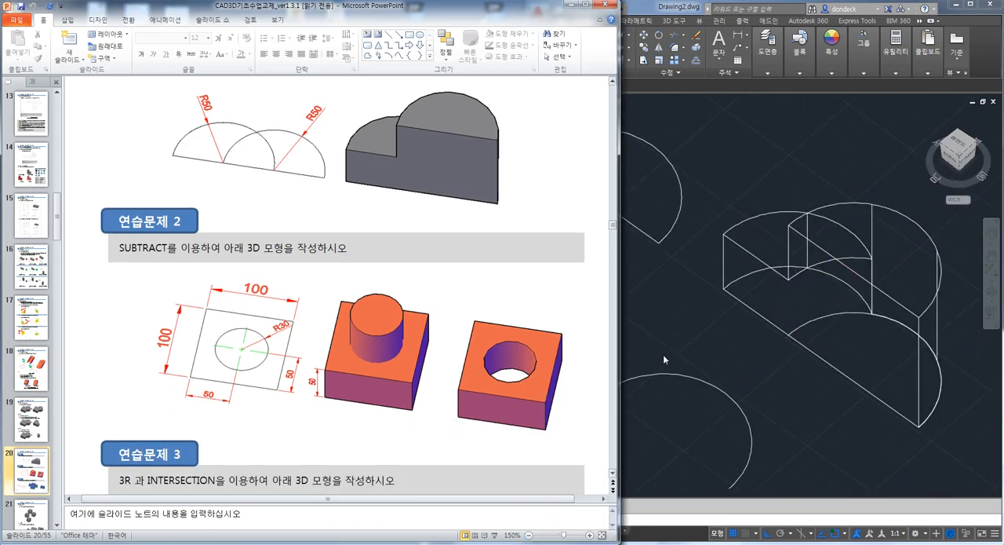
Switch to AutoCAD, set the plan view with PLAN and erase every object in the drawing
click(706, 335)
text(PLAN)
key(Return)
key(Return)
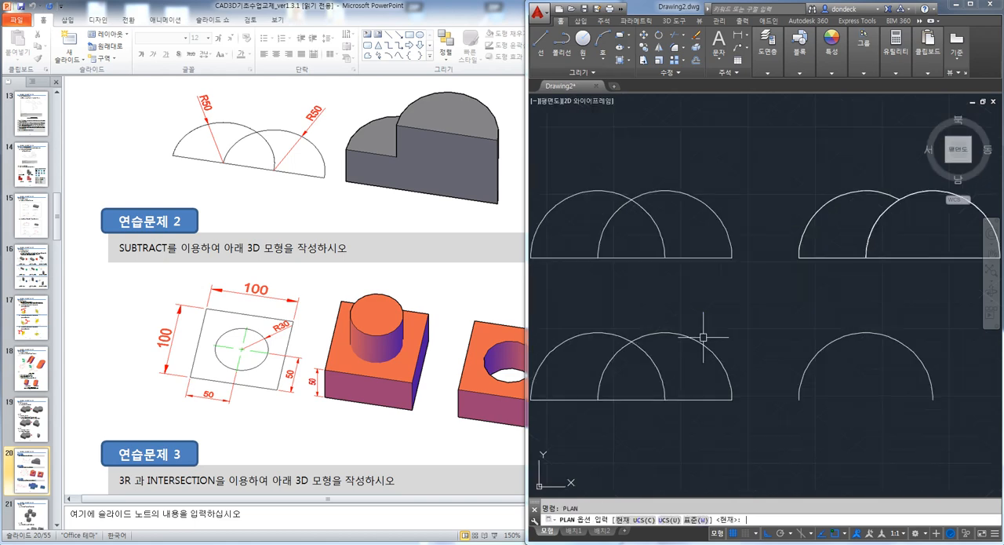
key(ctrl+a)
key(Delete)
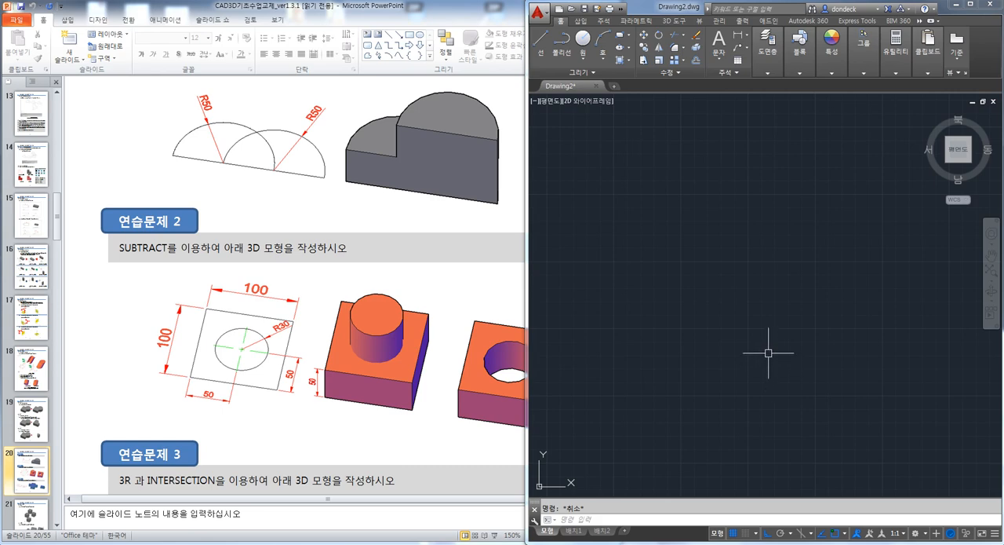
Draw a freehand, nearly square rectangle with RECTANG in the middle of the empty plan view
text(REC)
key(Return)
click(664, 228)
click(823, 377)
key(Escape)
Draw a circle near the centre of the rectangle, keeping it fully inside the outline
text(C)
key(Return)
click(740, 296)
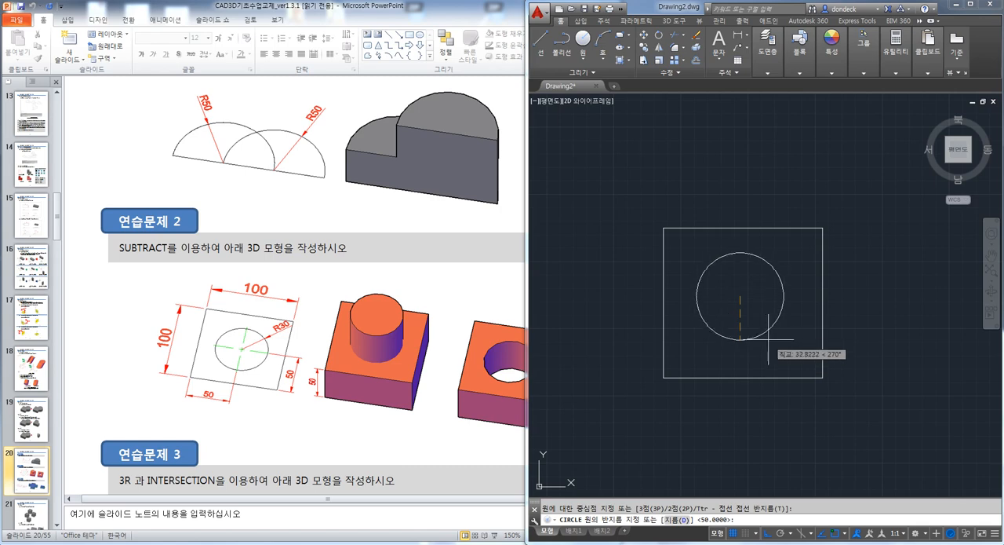
click(764, 326)
Extrude the rectangle upward to a height of 50, working in a tilted 3D view
shift+middle_drag(791, 401, 775, 337)
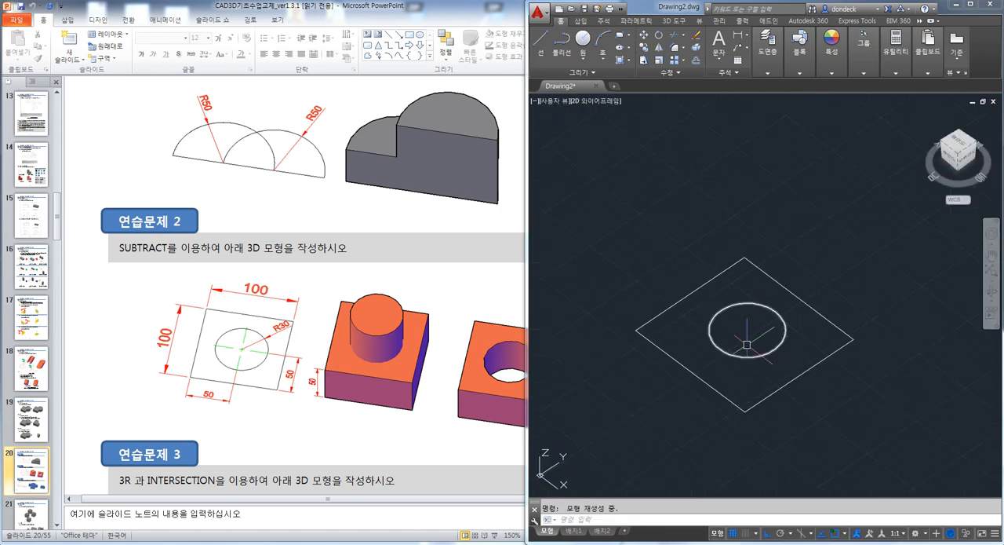
text(EXT)
key(Return)
click(780, 283)
key(Return)
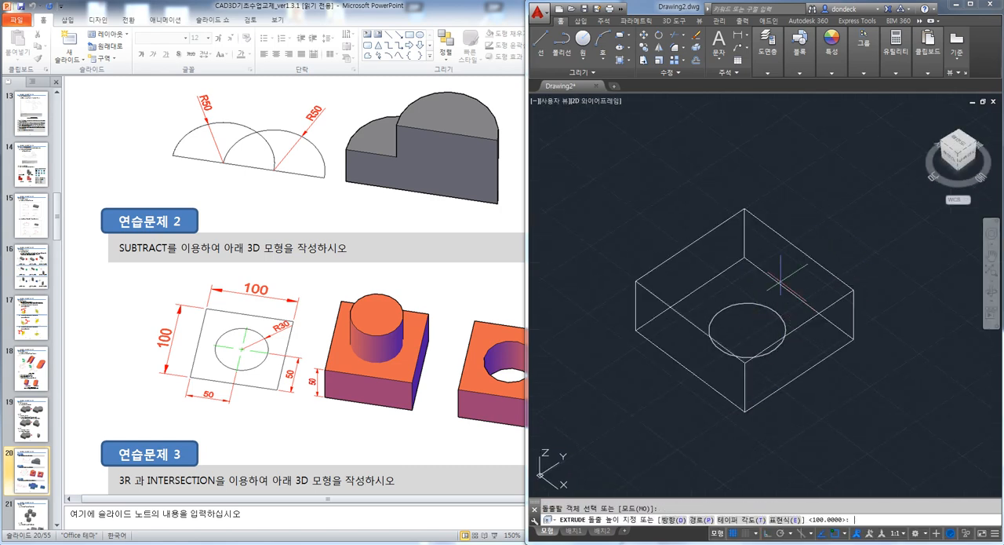
click(777, 243)
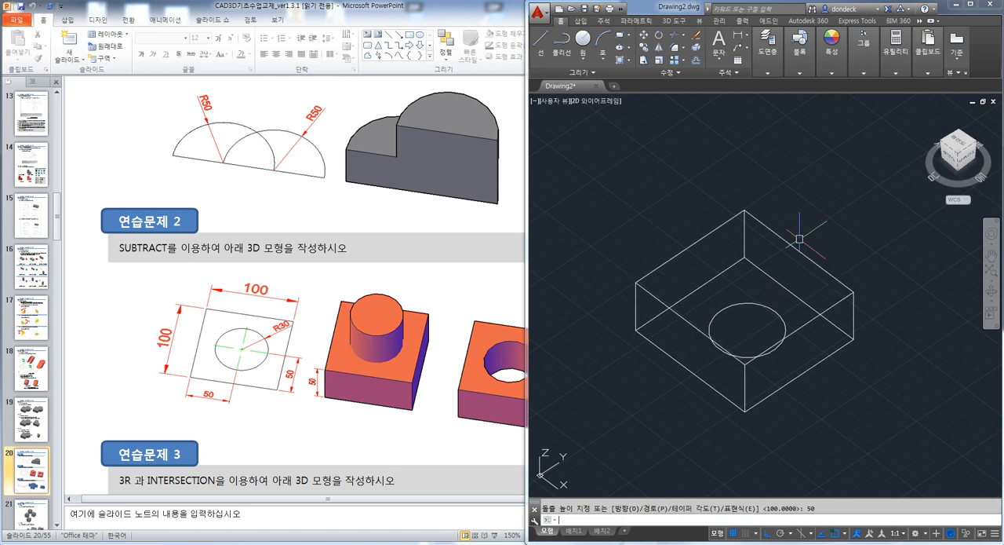
Extrude the circle upward into a cylinder that extends well above the box
click(773, 308)
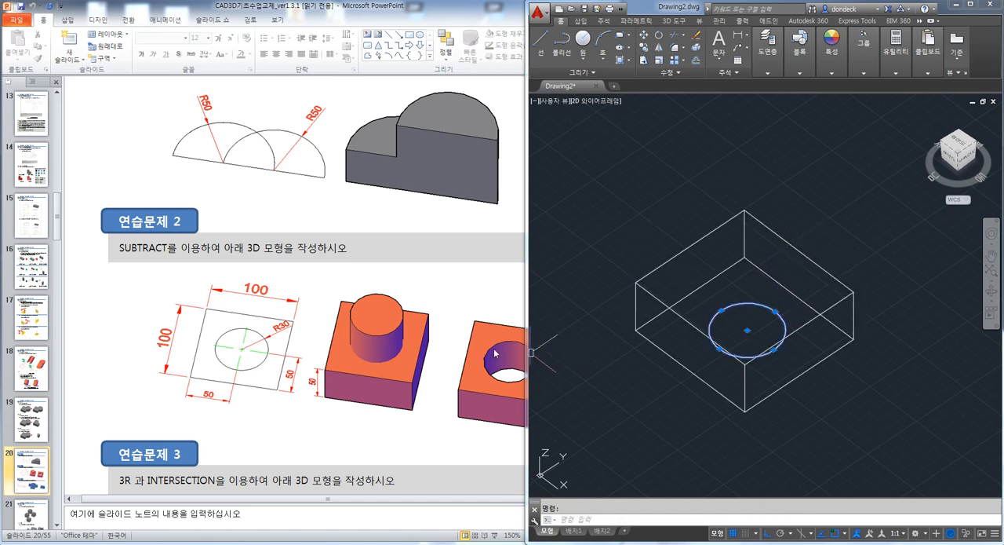
key(Escape)
text(EXT)
key(Return)
click(768, 308)
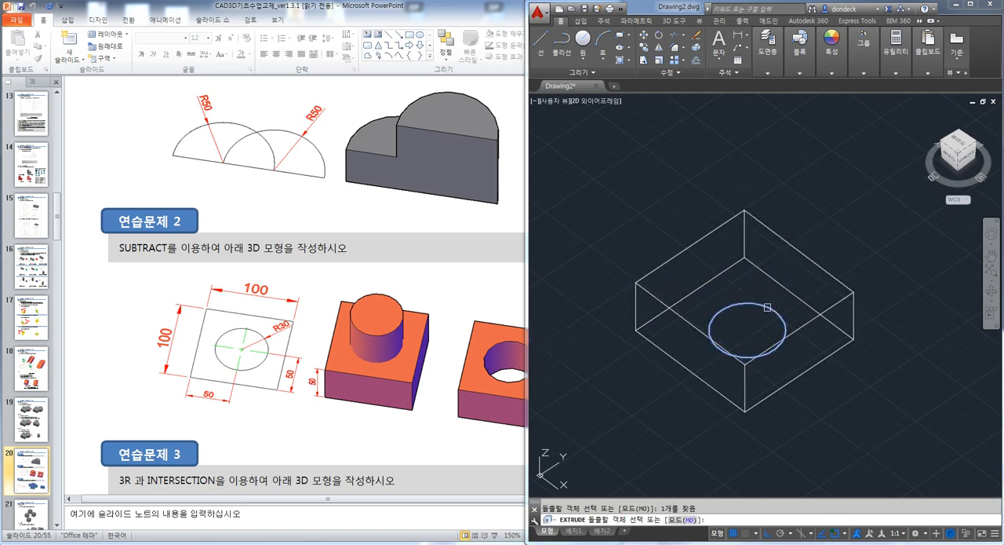
key(Return)
click(805, 120)
Subtract the cylinder from the box with SUBTRACT to cut a round through hole
mouse_move(700, 285)
shift+middle_down()
mouse_move(778, 258)
mouse_move(705, 276)
shift+middle_up()
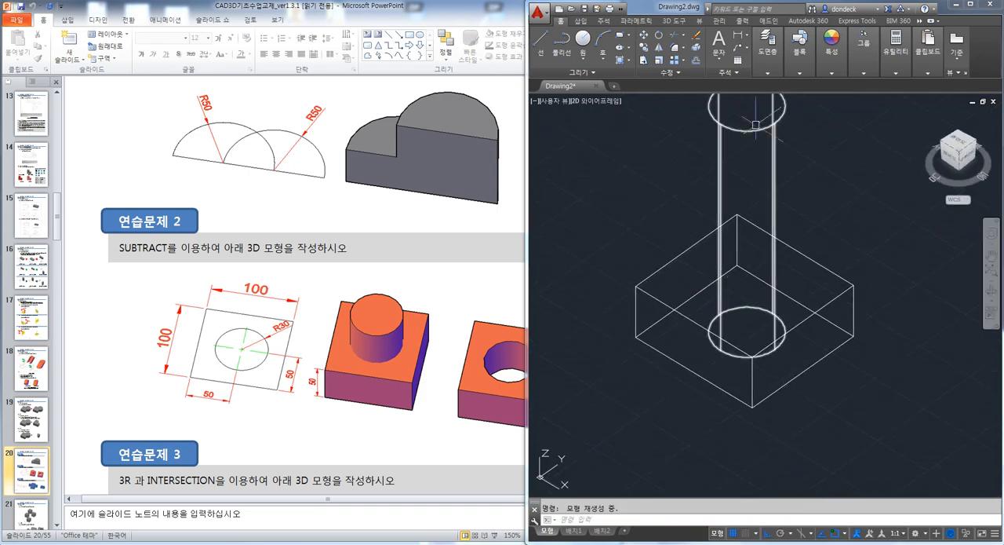
text(su)
key(Return)
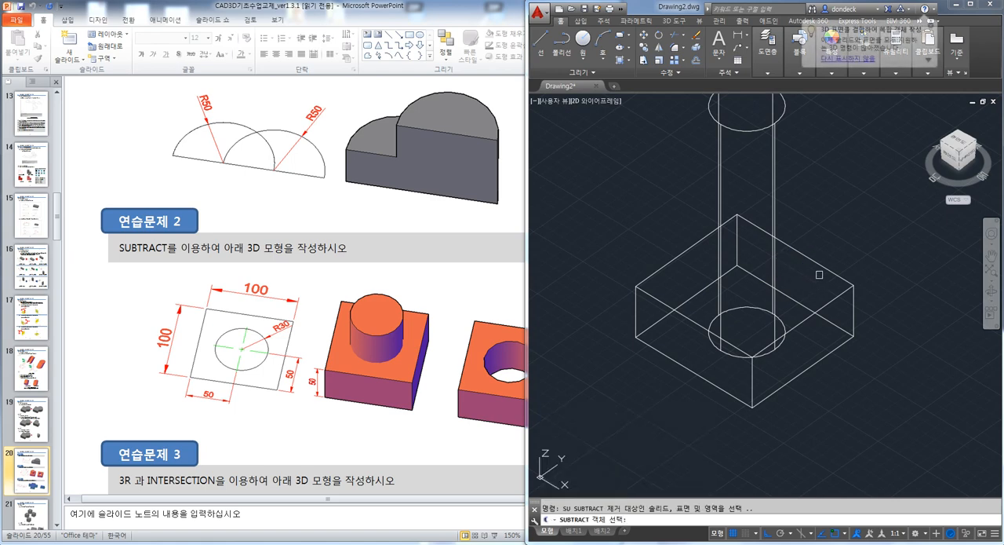
click(820, 265)
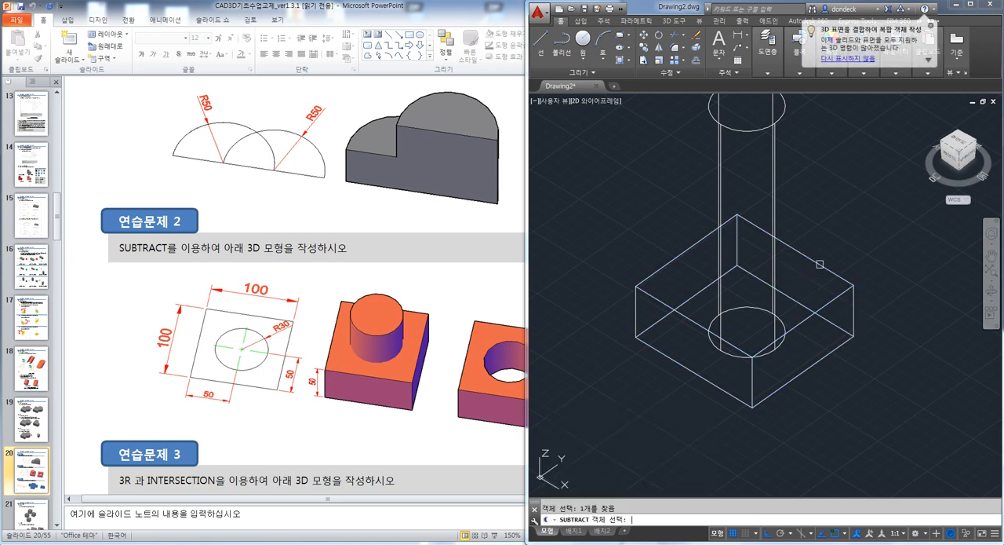
click(773, 182)
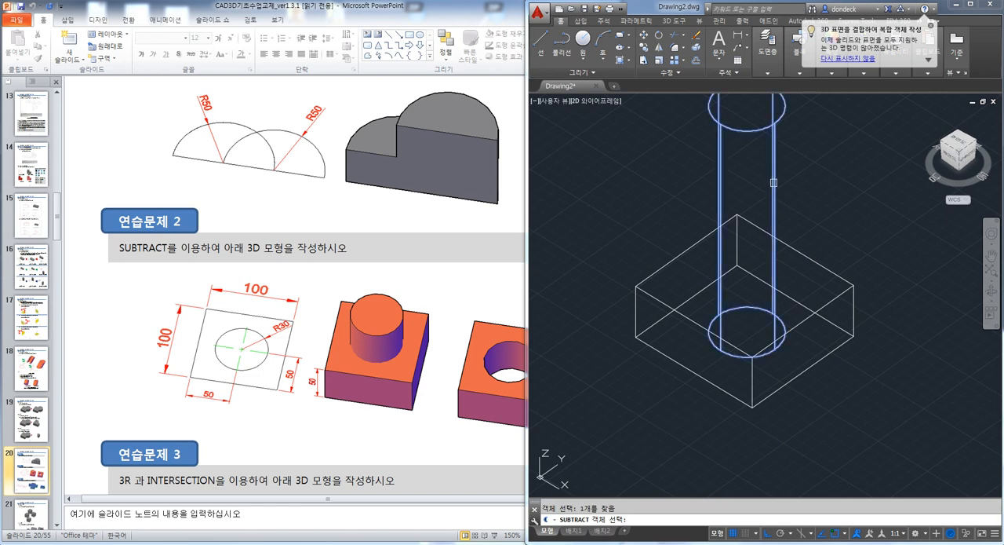
key(Return)
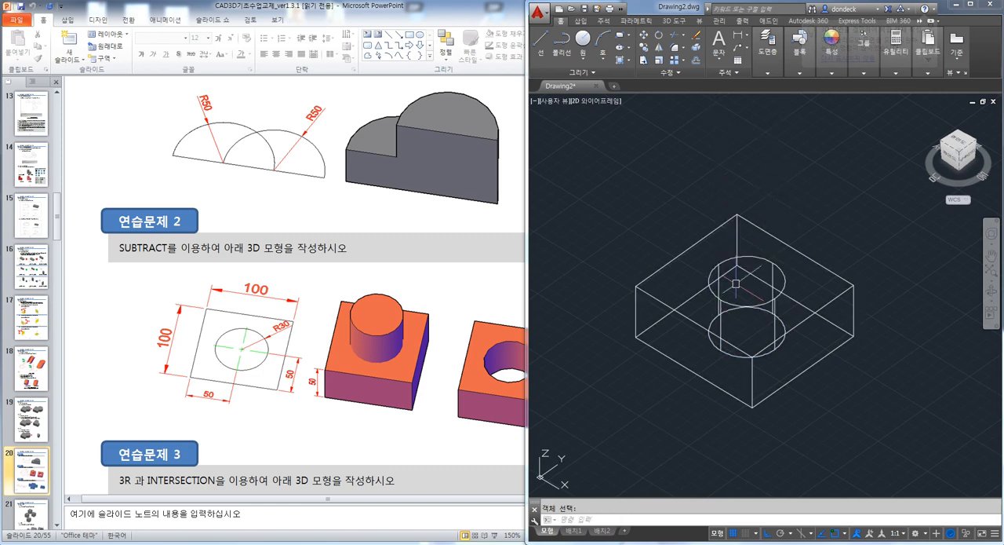
Set the visual style to Shades of Gray and inspect the box with its round hole
text(sha)
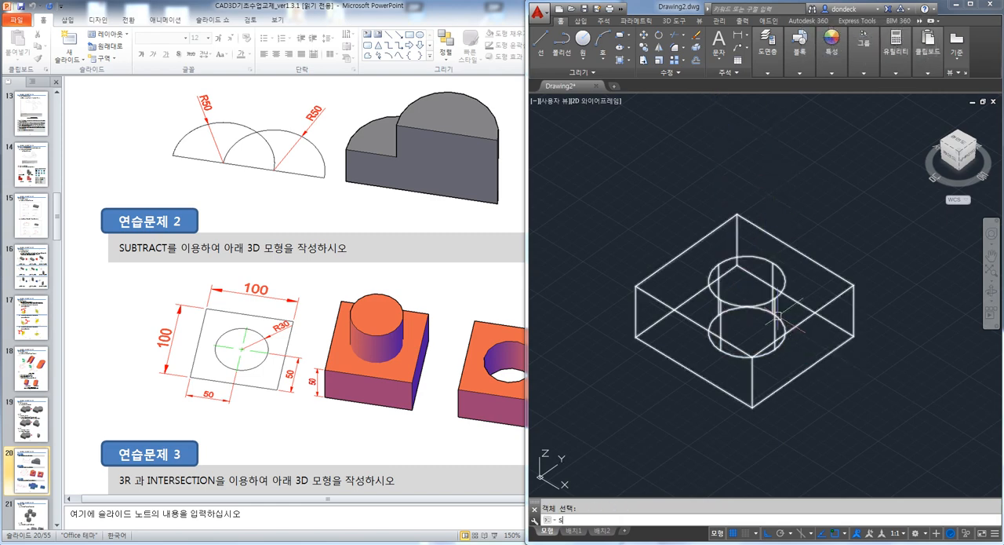
key(Return)
key(Escape)
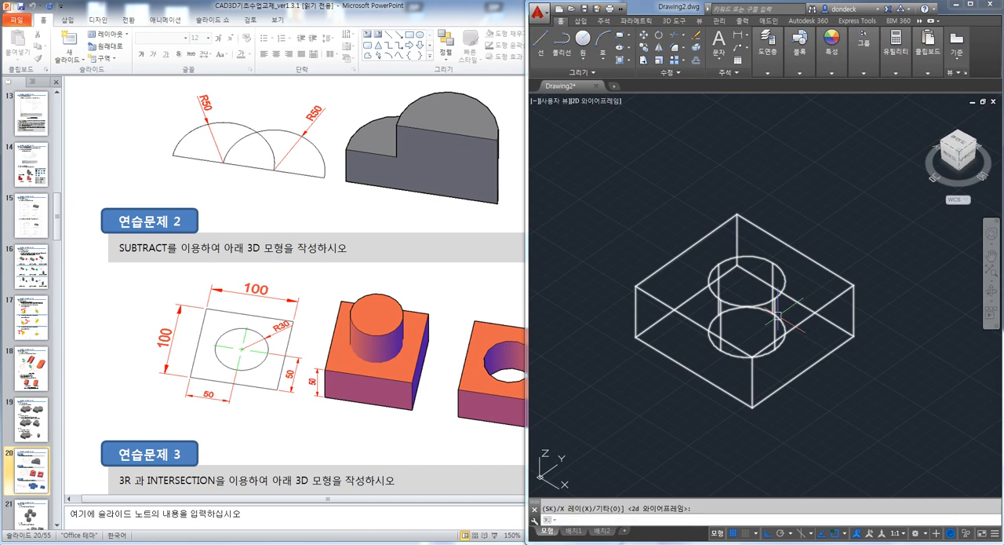
text(sha)
key(Return)
text(g)
key(Return)
key(Escape)
mouse_move(778, 316)
shift+middle_down()
mouse_move(775, 361)
mouse_move(773, 309)
mouse_move(756, 322)
shift+middle_up()
Consult exercise 3 in the PowerPoint handout, then set AutoCAD to plan view and erase the box with the hole
click(483, 290)
scroll(483, 290, down, 3)
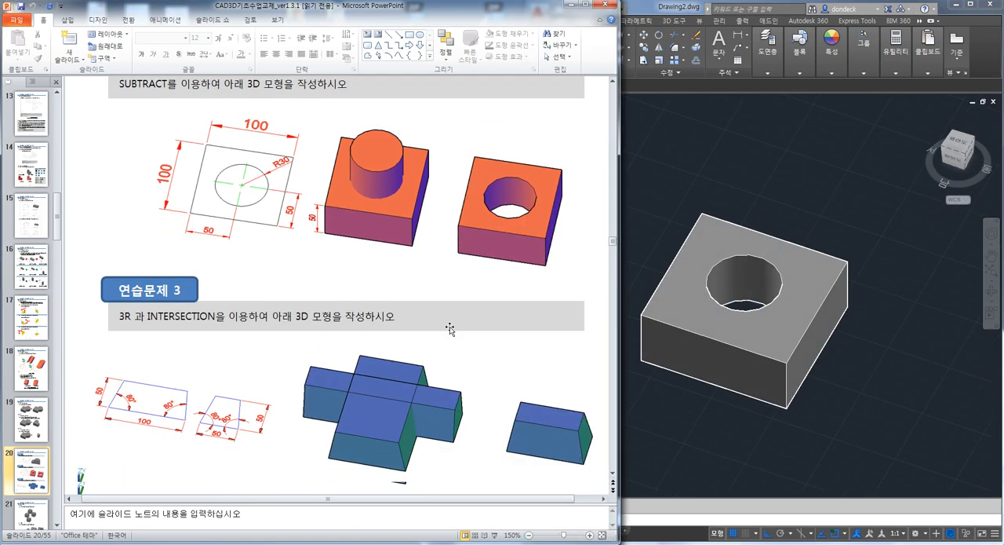
click(849, 329)
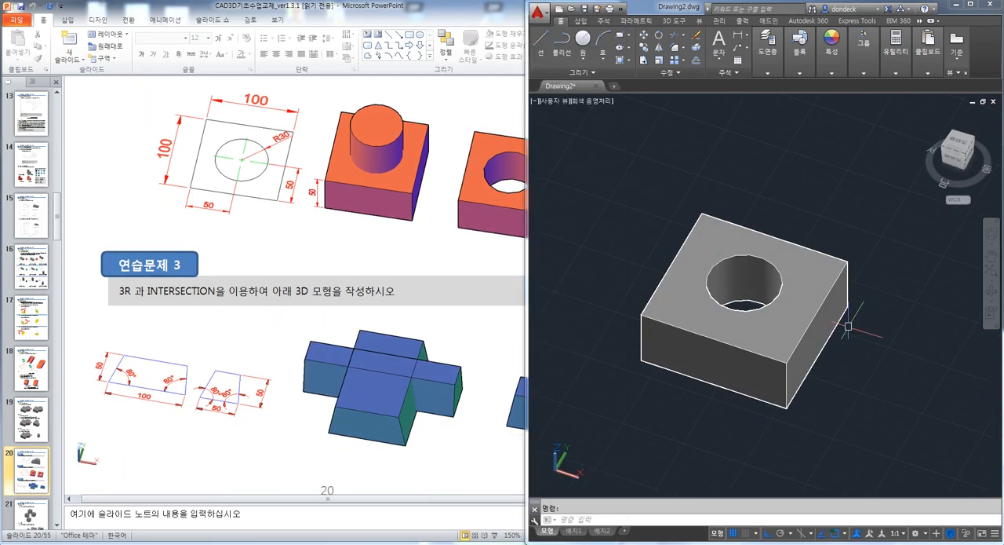
text(PLAN)
key(Return)
key(Return)
key(ctrl+a)
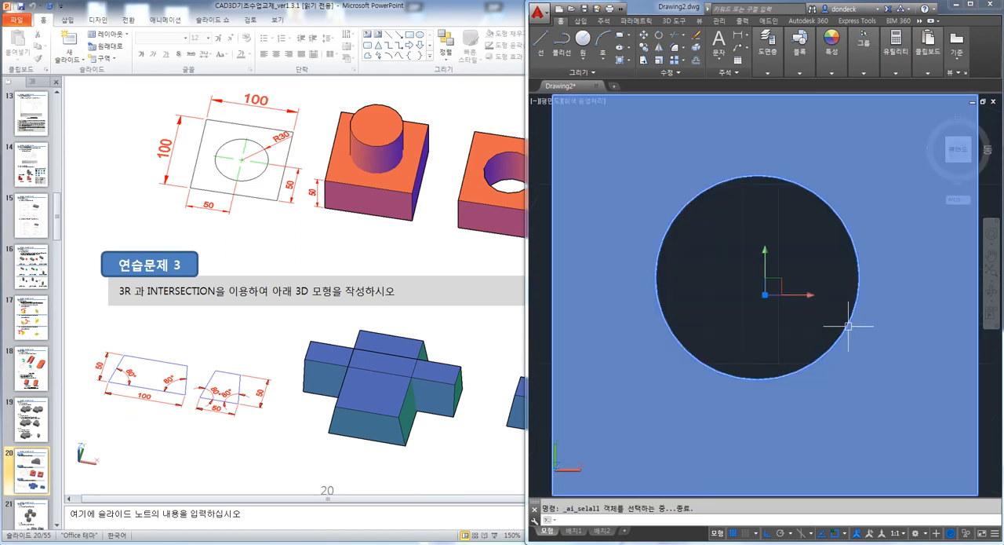
click(779, 306)
key(Escape)
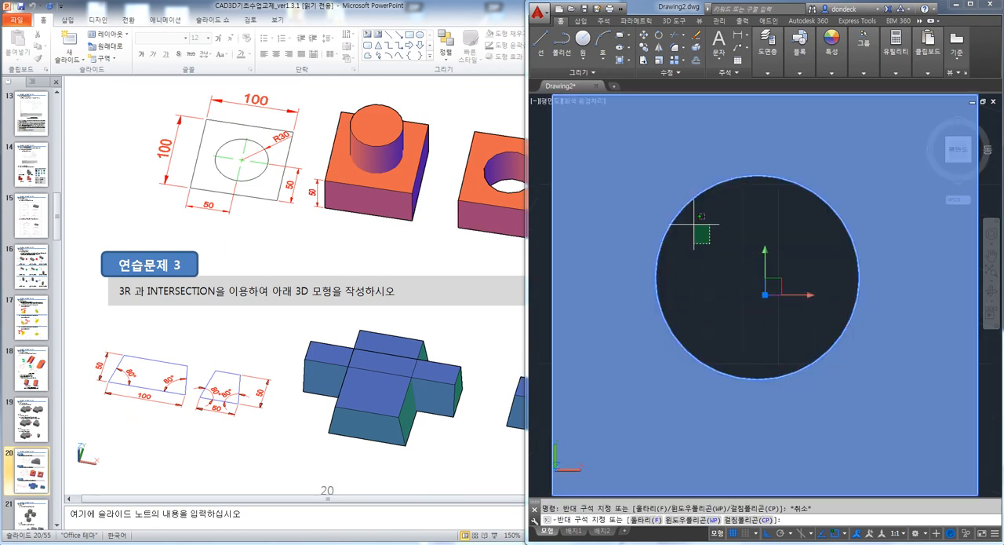
click(662, 192)
key(Delete)
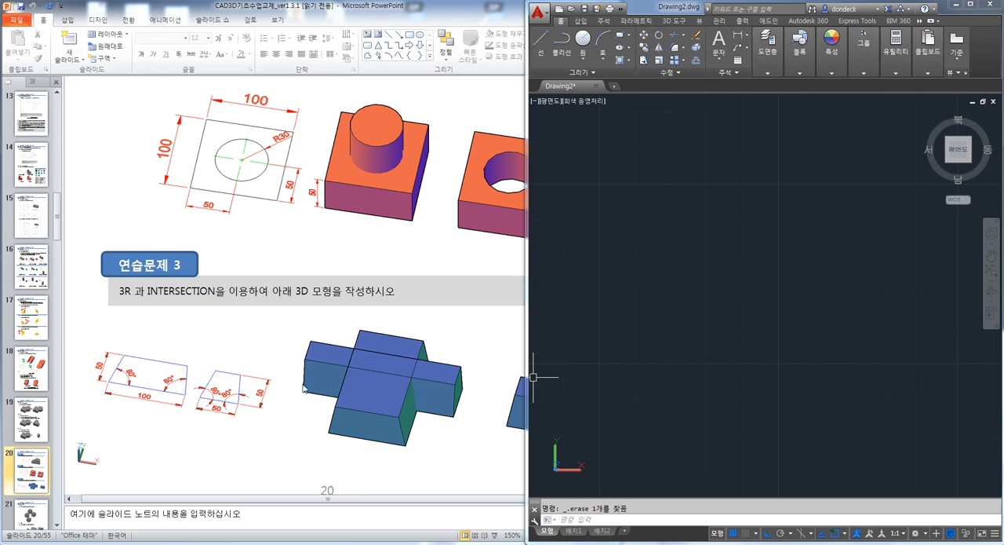
Read the exercise 3 instruction about 3R and INTERSECTION in the PowerPoint handout
click(390, 463)
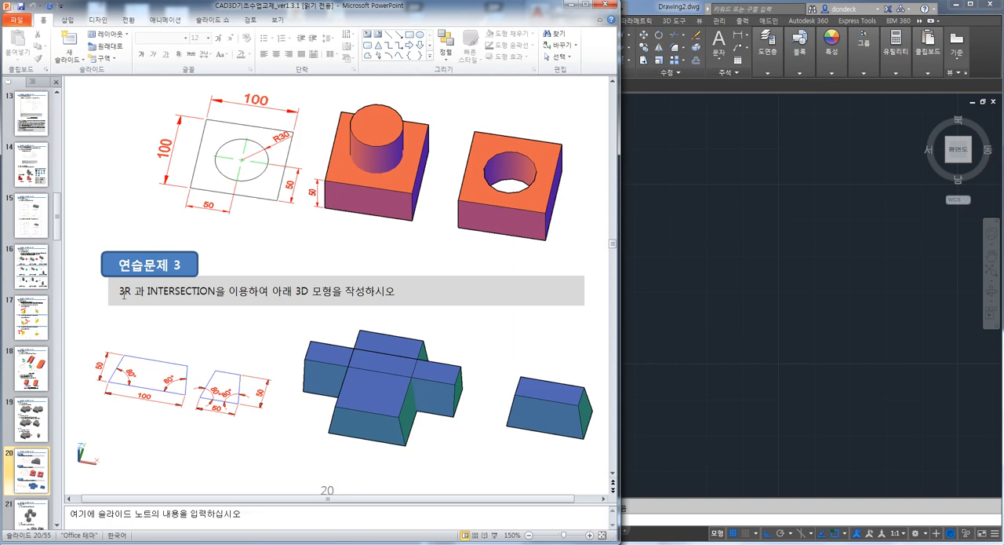
drag(120, 292, 395, 292)
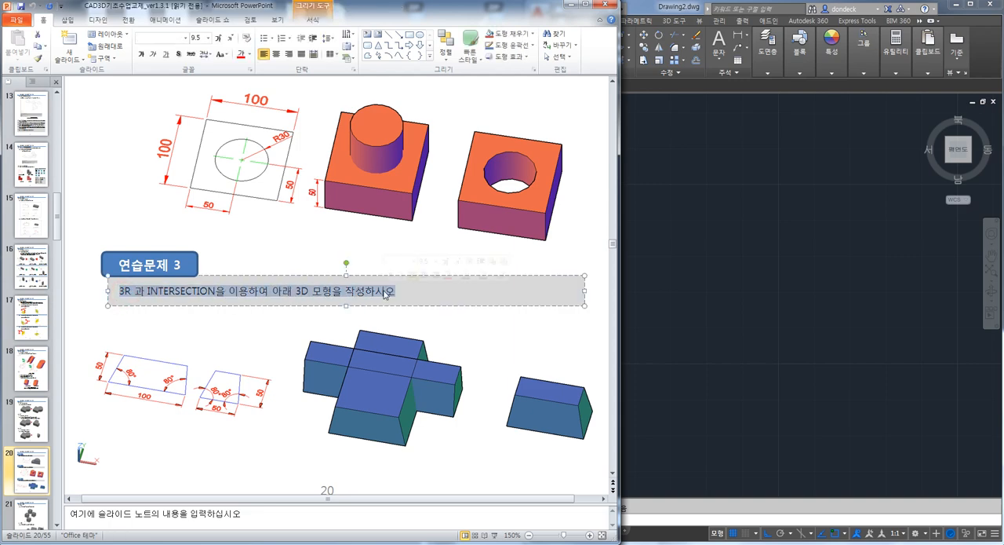
click(196, 291)
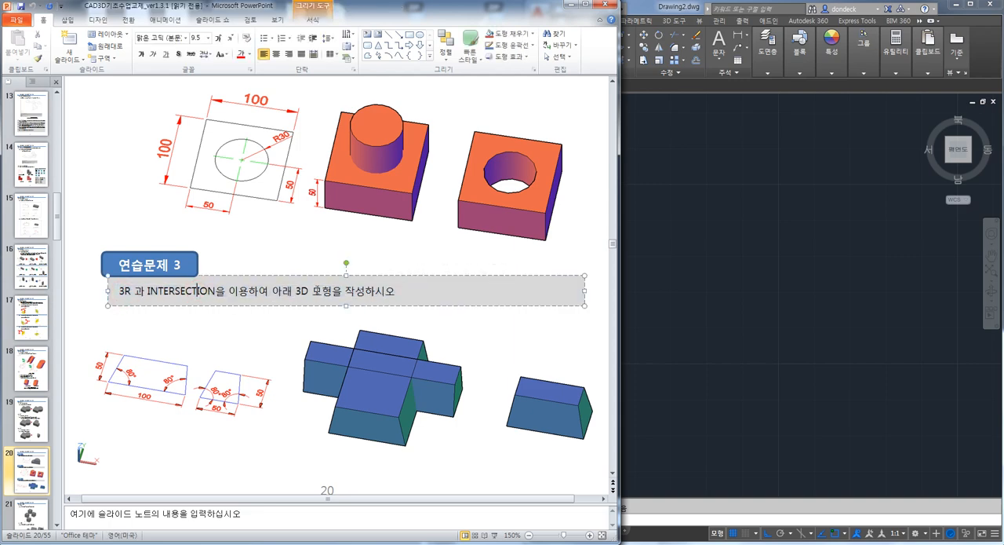
Switch to AutoCAD and draw a horizontal and a vertical construction line through one point with XLINE
click(758, 356)
key(Escape)
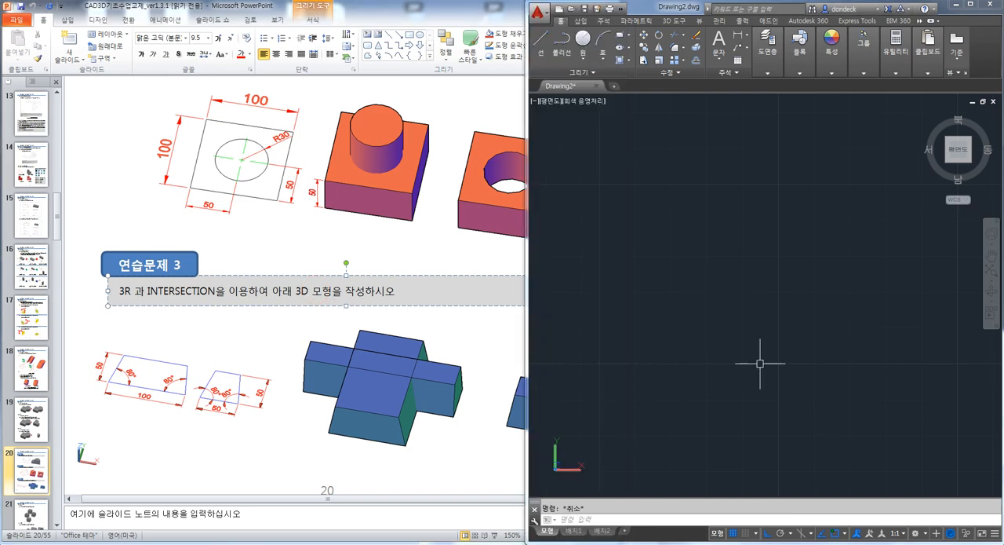
text(xl)
key(space)
click(730, 297)
click(774, 270)
click(745, 235)
key(Escape)
middle_drag(777, 328, 731, 338)
key(Escape)
Offset the vertical construction line by 100 toward the east side
text(o)
key(space)
text(100)
key(space)
click(683, 283)
click(765, 271)
middle_drag(730, 321, 743, 348)
scroll(695, 322, up, 5)
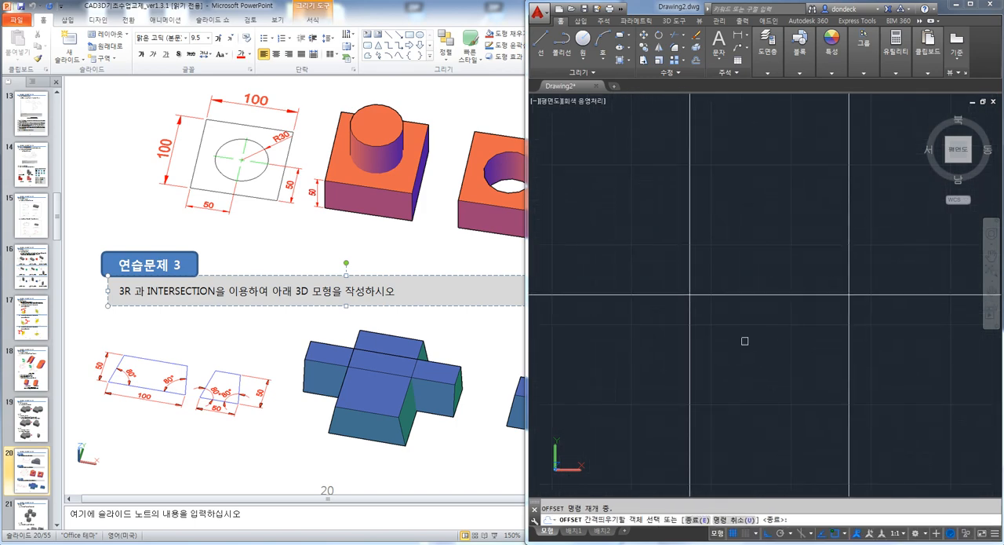
text(80)
key(Return)
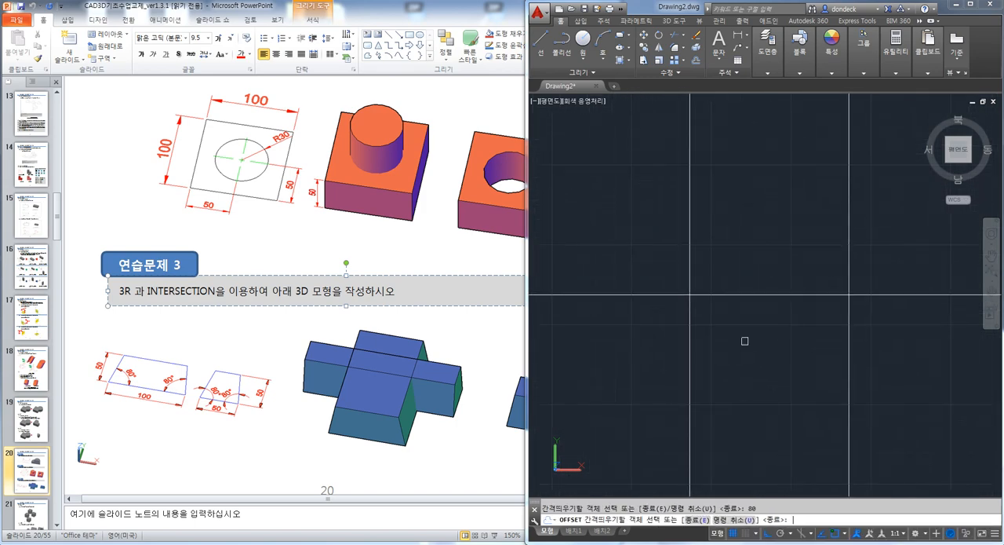
key(Escape)
key(Escape)
Draw a construction line at 80 degrees through the intersection of the horizontal line and the original vertical line
text(xl)
key(Return)
text(a)
key(Return)
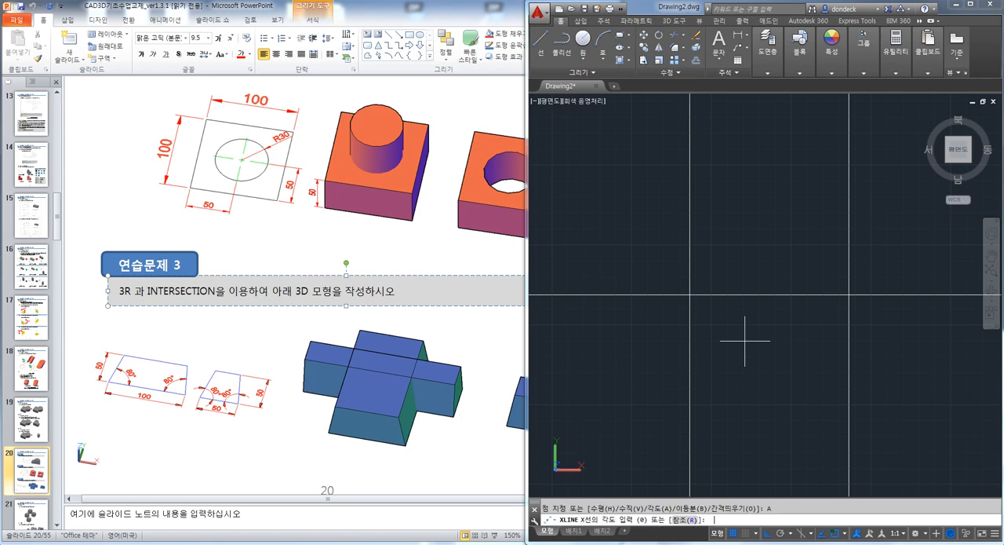
text(80)
key(Return)
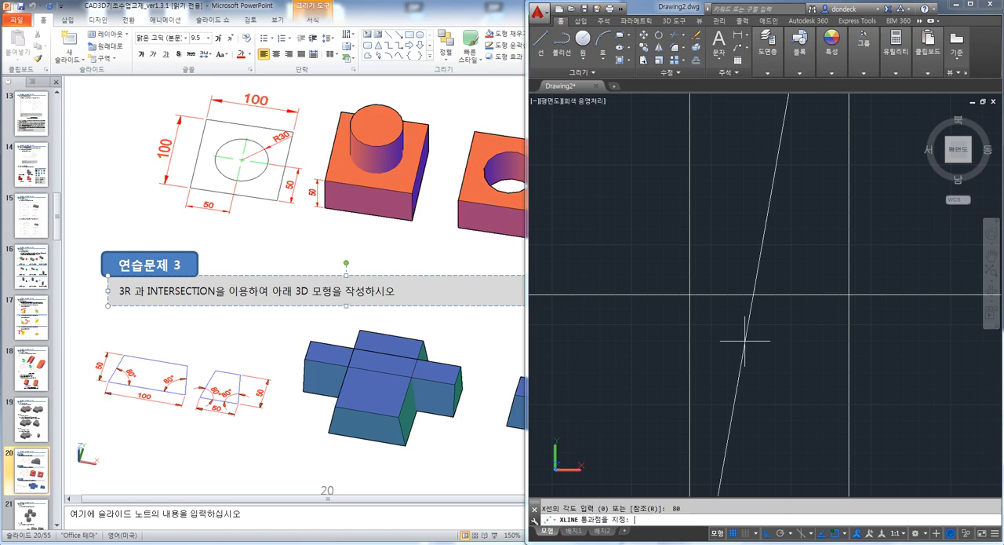
click(689, 294)
key(Escape)
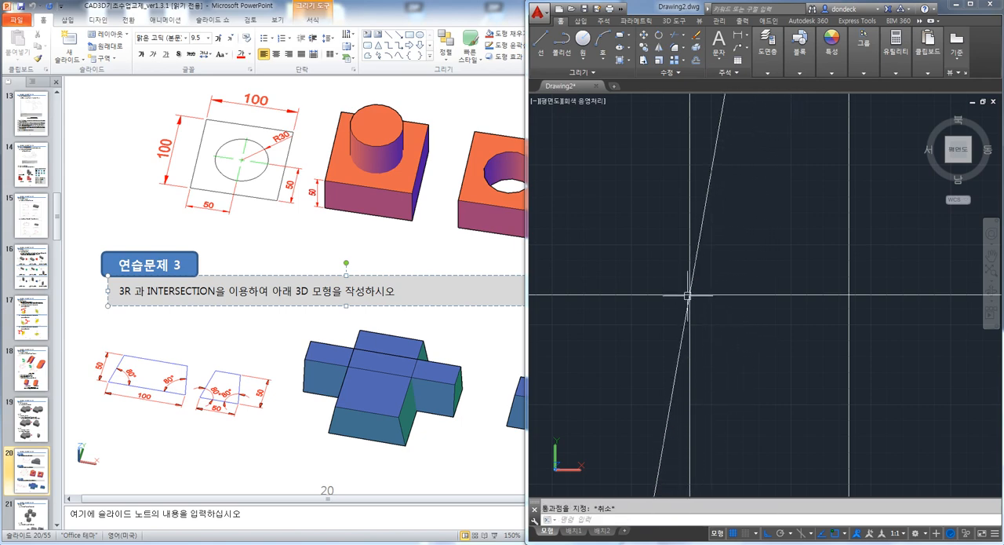
Draw a construction line at 100 degrees through the intersection of the horizontal line and the offset vertical line
key(Return)
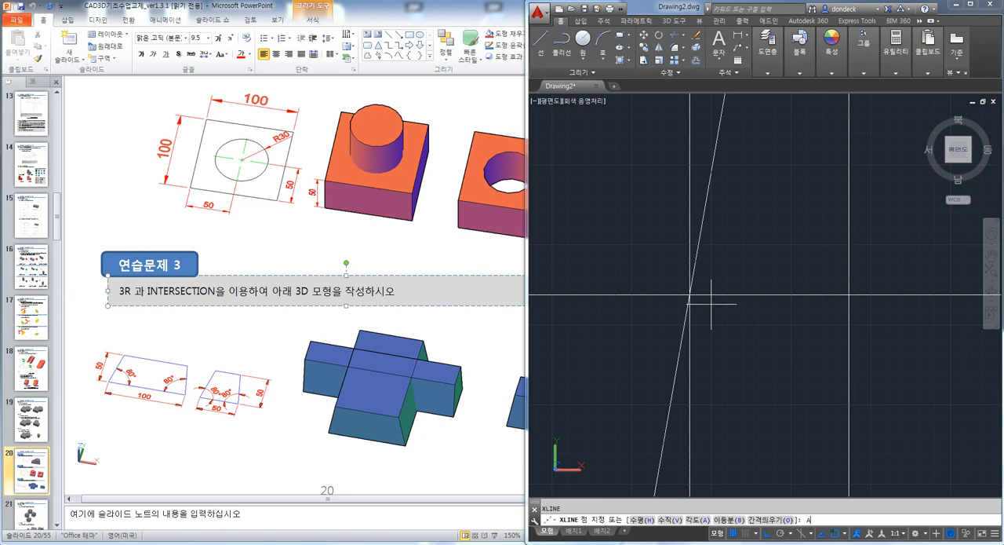
text(a)
key(Return)
text(100)
key(Return)
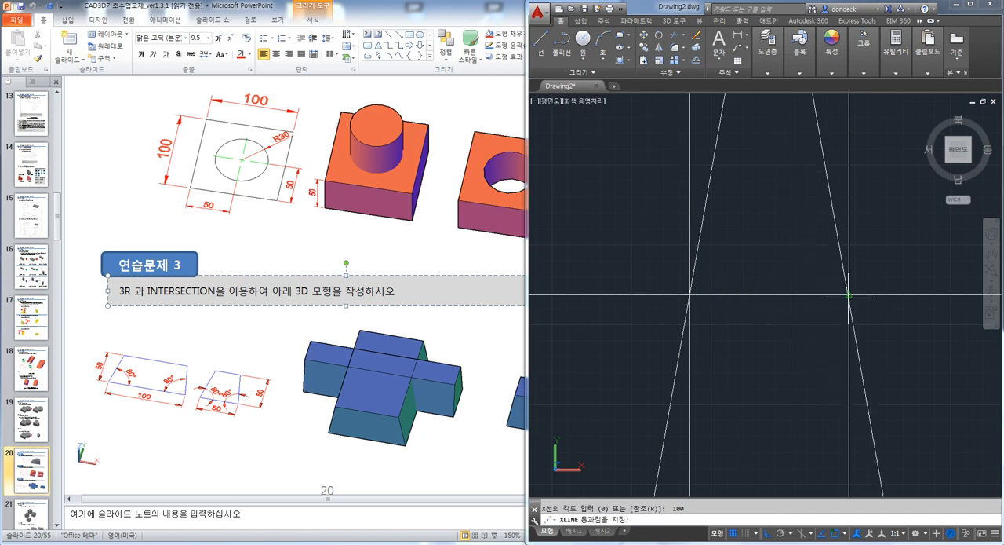
click(849, 295)
key(Escape)
Offset the horizontal construction line upward by 50
text(o)
key(Return)
text(50)
key(Return)
click(813, 294)
click(809, 267)
key(Return)
Join the two slanted lines and the two horizontal lines at their corners with FILLET to form a closed trapezoid
text(f)
key(Return)
click(706, 202)
click(835, 228)
key(Return)
click(839, 237)
click(810, 295)
key(Return)
click(797, 296)
click(701, 248)
Erase the two leftover vertical construction lines, keeping only the trapezoid
click(900, 395)
click(623, 354)
key(Delete)
scroll(690, 351, down, 2)
middle_drag(690, 351, 600, 353)
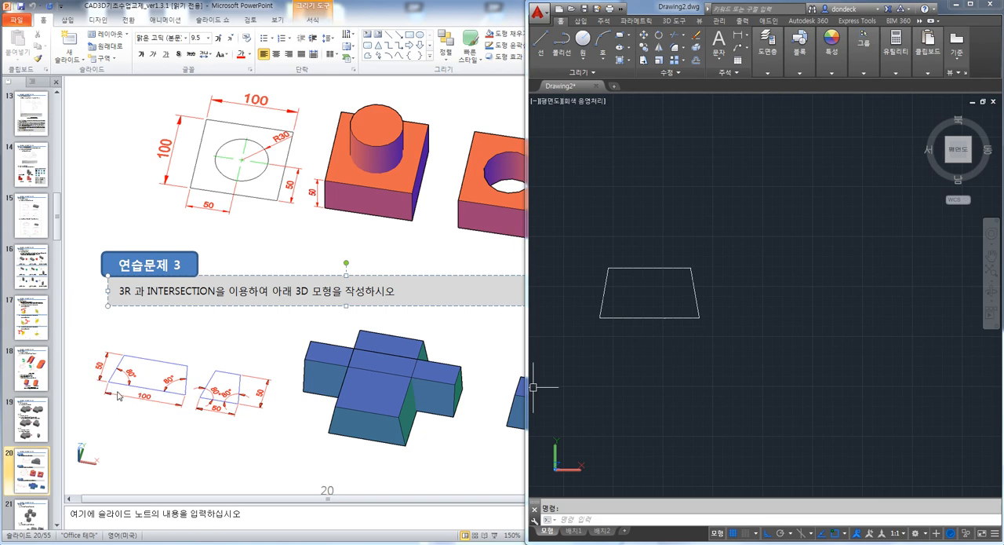
Copy the whole trapezoid horizontally to a free spot beside the original
text(cp)
key(Return)
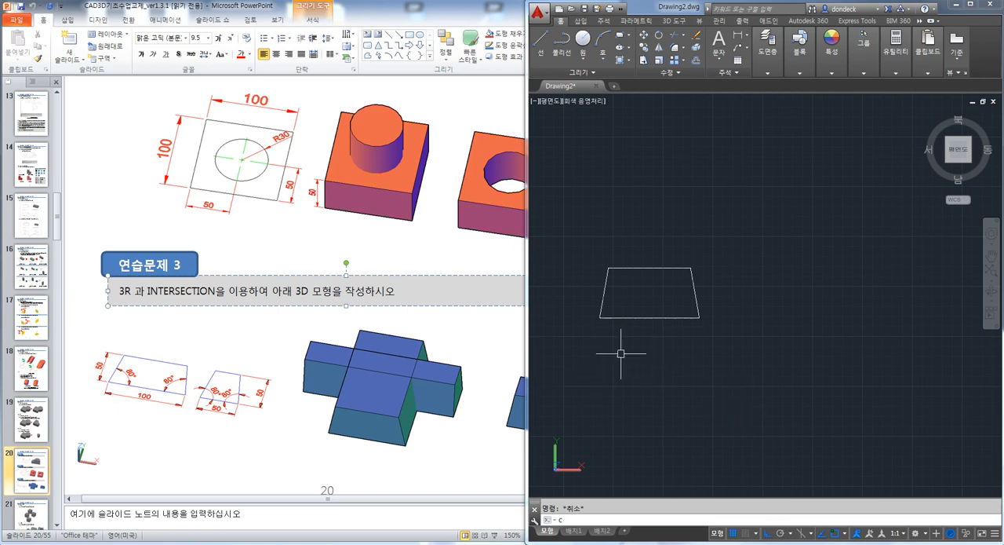
click(744, 362)
click(582, 223)
key(Return)
click(656, 376)
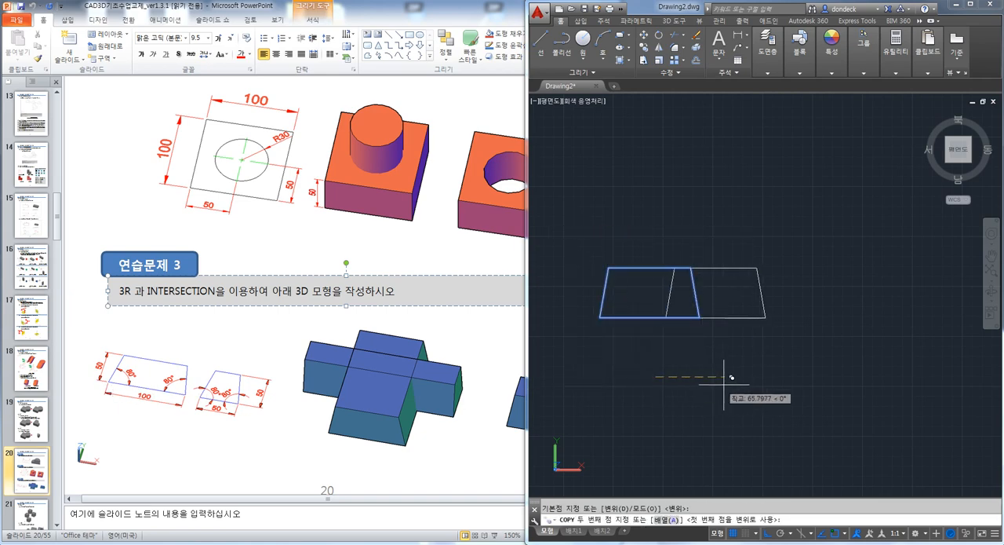
click(775, 374)
key(Escape)
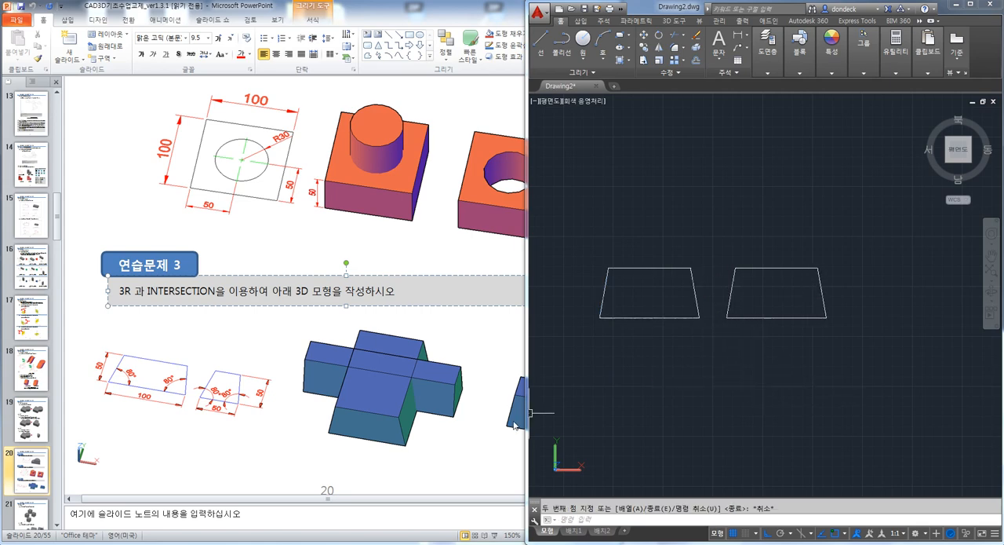
Shorten the base line of the copied trapezoid to a total length of 50 from its far end
key(Return)
text(t)
key(Return)
text(50)
key(Return)
click(804, 318)
key(Escape)
Move the copy's detached slanted side so its lower endpoint meets the end of the shortened base line
scroll(810, 318, up, 2)
key(Escape)
text(m)
key(Return)
click(880, 351)
click(828, 320)
key(Return)
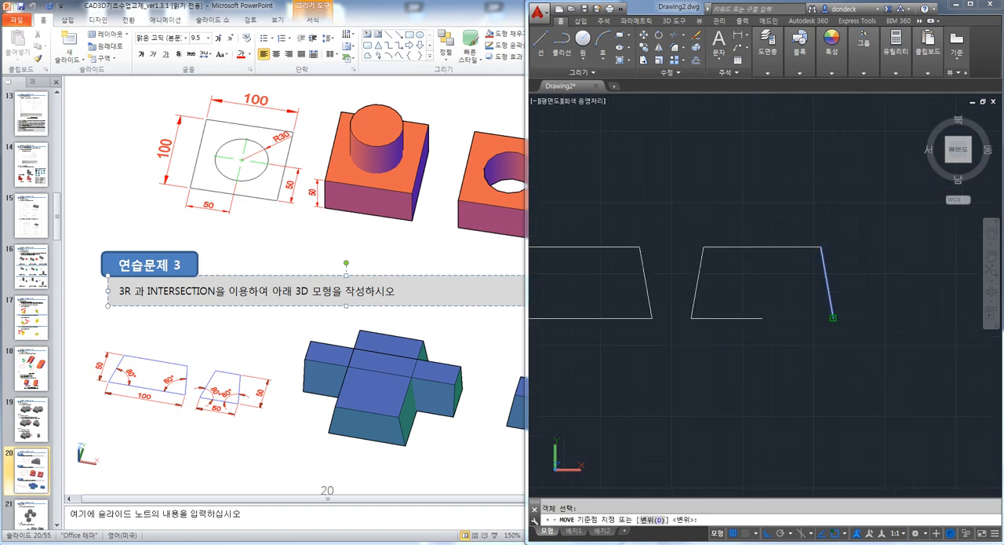
click(834, 318)
click(761, 318)
text(f)
key(Return)
click(733, 247)
key(Escape)
Trim the part of the upper line that overhangs the moved slanted side, closing the narrow trapezoid
text(tr)
key(Return)
key(Return)
click(823, 227)
click(809, 311)
key(Escape)
middle_drag(715, 351, 796, 353)
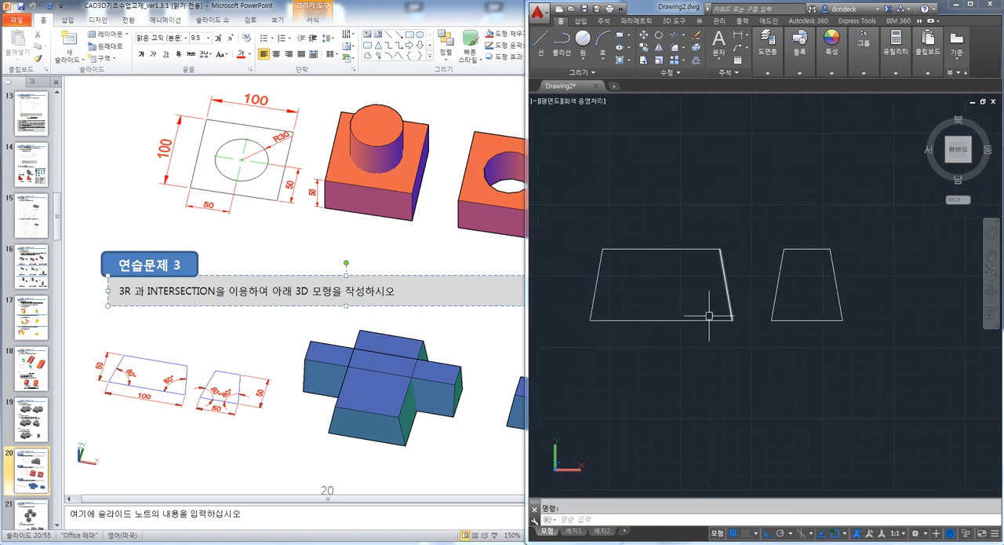
Copy the wide and narrow trapezoids together straight down twice, making three sets of profiles
mouse_move(728, 343)
middle_down()
mouse_move(756, 309)
mouse_move(757, 319)
middle_up()
scroll(767, 252, up, 2)
scroll(737, 279, down, 2)
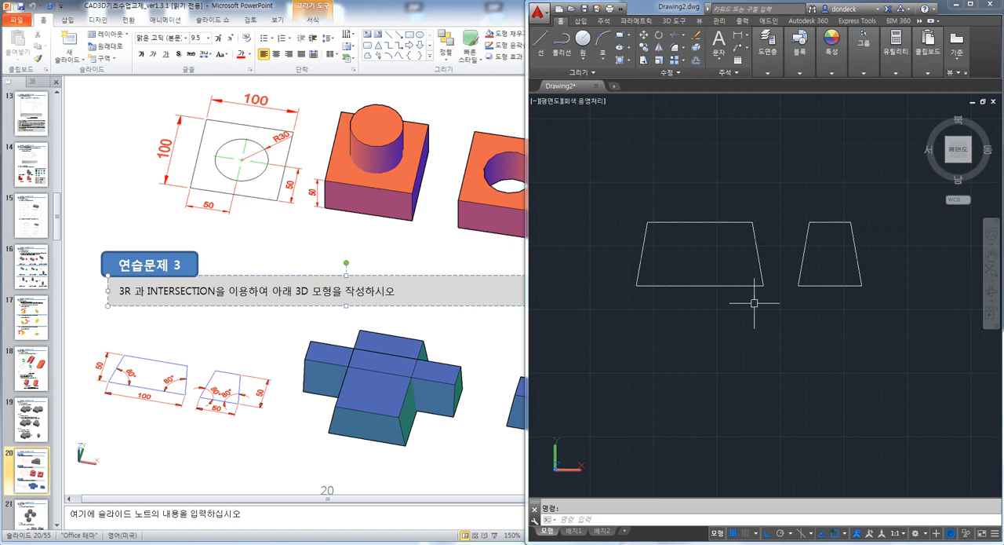
scroll(801, 319, down, 2)
middle_drag(800, 334, 727, 290)
text(o)
key(Return)
click(798, 278)
click(607, 180)
key(Return)
click(841, 212)
click(840, 324)
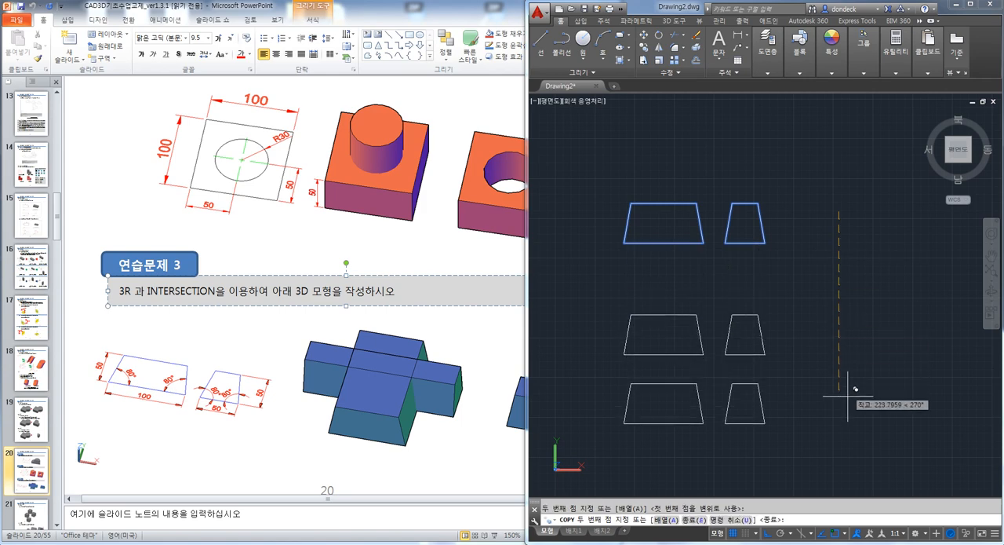
click(841, 446)
key(Escape)
Convert the wide and the narrow trapezoid outlines of the lowest set into two separate regions
shift+middle_drag(707, 345, 735, 310)
scroll(706, 314, up, 2)
text(reg)
key(Return)
click(768, 317)
click(680, 288)
click(627, 349)
key(Return)
key(Return)
click(832, 369)
click(787, 314)
key(Return)
mouse_move(810, 372)
shift+middle_down()
mouse_move(784, 352)
mouse_move(801, 370)
shift+middle_up()
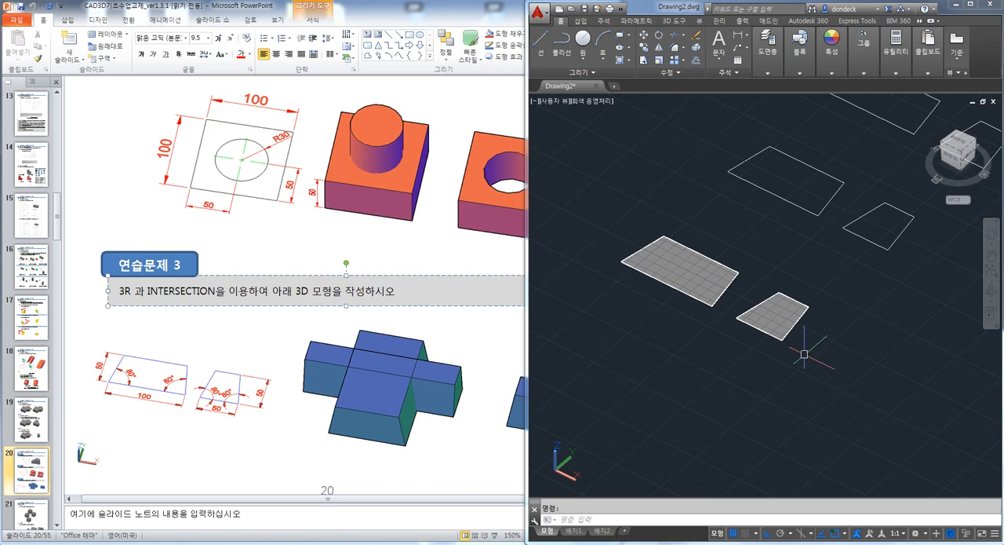
Extrude the wide trapezoid region to a height of about 267 and the narrow one to about 292
key(Return)
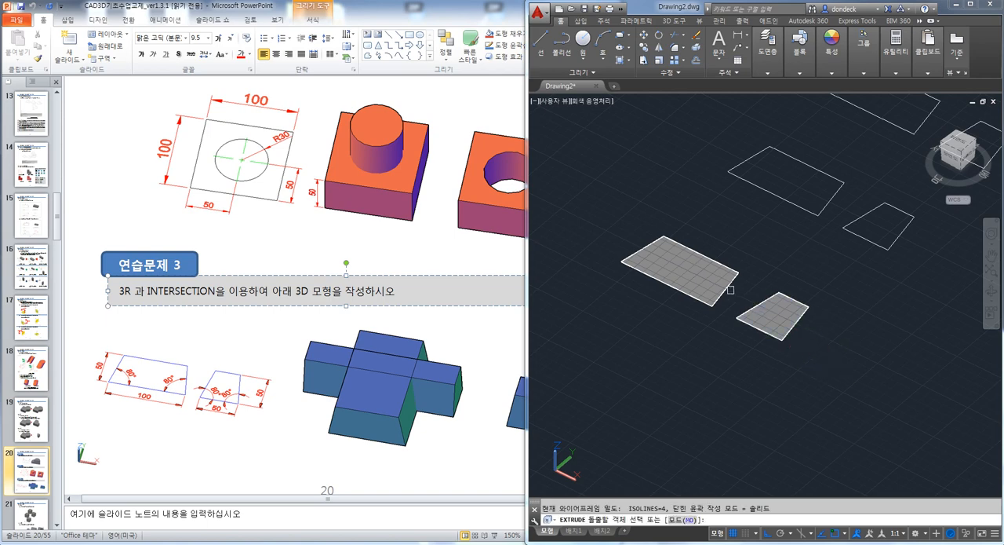
click(731, 292)
key(Return)
scroll(727, 229, down, 2)
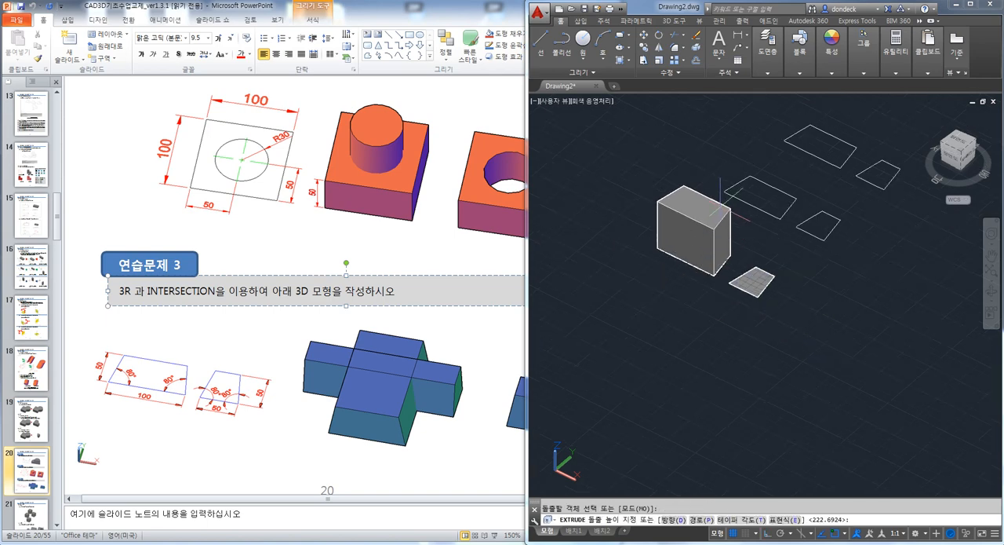
middle_drag(759, 196, 690, 269)
key(Return)
click(699, 357)
key(Return)
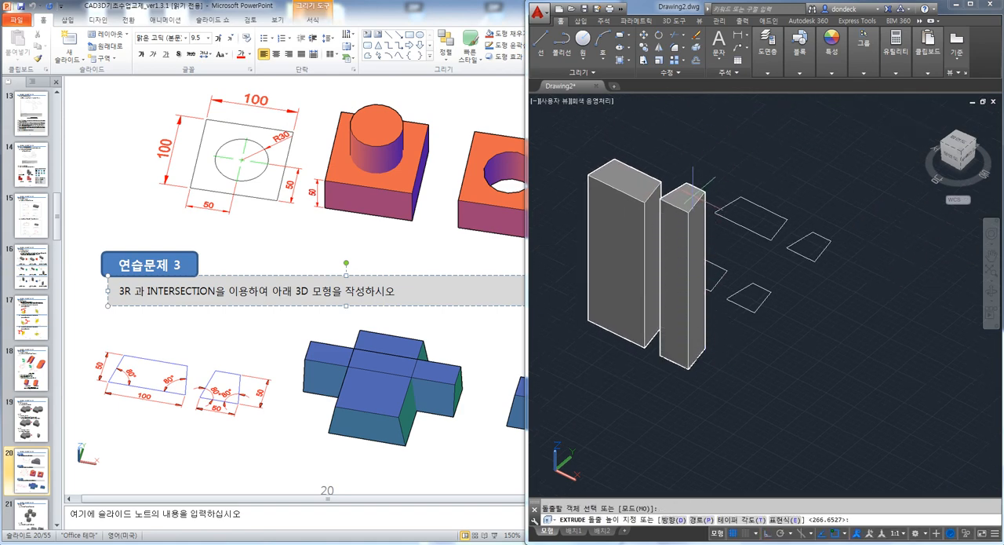
click(699, 202)
key(Escape)
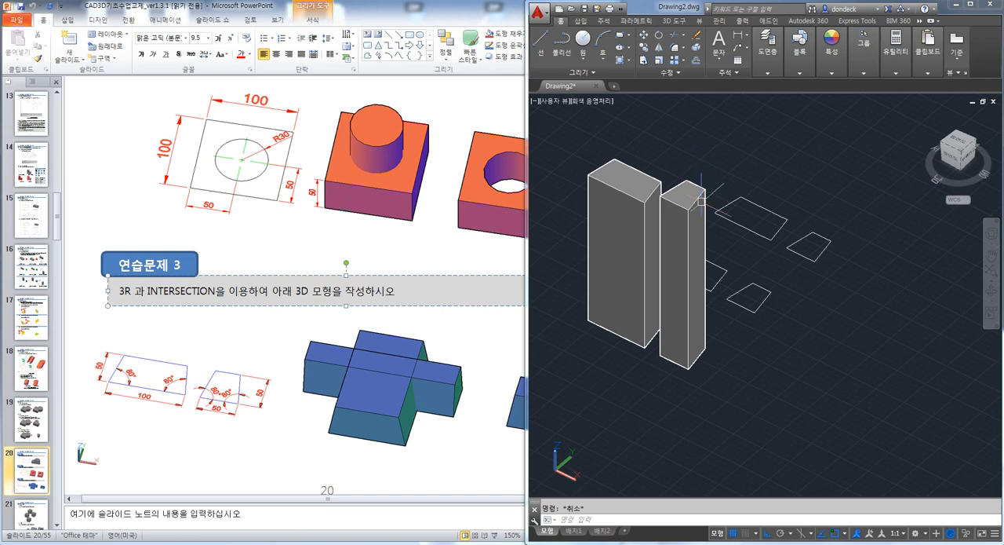
Rotate the narrow extruded solid a quarter turn about the Y axis with 3DROTATE so it lies horizontally
text(3r)
key(Return)
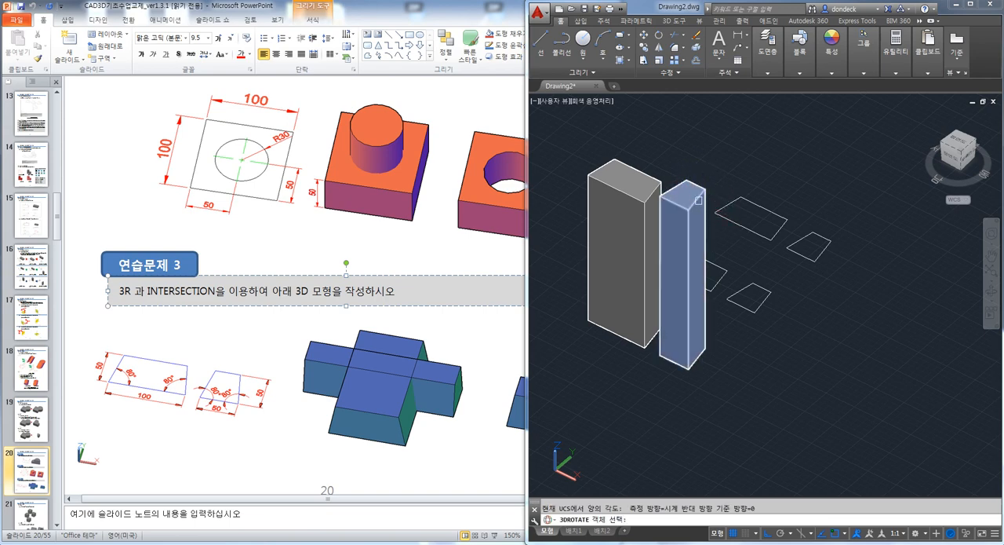
click(699, 218)
key(Return)
click(858, 356)
click(877, 352)
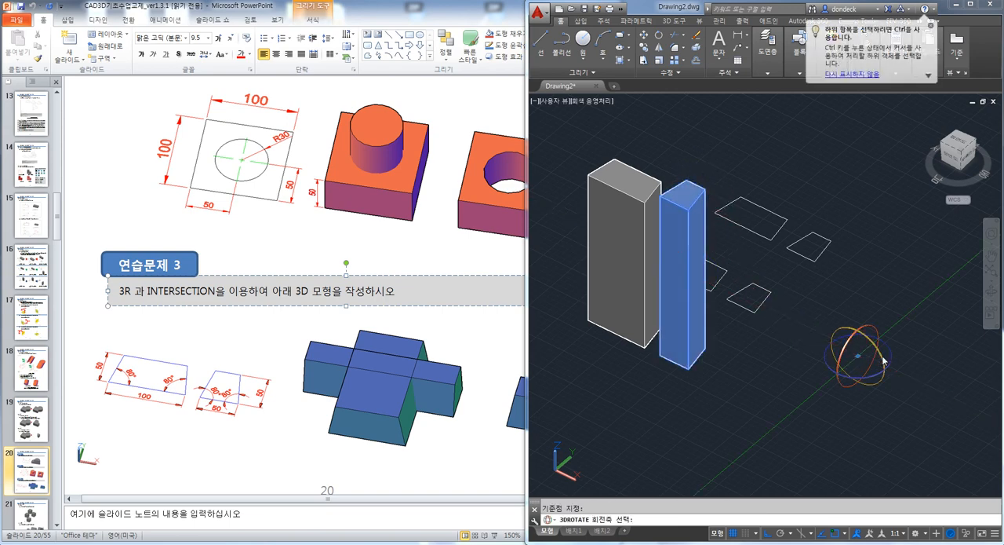
click(859, 260)
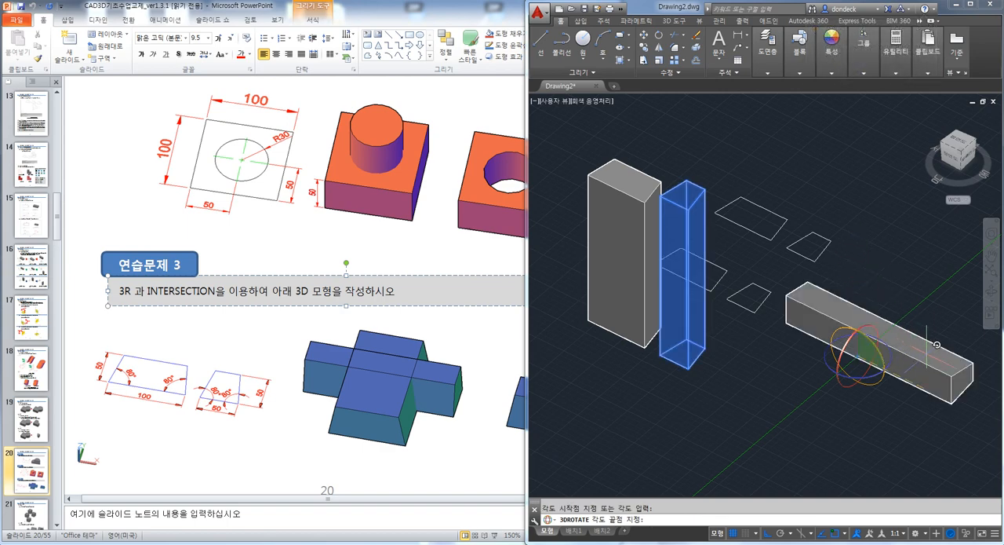
click(936, 343)
Move the horizontal narrow solid over to the tall wide solid so the two cross
shift+middle_drag(867, 329, 832, 353)
text(m)
key(space)
click(861, 395)
click(832, 355)
key(space)
click(746, 444)
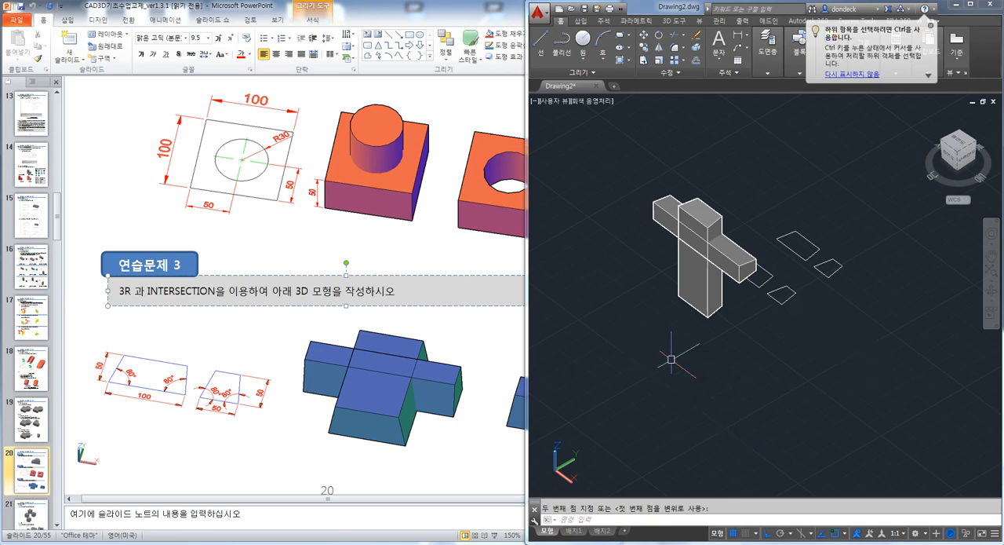
Shift the horizontal solid along the X axis so it passes through the tall solid and protrudes on both sides
key(Escape)
text(m)
key(space)
click(847, 358)
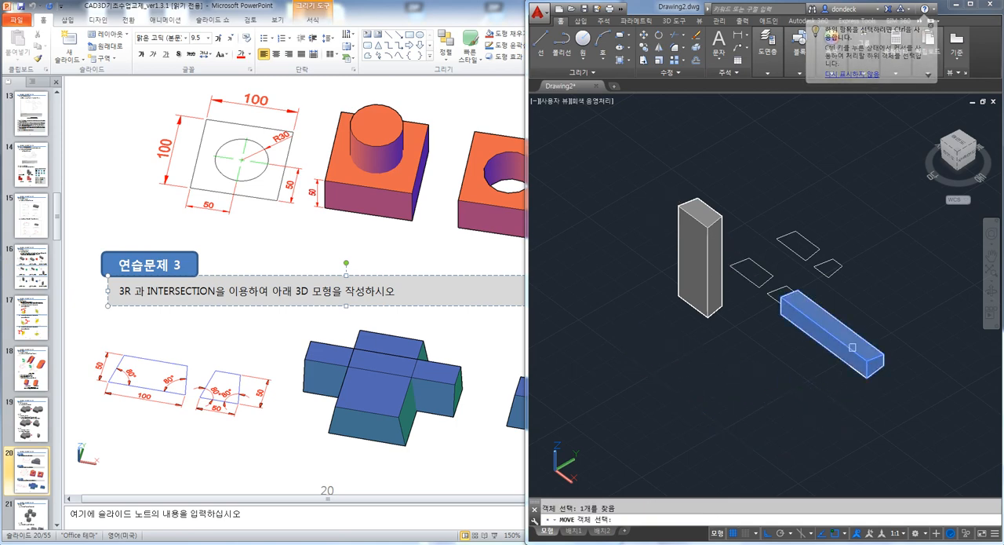
key(space)
click(695, 439)
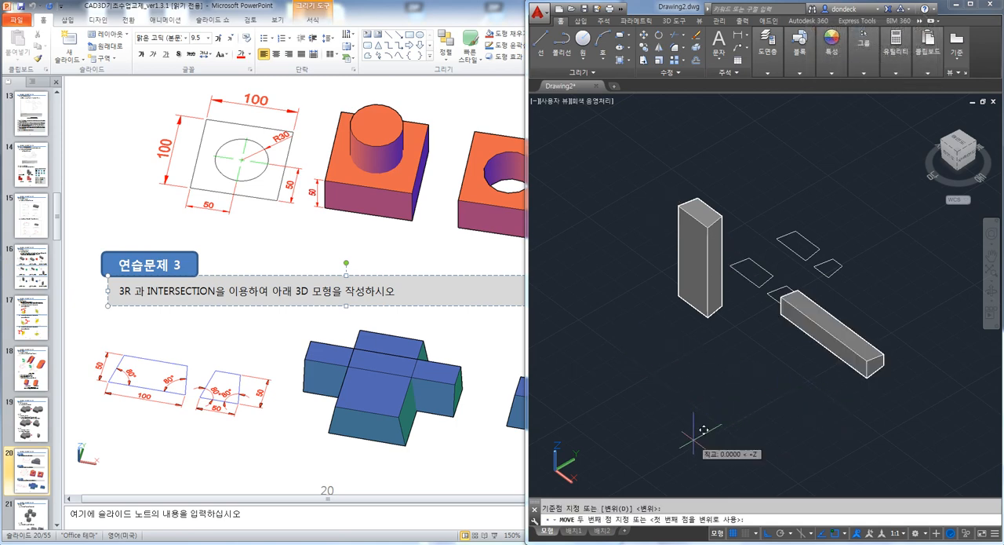
click(585, 352)
scroll(703, 235, up, 5)
scroll(703, 235, down, 2)
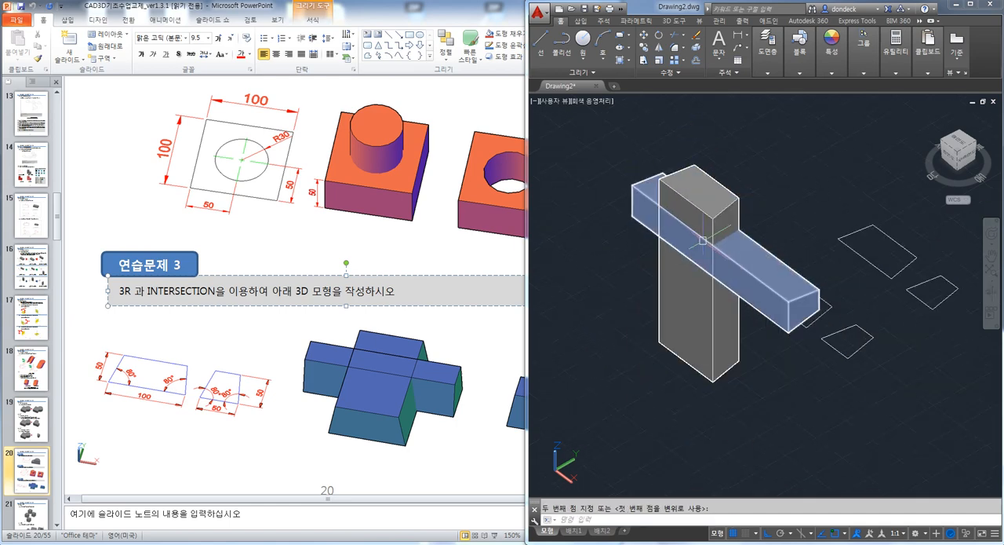
Intersect the tall solid and the horizontal solid, keeping only their common volume
key(Escape)
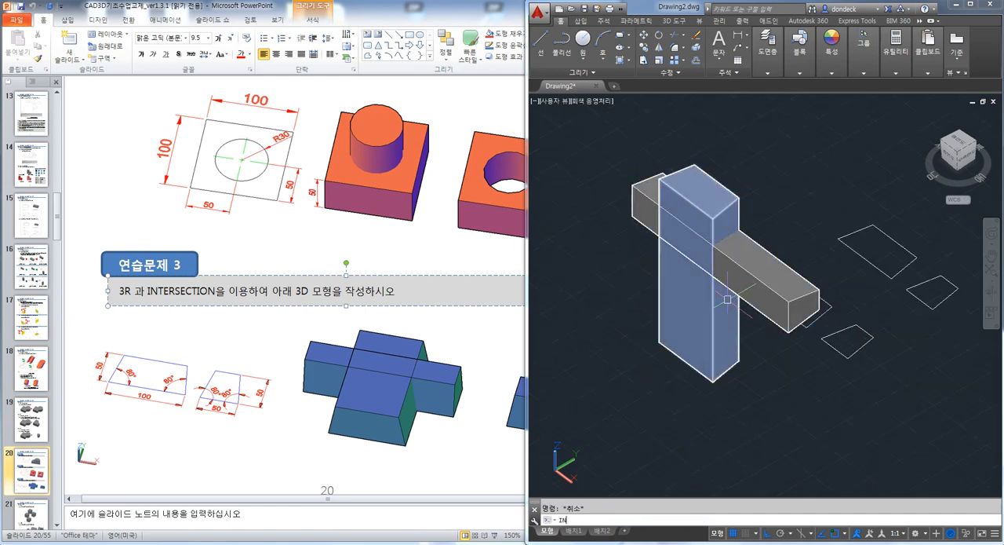
text(IN)
key(Return)
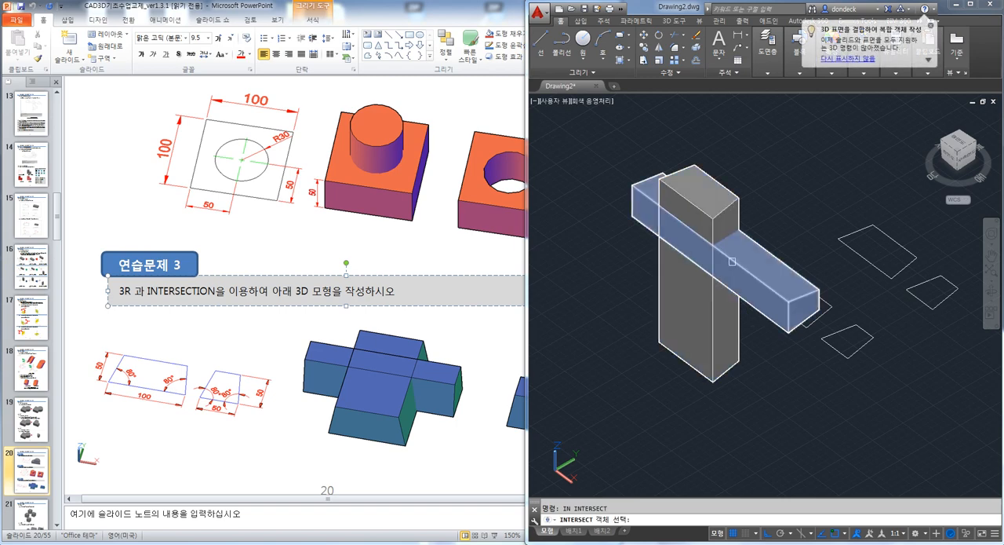
click(732, 261)
scroll(744, 235, down, 2)
click(738, 209)
scroll(728, 229, up, 2)
key(Return)
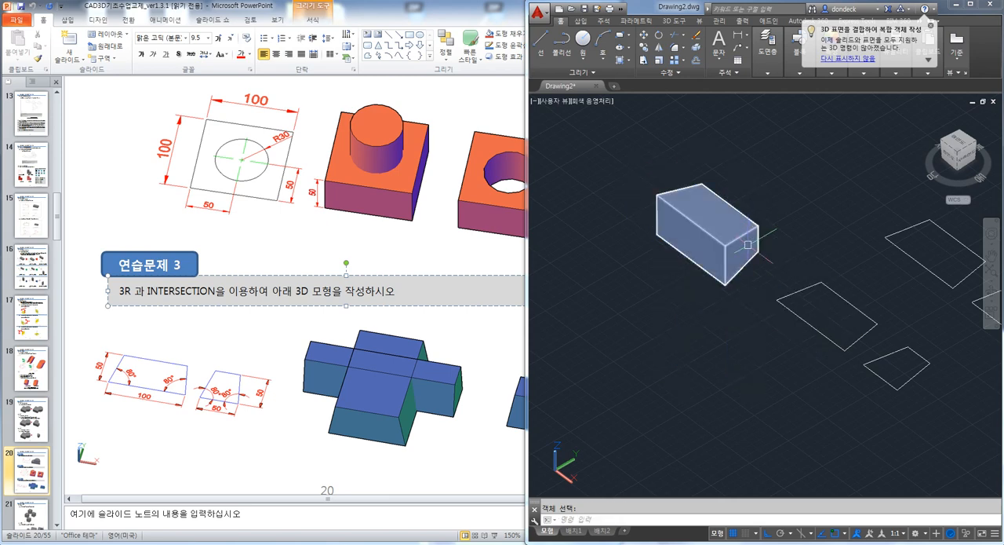
Rotate the intersected solid a quarter turn about the X axis so it stands on its wide base
text(3r)
key(Return)
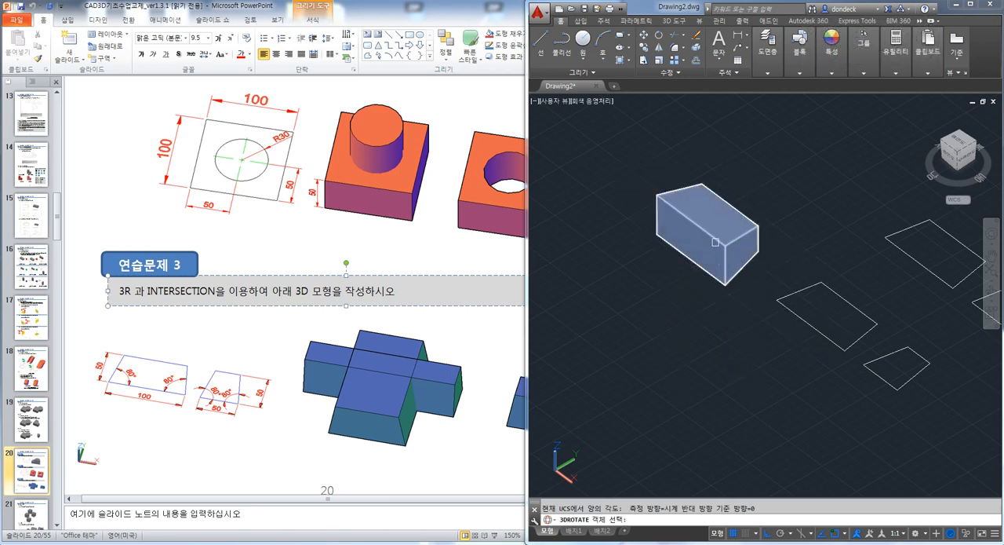
click(714, 242)
key(Return)
click(684, 328)
click(674, 324)
click(651, 359)
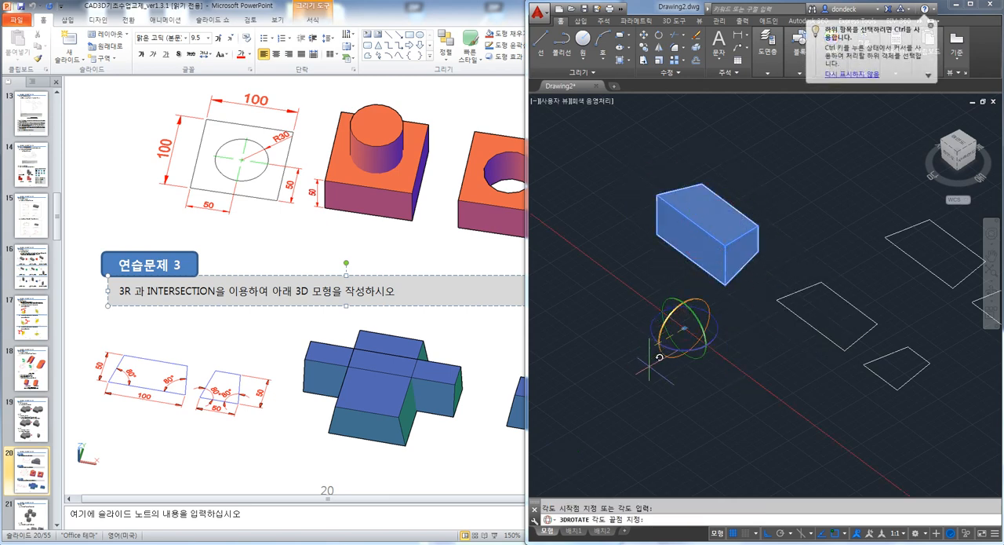
click(701, 398)
Compare the finished solid with exercise 3 in the PowerPoint handout and read the page on copying and moving
scroll(681, 441, down, 4)
scroll(678, 363, up, 3)
middle_drag(643, 443, 740, 364)
scroll(759, 411, up, 3)
scroll(712, 335, down, 5)
click(491, 346)
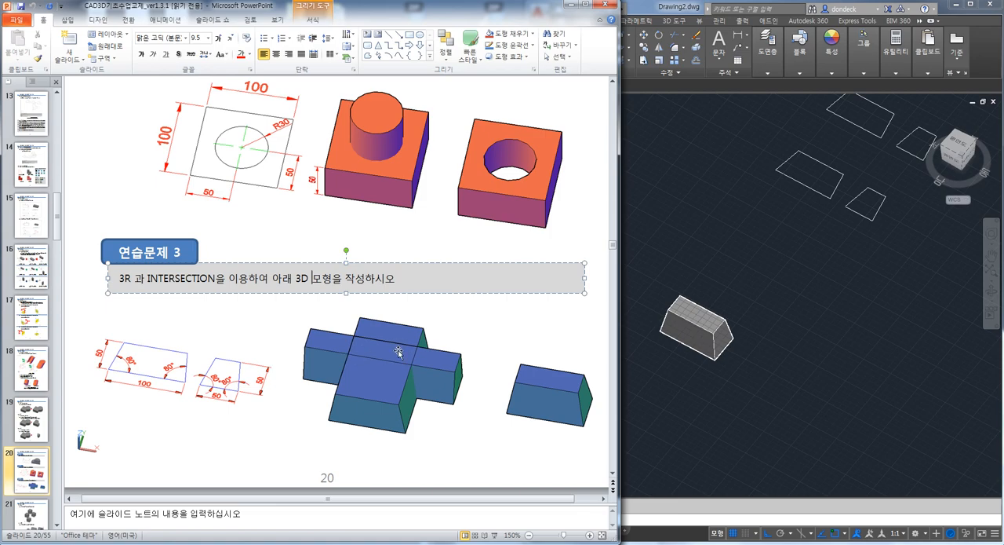
click(791, 306)
click(488, 335)
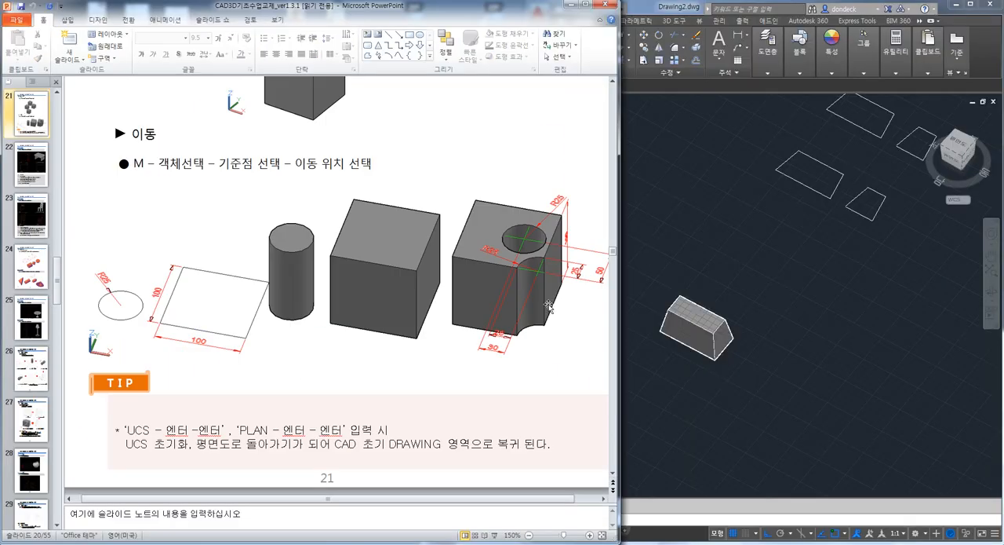
click(771, 272)
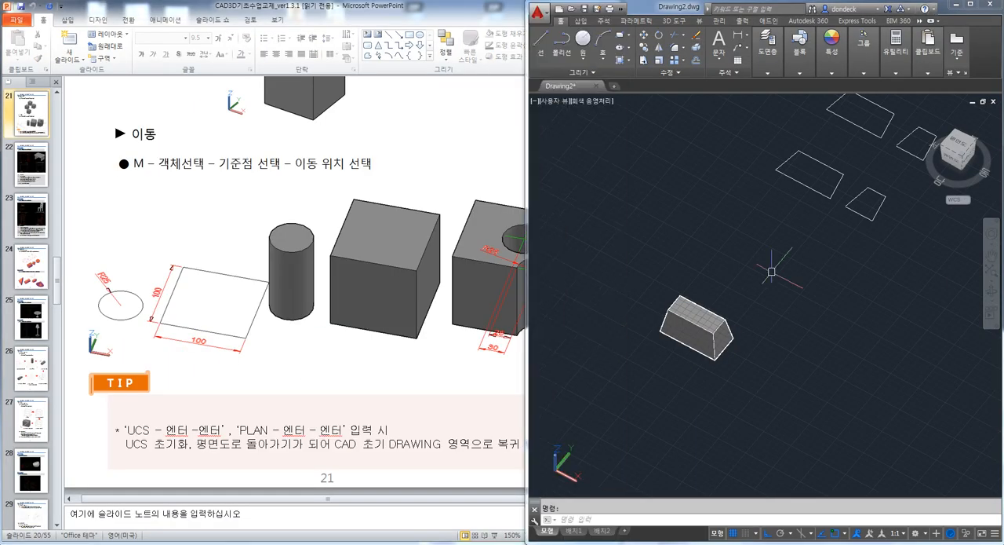
Restore the plan view of the drawing and erase every object in it
key(ctrl+a)
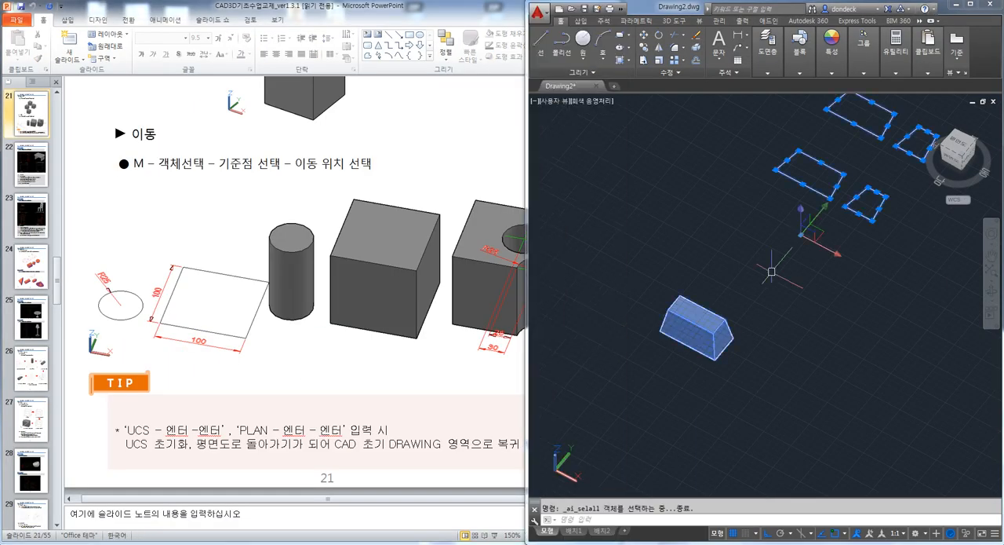
key(Escape)
text(PLAN)
key(Return)
Draw a 100 by 100 rectangle using the dimensions option
key(Return)
key(ctrl+a)
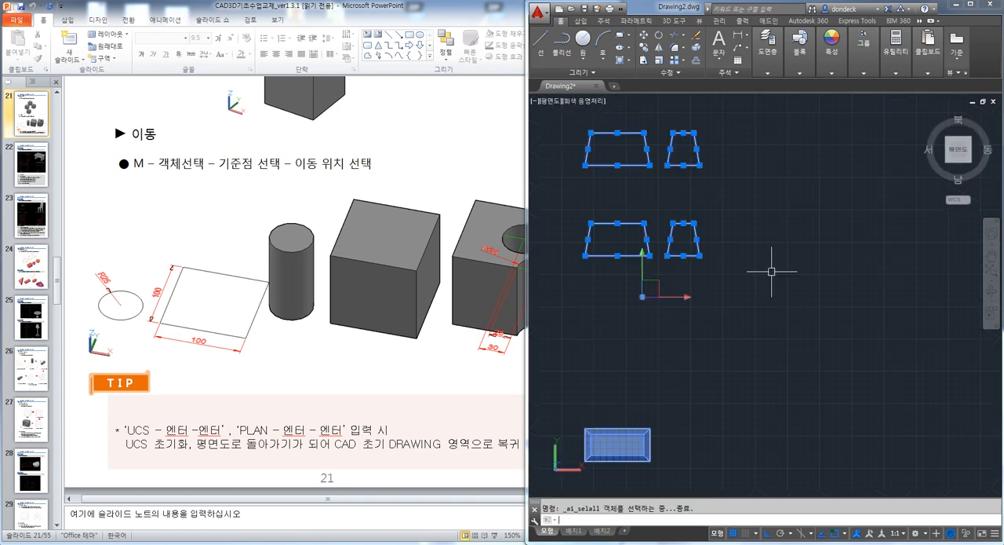
key(Delete)
text(rec)
key(Return)
click(663, 190)
text(d)
key(Return)
text(100)
key(Return)
text(100)
Extrude the square to a height of 100 to form a cube, working in a 3D view
key(Return)
click(712, 283)
shift+middle_drag(762, 315, 738, 279)
text(ext)
key(Return)
click(740, 243)
key(Return)
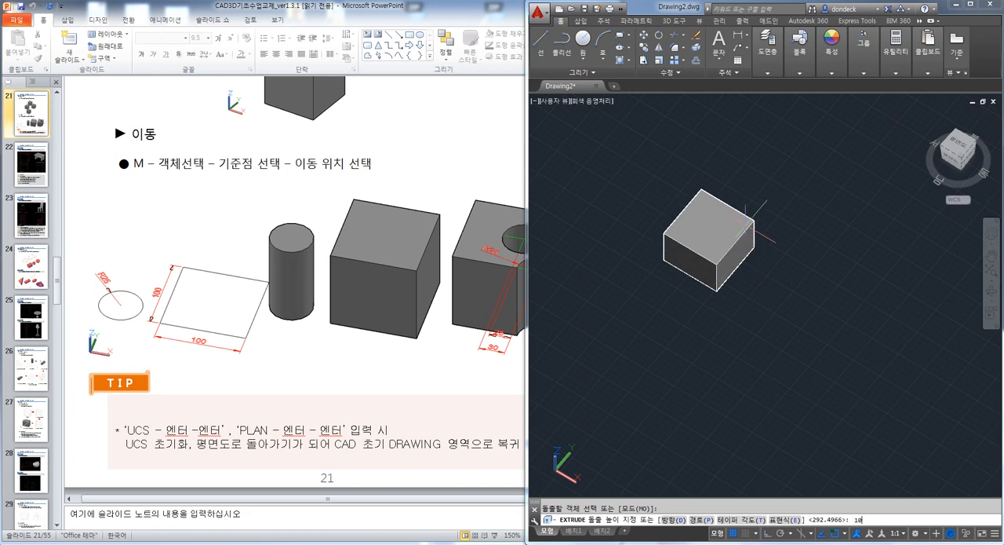
Make three copies of the cube along the X axis, two on one side and one on the other
key(Return)
key(Escape)
middle_drag(743, 240, 726, 275)
key(Escape)
text(c)
key(Return)
click(737, 257)
key(Return)
click(743, 179)
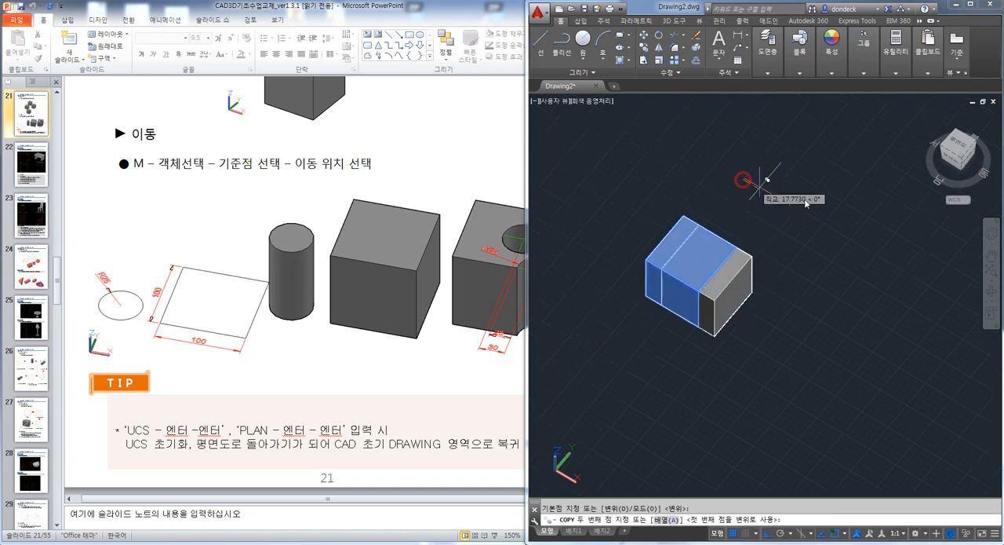
click(840, 220)
click(661, 131)
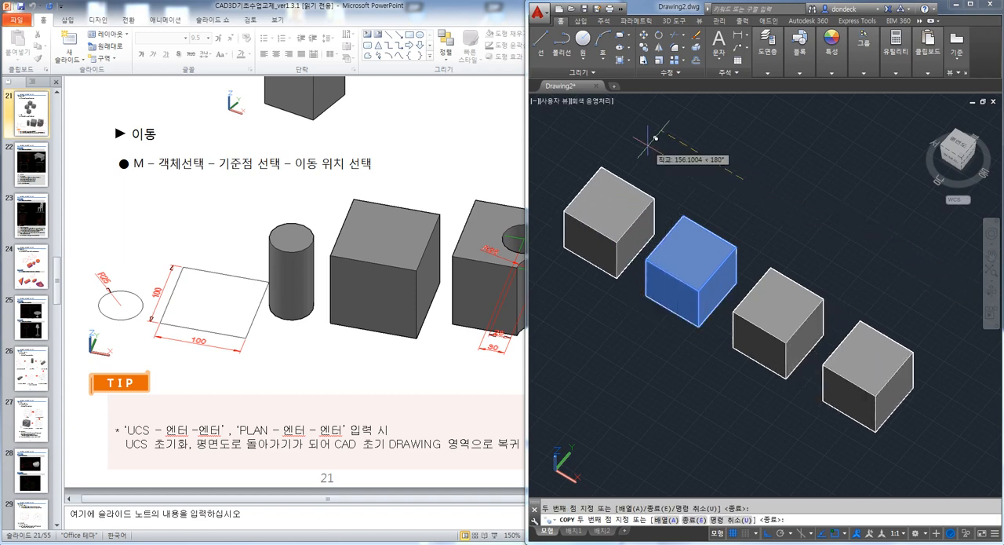
key(Escape)
Check the handout's stacked-cube arrangement and change the view of the four cubes to the 2D Wireframe visual style
scroll(405, 180, up, 5)
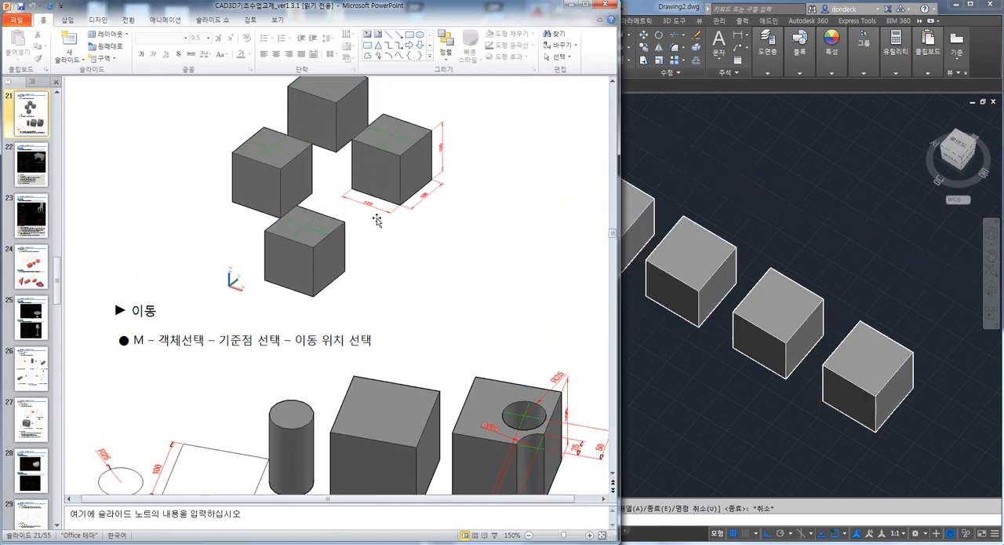
middle_drag(676, 210, 746, 255)
text(SH)
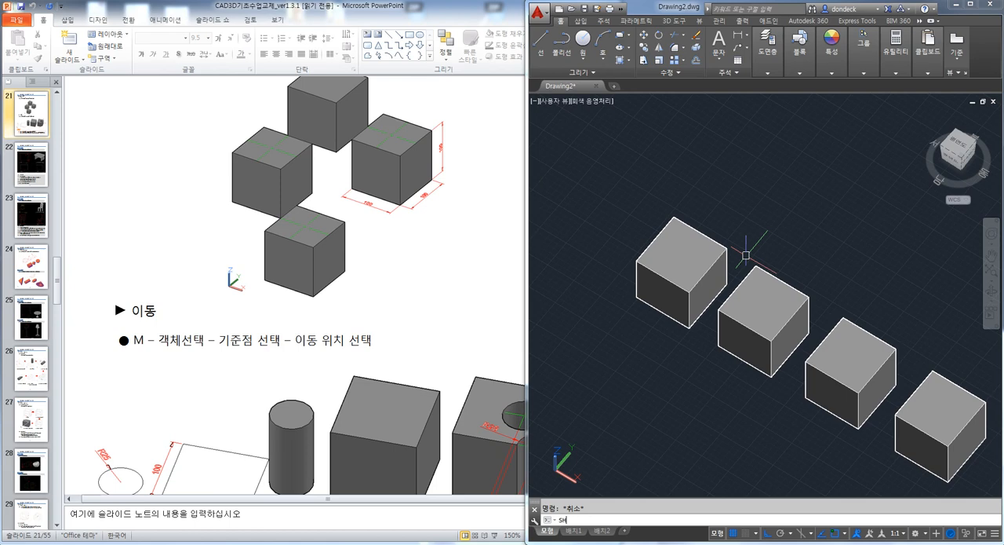
text(A)
key(Return)
text(2)
key(Return)
key(Escape)
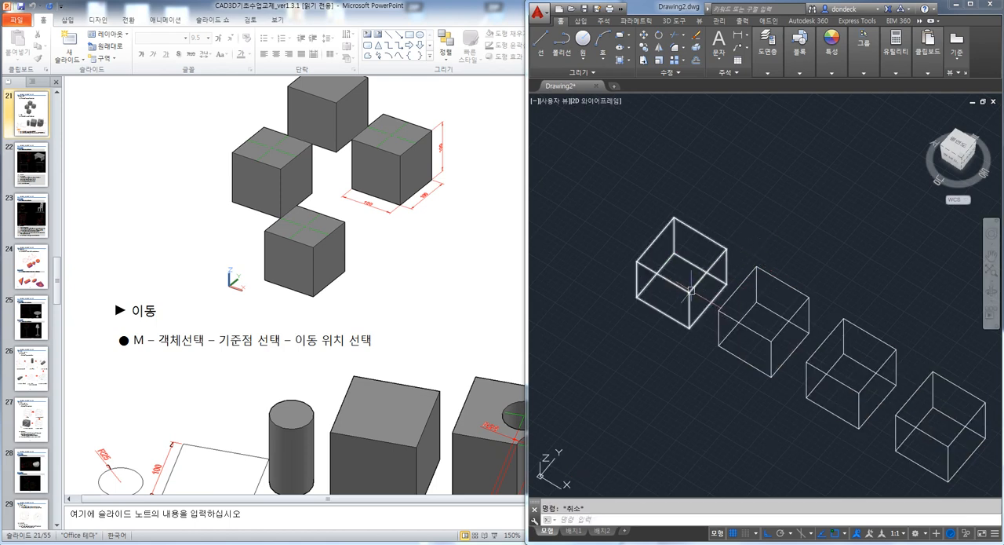
Move the second cube from its bottom front corner onto the midpoint of a top edge of the first cube
shift+middle_drag(765, 314, 777, 320)
text(M)
key(Return)
click(775, 353)
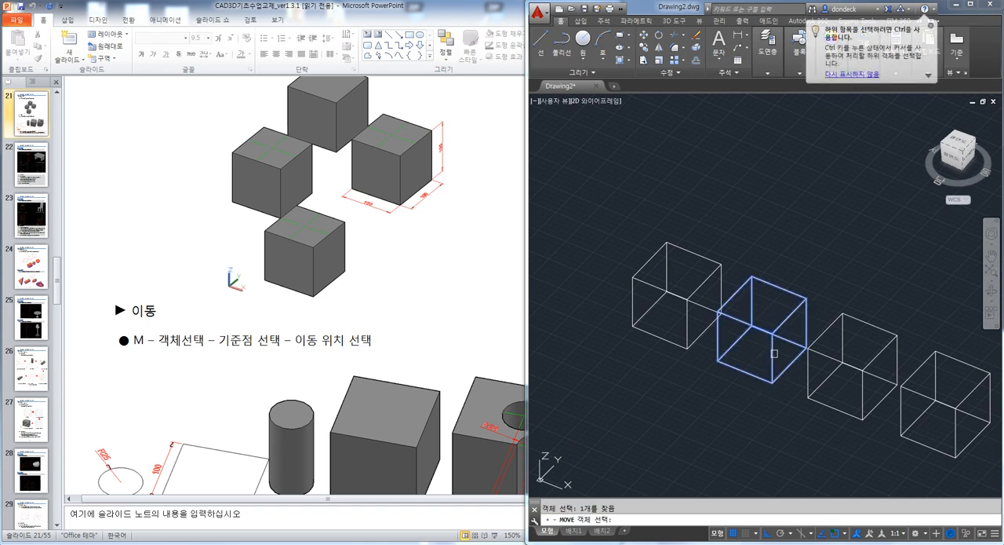
key(Return)
click(772, 384)
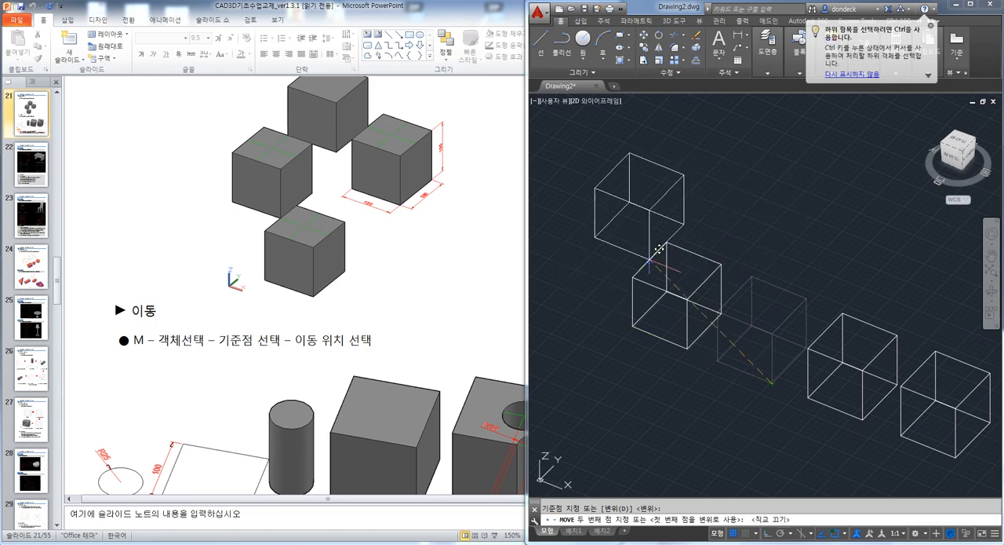
scroll(664, 254, up, 5)
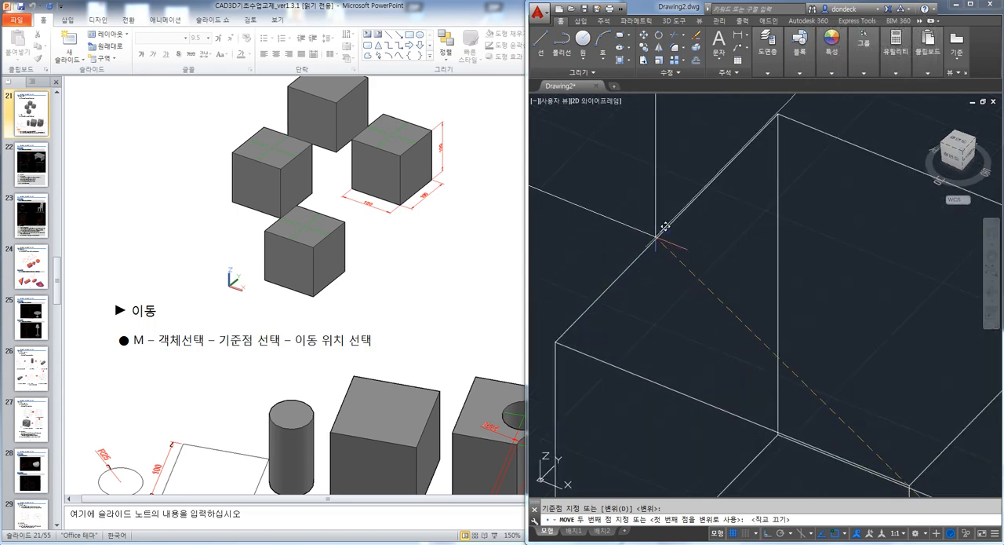
click(670, 226)
scroll(675, 211, down, 5)
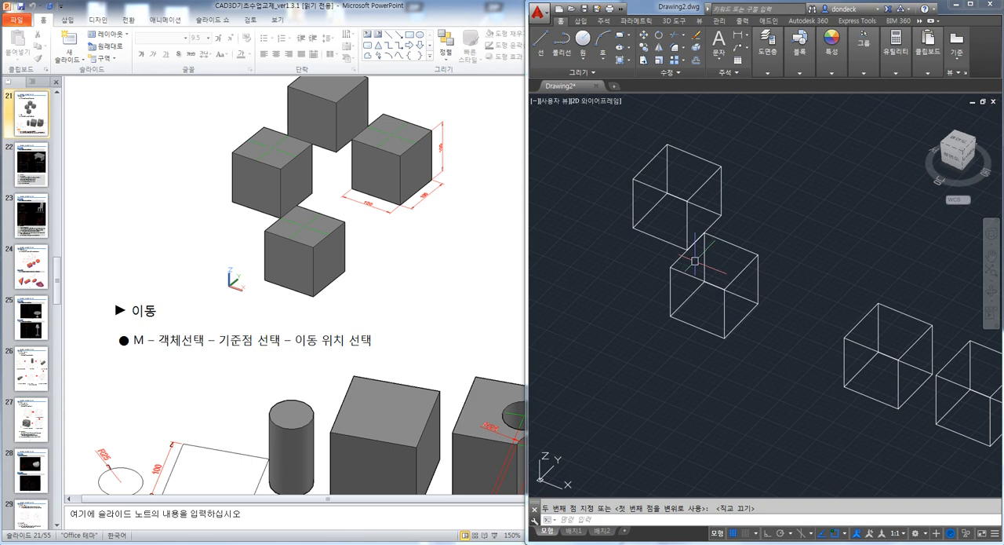
Move the third cube from its bottom corner onto the midpoint of a top edge of the raised cube
text(m)
key(Return)
click(765, 365)
key(Return)
click(761, 376)
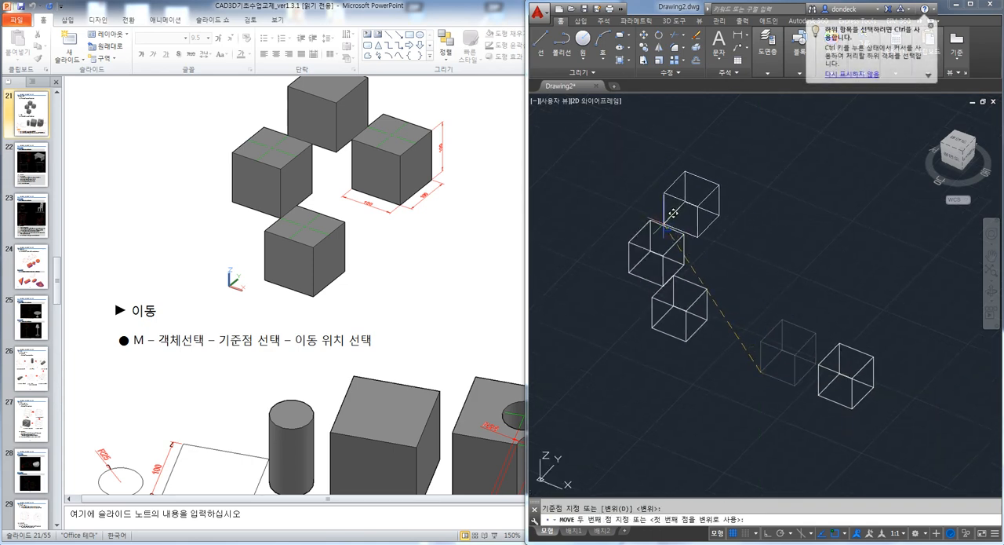
click(667, 228)
Move the remaining cube by the midpoint of its top edge so it adjoins the underside of the highest cube
click(832, 355)
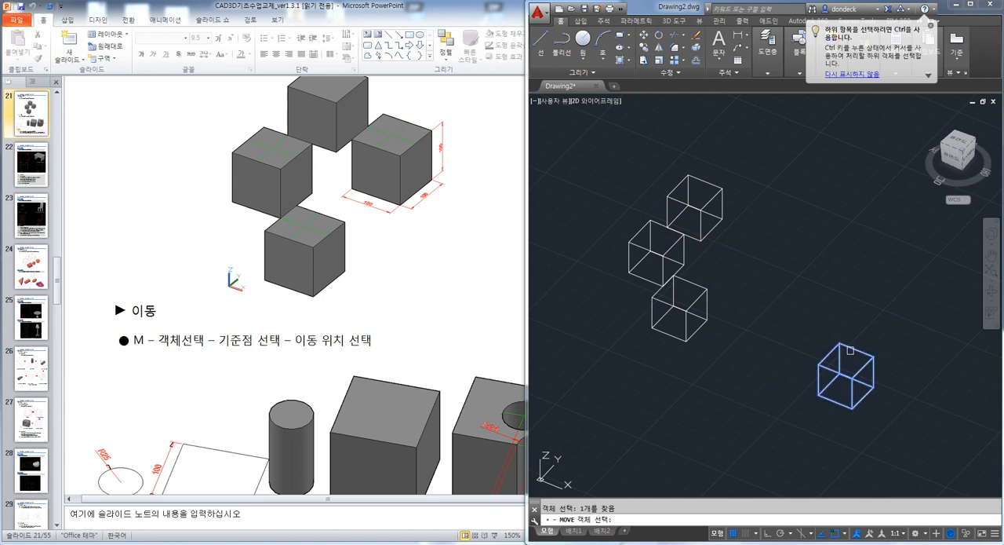
text(m)
key(Return)
click(829, 355)
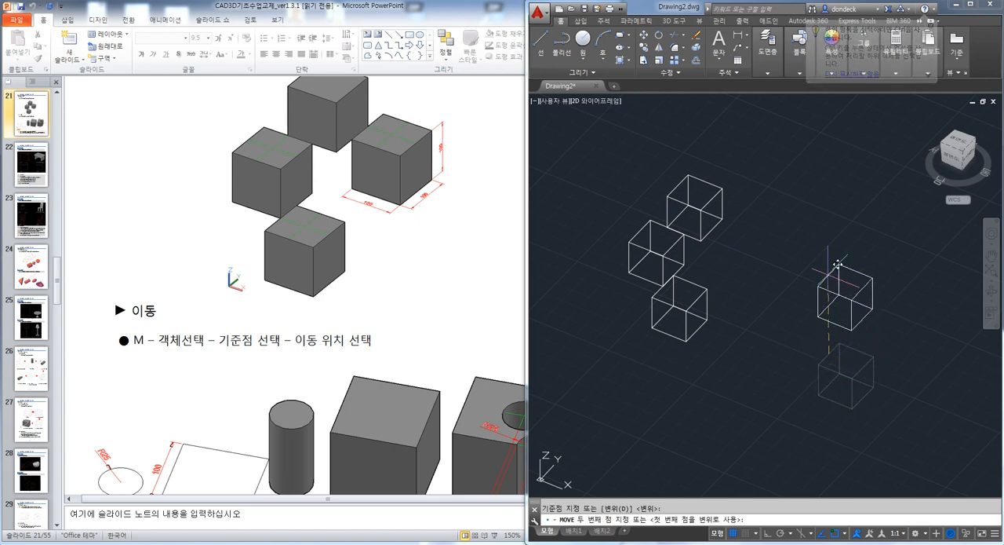
click(738, 211)
shift+middle_drag(766, 281, 780, 375)
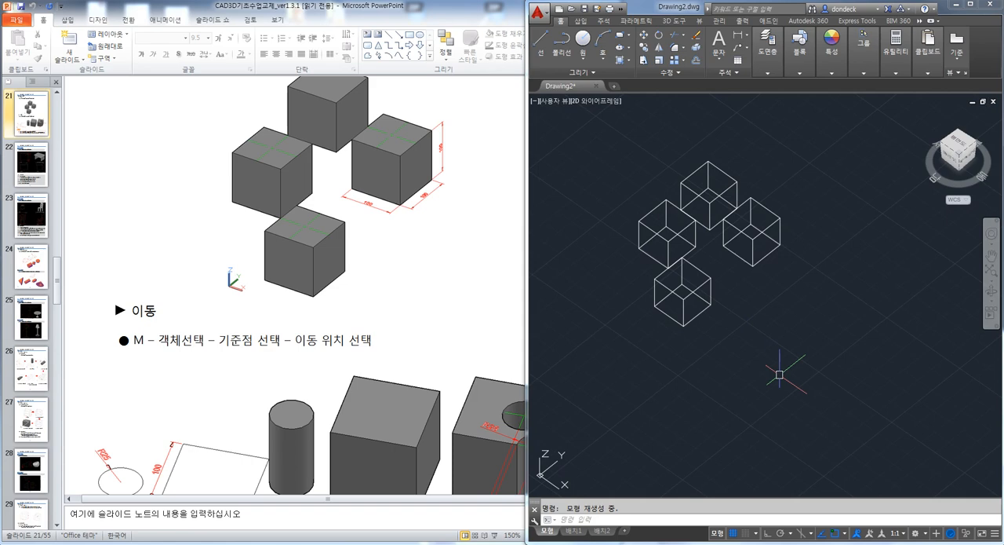
Return to the plan view and erase all four cubes
key(Return)
key(Return)
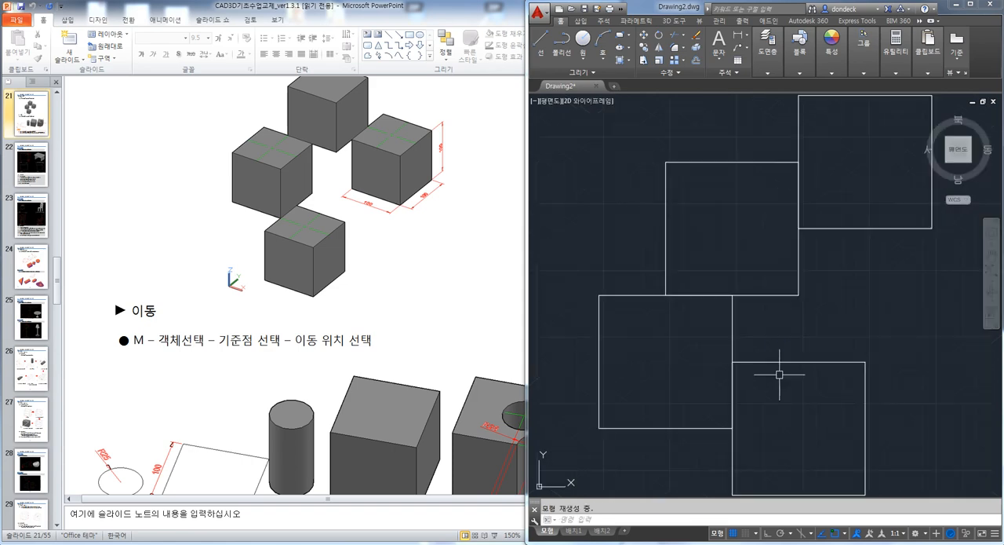
key(ctrl+a)
key(Delete)
click(745, 268)
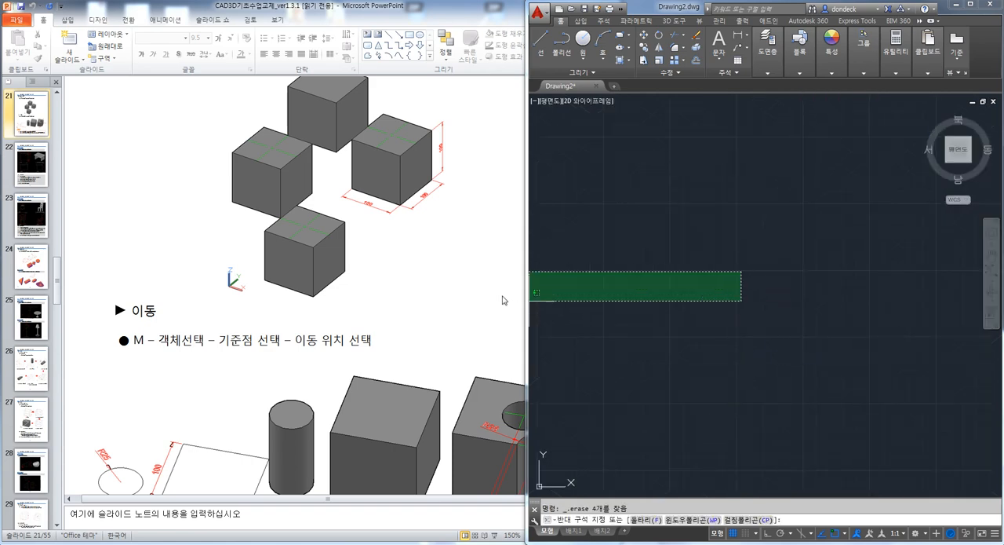
click(646, 307)
Draw a 100 by 100 rectangle with the Dimensions option for the handout's move exercise
click(455, 298)
scroll(466, 312, down, 3)
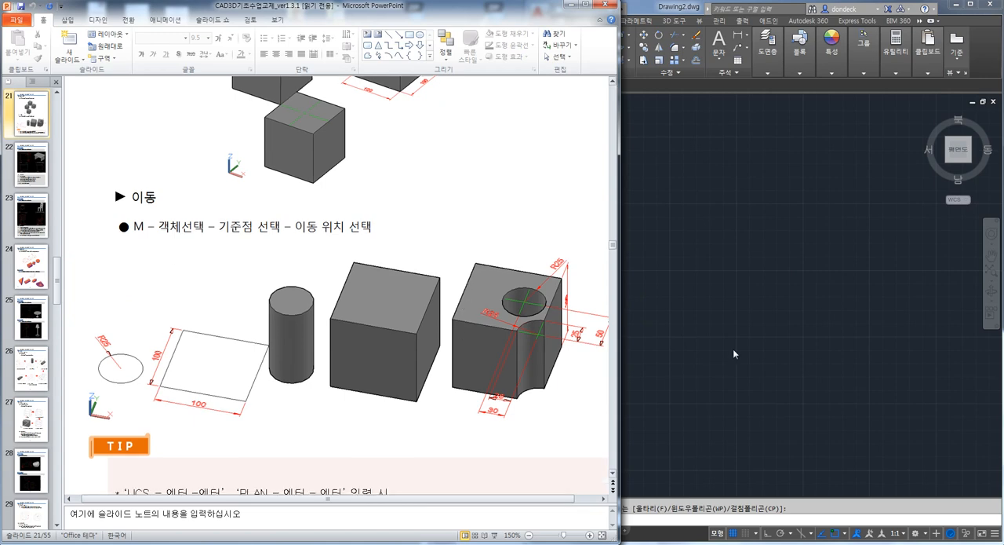
click(733, 353)
text(rec)
key(Return)
click(712, 252)
text(d)
key(Return)
text(100)
key(Return)
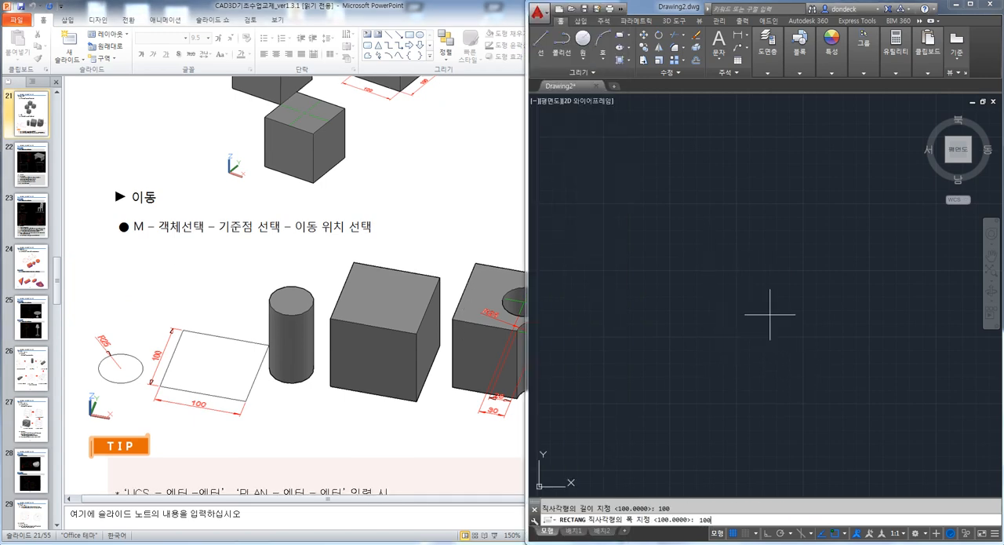
text(100)
key(Return)
click(772, 311)
Draw a circle of radius 25 beside the square
text(c)
key(Return)
click(599, 290)
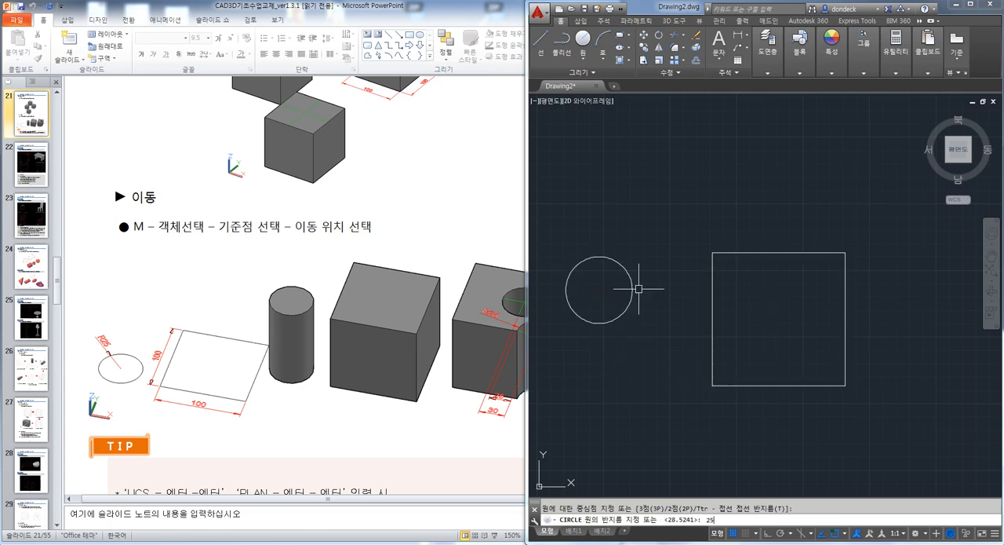
click(632, 290)
key(Escape)
scroll(678, 339, down, 5)
middle_drag(697, 357, 697, 291)
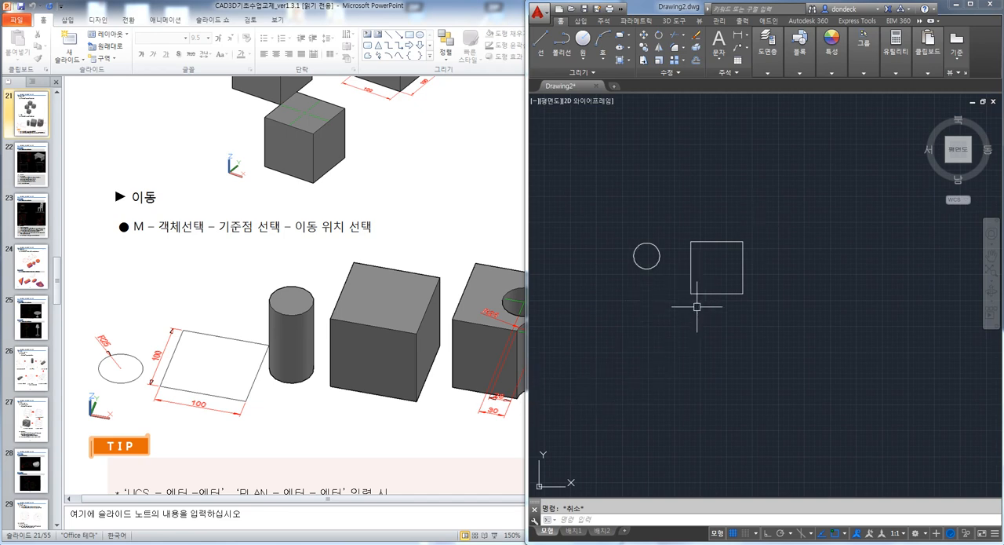
Check the handout's move exercise, then extrude the circle and the square together to a height of 100 in a 3D view
click(410, 437)
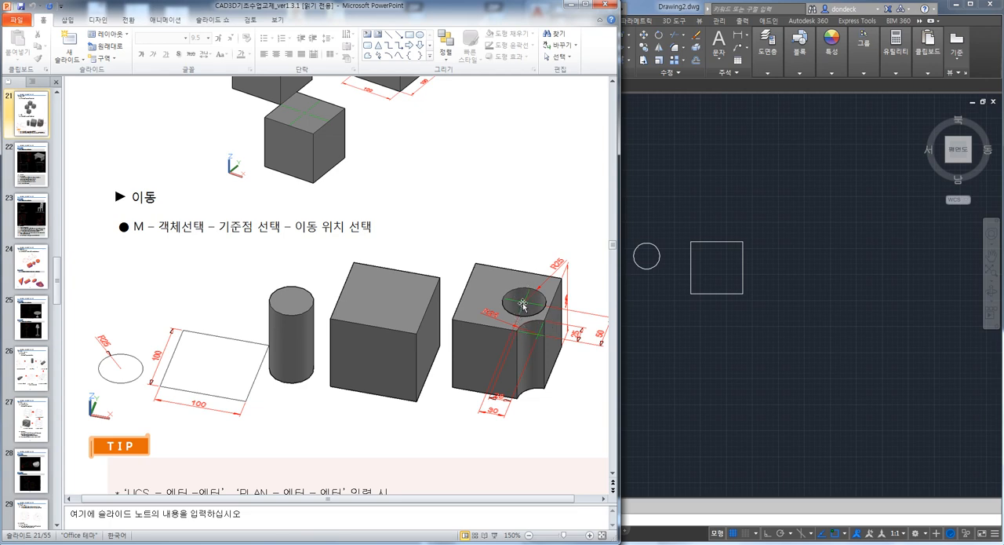
drag(507, 499, 529, 501)
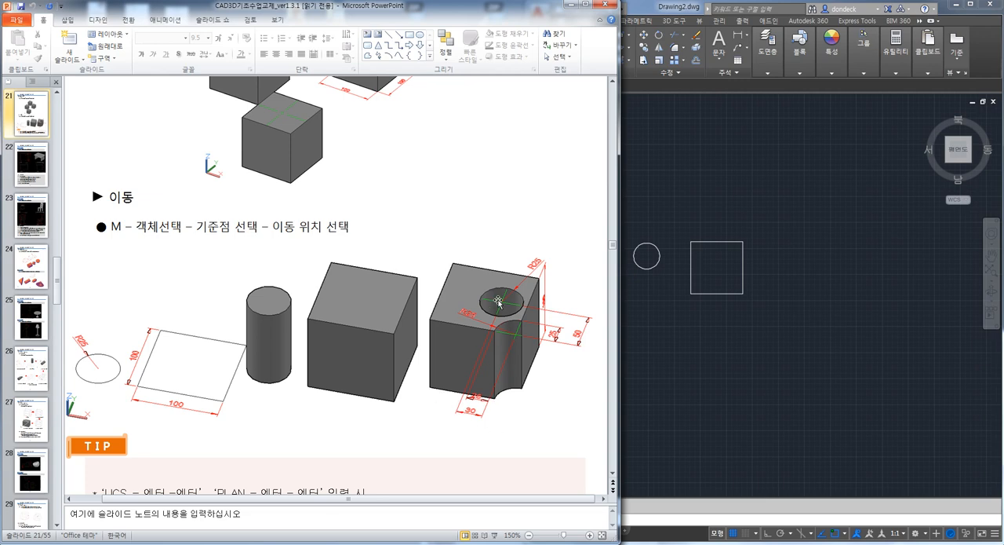
click(732, 368)
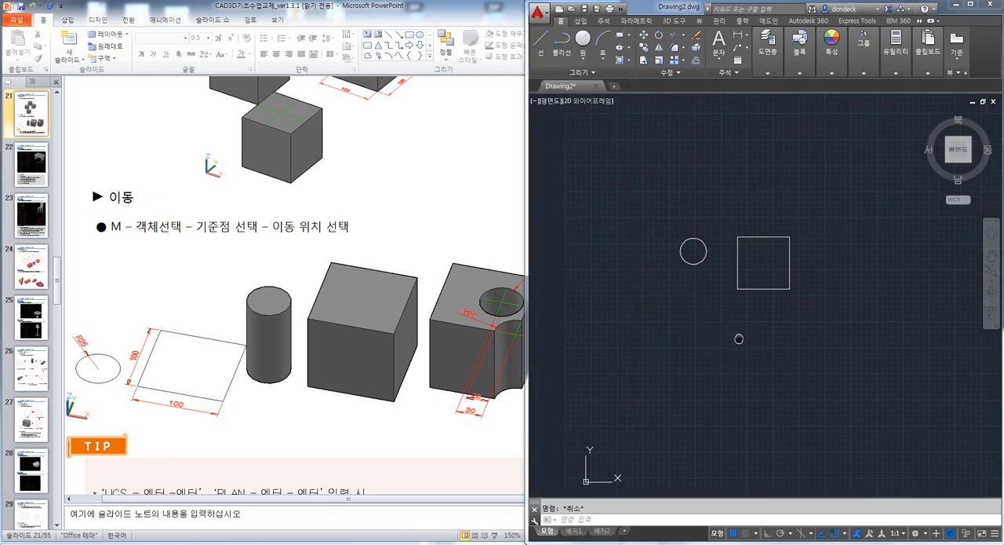
shift+middle_drag(782, 298, 808, 274)
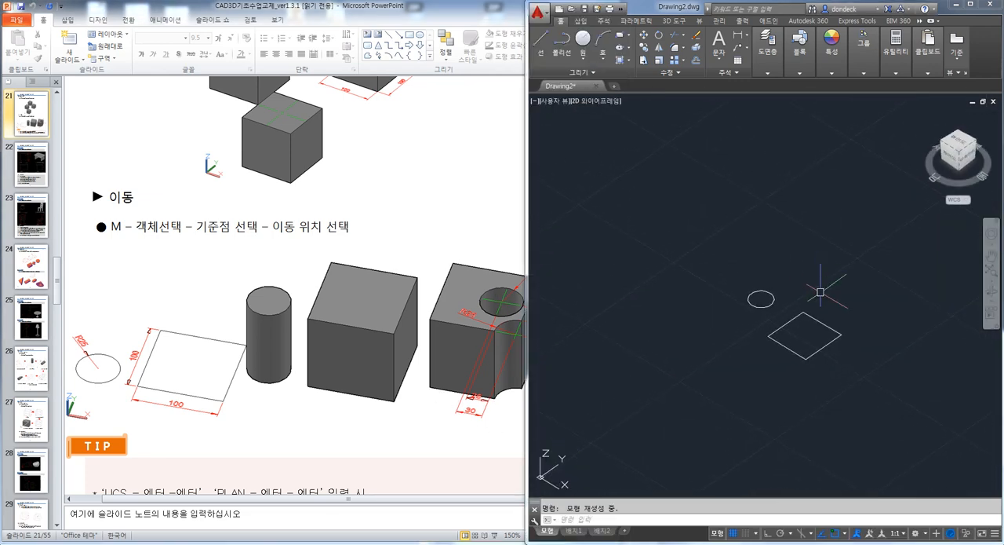
click(392, 419)
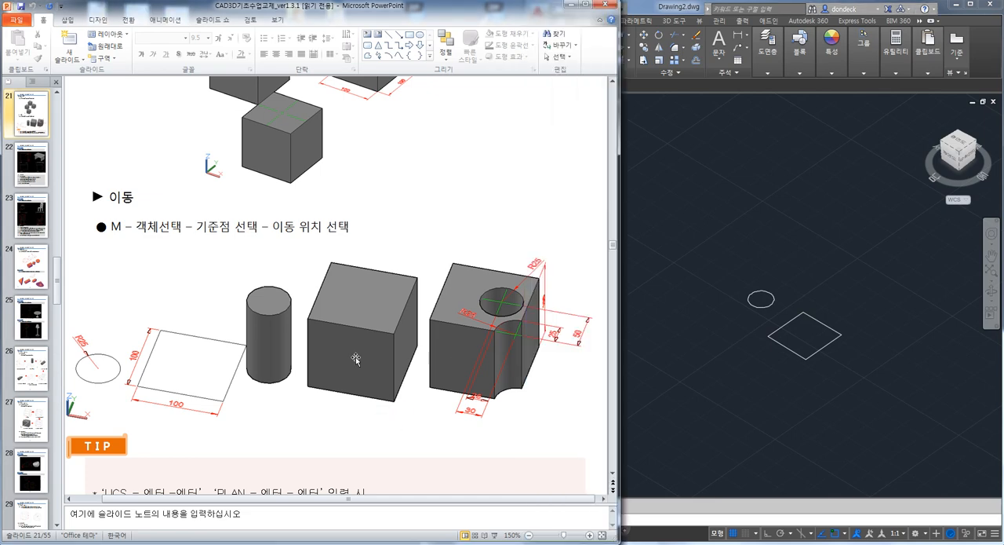
click(722, 409)
text(ext)
key(Return)
click(761, 298)
click(812, 313)
key(Return)
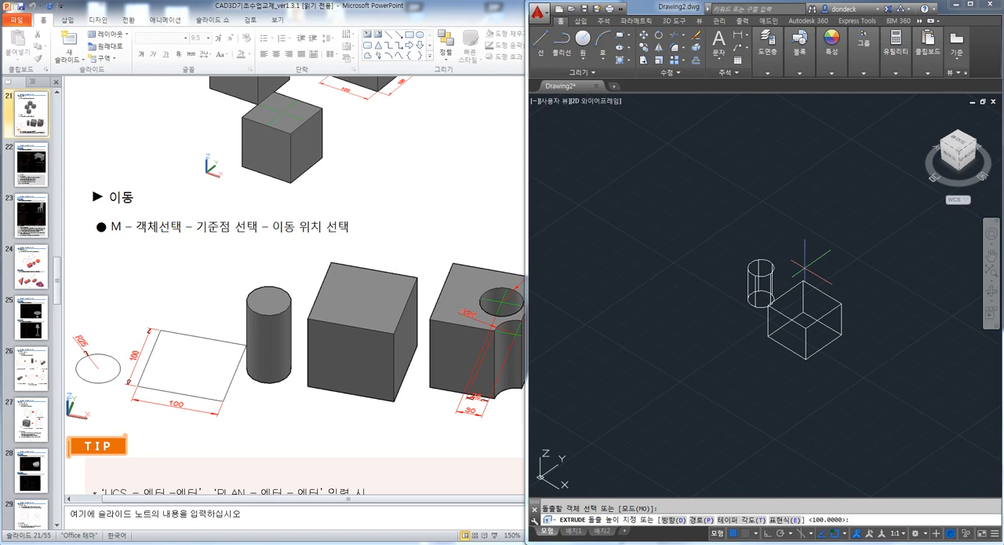
text(100)
key(Return)
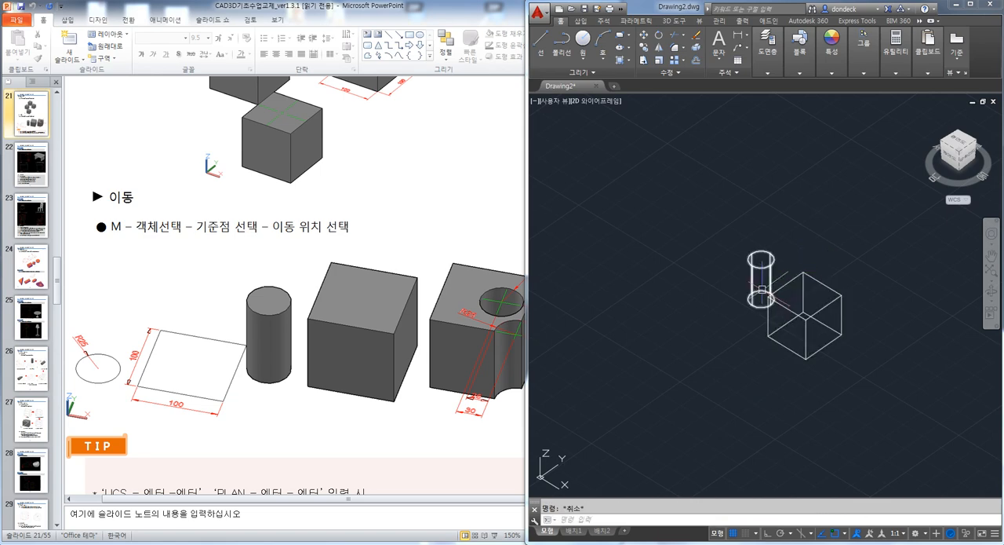
Copy the cylinder once to an empty spot beside the original
shift+middle_drag(802, 271, 790, 288)
text(co)
key(Return)
click(763, 272)
key(Return)
click(716, 247)
click(661, 289)
key(Escape)
Move the copied cylinder from the centre of its top face to the cube's top front corner
scroll(687, 320, up, 2)
middle_drag(764, 323, 708, 330)
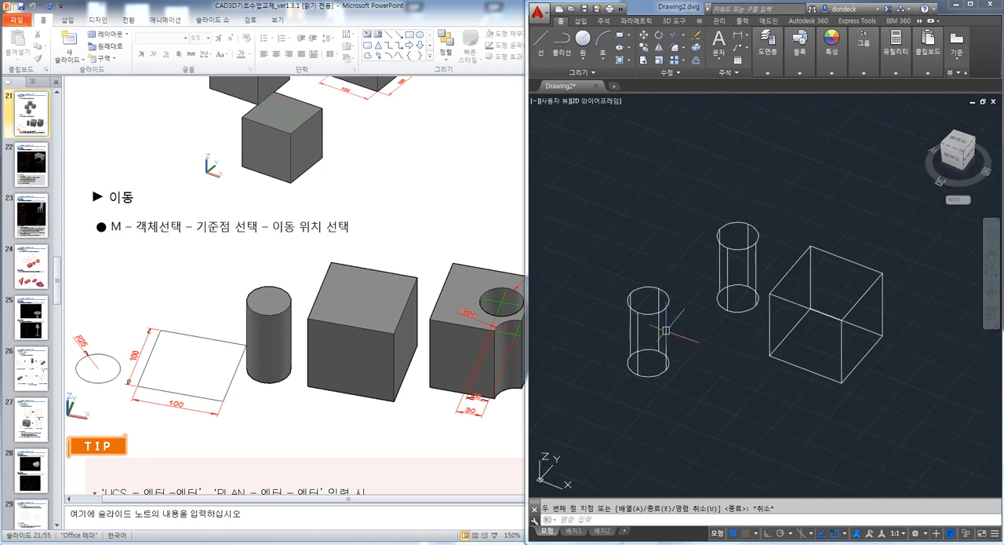
click(735, 428)
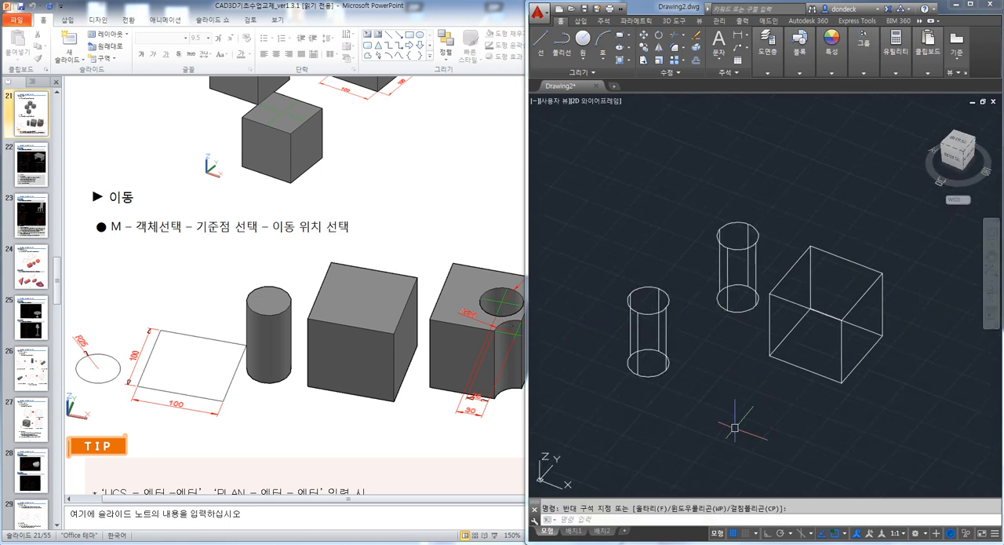
key(Return)
click(665, 311)
key(Return)
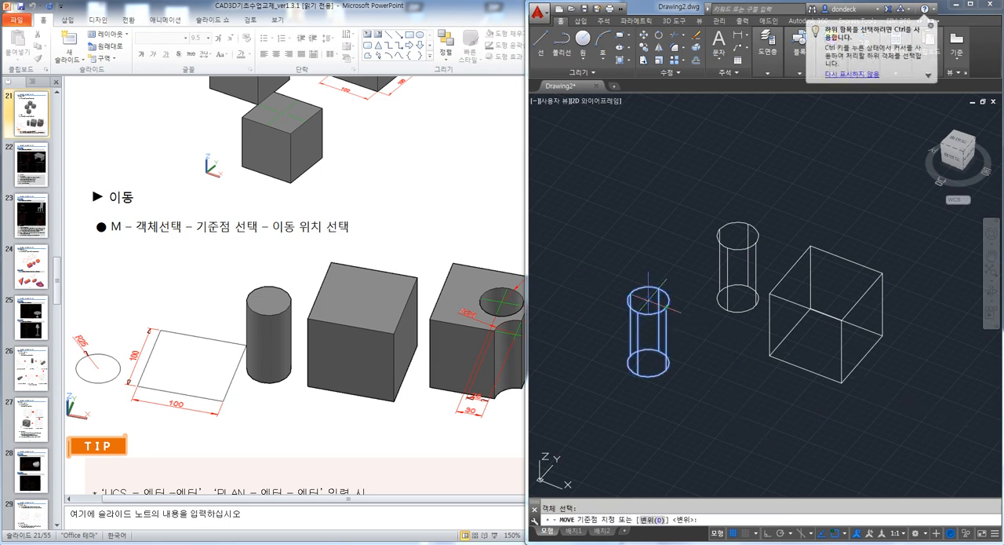
click(648, 299)
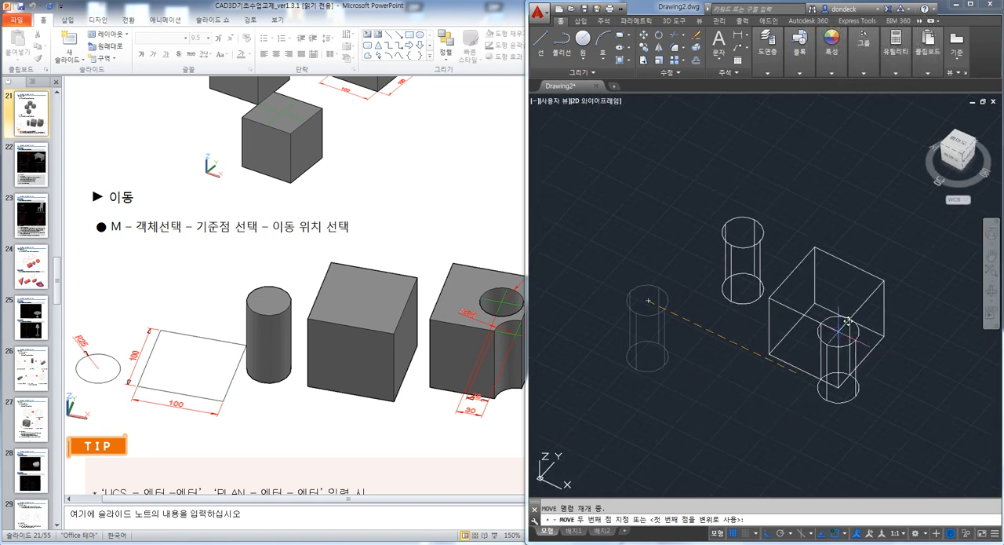
click(830, 334)
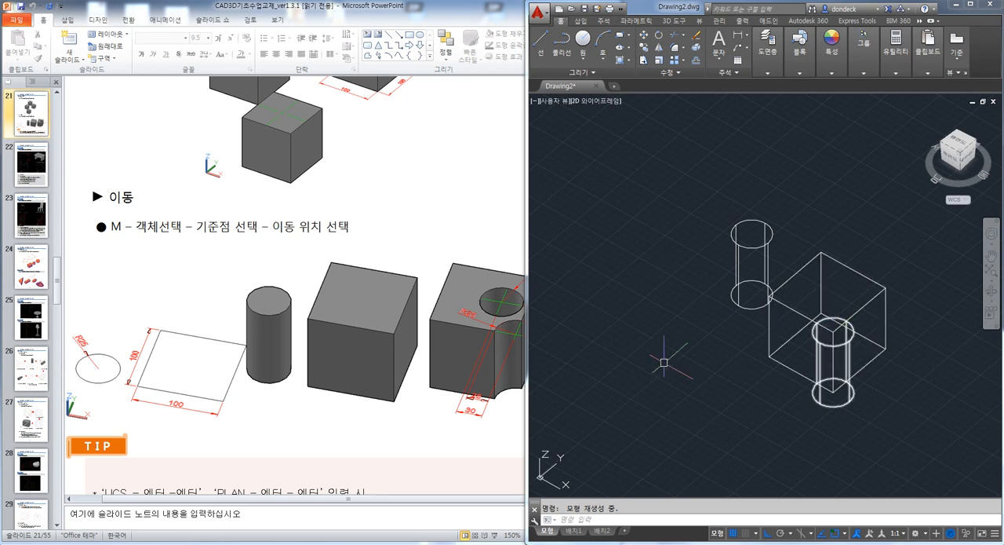
Check the handout's hole dimensions, then move the cylinder at the cube's front corner 50 along the positive Y axis
click(440, 452)
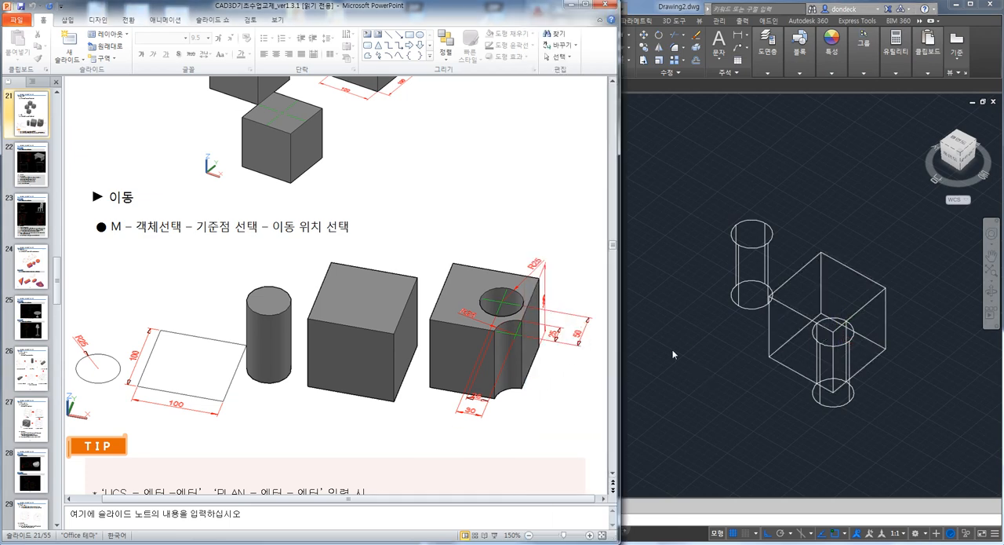
click(621, 128)
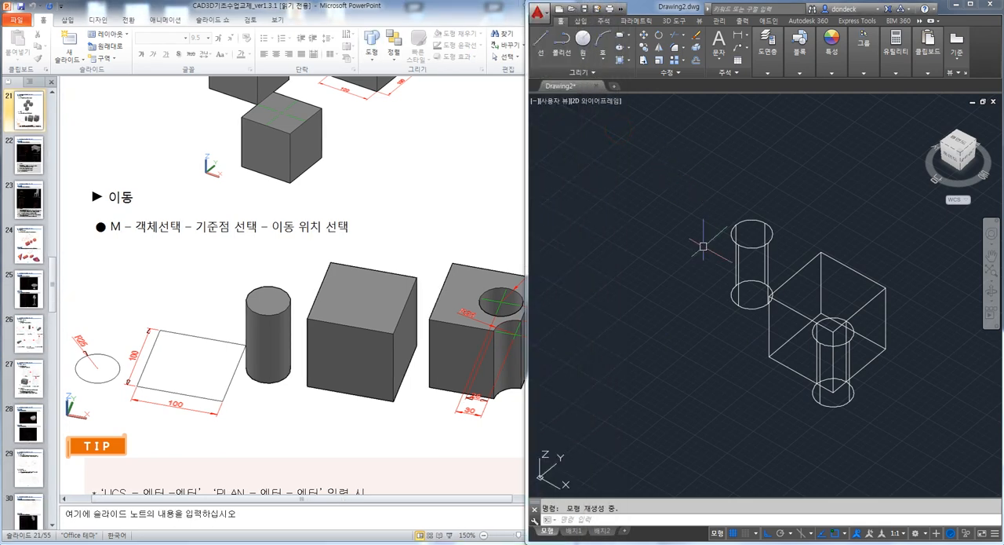
scroll(711, 241, up, 4)
middle_drag(854, 365, 738, 328)
scroll(740, 326, down, 2)
key(Escape)
middle_drag(822, 370, 763, 322)
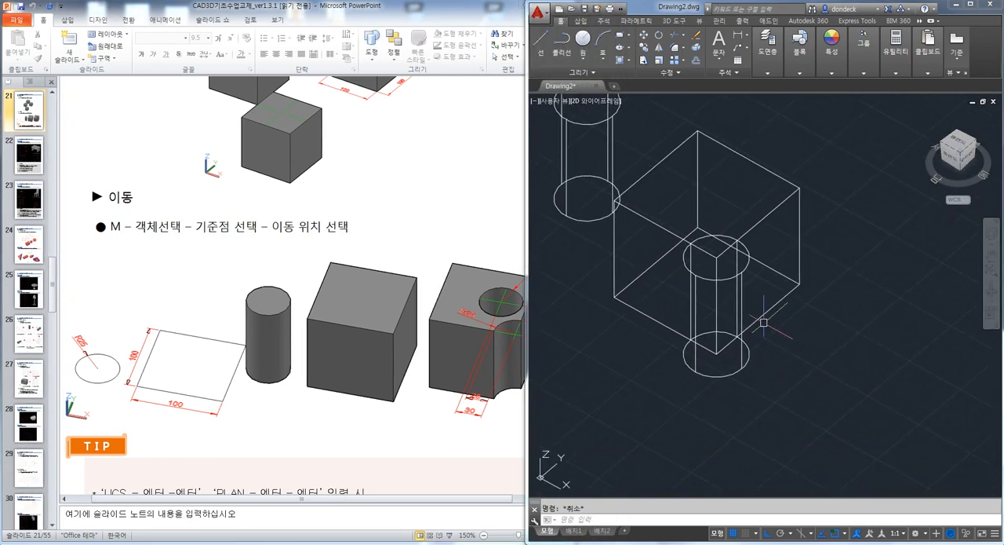
text(m)
key(Return)
click(742, 273)
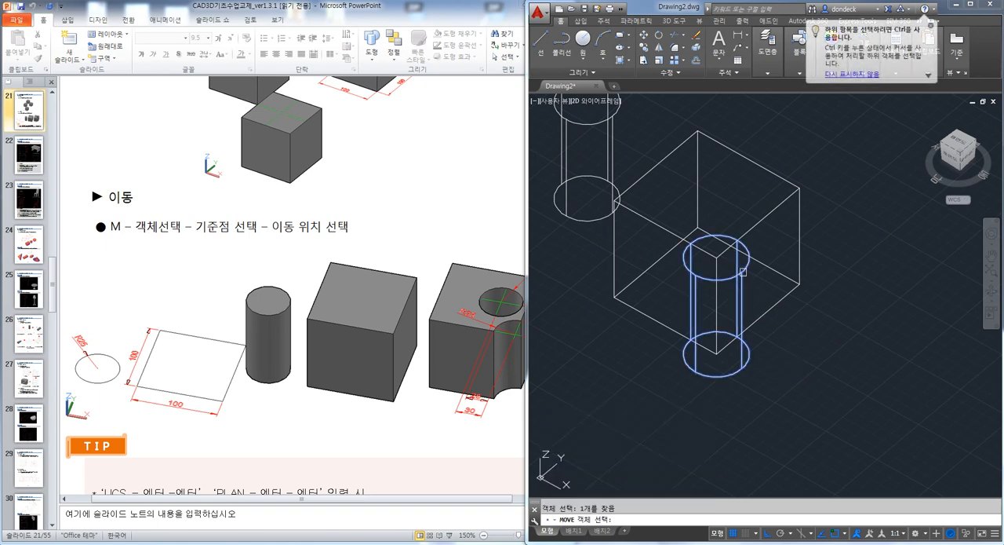
key(Return)
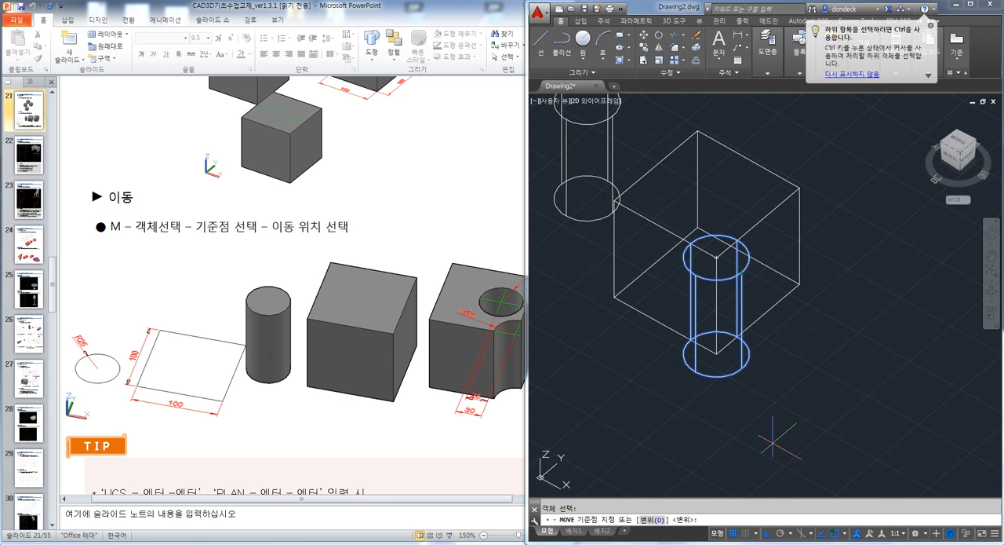
click(775, 432)
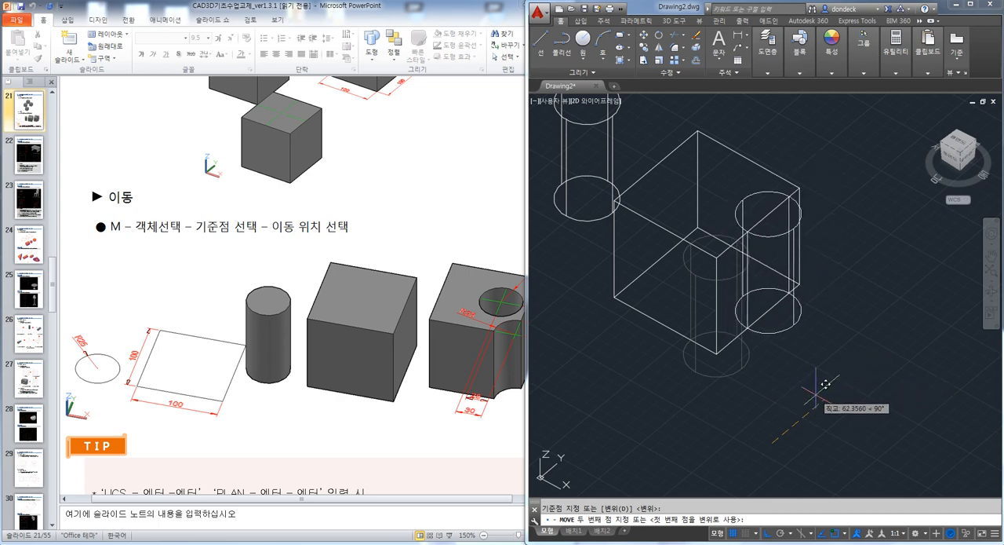
key(Return)
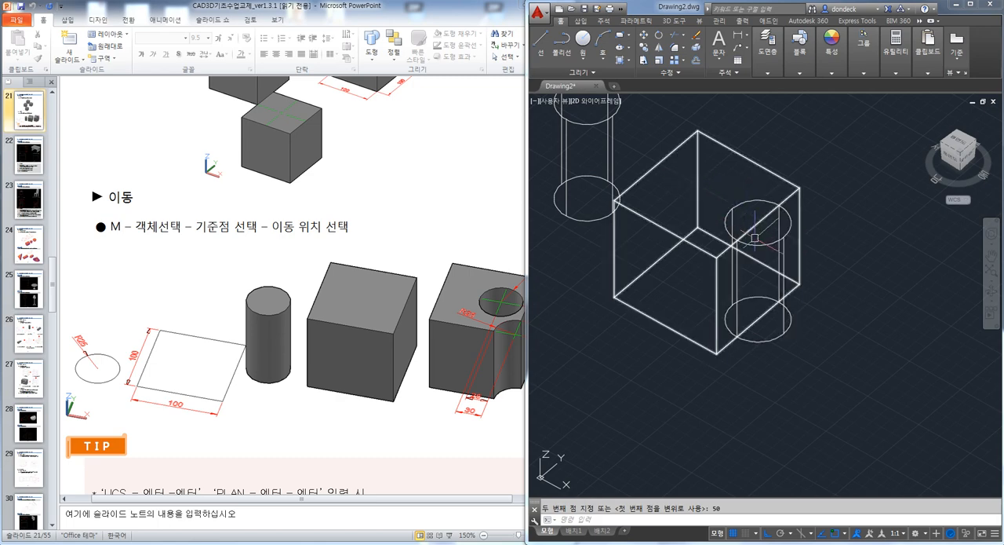
Move the same cylinder 30 in the negative X direction, further into the cube
text(m)
key(Return)
click(786, 273)
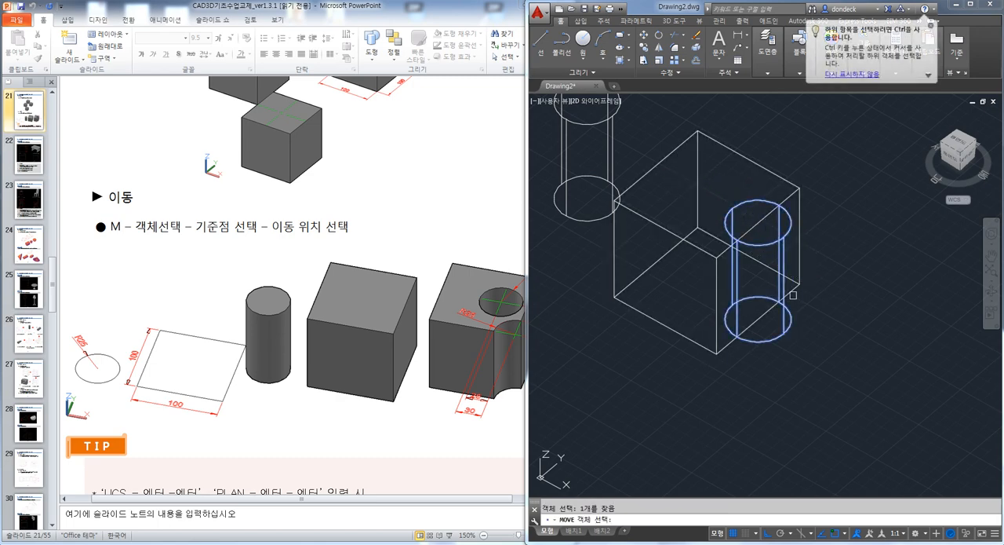
key(Return)
click(914, 439)
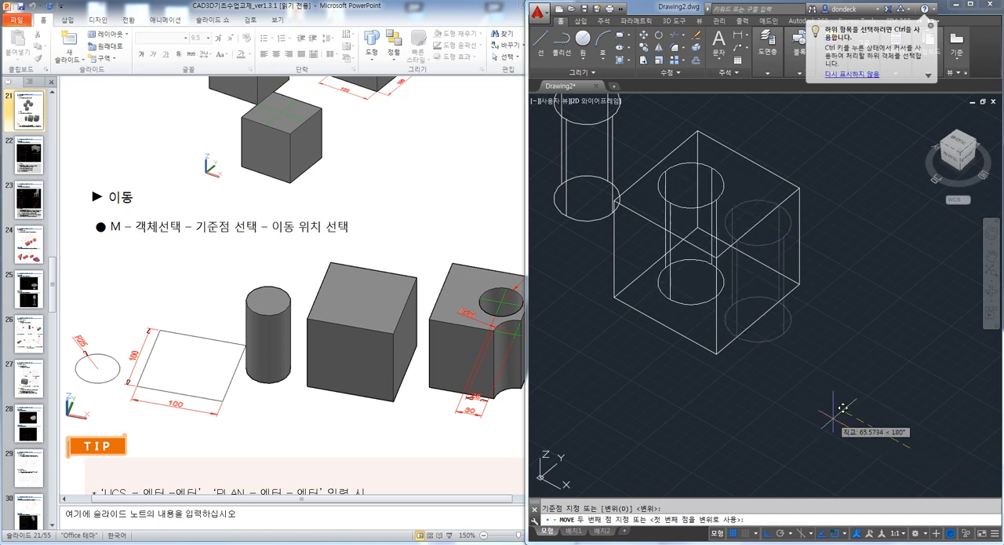
text(0)
key(Return)
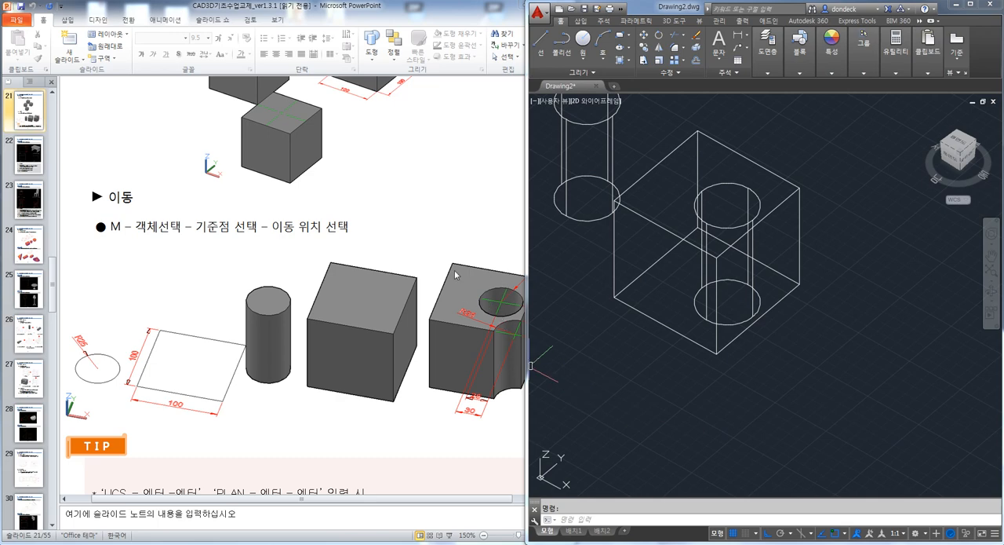
Move the remaining outside cylinder from its top face centre to the cube's top front corner, with ortho mode off
shift+middle_drag(653, 277, 661, 289)
middle_drag(649, 269, 673, 321)
text(M)
key(Return)
click(617, 163)
key(Return)
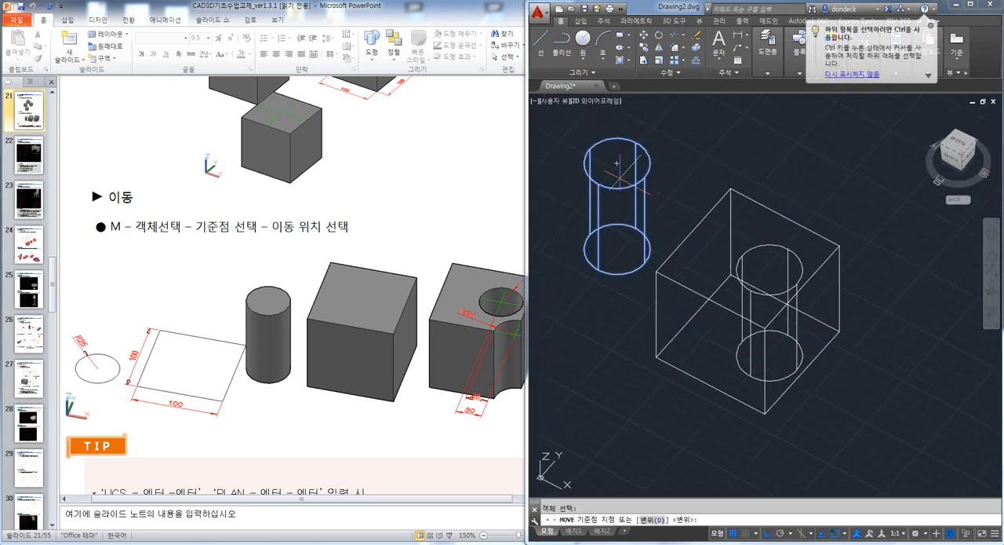
click(617, 161)
scroll(791, 366, up, 5)
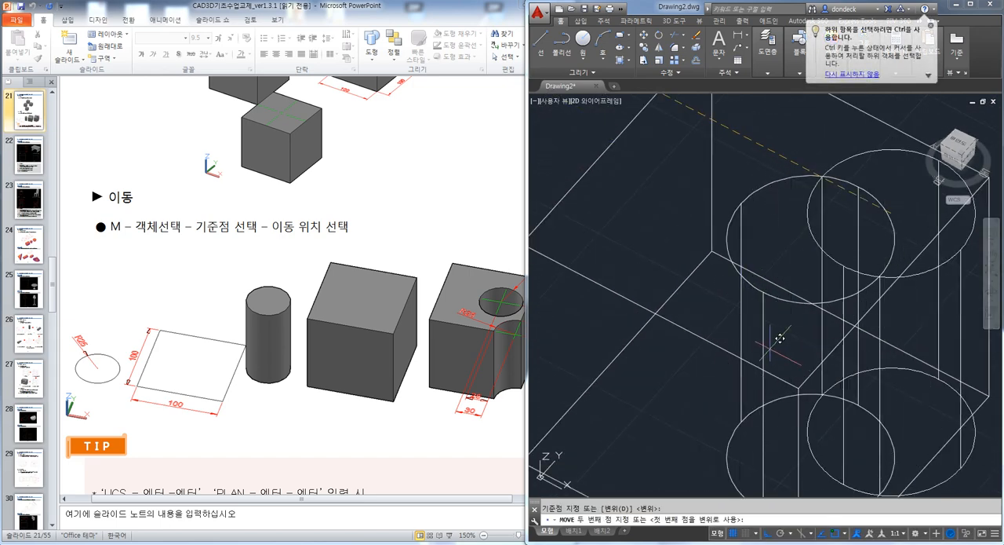
key(F8)
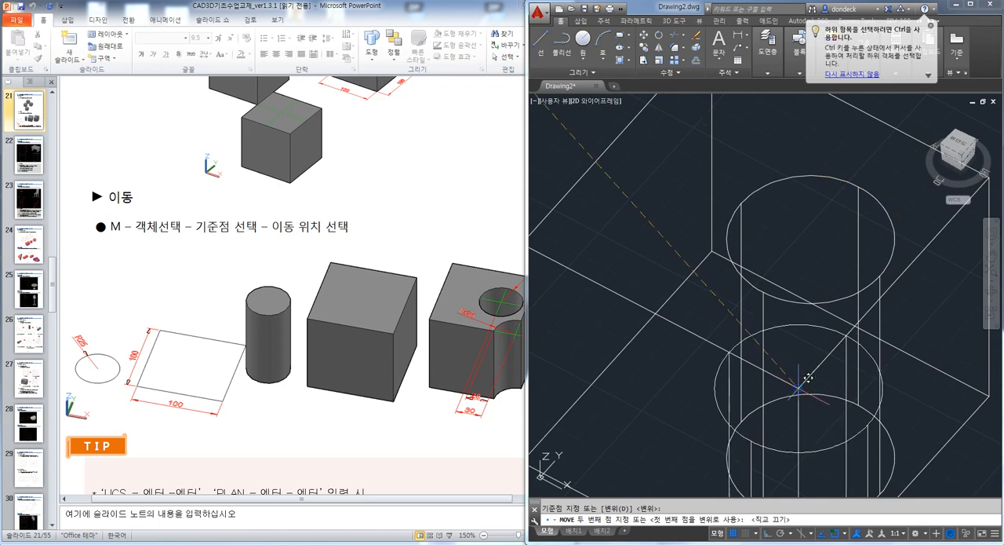
click(799, 388)
Subtract both cylinders from the cube
scroll(799, 388, down, 4)
middle_drag(799, 389, 736, 288)
mouse_move(736, 344)
shift+middle_down()
mouse_move(778, 366)
mouse_move(734, 348)
shift+middle_up()
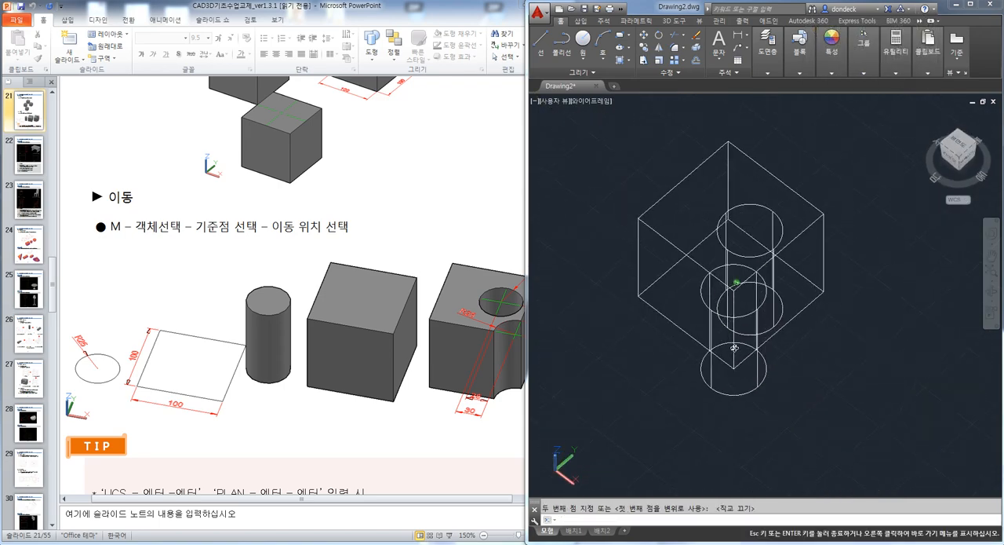
text(u)
key(Return)
click(808, 229)
click(808, 229)
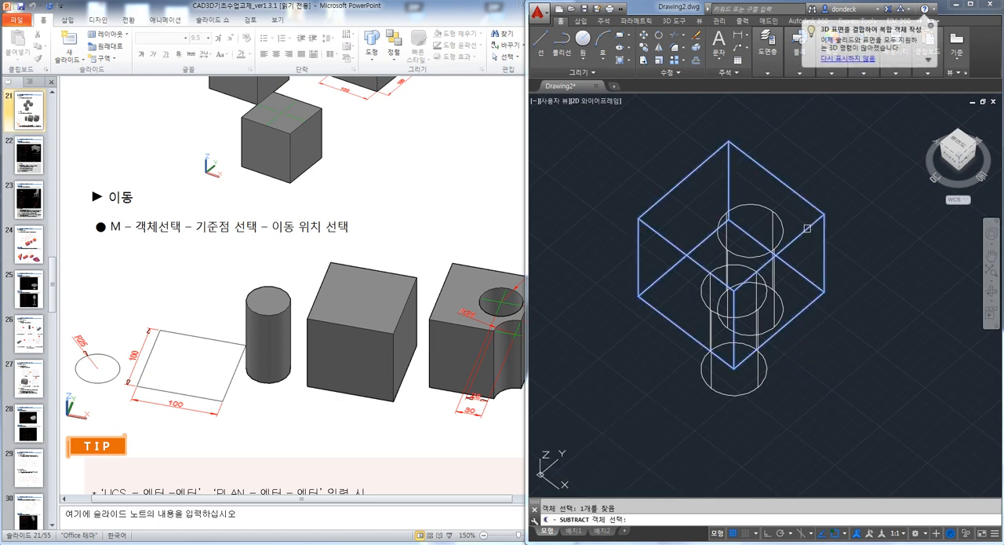
key(Return)
click(770, 212)
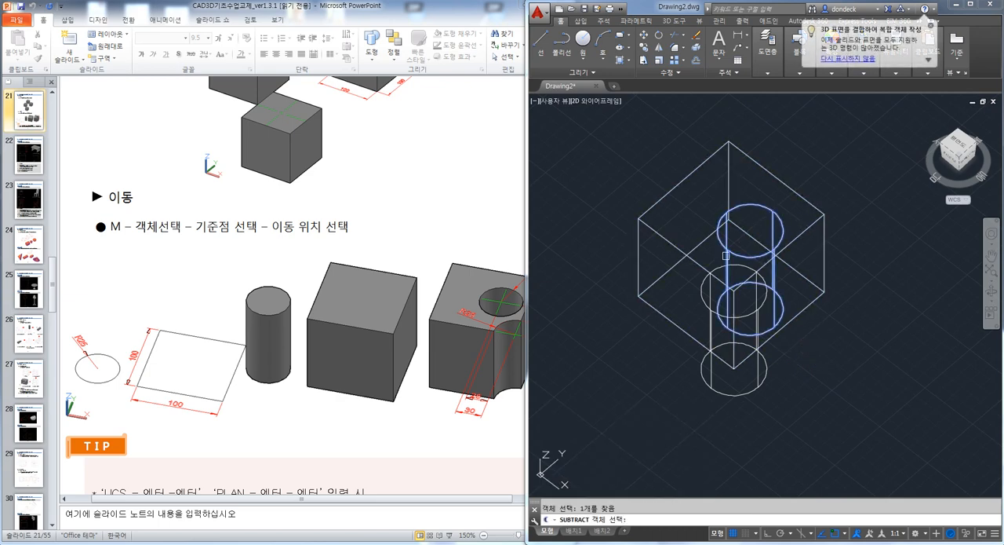
click(702, 288)
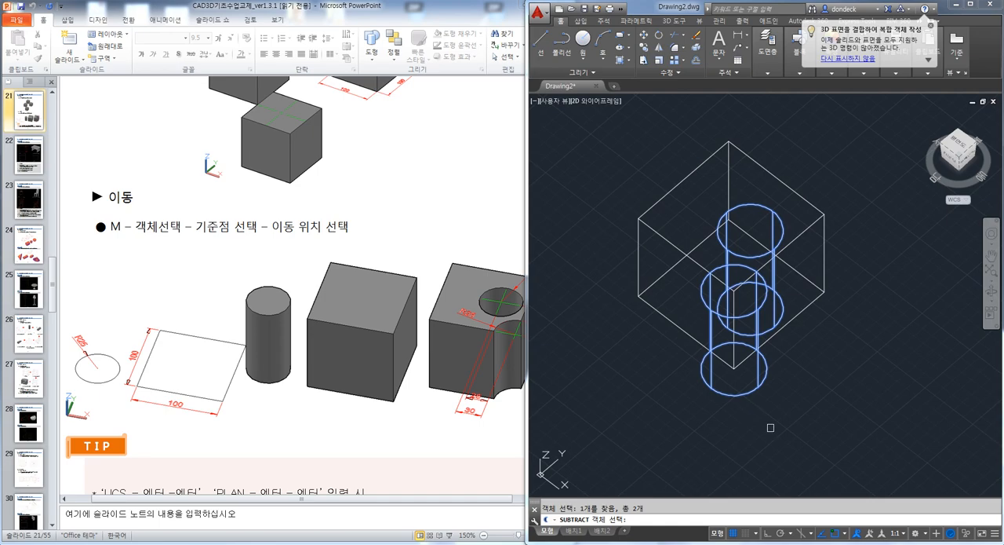
key(Return)
Display the cut cube in the Shades of Gray visual style and orbit it to show the hole and corner notch
shift+middle_drag(772, 415, 731, 274)
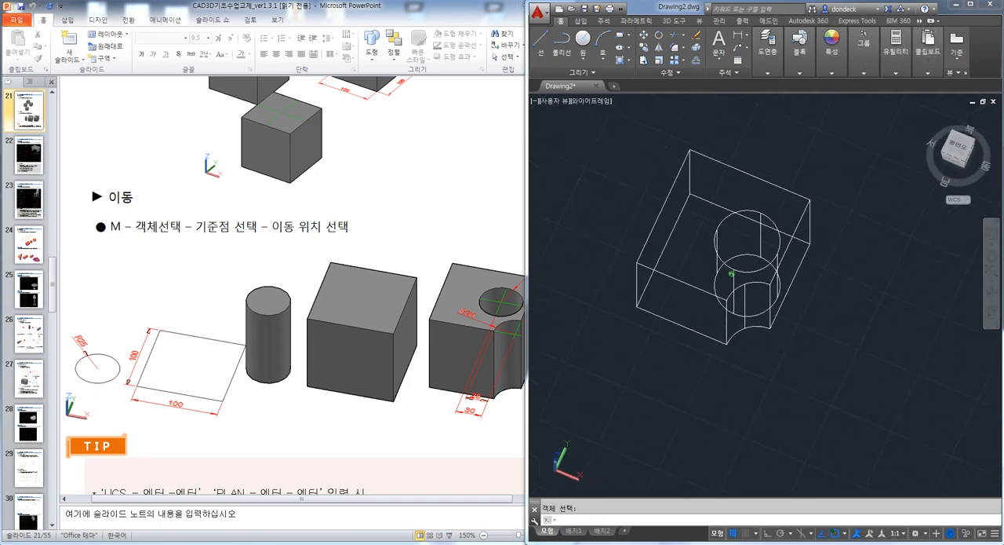
text(sha)
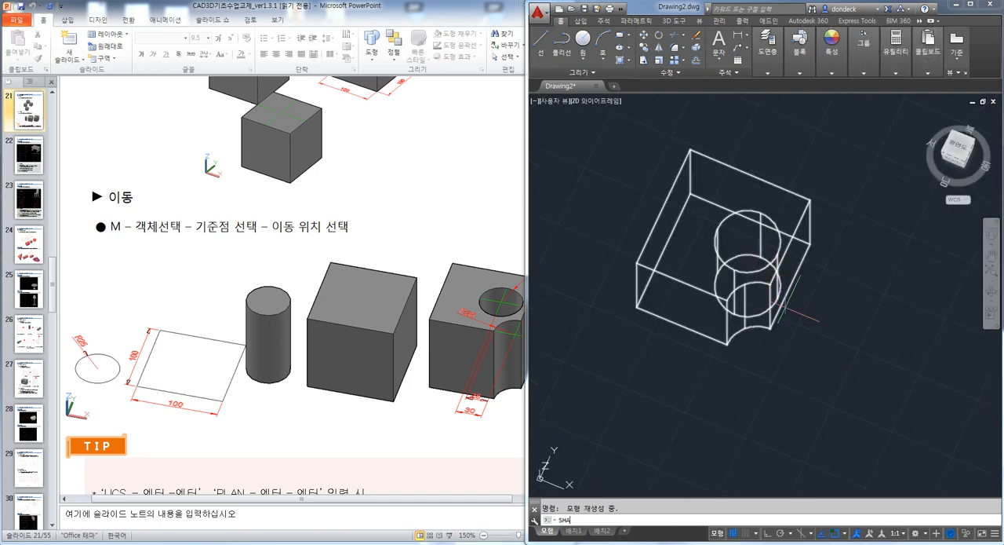
key(Return)
text(g)
key(Return)
shift+middle_drag(765, 287, 791, 267)
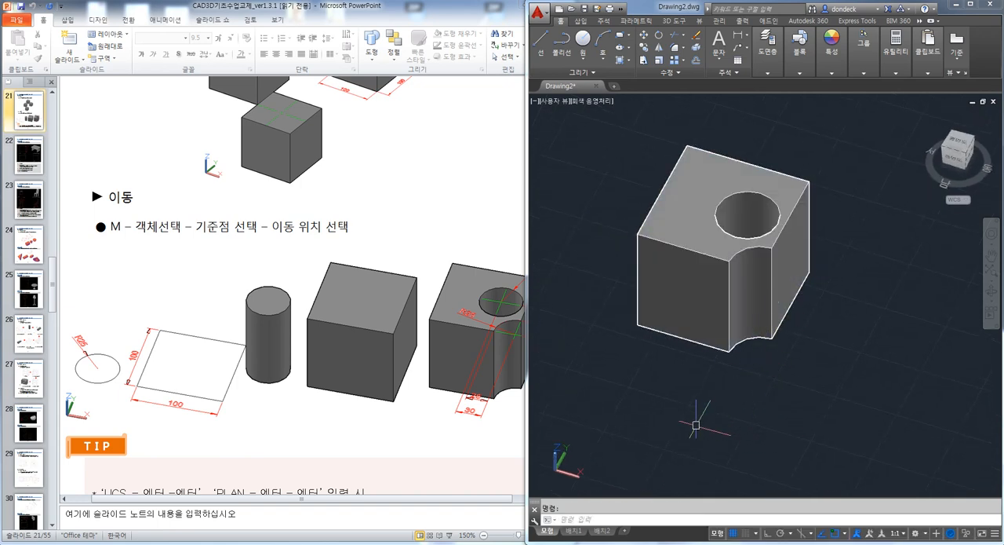
Switch to the PowerPoint handout and examine the desk drawings and instructions of exercise 4 on the next slide
click(400, 183)
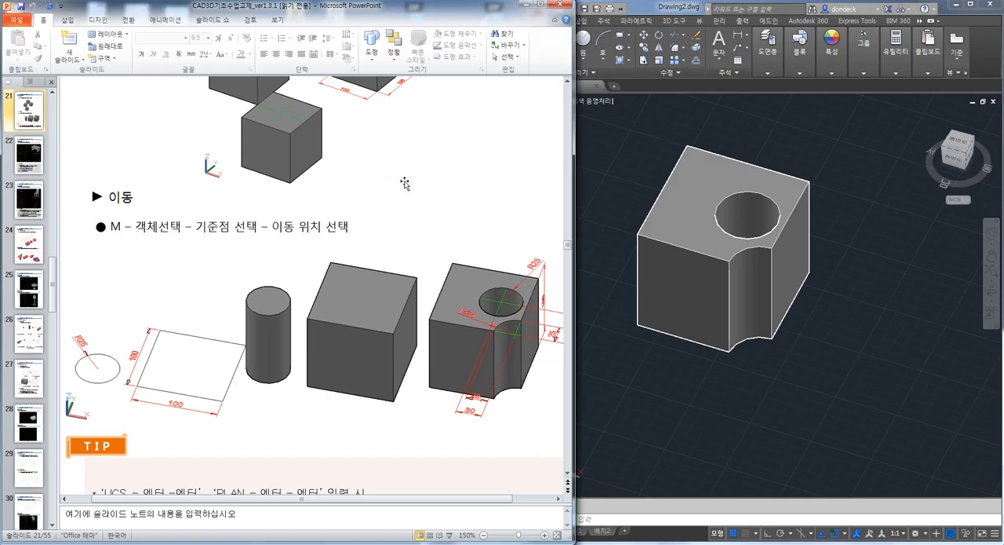
key(shift+F5)
key(Right)
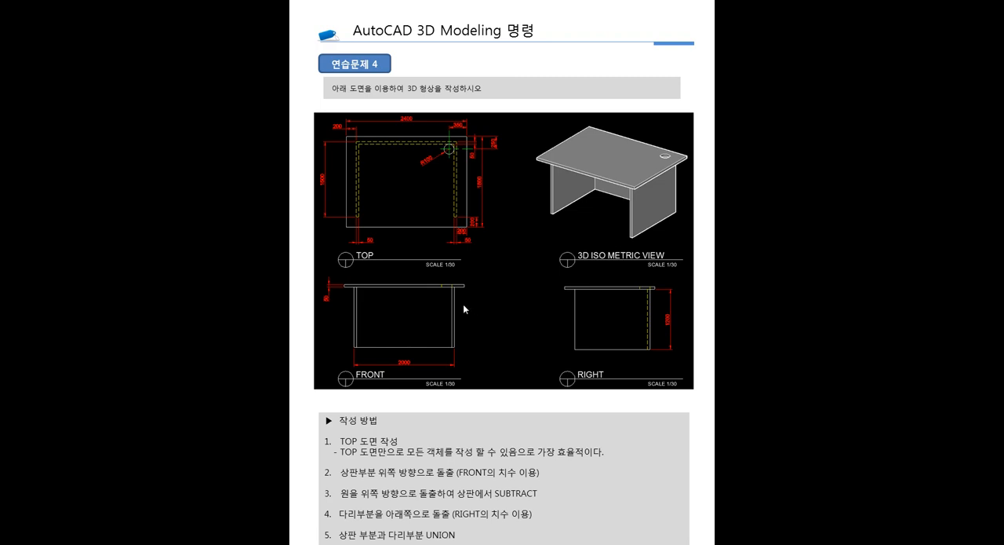
key(Escape)
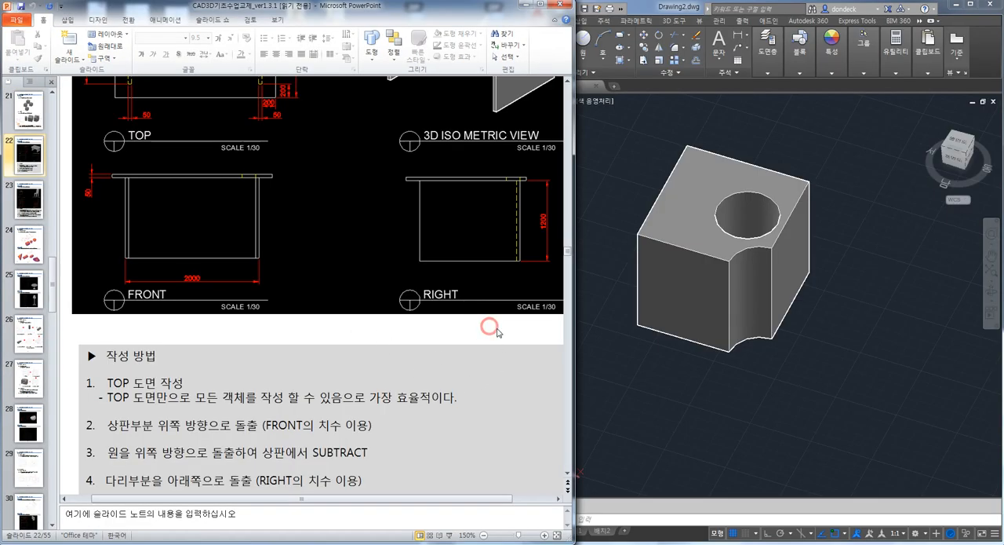
scroll(497, 331, up, 4)
click(672, 406)
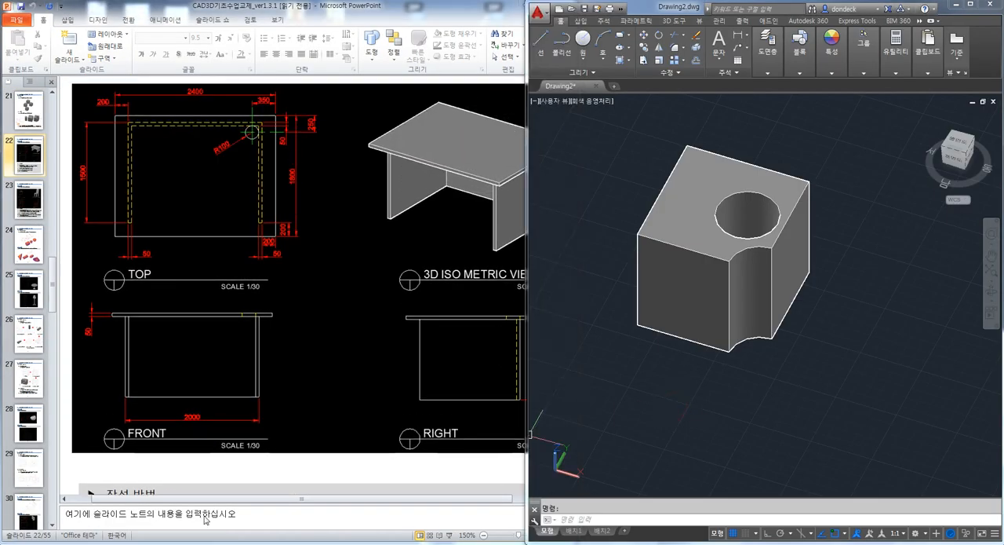
Switch to the browser and open the desk and chair practice post on page 2 of the CAD Study board
key(alt+Tab)
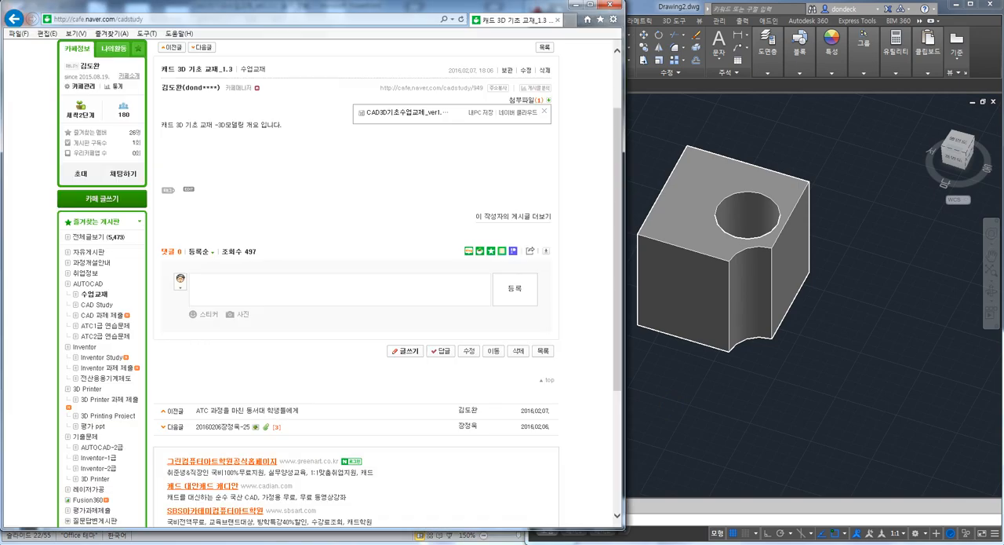
click(107, 306)
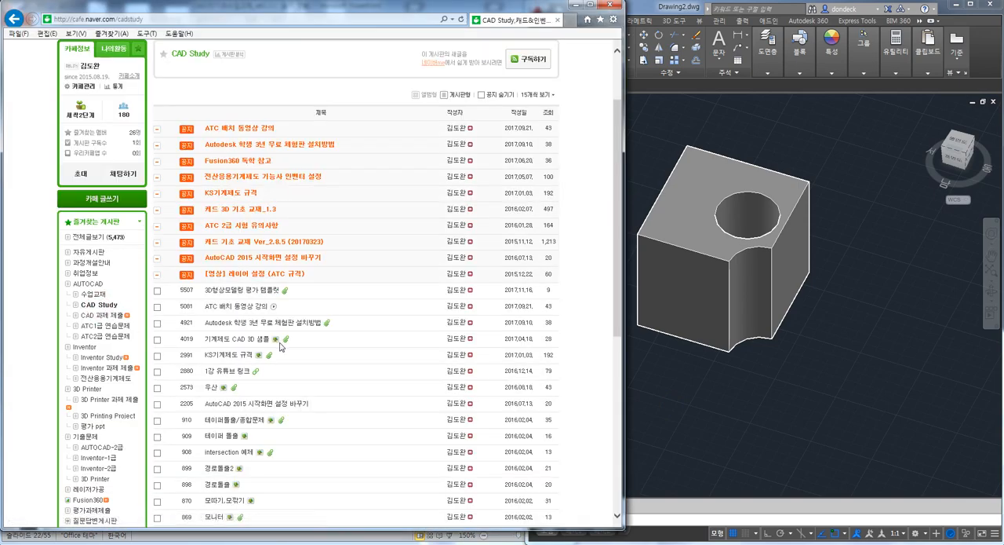
scroll(281, 348, down, 3)
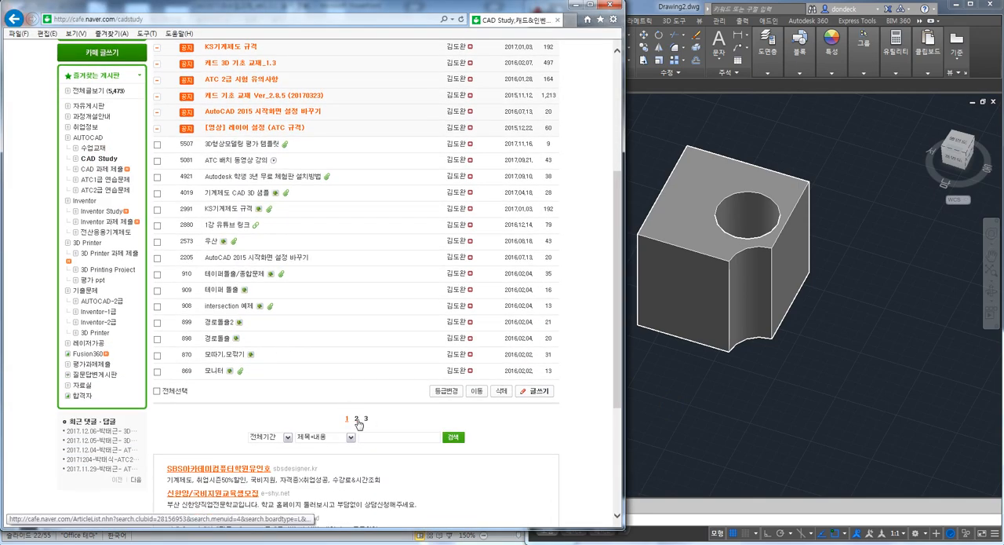
click(357, 419)
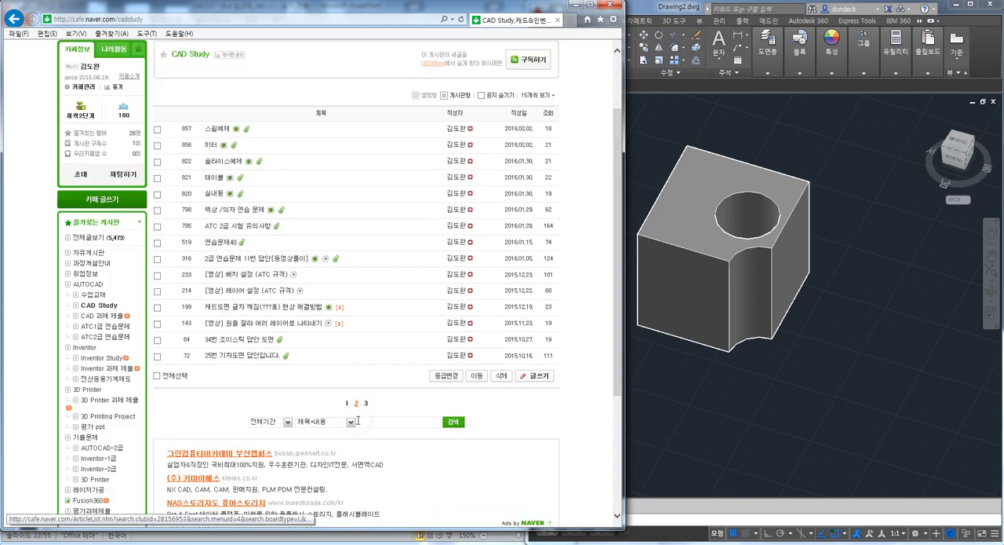
click(237, 210)
Open the post's attached desk drawing 책상.dwg directly in AutoCAD
click(519, 103)
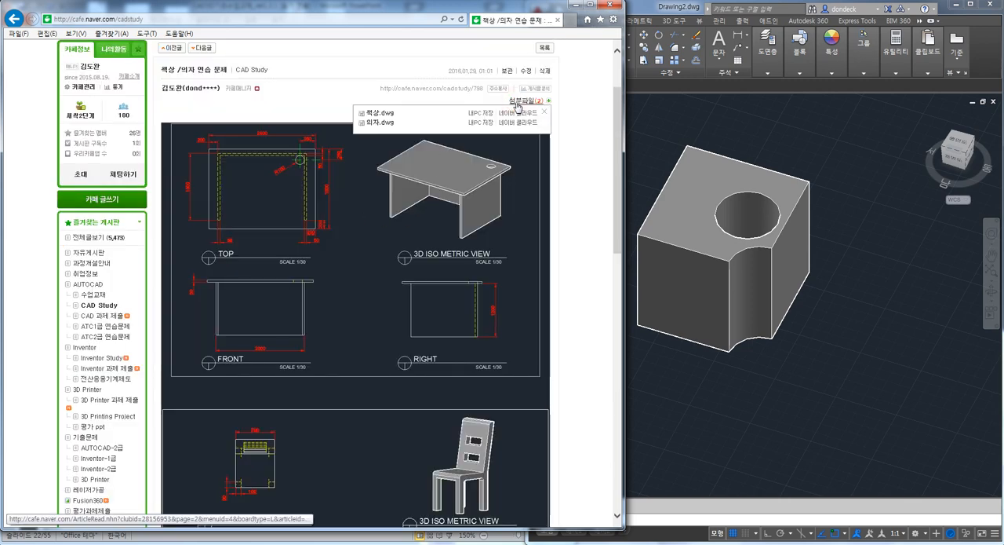
click(480, 113)
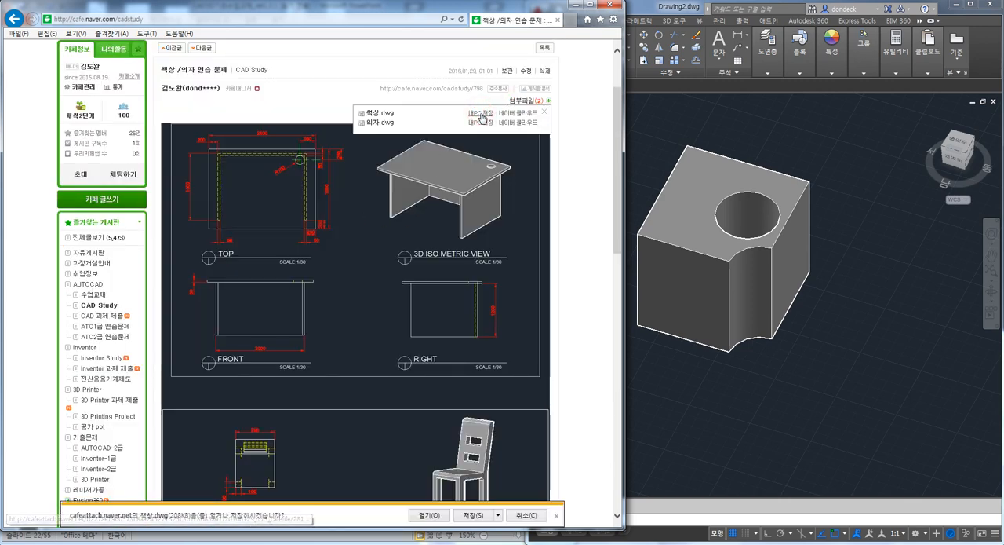
click(430, 515)
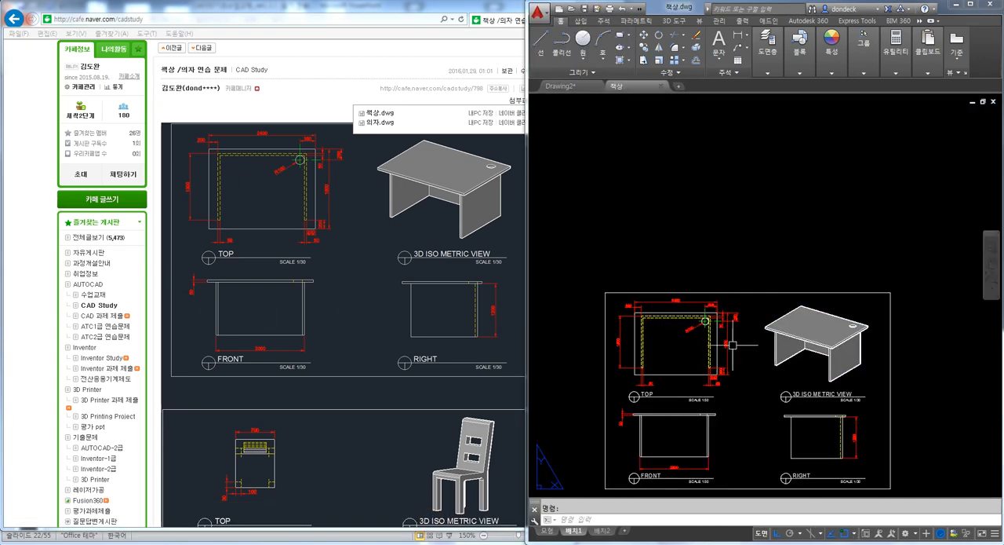
Examine the desk drawing's layout and the dimensions of its TOP view
middle_click(726, 266)
middle_click(726, 266)
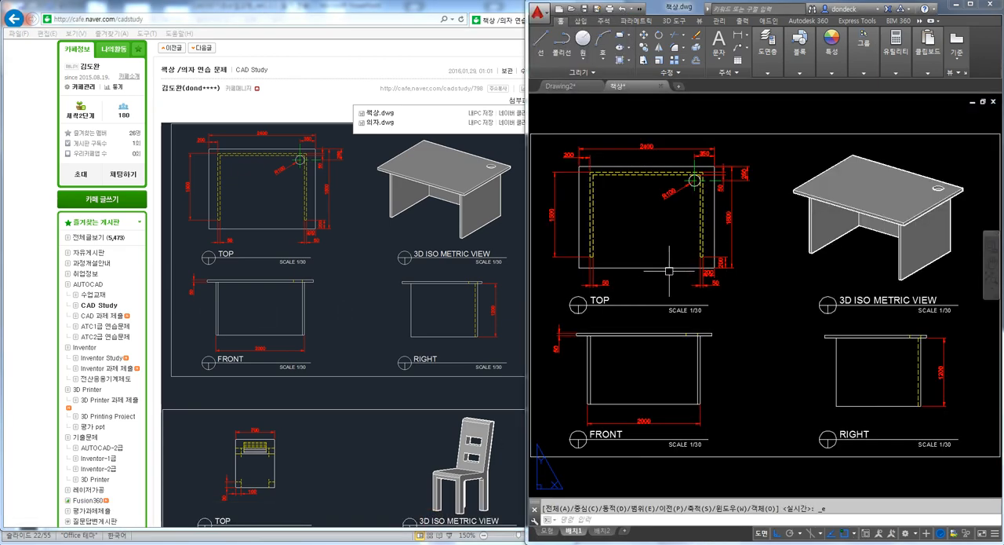
scroll(695, 261, down, 3)
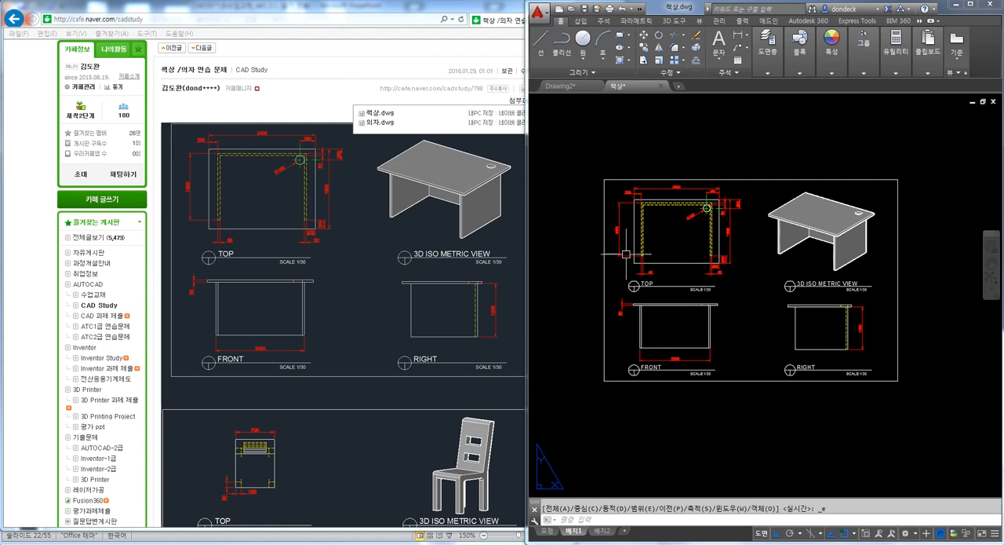
scroll(812, 222, up, 2)
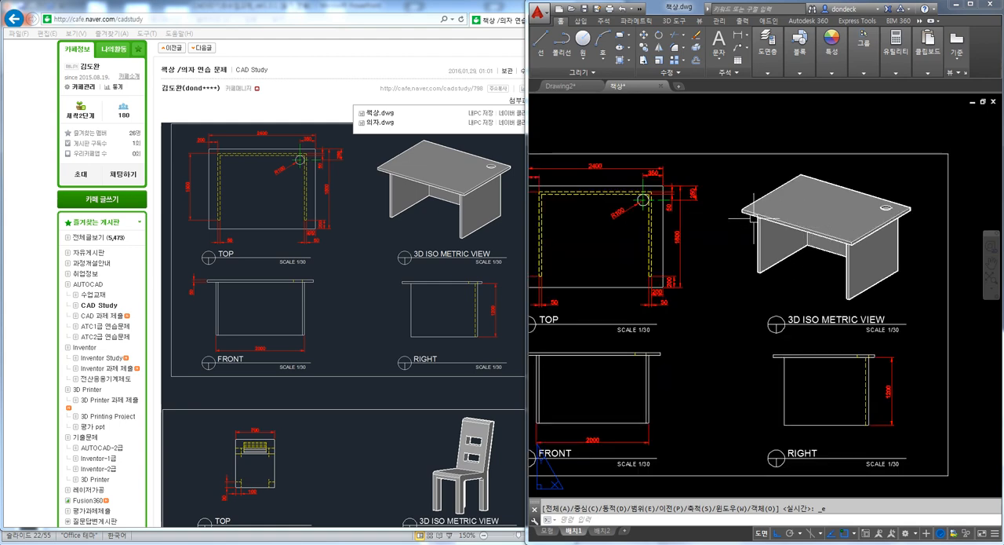
scroll(726, 213, up, 3)
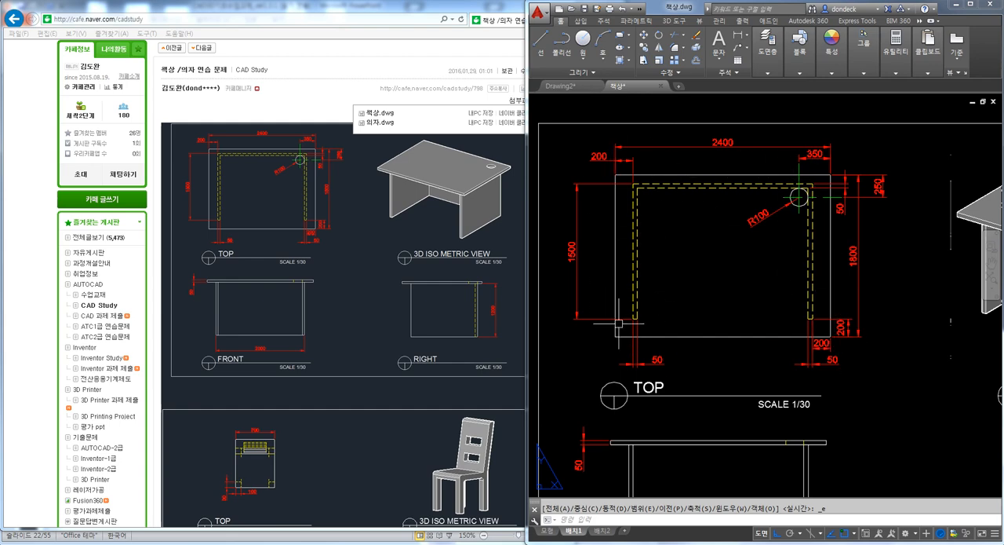
Examine the desk's TOP view dimensions and the other desk views on the layout sheet
scroll(663, 336, up, 2)
scroll(974, 346, down, 3)
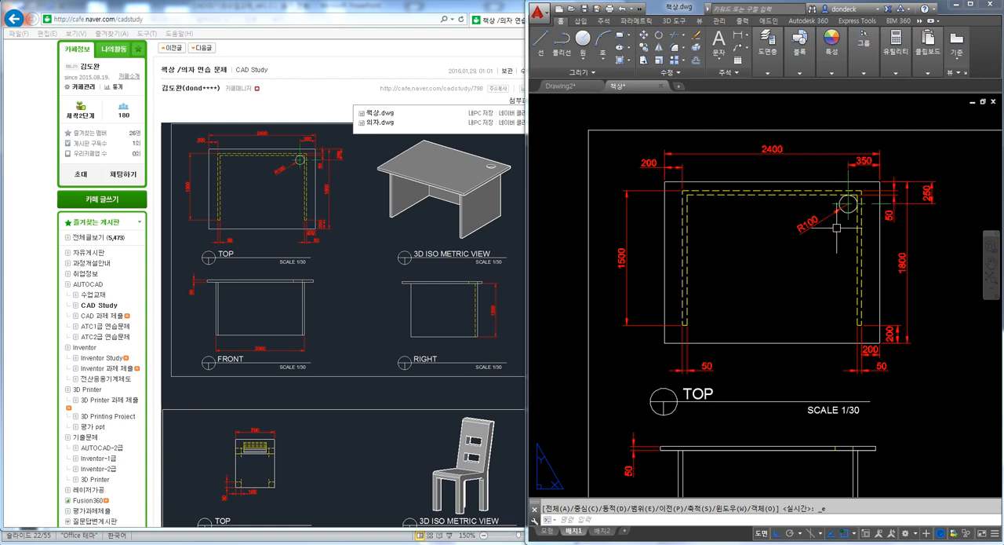
middle_drag(833, 240, 805, 212)
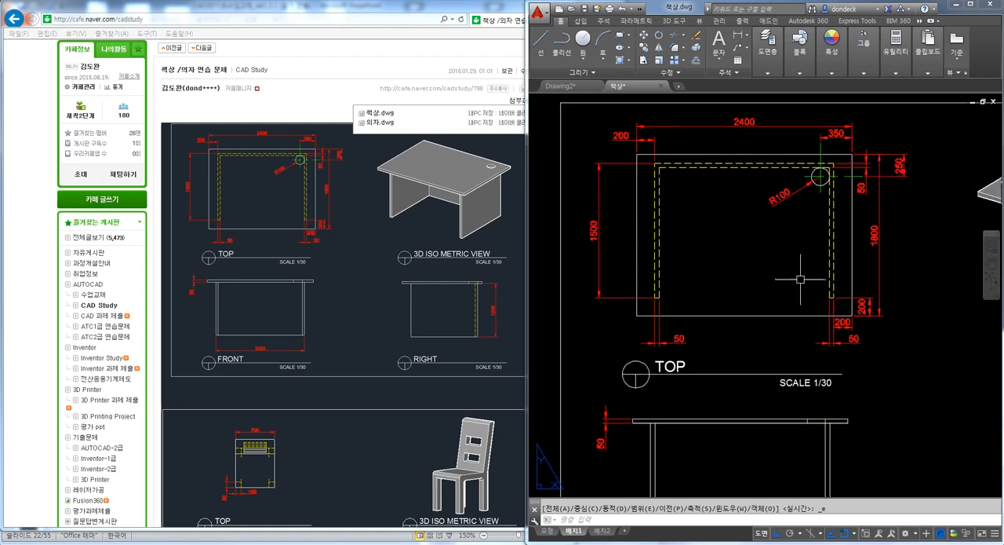
scroll(794, 265, down, 2)
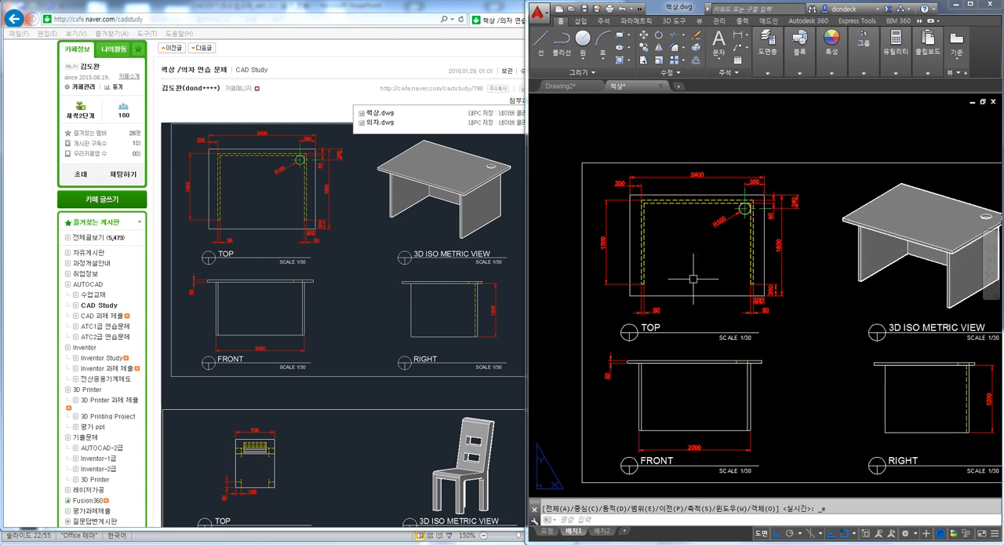
click(560, 85)
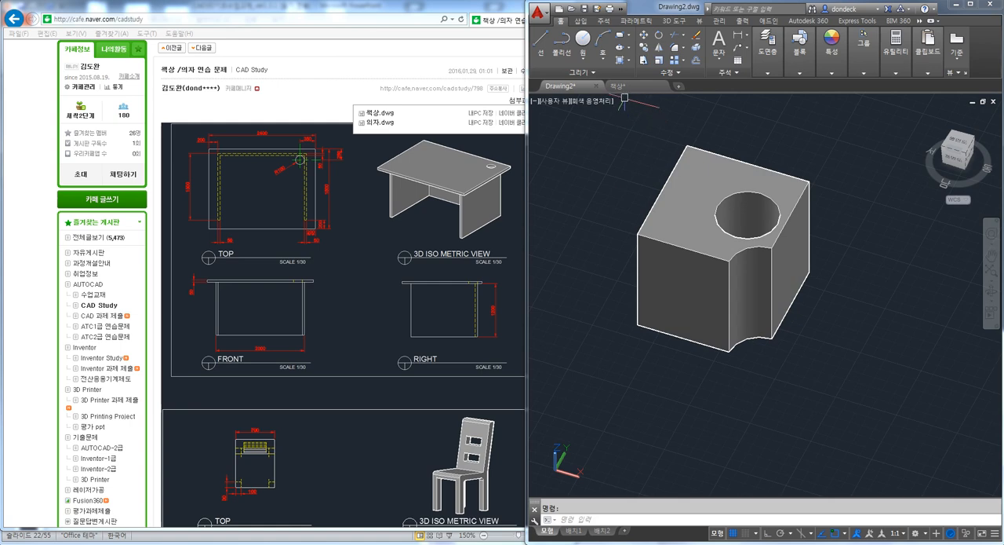
click(623, 86)
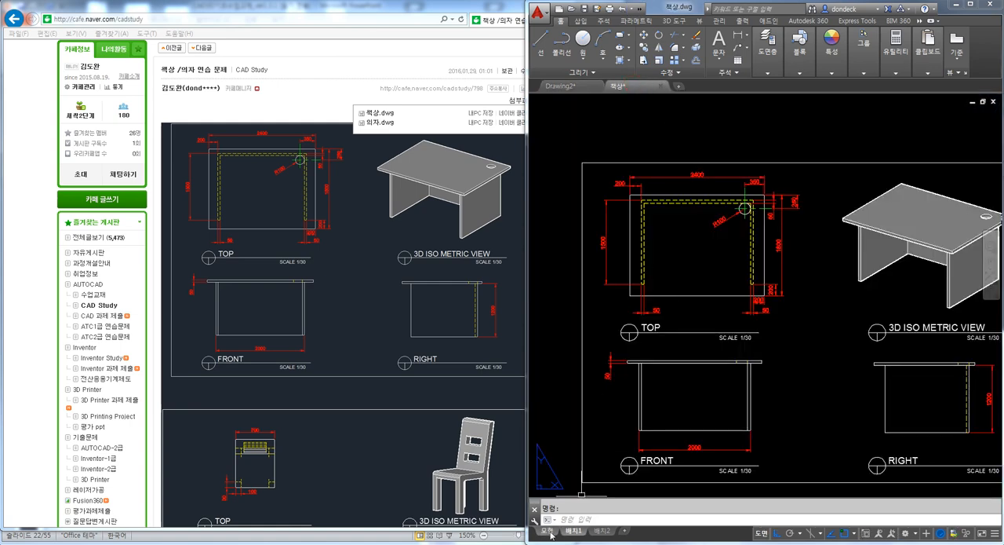
Switch to model space and erase the objects other than the desk's TOP, FRONT and RIGHT views
click(547, 531)
click(932, 372)
click(877, 288)
key(Delete)
mouse_move(778, 390)
middle_down()
mouse_move(748, 311)
mouse_move(756, 286)
middle_up()
click(943, 315)
click(781, 171)
key(Delete)
Erase the FRONT and RIGHT views with their dimensions, keeping only the TOP view
scroll(674, 244, up, 3)
scroll(674, 243, down, 1)
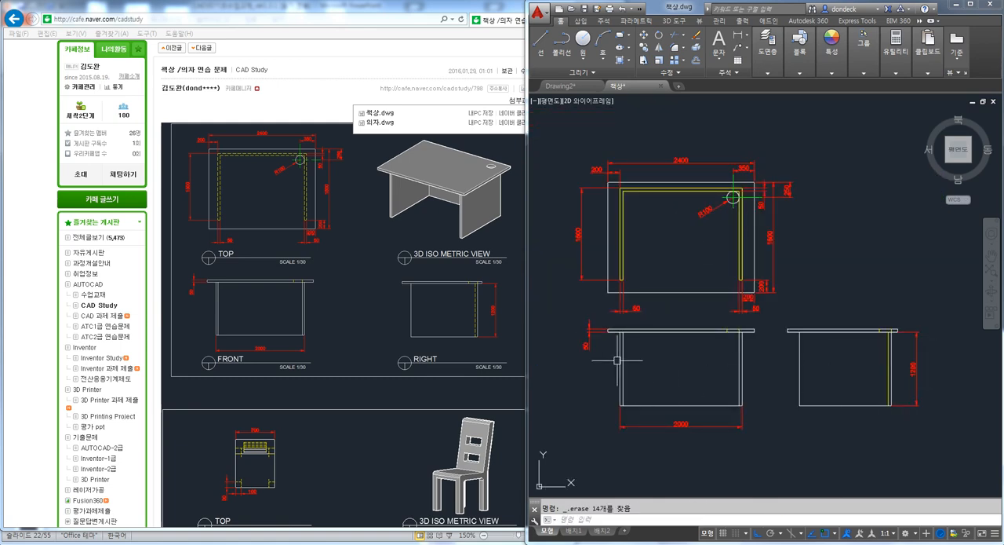
click(961, 451)
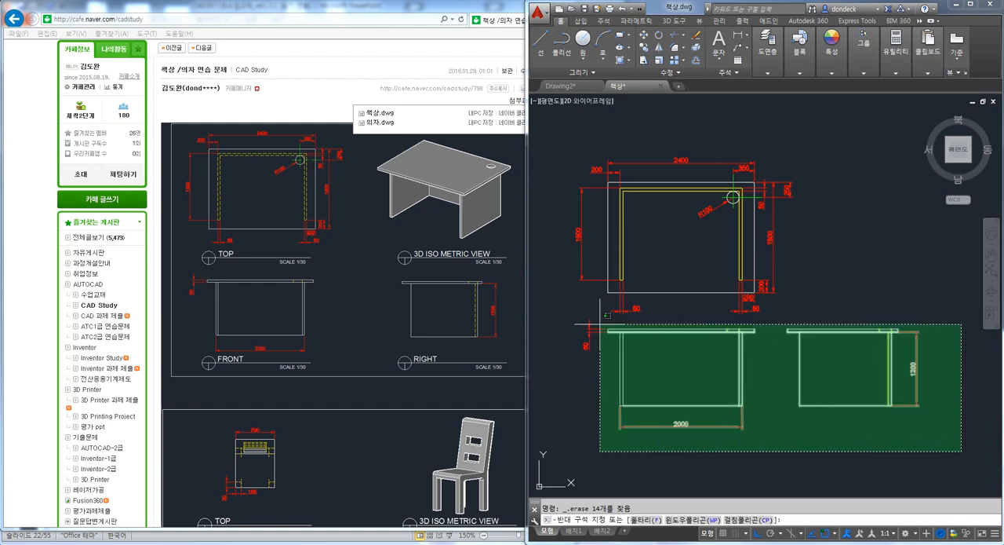
click(541, 314)
key(Delete)
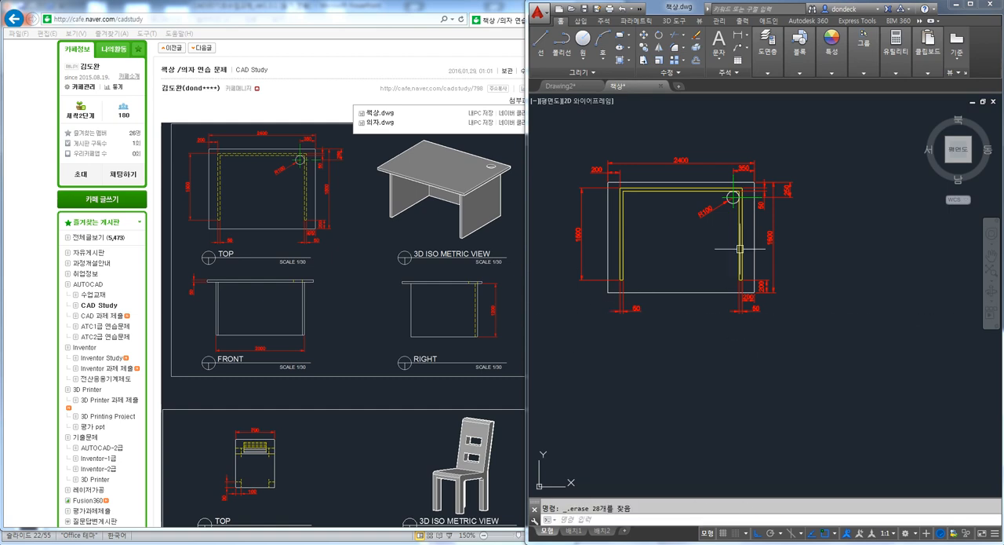
Turn off the DIM and CENTER layers
click(768, 72)
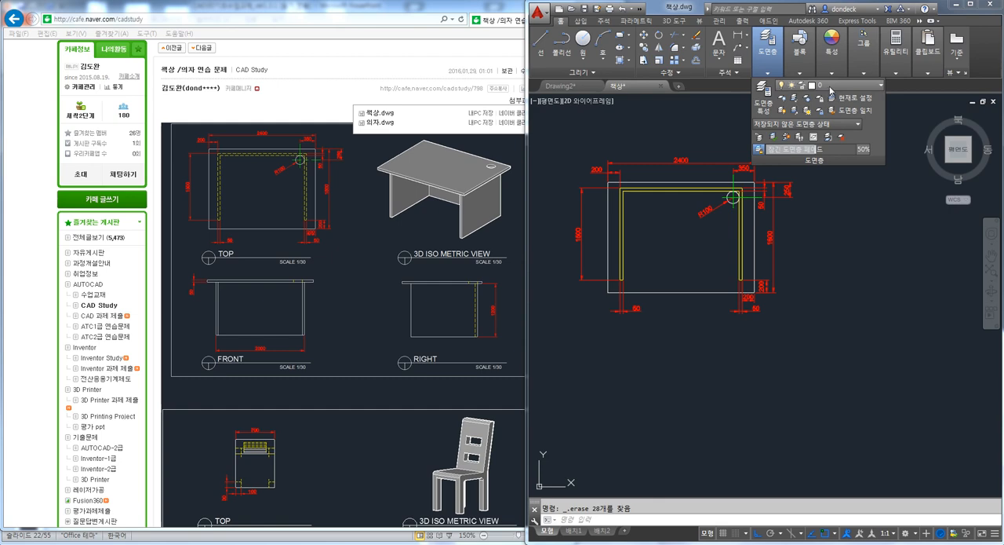
click(830, 87)
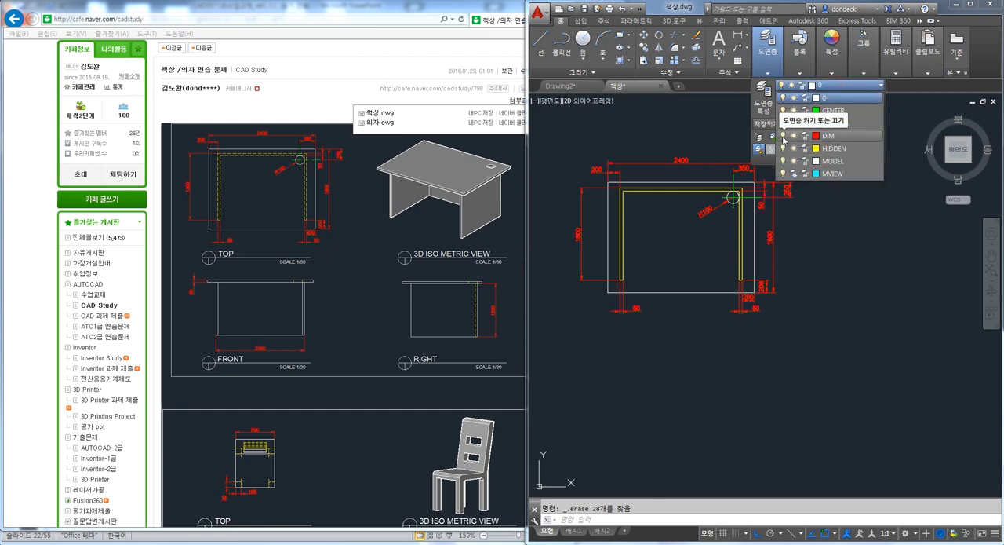
click(783, 139)
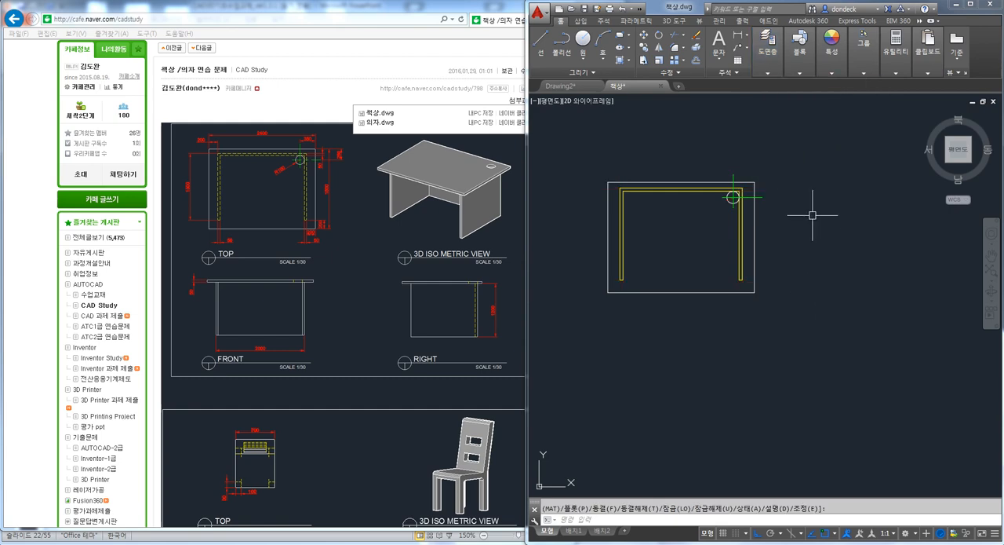
click(767, 73)
click(832, 85)
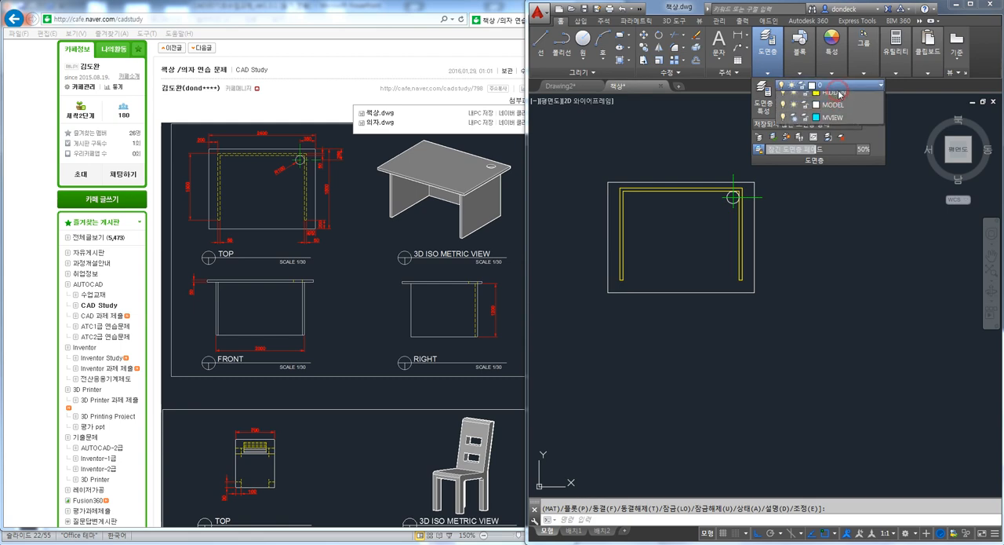
click(783, 111)
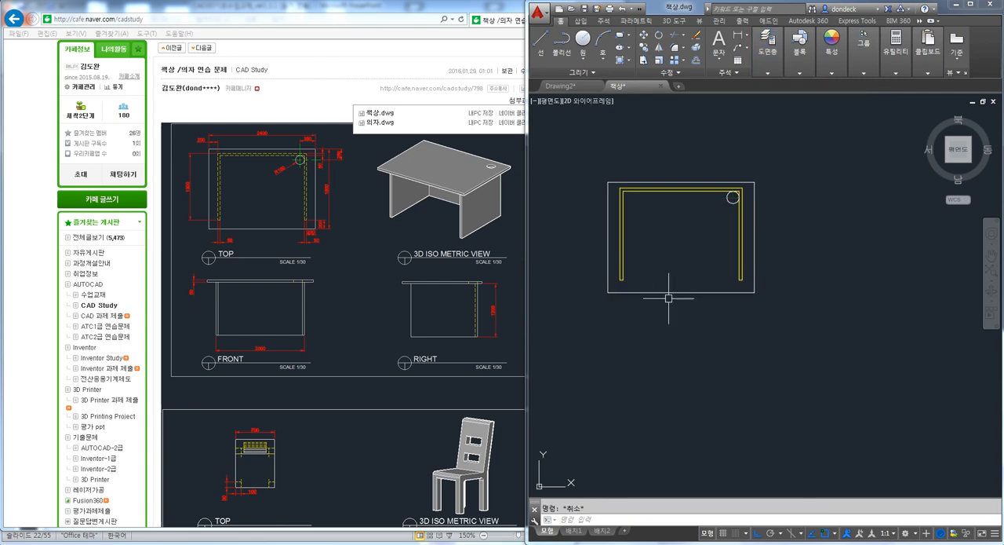
Copy the whole desk plan horizontally to the right by about 2904
text(co)
key(Return)
click(796, 330)
click(551, 138)
key(Return)
click(613, 154)
click(791, 154)
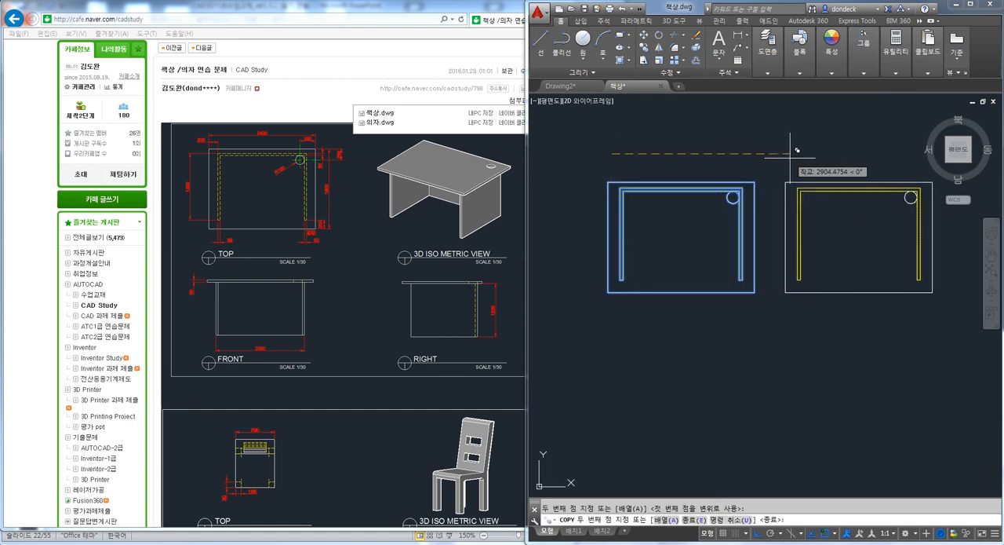
key(Escape)
Copy both desk plans straight down to form a second row
scroll(790, 291, down, 2)
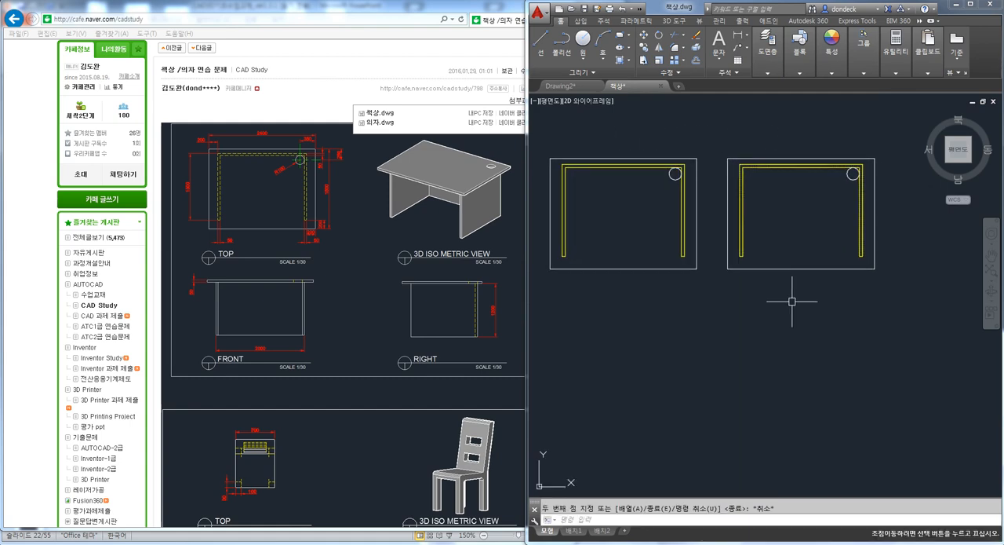
key(Return)
click(888, 333)
click(609, 158)
key(Return)
click(604, 153)
click(605, 240)
key(Escape)
View the second-row right-hand plan in 3D and check whether its tabletop outline consists of separate lines
middle_drag(708, 321, 758, 165)
scroll(772, 291, up, 4)
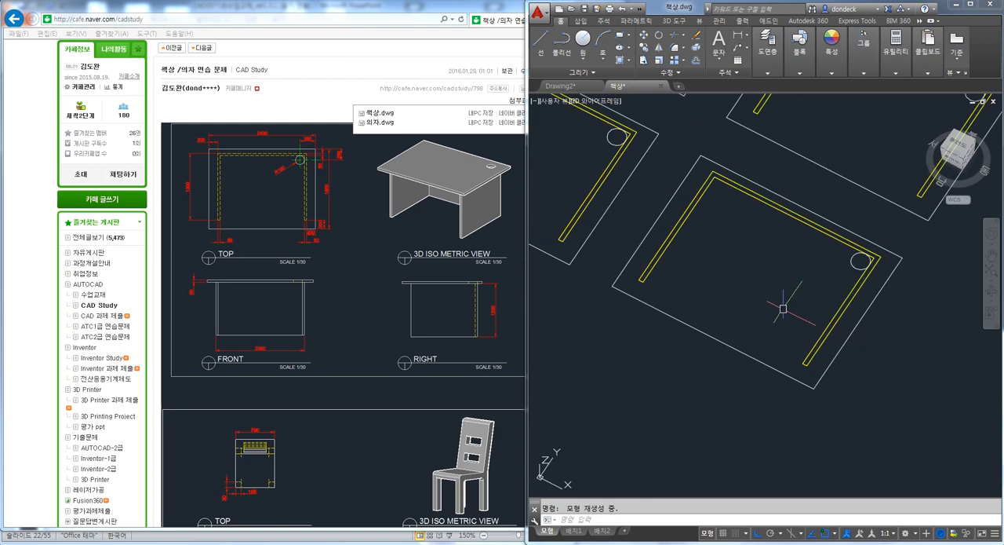
scroll(841, 277, up, 2)
click(899, 230)
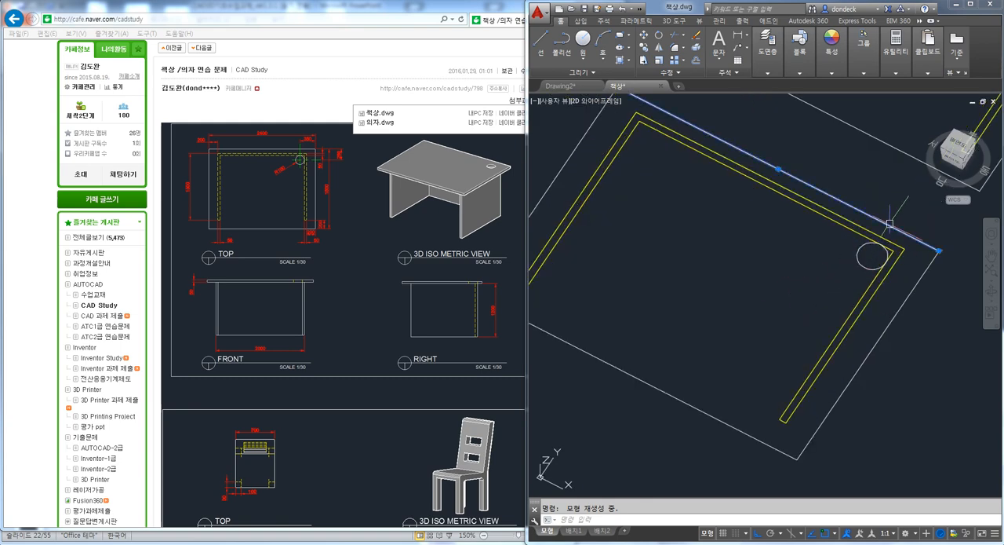
click(926, 279)
click(723, 420)
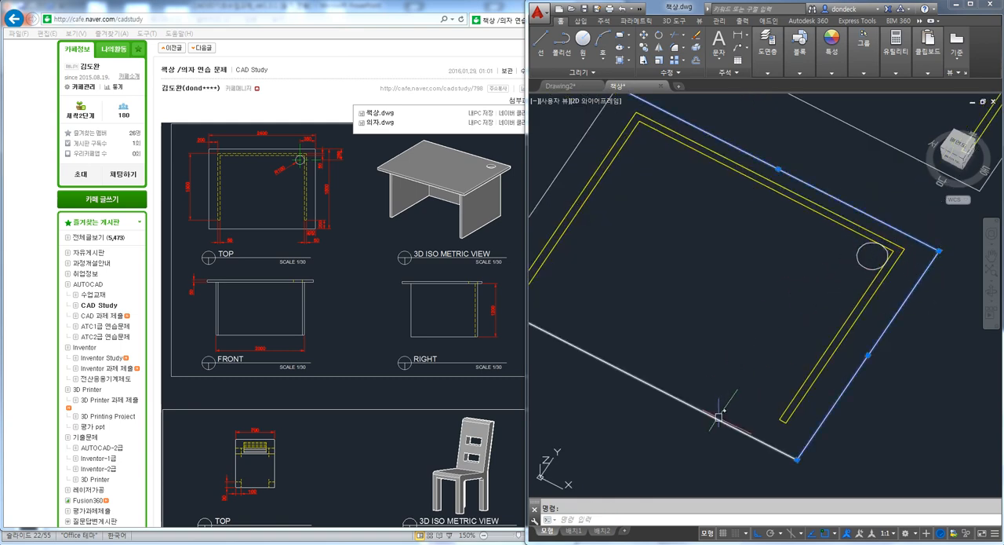
scroll(563, 165, down, 2)
click(562, 165)
middle_drag(660, 212, 705, 259)
text(RE)
key(Escape)
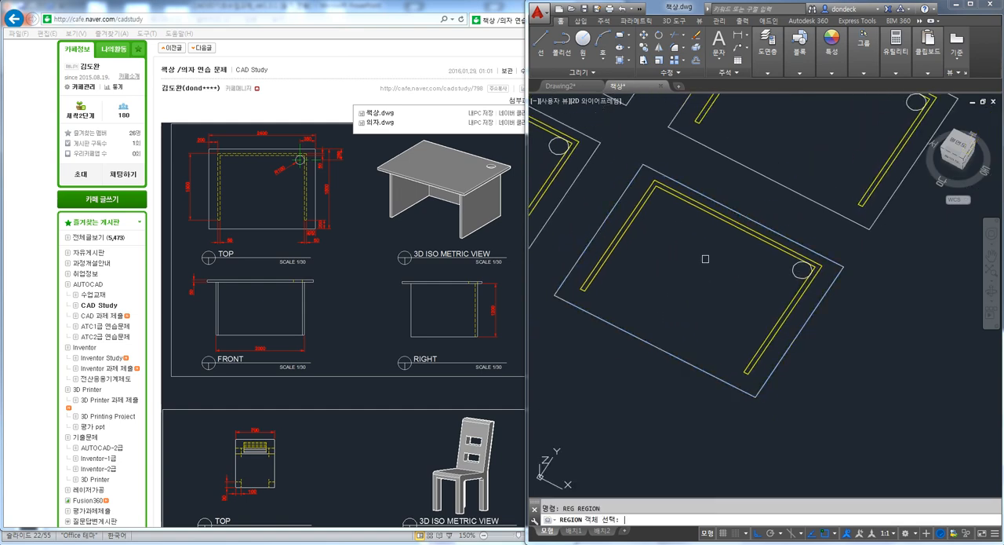
Convert the four outer tabletop edges of the second-row right-hand plan into a region
text(REG)
key(space)
click(629, 186)
click(664, 174)
click(791, 423)
click(716, 371)
key(space)
click(799, 339)
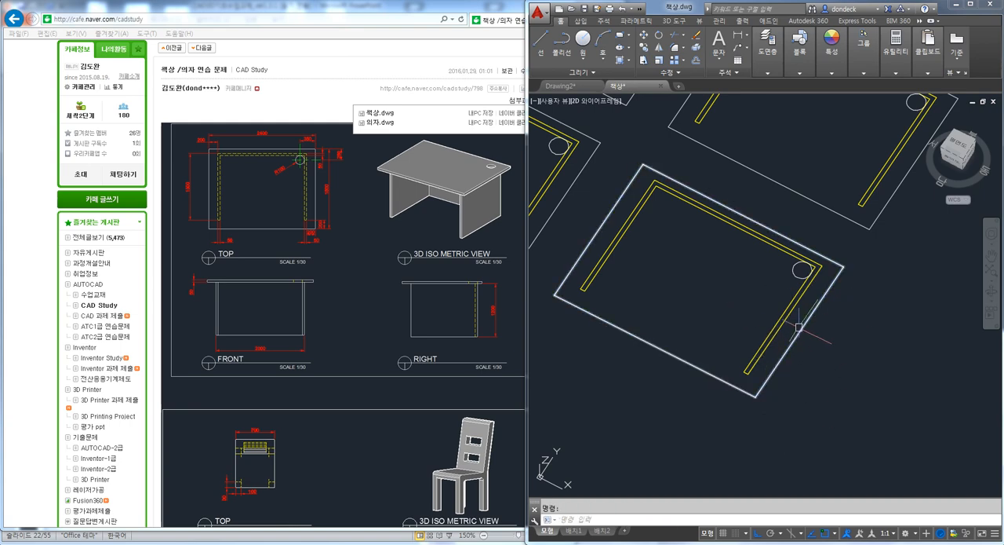
key(Escape)
Convert the yellow U-shaped leg outline of the same plan into a region
scroll(582, 286, up, 5)
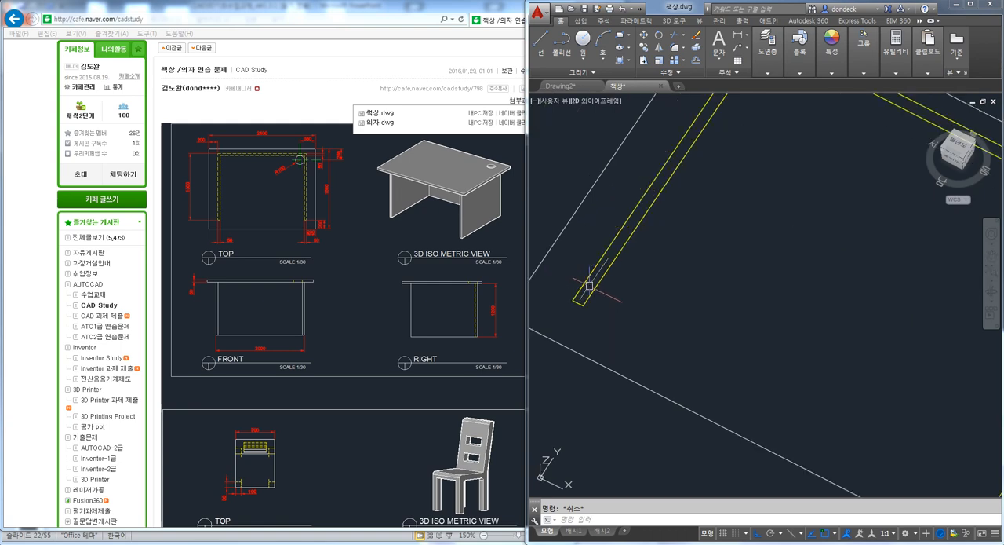
scroll(608, 314, down, 4)
text(REGION)
key(Return)
scroll(620, 310, up, 3)
click(622, 314)
click(589, 289)
click(731, 151)
click(737, 162)
click(921, 333)
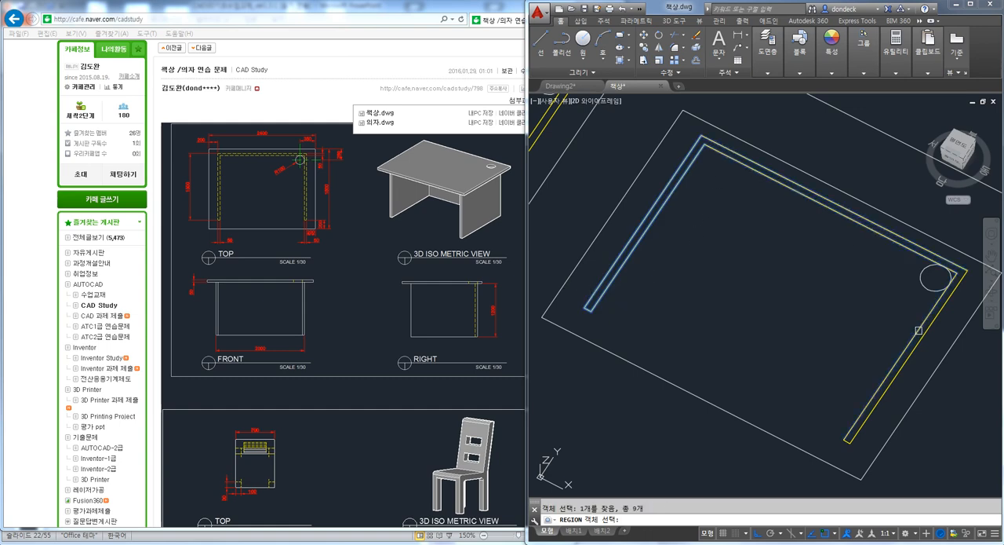
key(Escape)
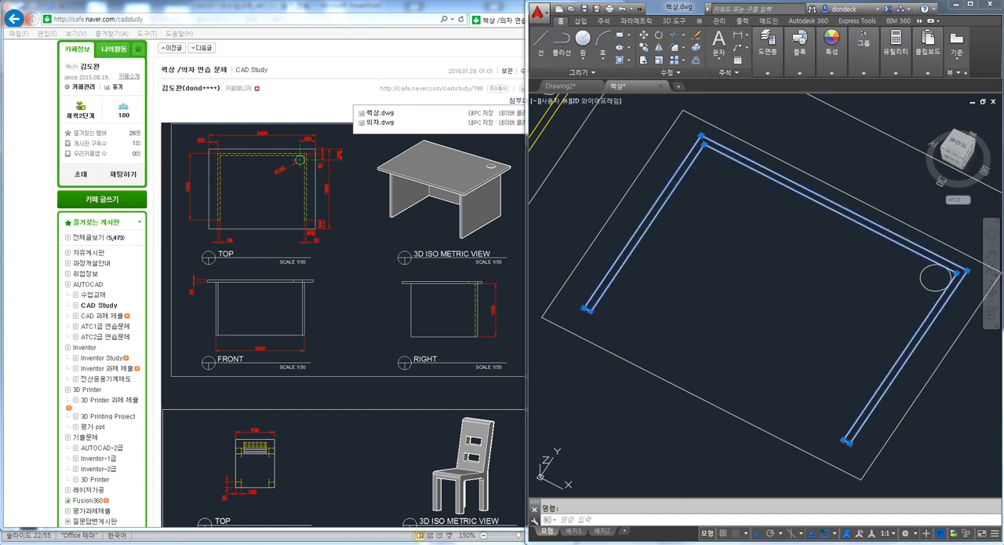
Extrude the tabletop region upward to a thickness of 50
scroll(834, 305, down, 3)
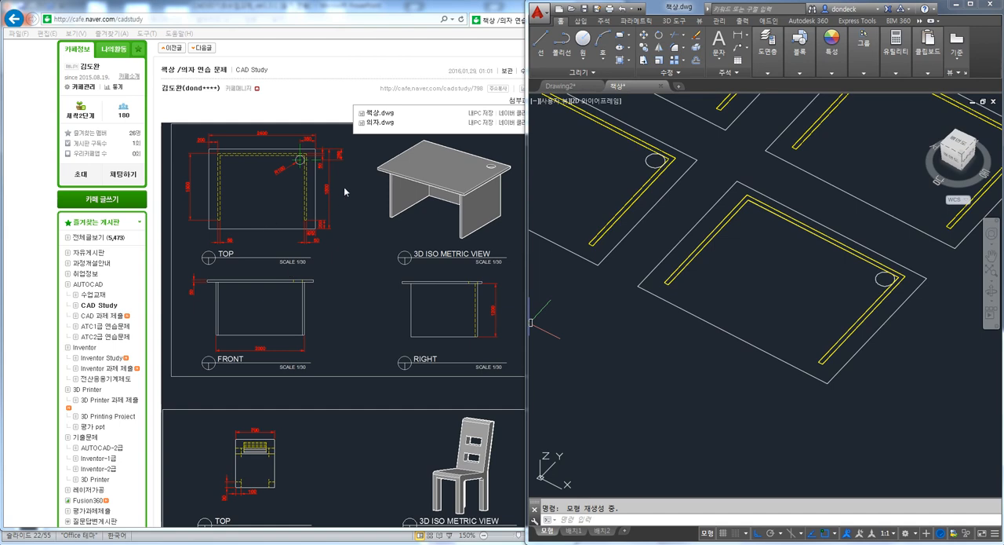
text(ext)
key(Return)
click(742, 342)
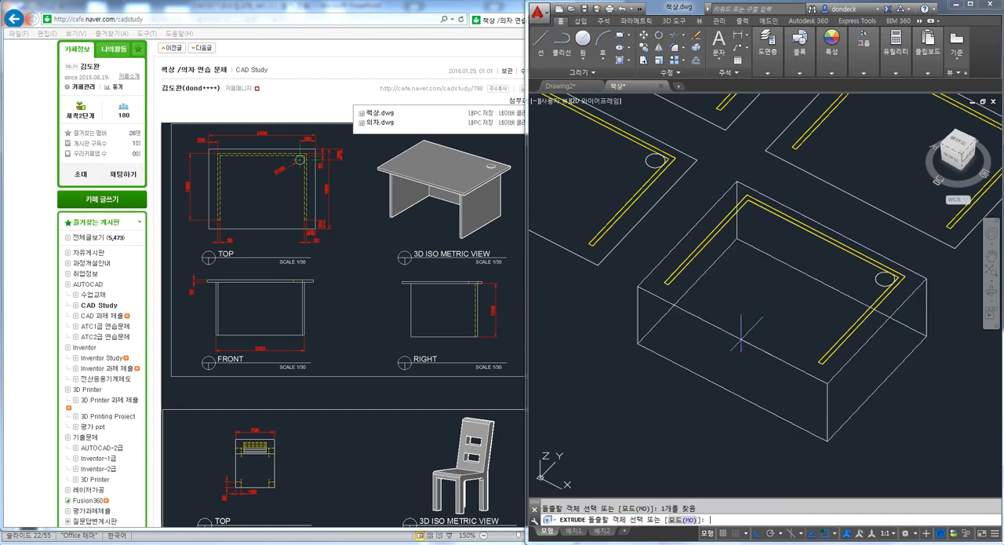
key(Return)
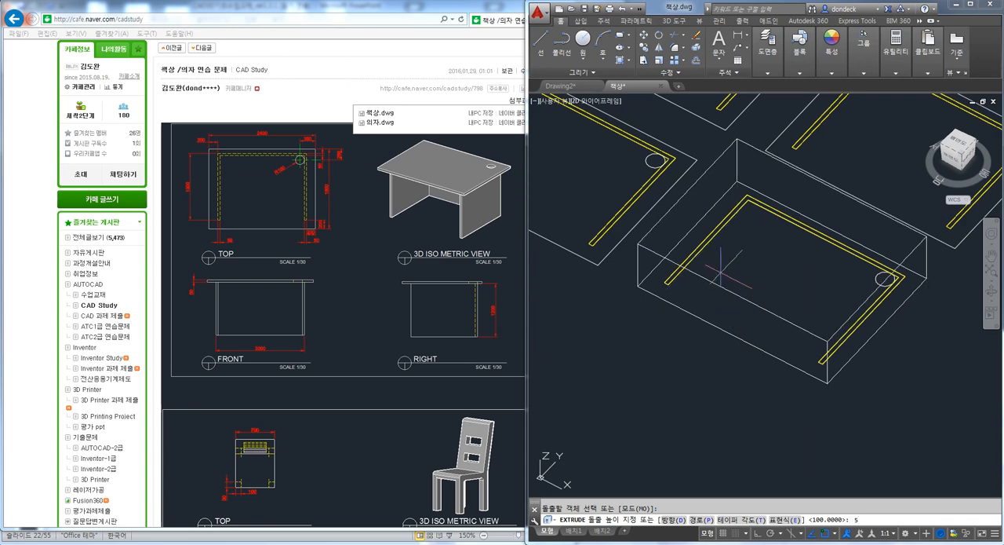
text(0)
key(Return)
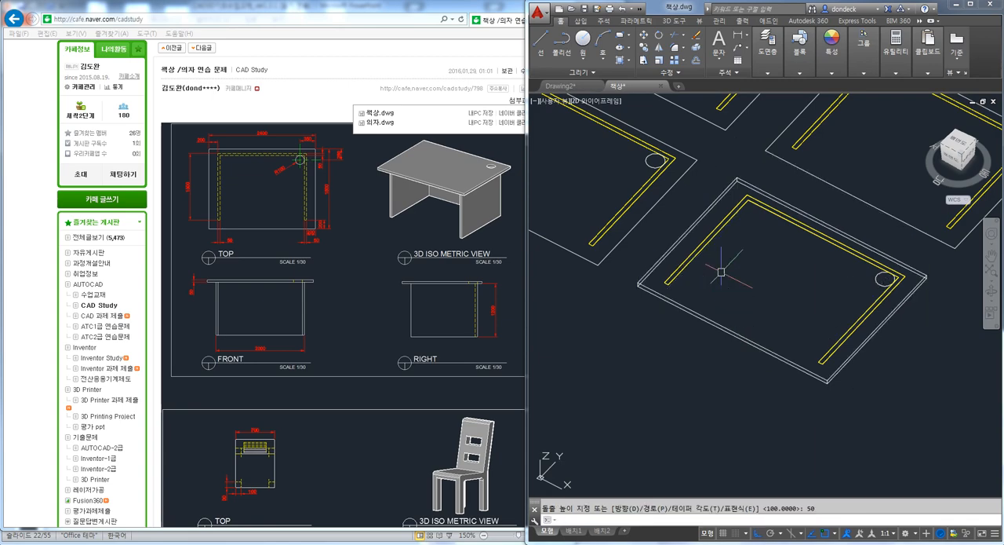
Extrude the circle near the tabletop's corner upward about 691 so it passes through the top
shift+middle_drag(721, 271, 755, 228)
scroll(776, 155, up, 7)
scroll(687, 166, down, 4)
shift+middle_drag(687, 167, 790, 275)
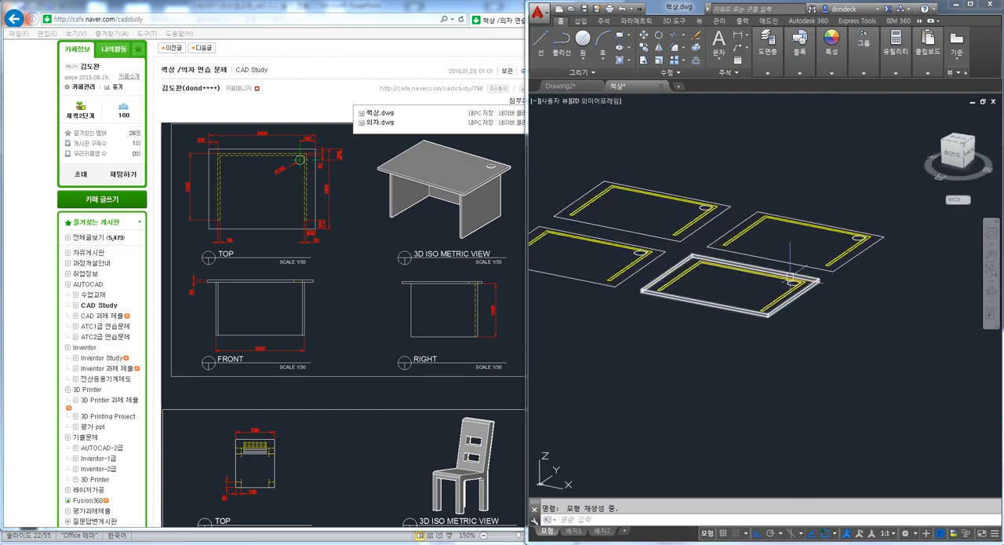
scroll(790, 274, up, 5)
text(ext)
key(Return)
click(775, 292)
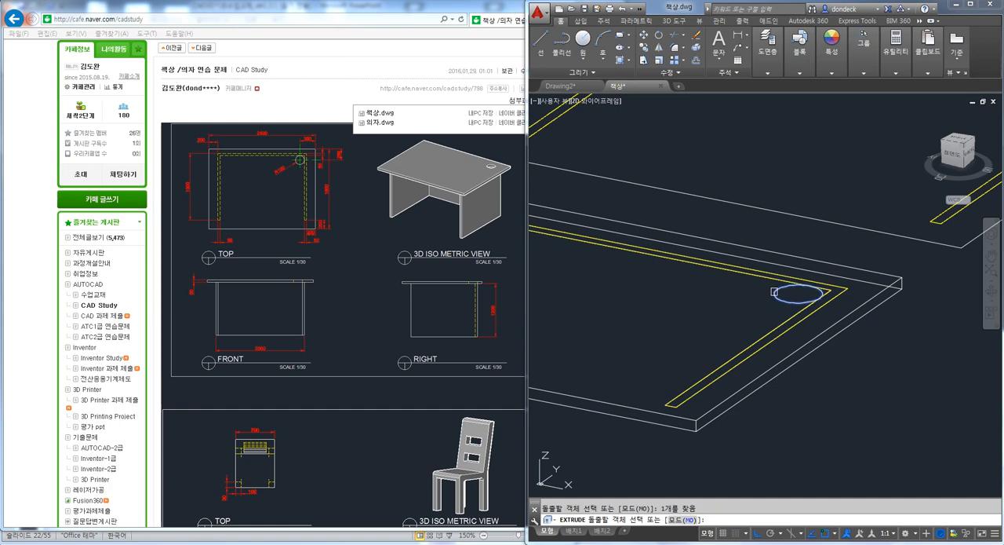
key(Return)
scroll(774, 268, down, 2)
key(Escape)
Subtract the extruded cylinder from the tabletop to cut the round hole
middle_drag(775, 267, 812, 248)
text(su)
key(Return)
click(884, 257)
key(Return)
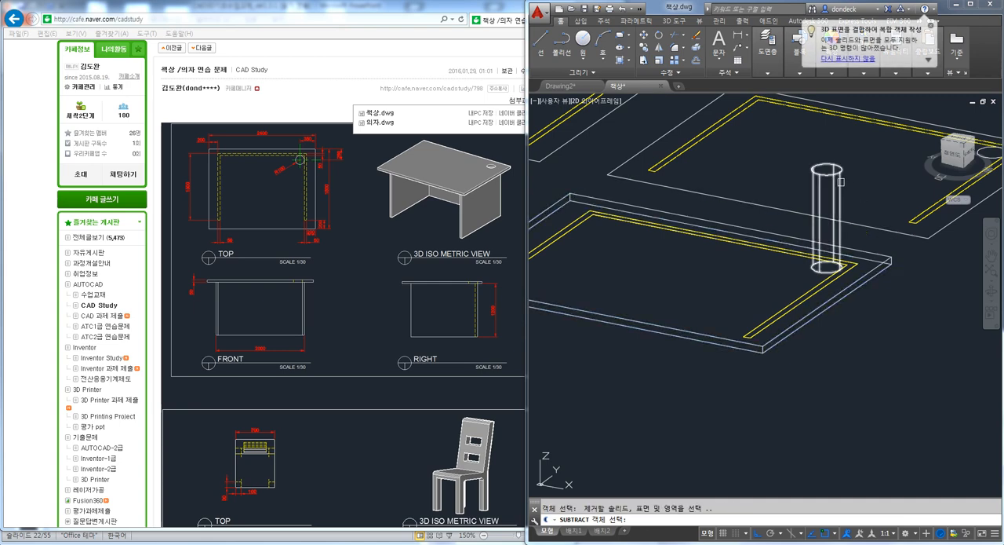
click(841, 182)
key(Return)
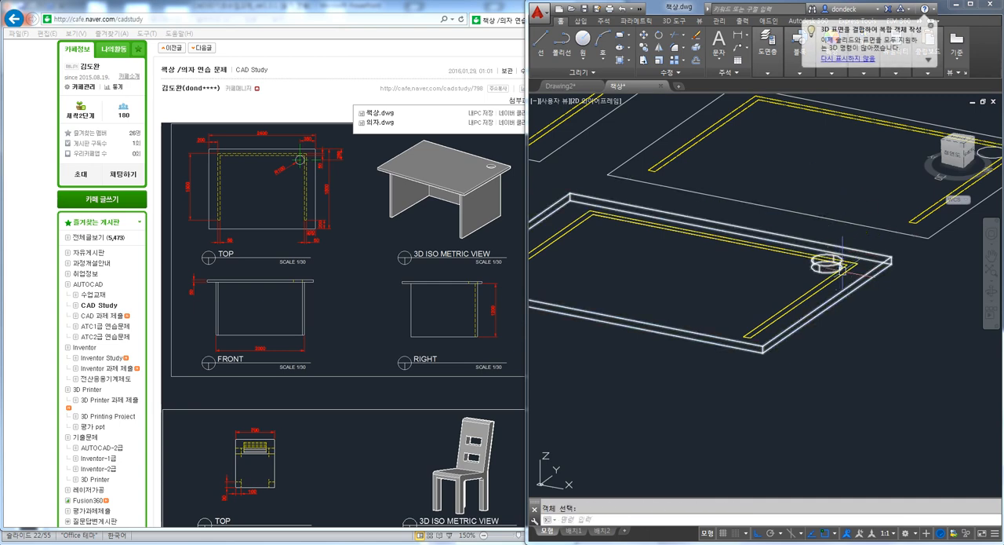
Check the tabletop in the shades-of-gray visual style and return to 2D wireframe
text(vs)
key(Return)
text(g)
key(Return)
key(Return)
text(2)
key(Return)
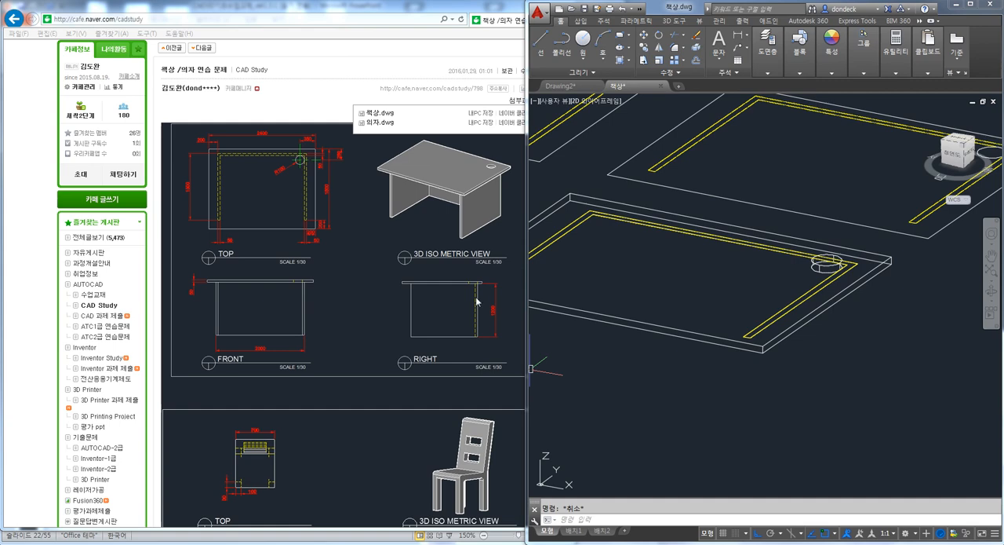
Extrude the U-shaped leg region downward by the leg height of 1200
text(ext)
key(Return)
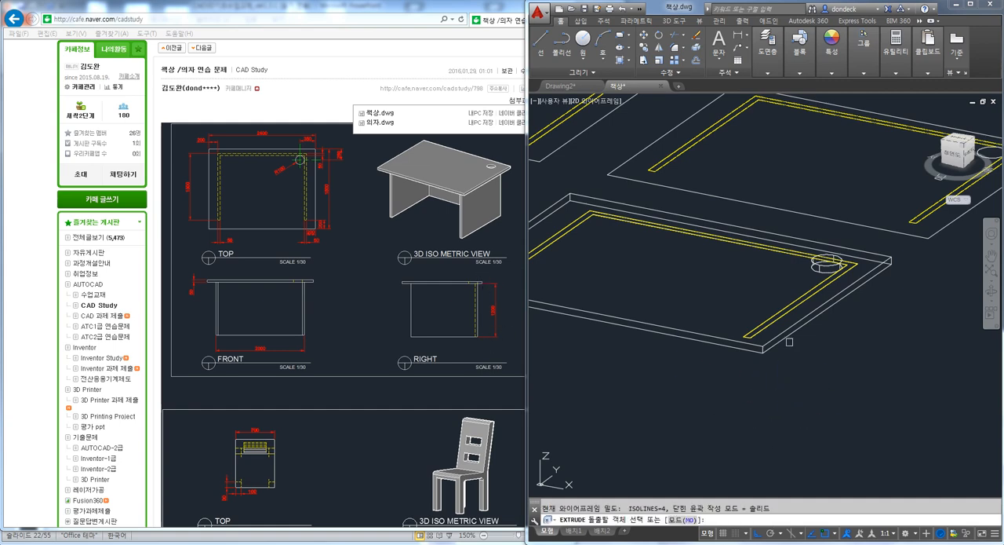
click(765, 325)
key(Return)
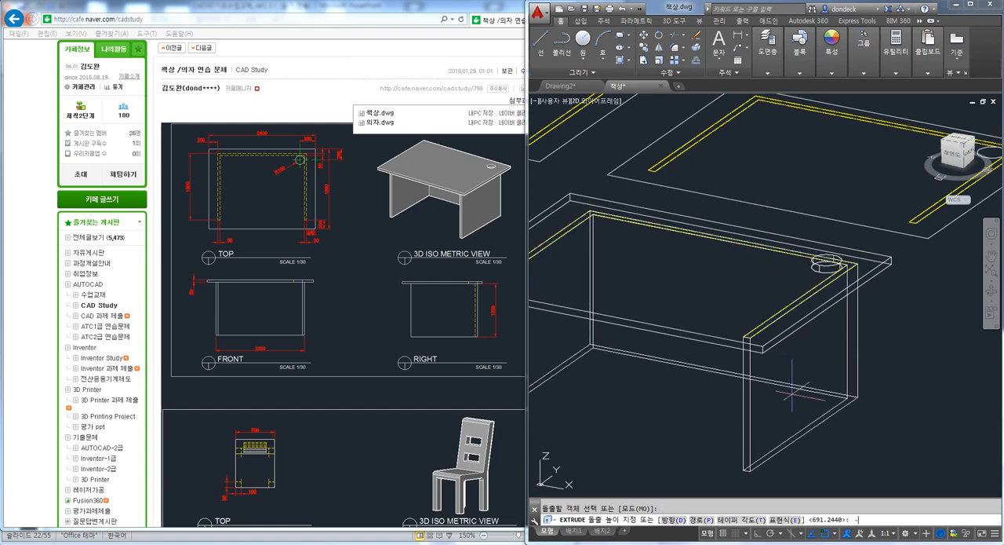
key(Return)
key(Escape)
scroll(784, 398, down, 4)
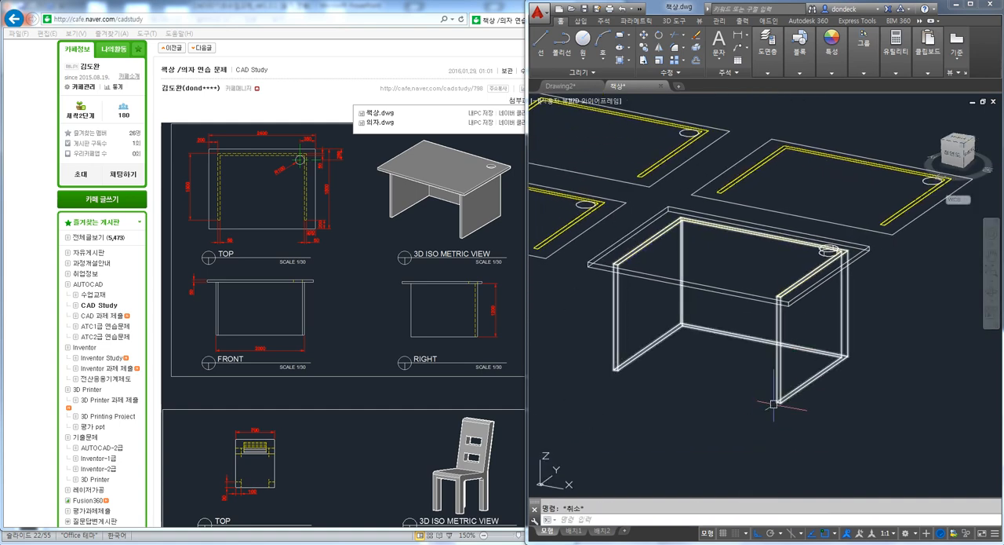
Union the tabletop and the U-shaped leg solid into one desk body
text(UNION)
key(Return)
click(822, 280)
key(Escape)
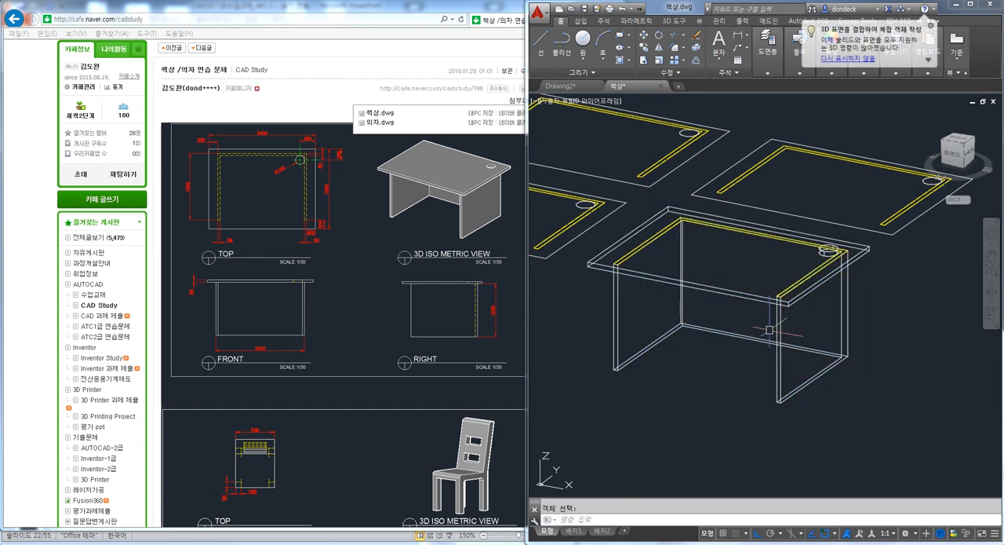
Move the desk solid away from the 2D views into the empty space beside them
scroll(724, 350, down, 5)
text(M)
key(Return)
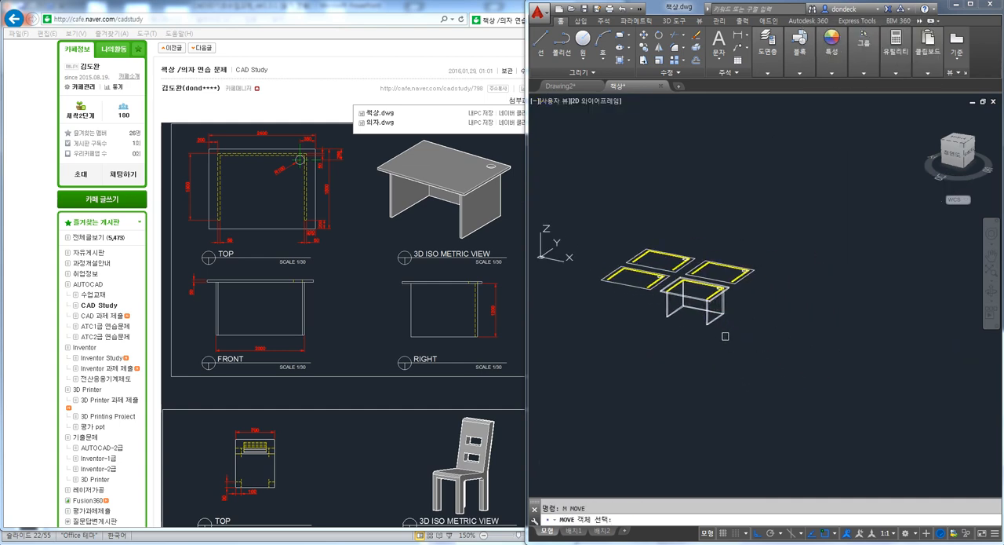
click(710, 321)
key(Return)
click(631, 345)
key(Escape)
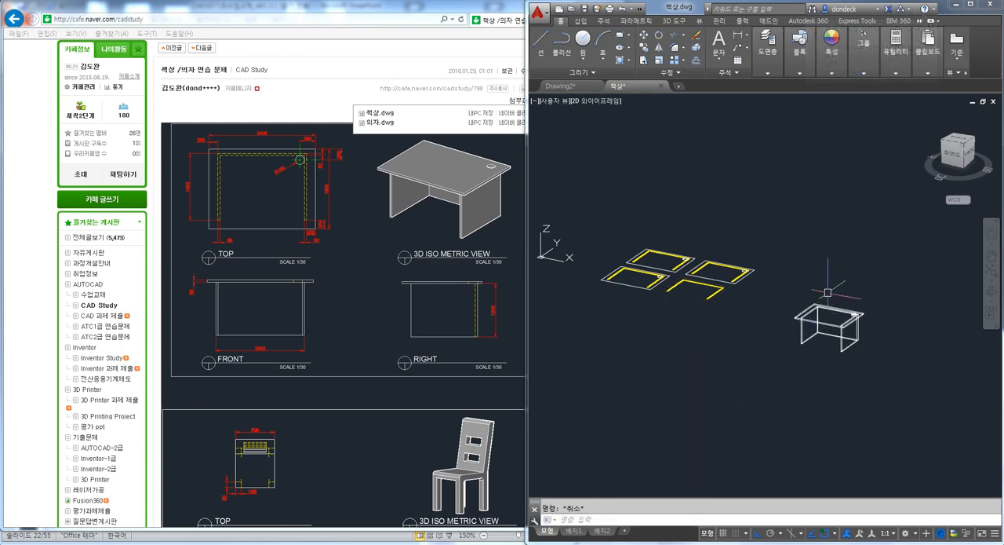
Display the desk in the shaded visual style to check the finished model
scroll(829, 303, up, 5)
scroll(829, 302, down, 1)
click(594, 101)
click(634, 175)
mouse_move(714, 267)
shift+middle_down()
mouse_move(737, 355)
mouse_move(729, 306)
mouse_move(741, 251)
mouse_move(754, 247)
mouse_move(739, 284)
shift+middle_up()
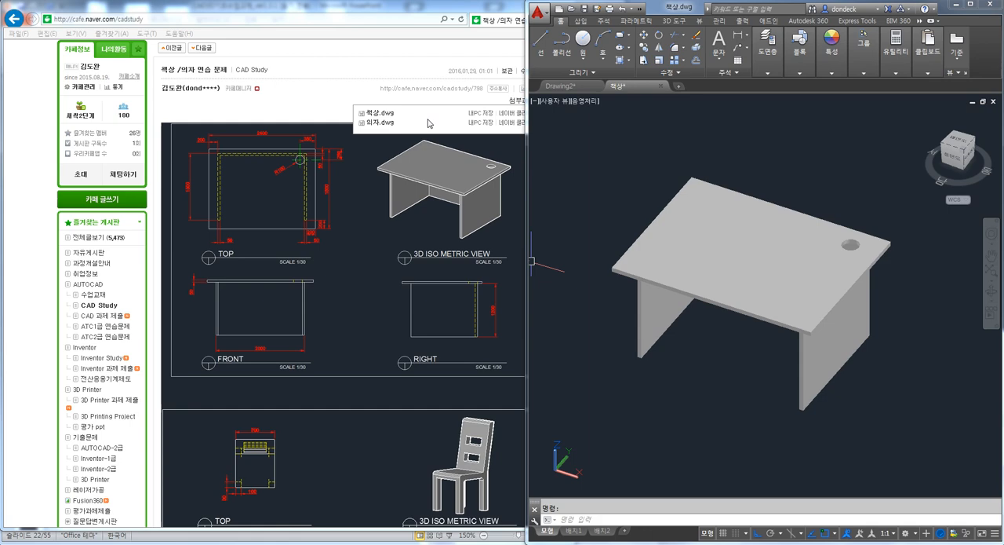
Open the attachment 의자.dwg from the cafe post in AutoCAD and switch from its layout to model space
click(480, 122)
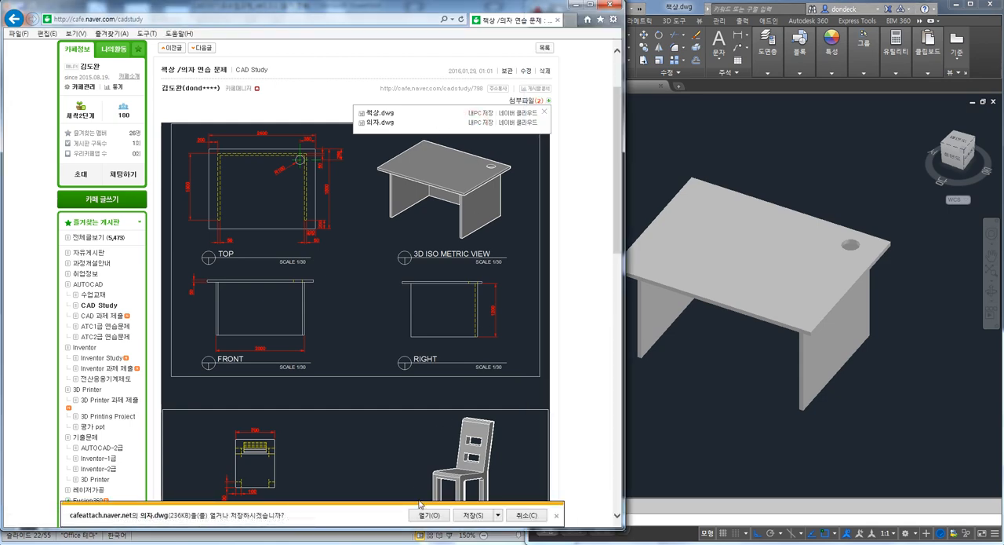
click(440, 516)
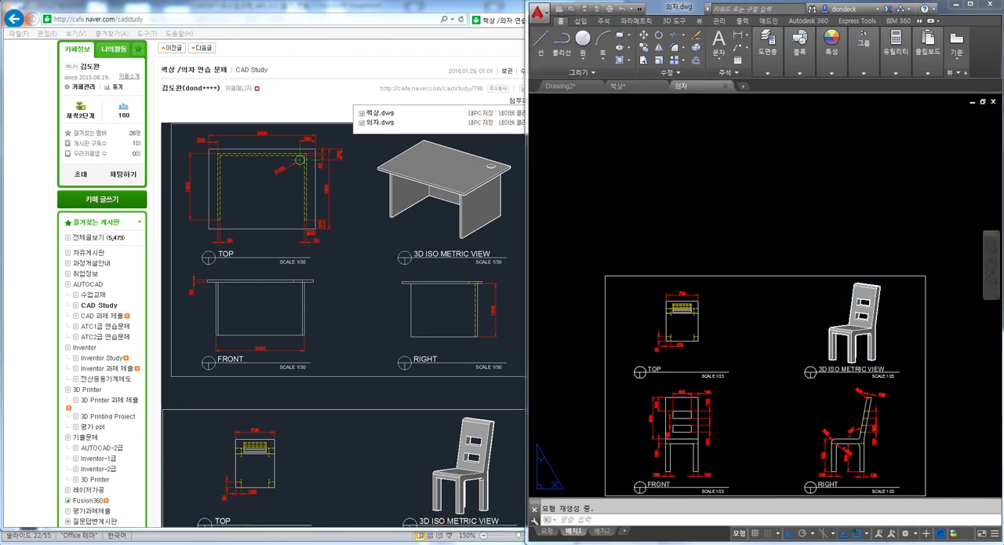
key(Escape)
middle_drag(681, 221, 690, 125)
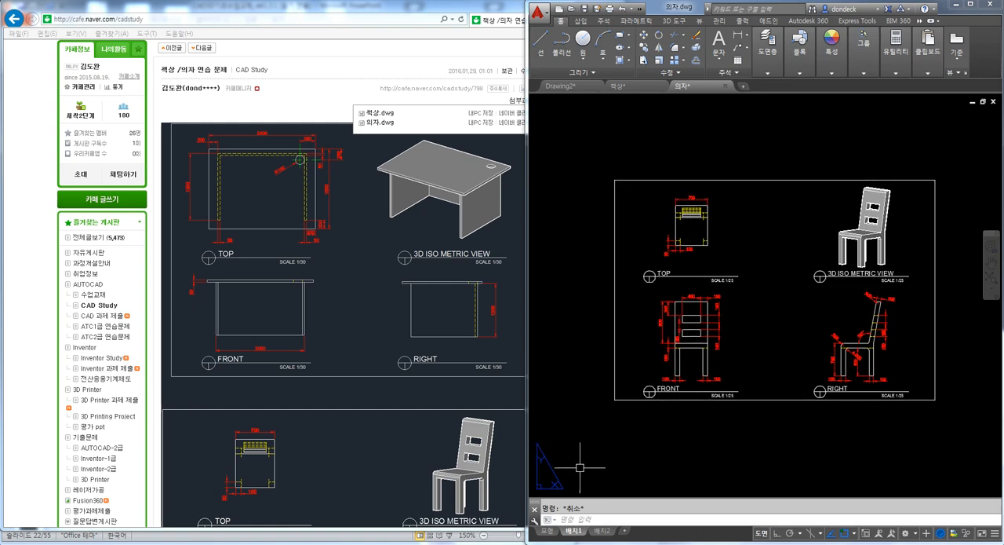
scroll(650, 437, up, 3)
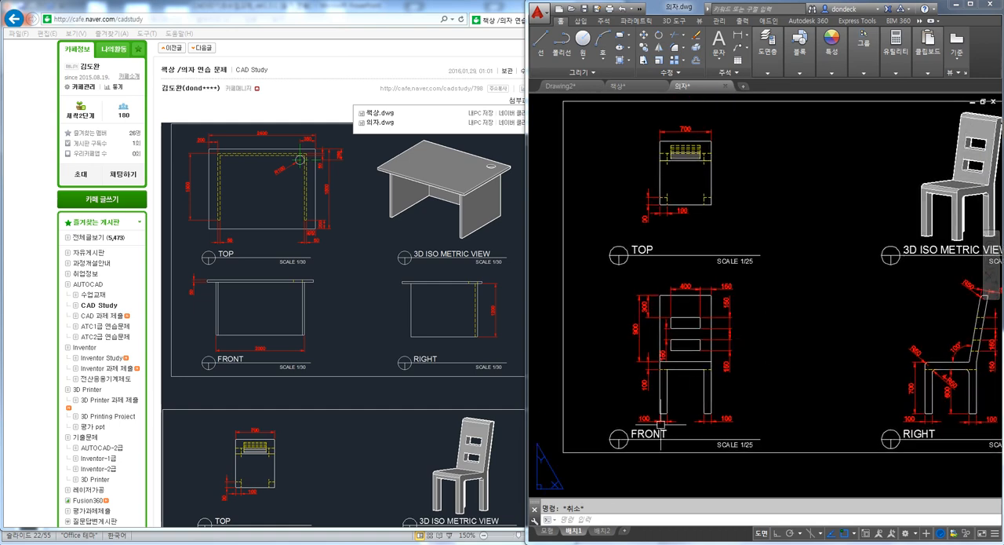
middle_drag(759, 326, 739, 320)
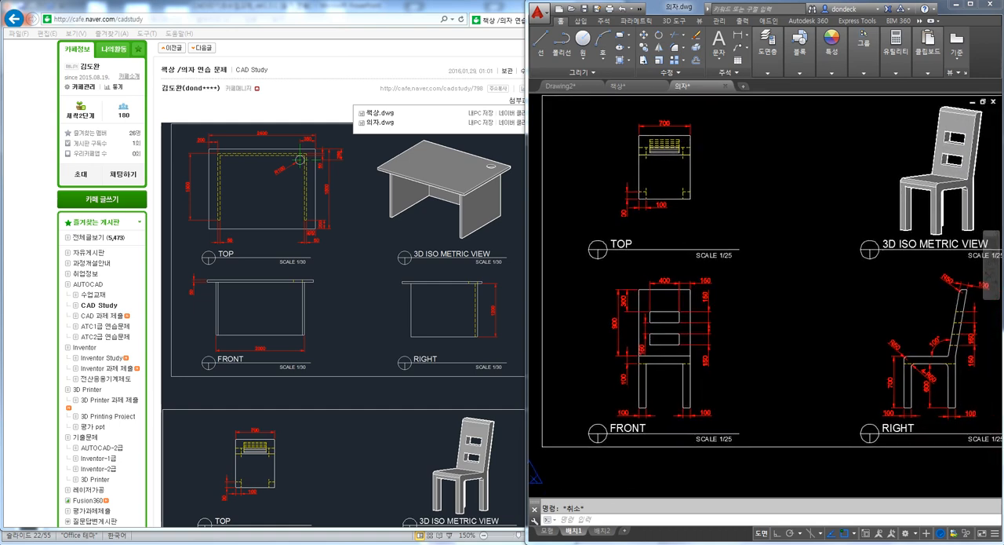
click(547, 531)
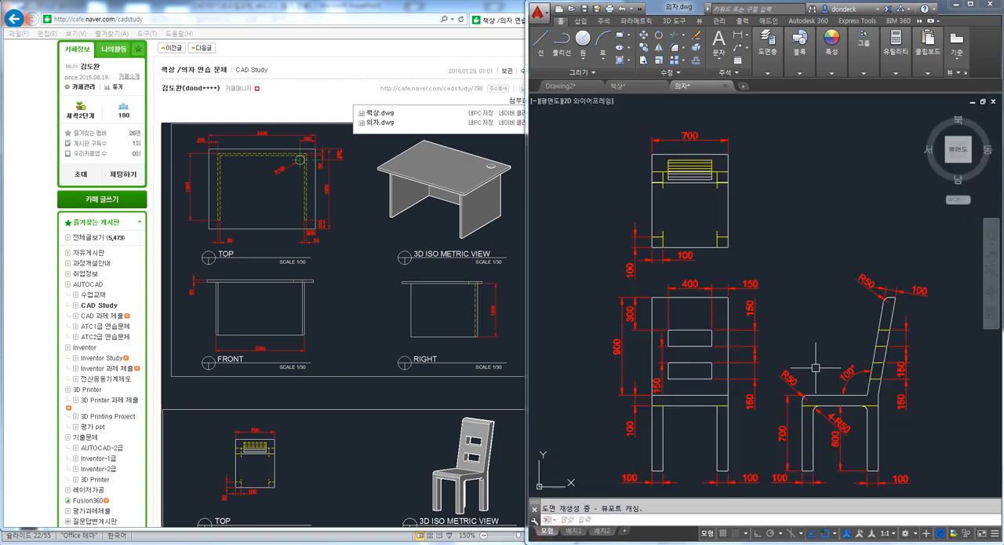
mouse_move(796, 289)
middle_down()
mouse_move(768, 249)
mouse_move(781, 255)
middle_up()
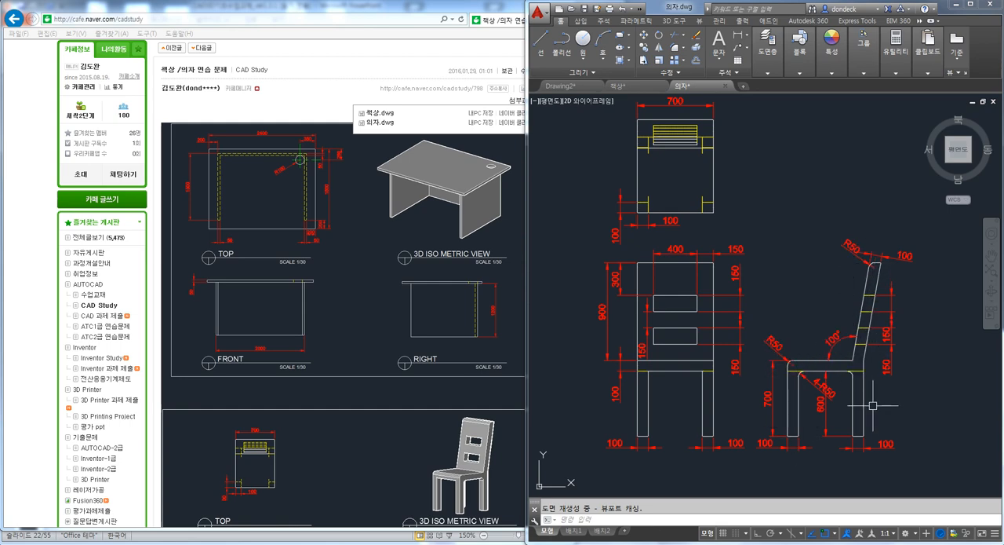
Minimize the browser and show the chair exercise on slide 23 of the PowerPoint handout
click(325, 91)
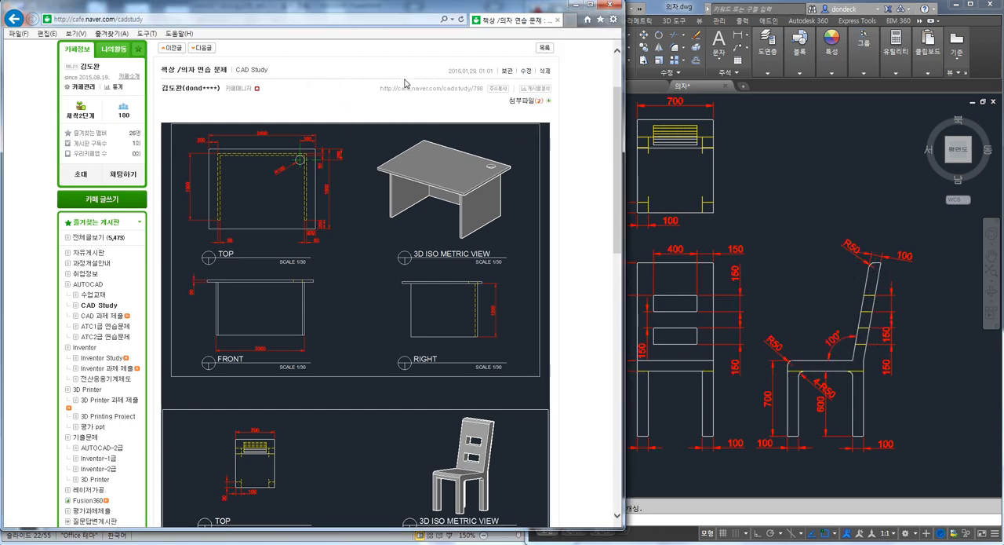
click(580, 6)
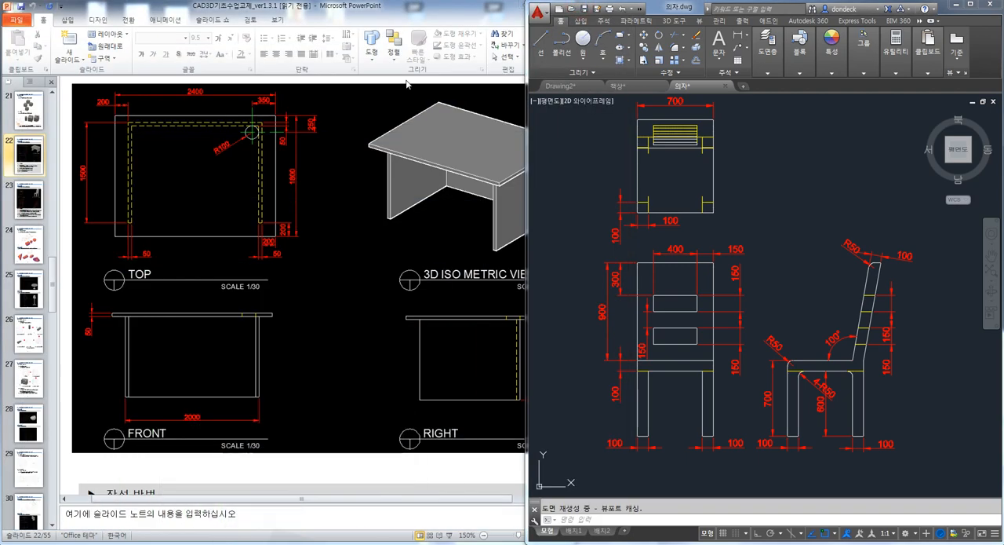
click(327, 207)
key(Page_Down)
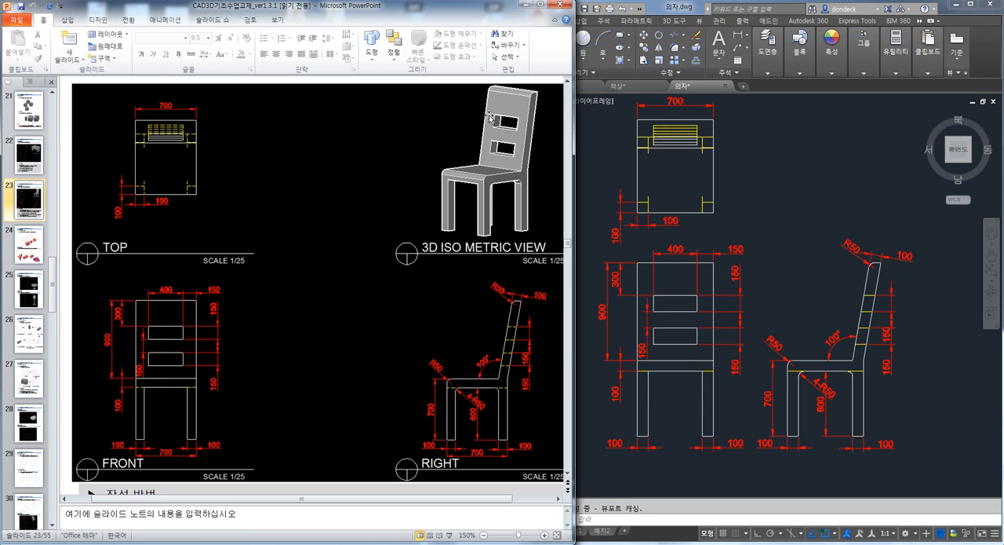
Return to AutoCAD and freeze the DIM layer to hide the chair drawing's dimensions
click(775, 207)
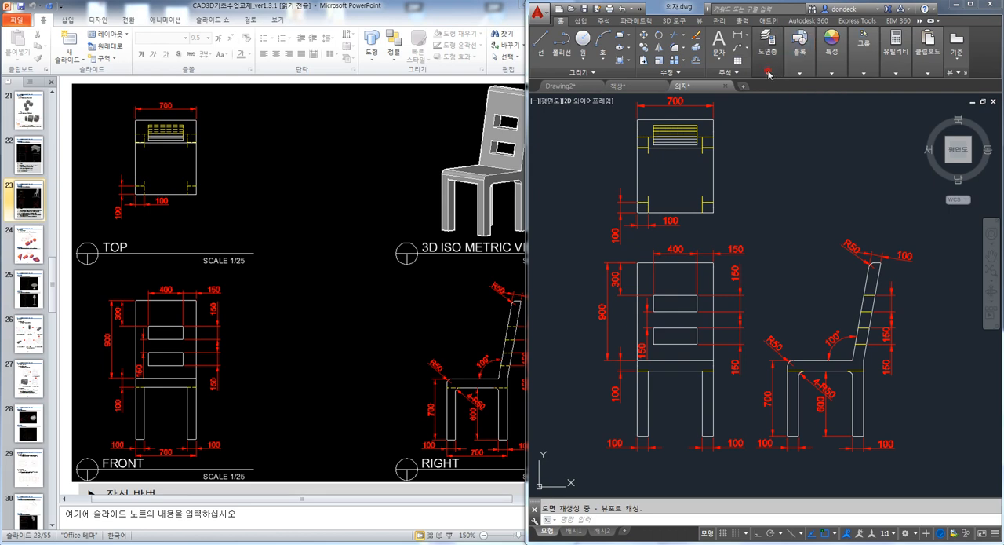
mouse_move(771, 75)
click(833, 85)
click(837, 99)
click(833, 85)
click(794, 136)
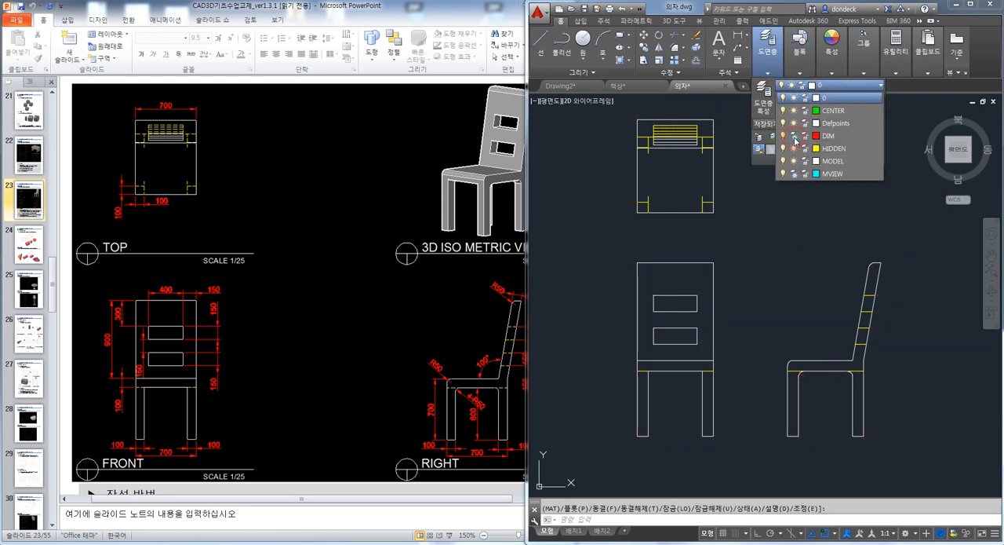
Erase the chair's whole top view, keeping the front and side views
click(742, 226)
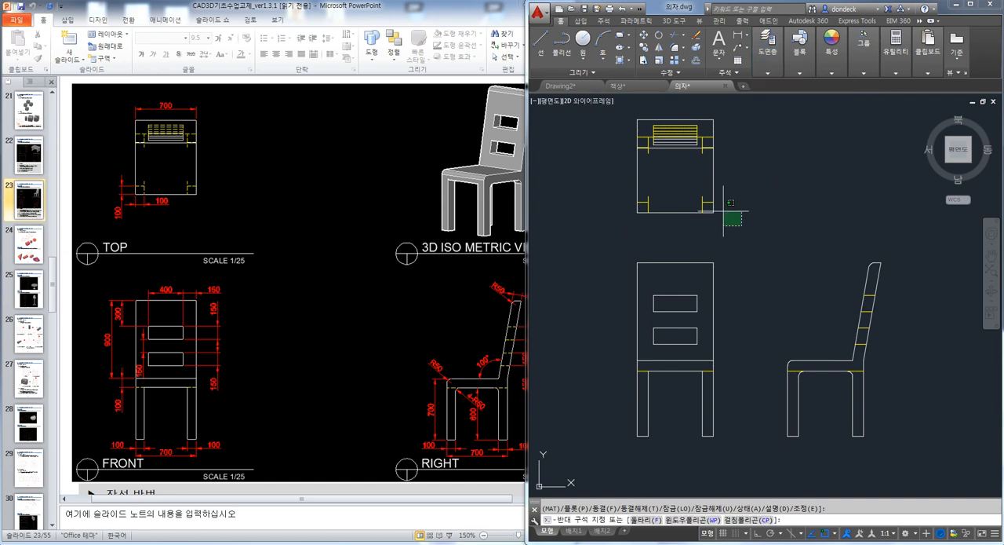
click(611, 114)
key(Delete)
scroll(777, 349, up, 6)
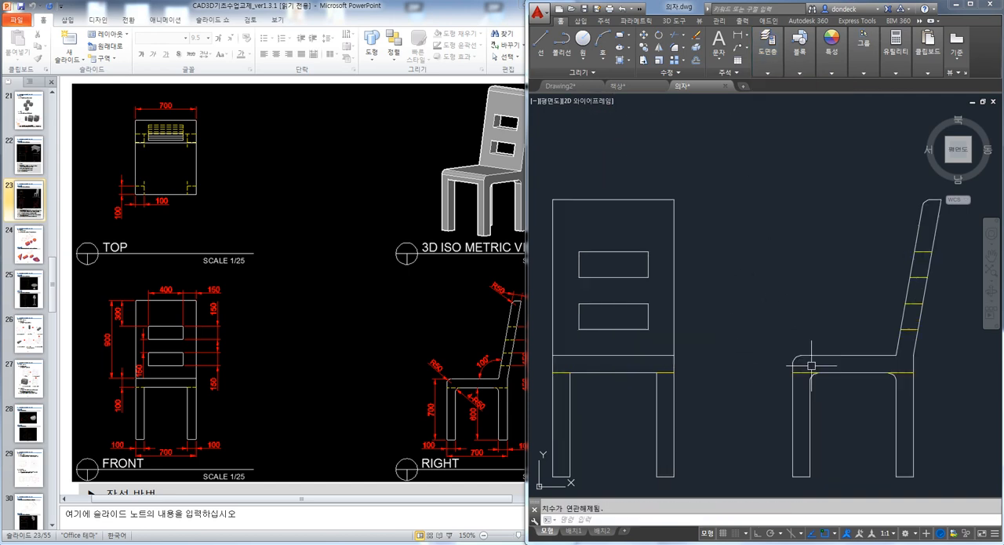
Erase the yellow hidden lines crossing the backrest in the chair's side view
key(Delete)
click(789, 212)
key(Delete)
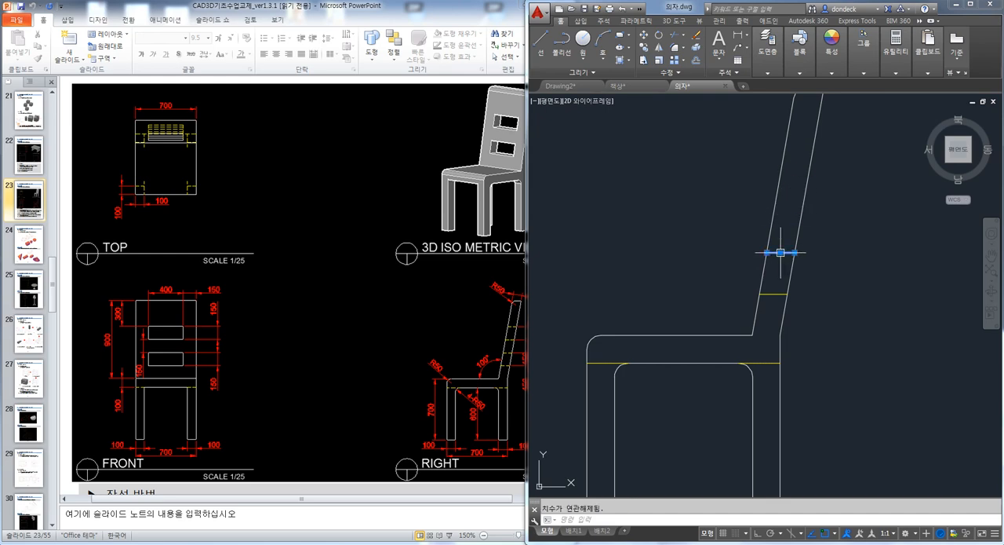
scroll(742, 323, down, 7)
click(854, 261)
click(773, 193)
key(Delete)
Copy the chair's front and side views to the empty space beside the originals
scroll(706, 384, up, 2)
middle_drag(733, 373, 713, 346)
text(co)
key(Return)
click(823, 366)
click(616, 205)
key(Return)
click(633, 162)
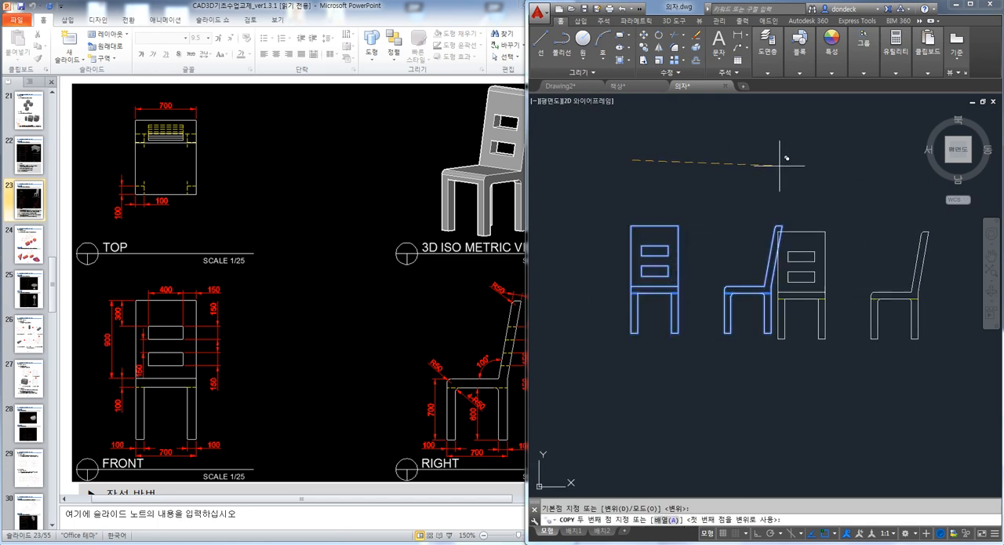
click(823, 157)
key(Return)
key(Return)
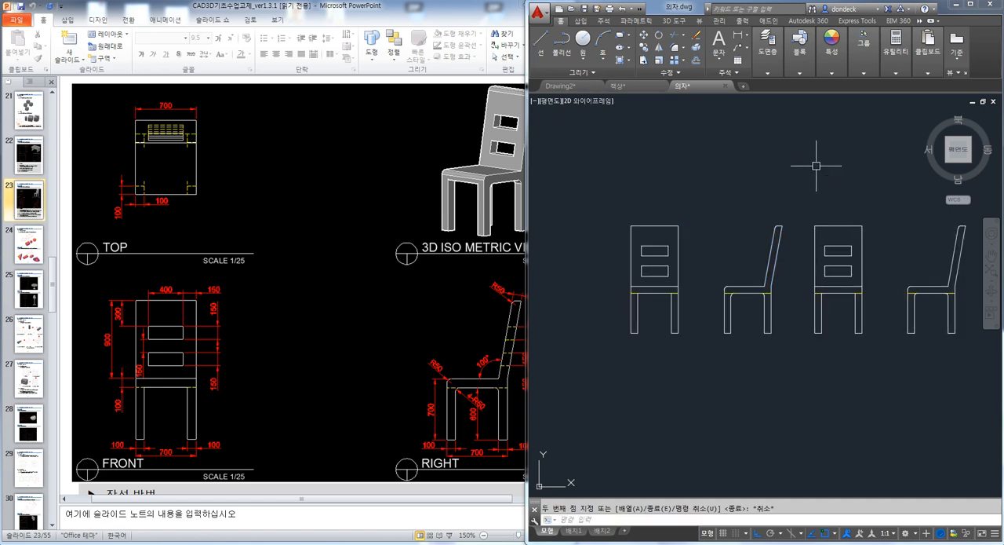
Copy both pairs of front and side views straight down to form a second row
scroll(818, 162, down, 2)
click(937, 313)
click(630, 181)
key(Return)
click(630, 181)
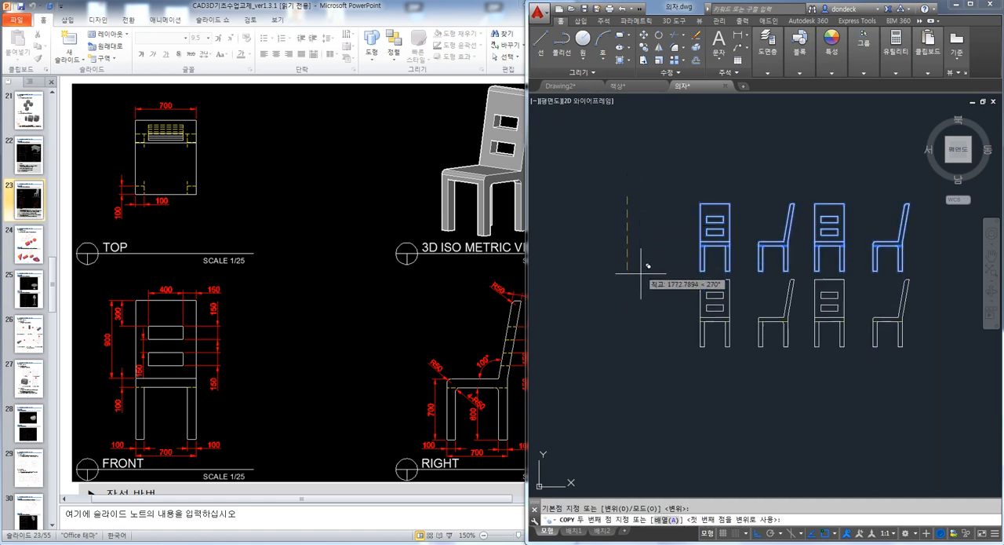
click(651, 291)
key(Escape)
Orbit to a 3D view and erase the hidden lines under the seat of the last side view in the lower row
mouse_move(829, 392)
shift+middle_down()
mouse_move(802, 379)
mouse_move(787, 308)
shift+middle_up()
scroll(787, 361, up, 4)
middle_drag(825, 381, 752, 303)
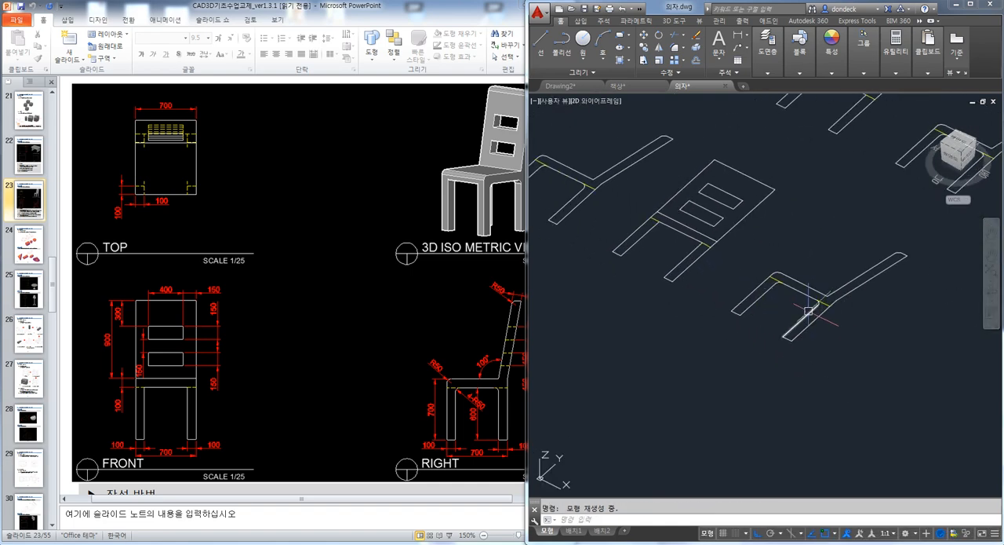
scroll(801, 302, up, 4)
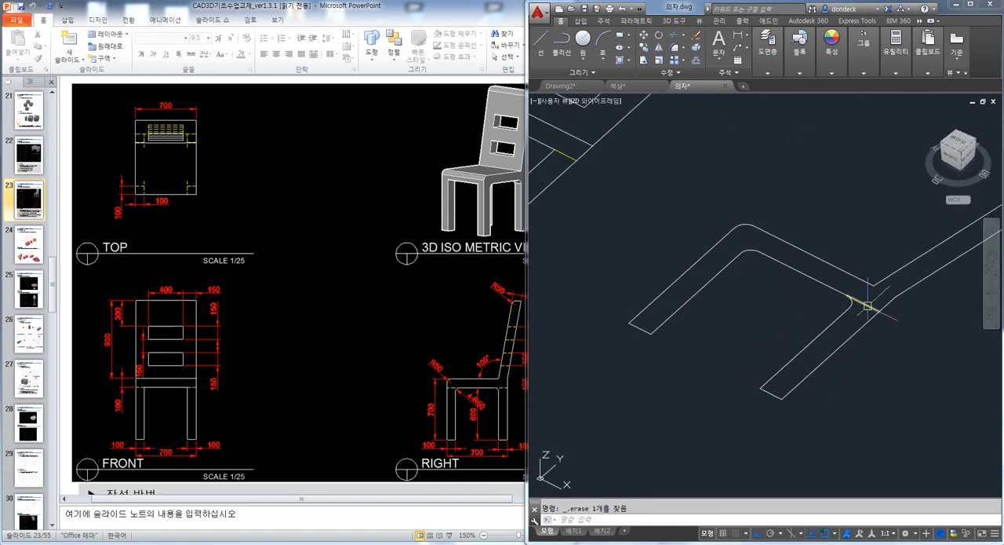
scroll(863, 306, down, 3)
Convert the cleaned side view's complete leg, seat and backrest outline into a region
text(reg)
key(Return)
click(821, 406)
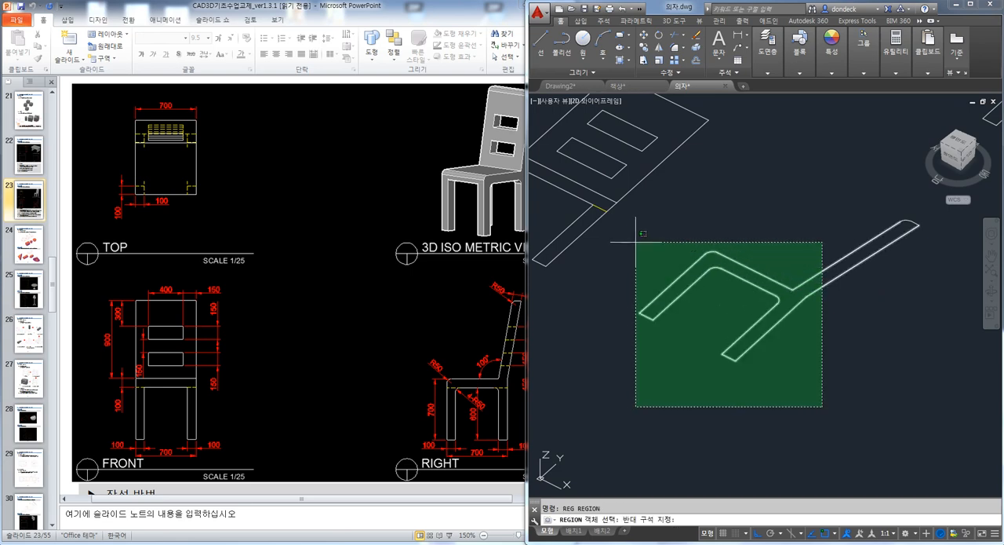
click(635, 239)
click(946, 268)
click(929, 241)
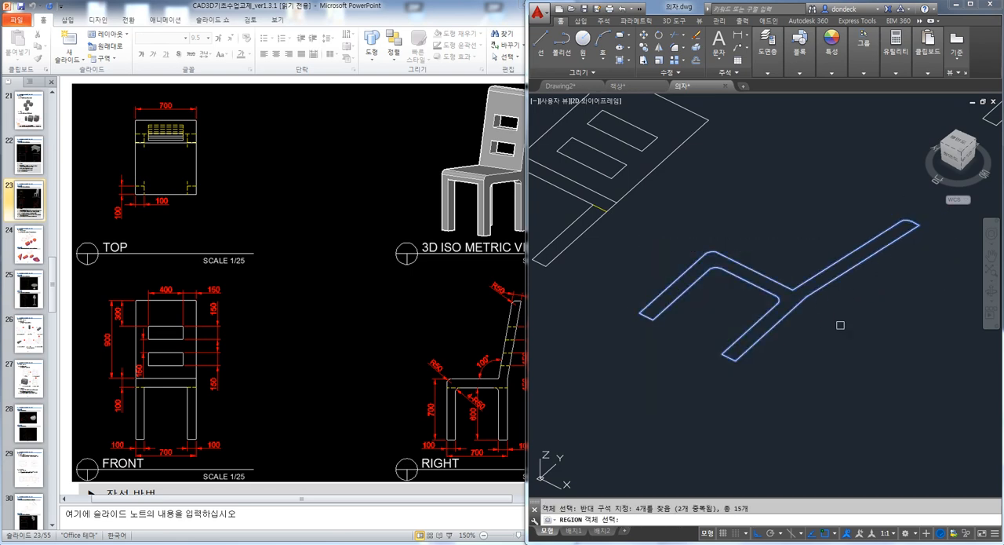
key(Escape)
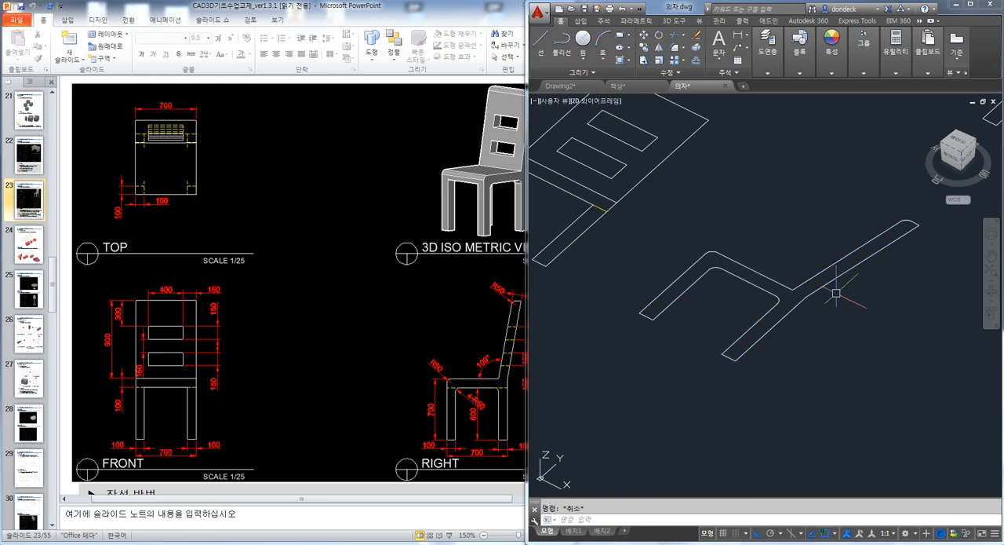
Trim the outer leg lines below the seat in the other side view of the lower row
scroll(835, 292, down, 3)
scroll(720, 246, up, 5)
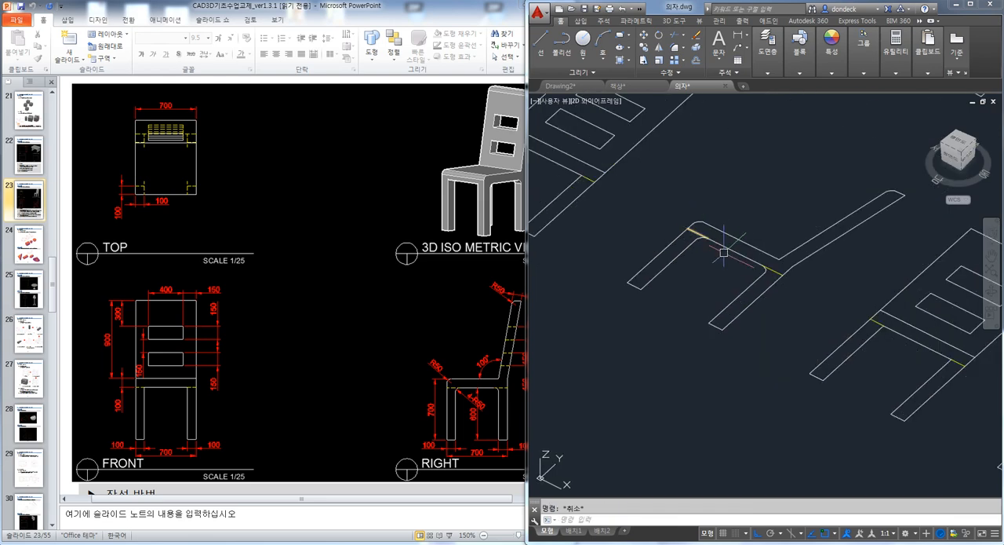
scroll(695, 225, up, 3)
text(TR)
key(Return)
click(666, 218)
click(886, 410)
click(788, 349)
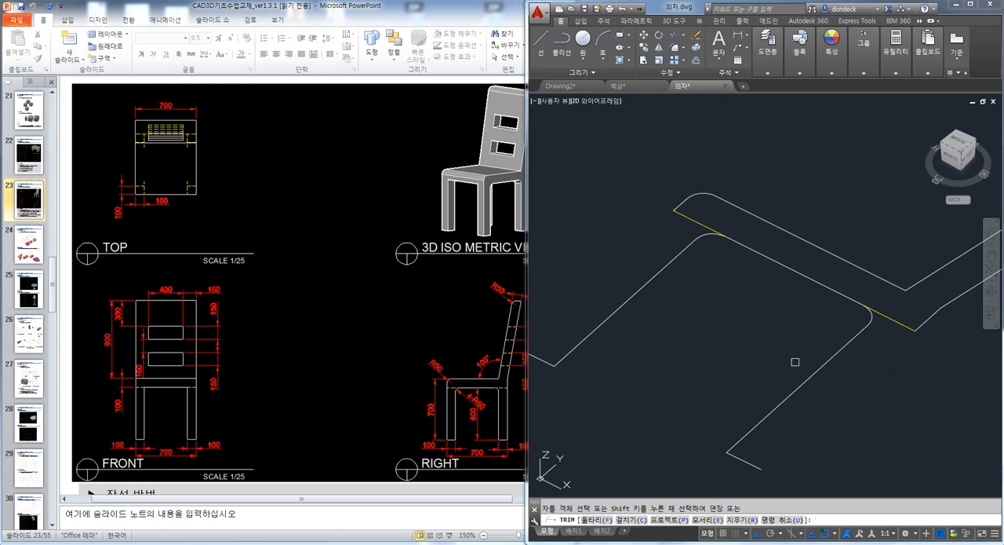
Erase the remaining leg lines, fillet arcs and leg ends, leaving only the seat and backrest outline
key(Escape)
click(879, 365)
click(835, 315)
key(Delete)
click(680, 280)
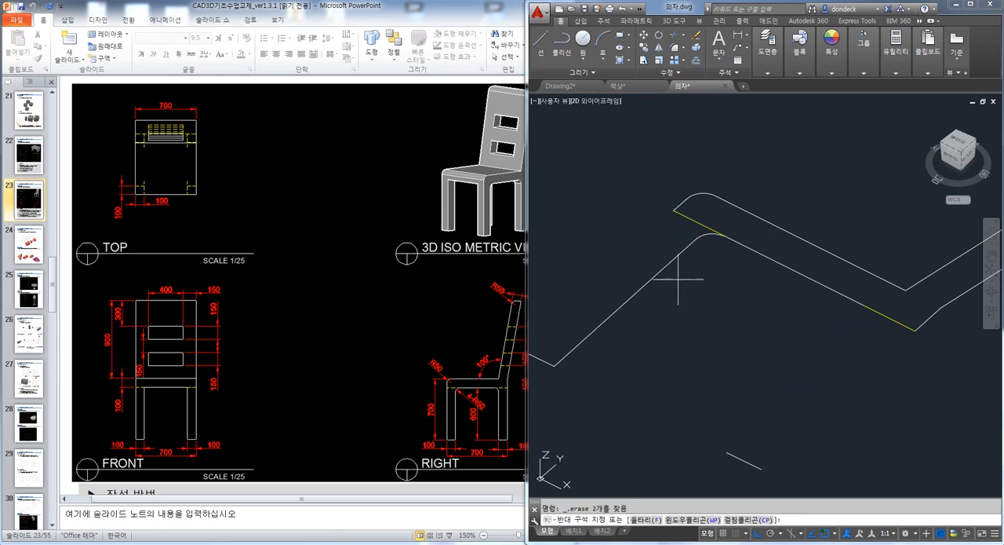
click(671, 230)
key(Delete)
click(699, 238)
key(Delete)
scroll(694, 252, down, 2)
click(730, 409)
click(612, 332)
key(Delete)
Convert the L-shaped seat and backrest outline into a region
text(REG REGION)
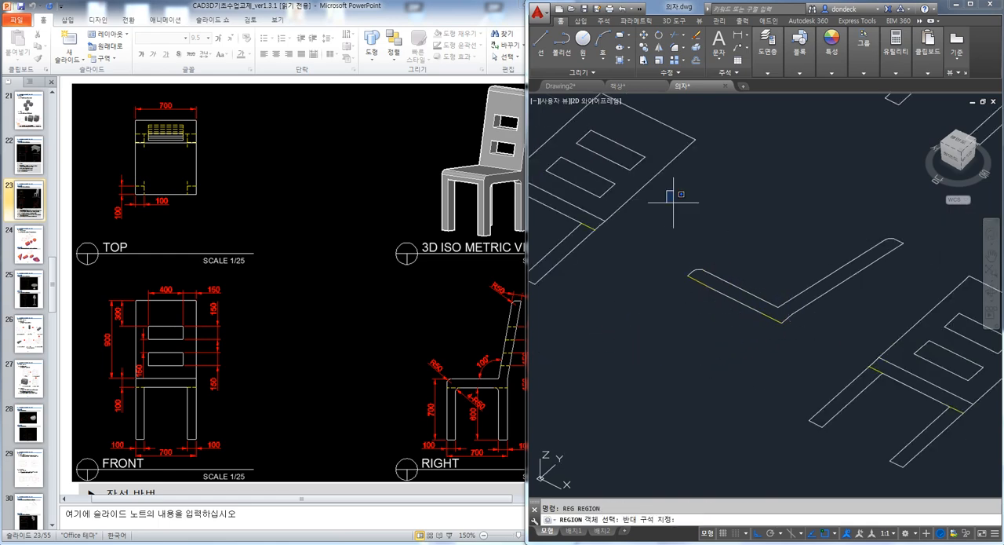
click(955, 366)
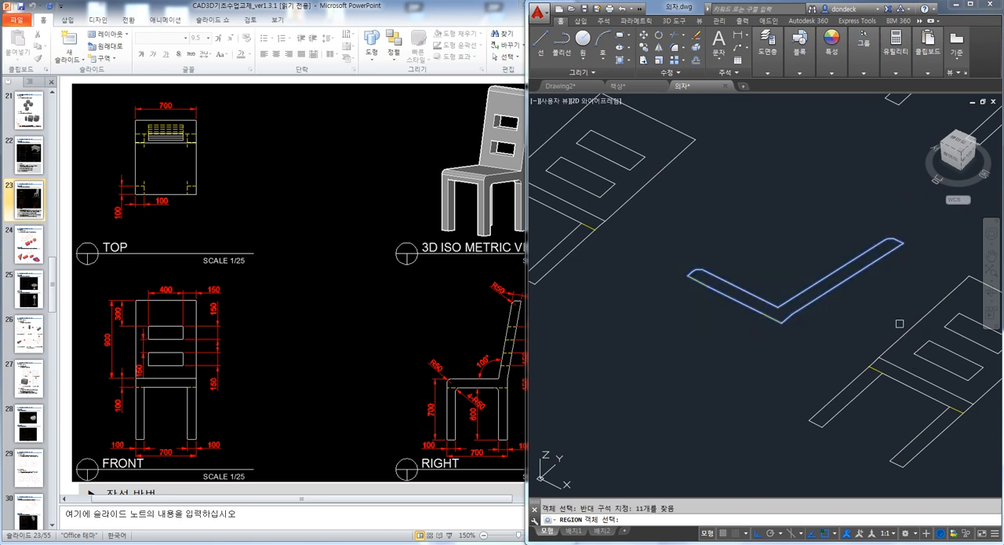
key(Escape)
Extrude the side-view region that includes the legs by 100
scroll(836, 329, down, 4)
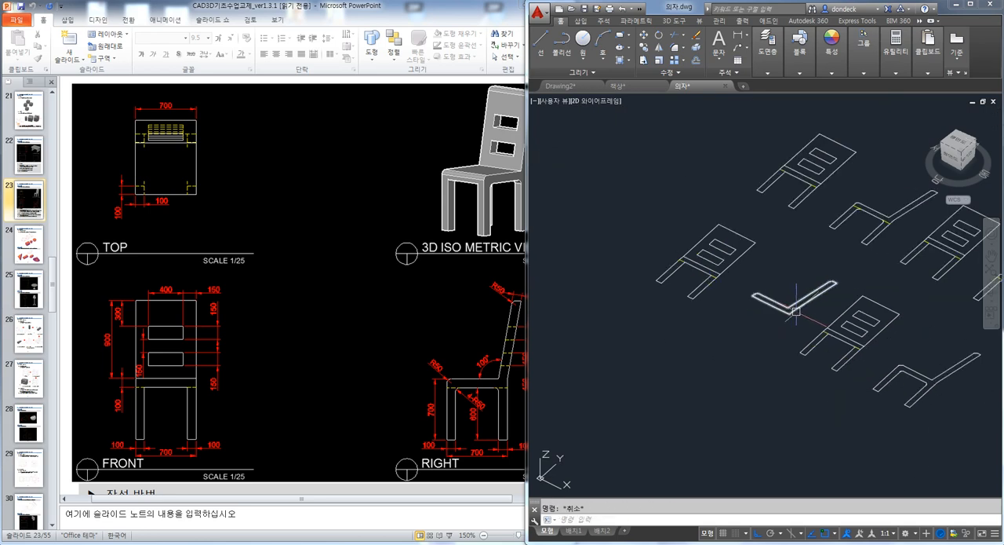
scroll(843, 348, up, 3)
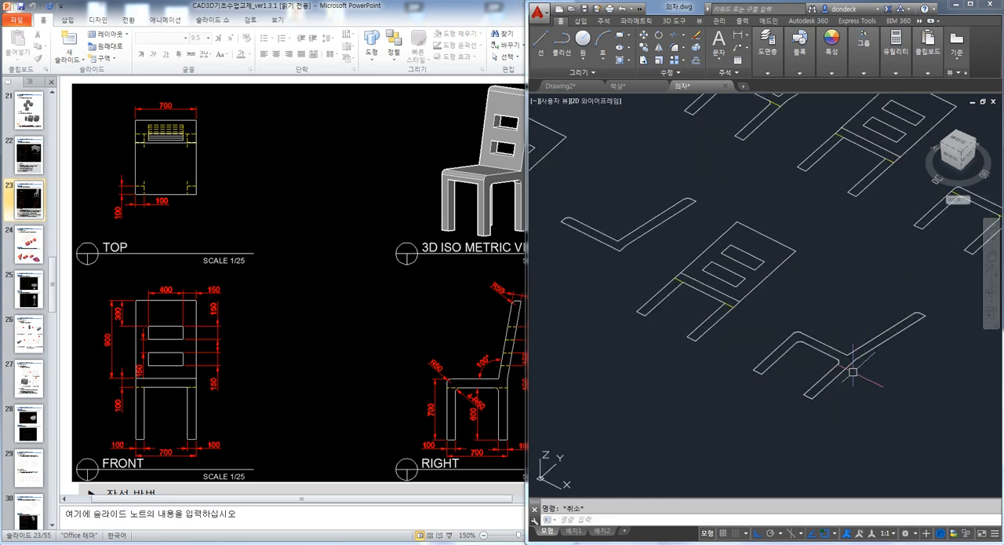
text(EX)
key(Return)
click(897, 337)
key(Return)
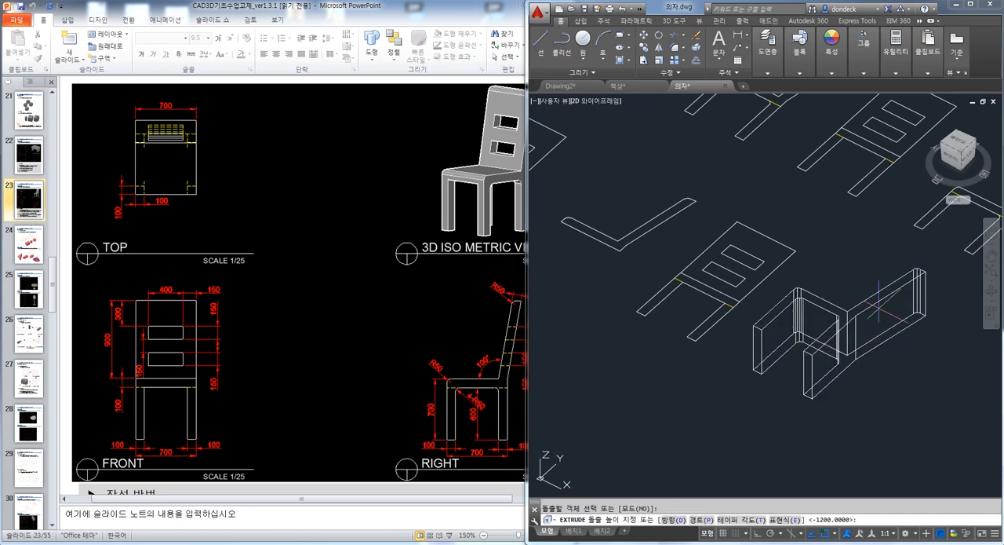
text(100)
key(Return)
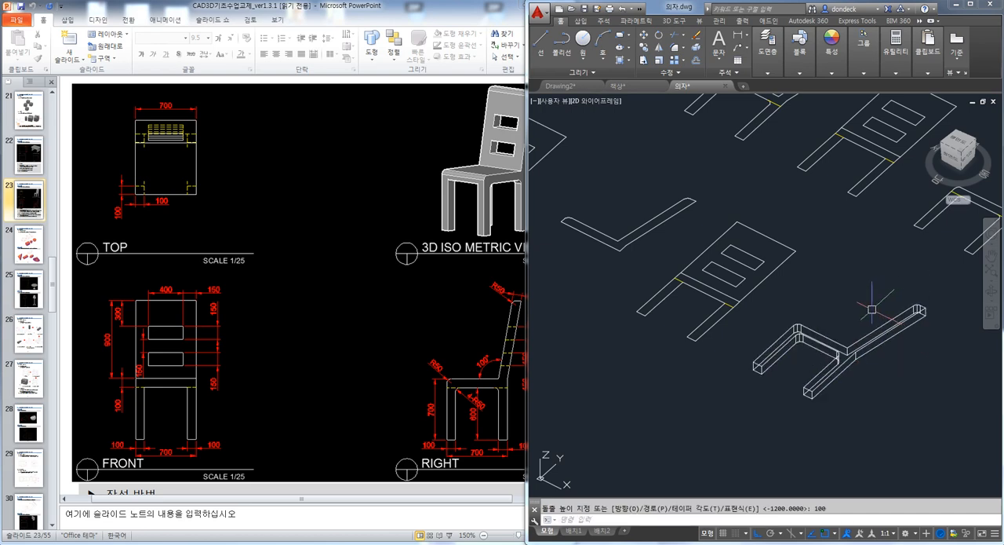
Copy the extruded leg frame along the X direction to place a duplicate in line with the original
scroll(871, 310, down, 3)
key(Escape)
text(co)
key(Return)
click(841, 309)
key(Return)
click(698, 354)
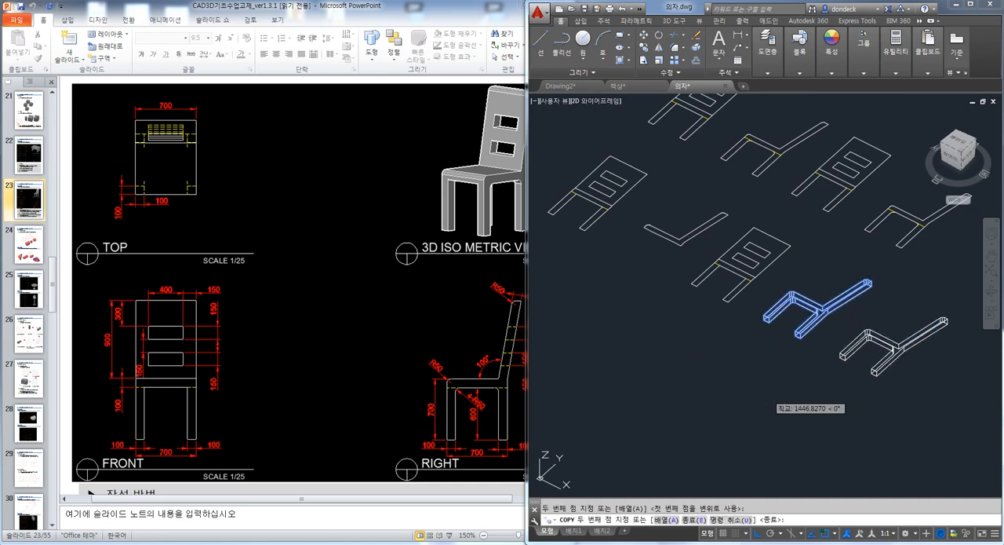
key(Escape)
Extrude the L-shaped seat and backrest region by 500
scroll(696, 223, up, 4)
text(EX)
key(Return)
click(696, 232)
key(Return)
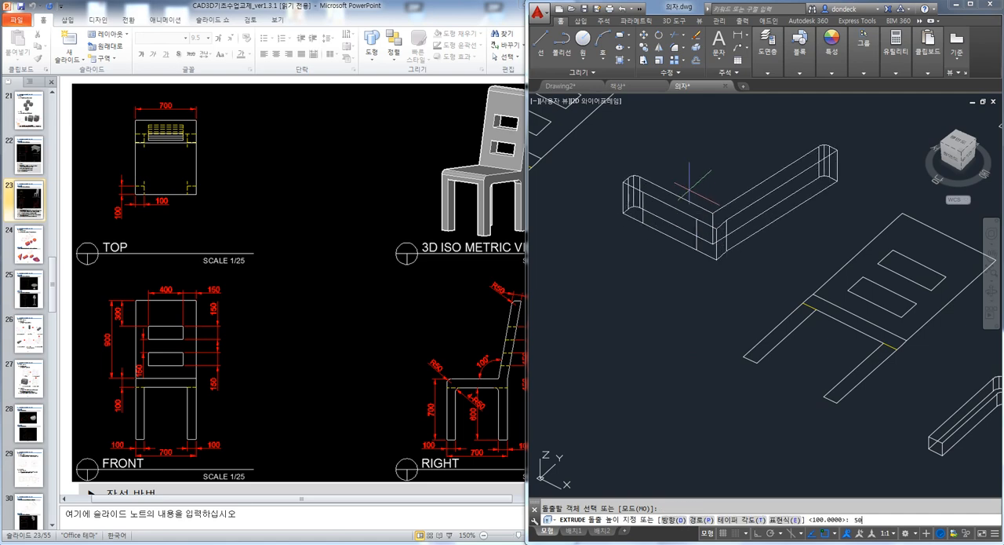
text(50)
key(Return)
key(Escape)
scroll(675, 192, down, 4)
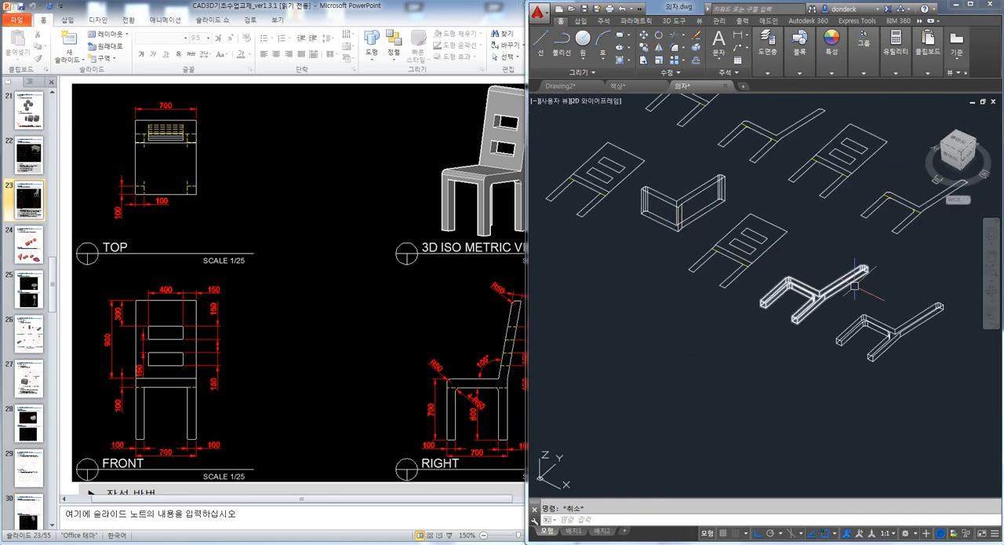
Move one leg frame by its lower backrest-end corner onto the upper backrest-end corner of the extruded seat solid
scroll(855, 285, up, 2)
text(m)
key(Return)
click(866, 255)
scroll(864, 255, up, 5)
key(Return)
click(872, 296)
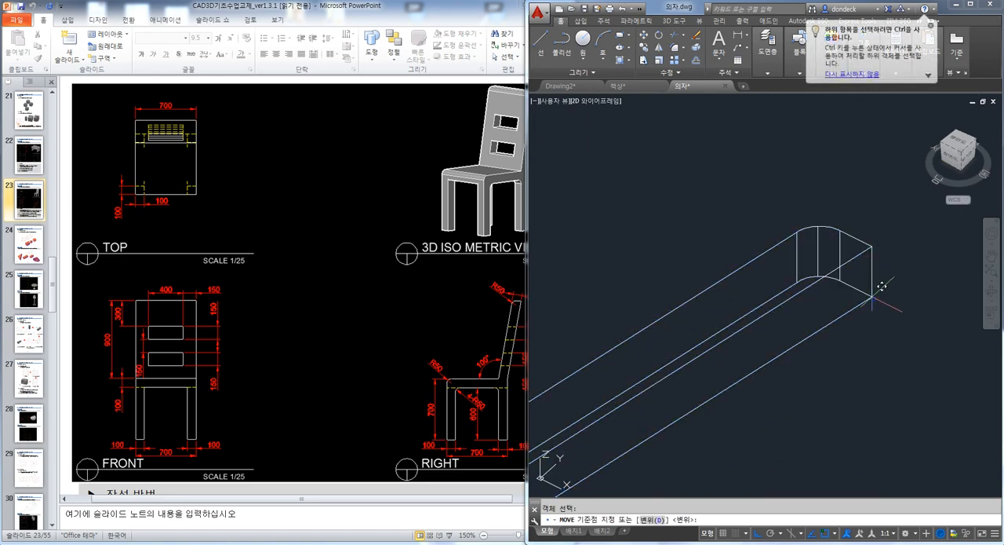
scroll(886, 291, down, 5)
scroll(886, 303, up, 4)
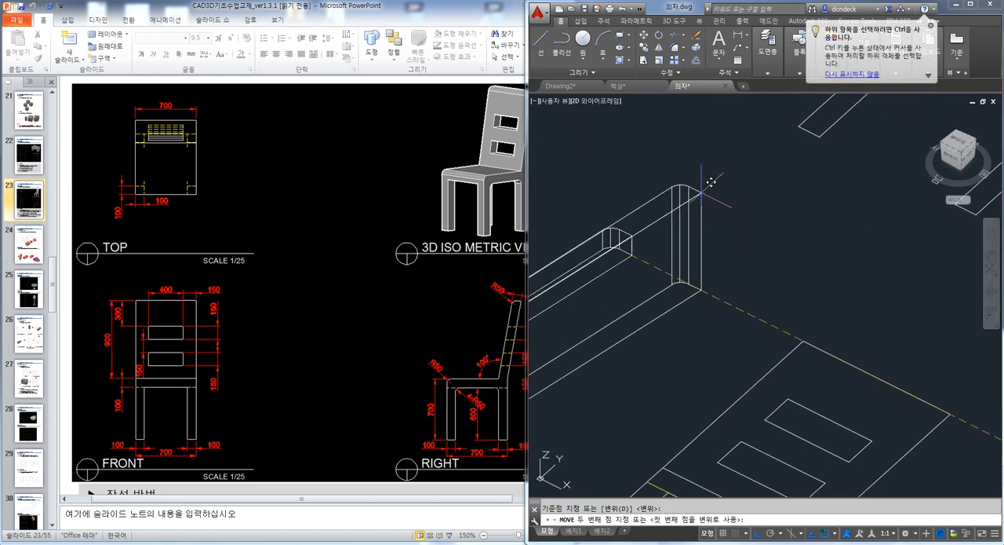
click(710, 175)
scroll(824, 267, down, 5)
middle_drag(877, 323, 816, 296)
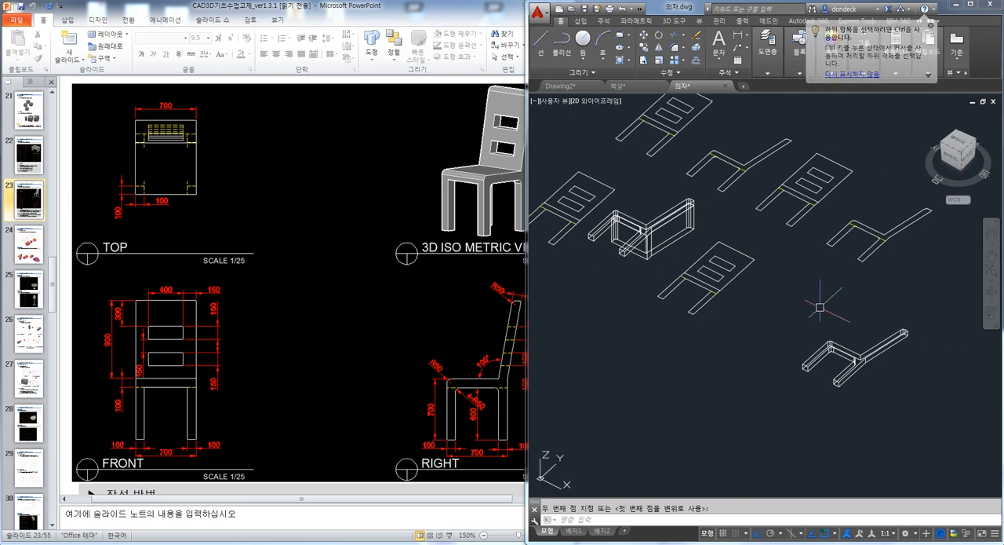
Move the other leg frame by its upper backrest-end corner onto the lower backrest-end corner of the seat solid, with ortho off
scroll(910, 345, up, 4)
text(m)
key(Return)
click(887, 312)
scroll(896, 311, up, 5)
key(Return)
click(895, 304)
key(Escape)
click(896, 319)
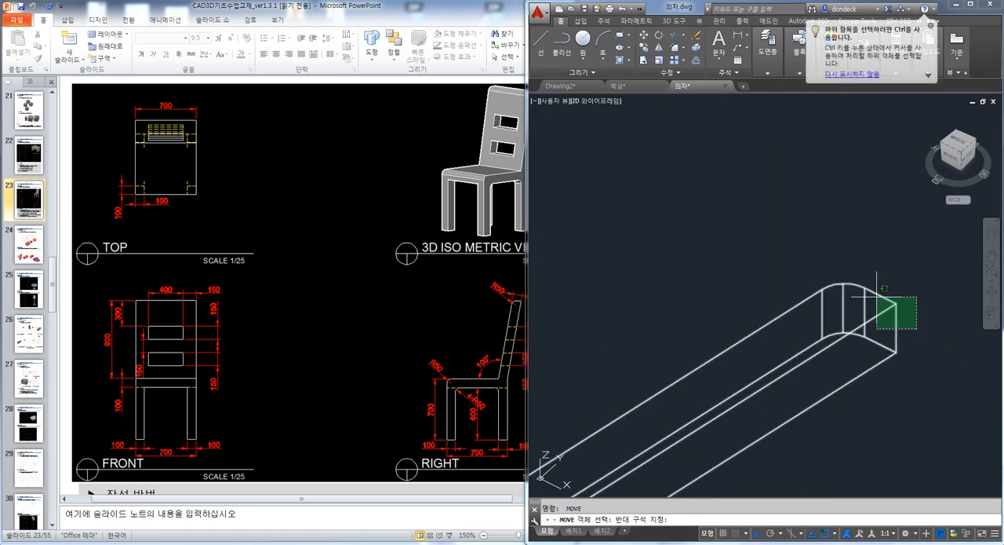
text(m)
key(Return)
click(896, 318)
scroll(895, 314, down, 4)
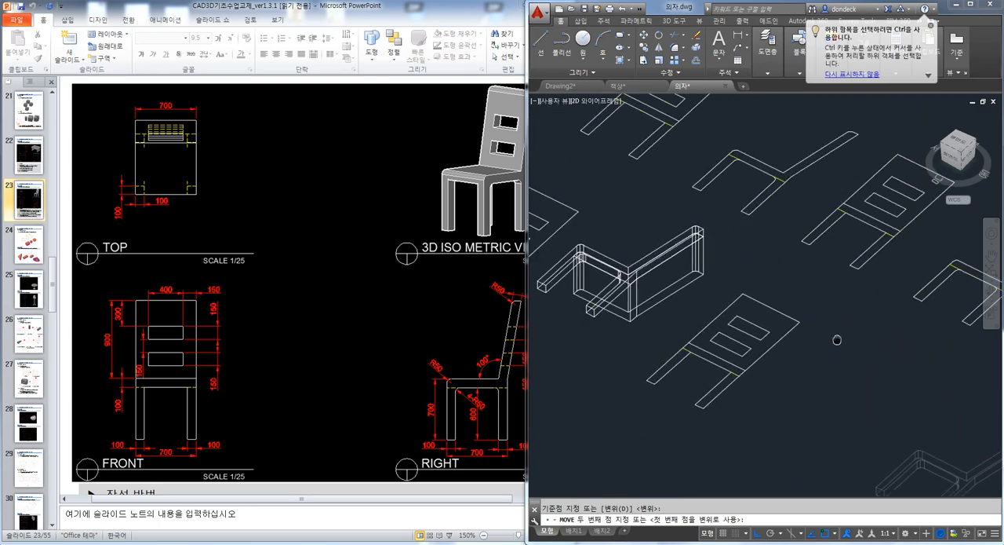
key(F8)
scroll(733, 283, up, 5)
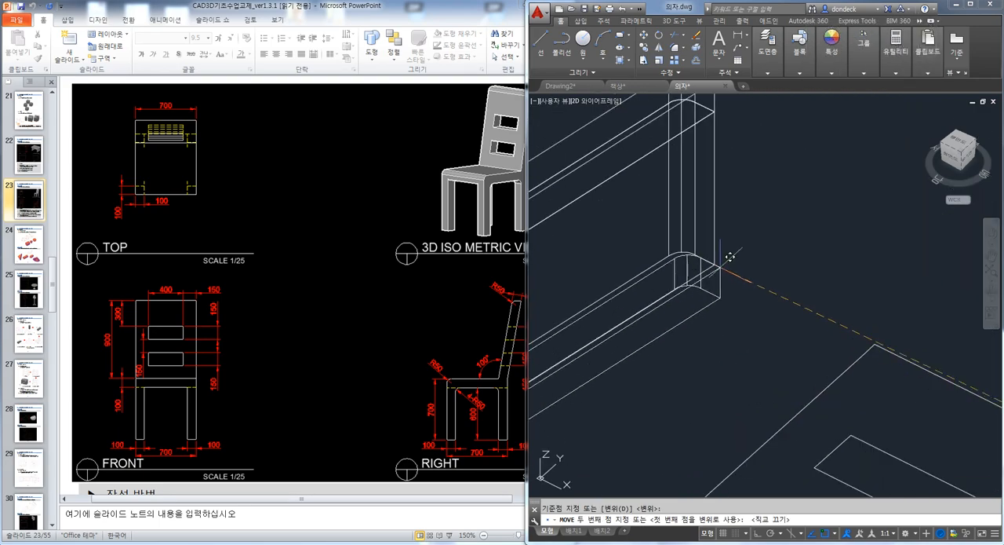
click(733, 283)
scroll(735, 283, down, 5)
Union the two leg frames and the seat and backrest solid into one chair
shift+middle_drag(735, 282, 765, 164)
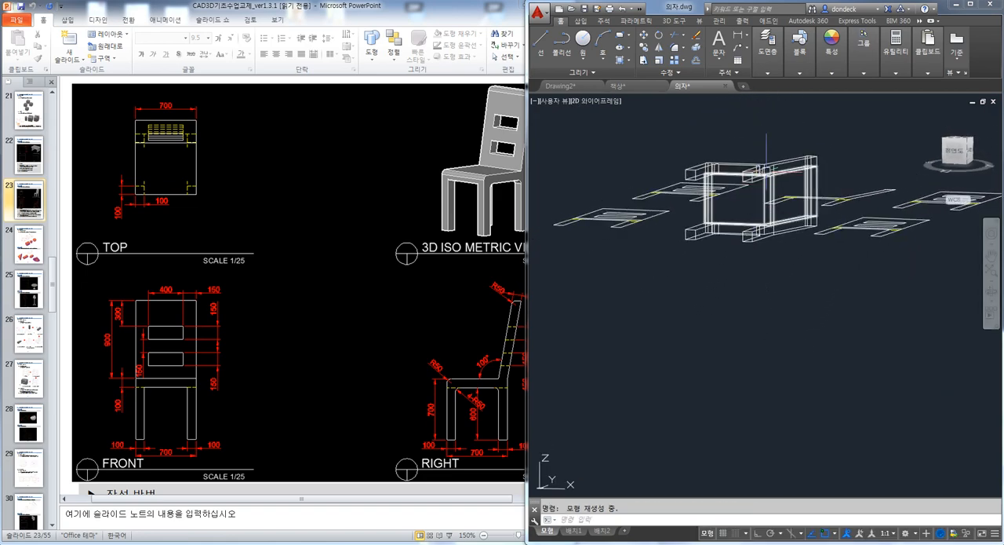
shift+middle_drag(763, 221, 765, 286)
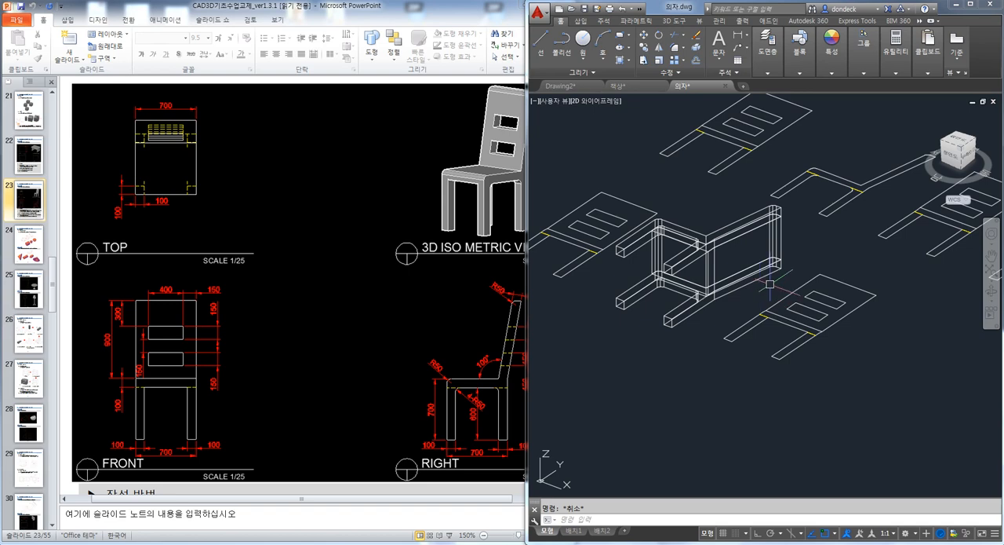
text(I)
key(Return)
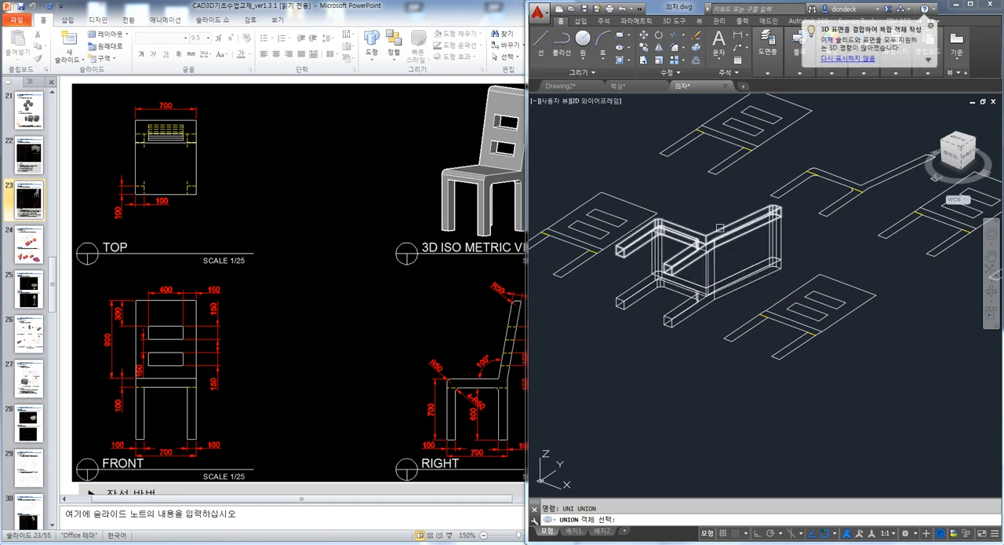
click(717, 241)
click(716, 264)
click(685, 311)
key(Return)
scroll(700, 331, down, 2)
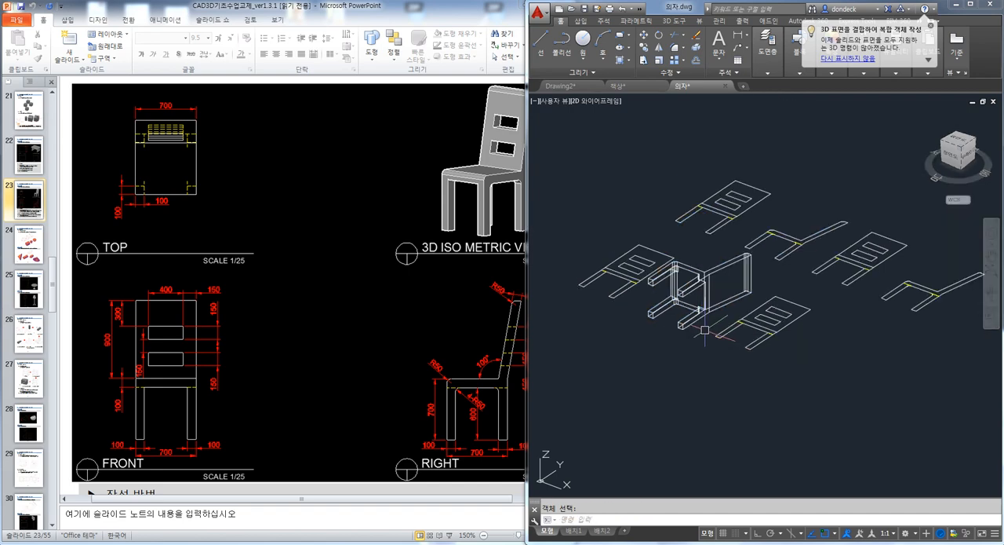
Rotate the chair 90° in 3D about the Y axis with ortho on
text(3R)
key(Return)
click(714, 268)
key(Return)
click(806, 363)
click(828, 365)
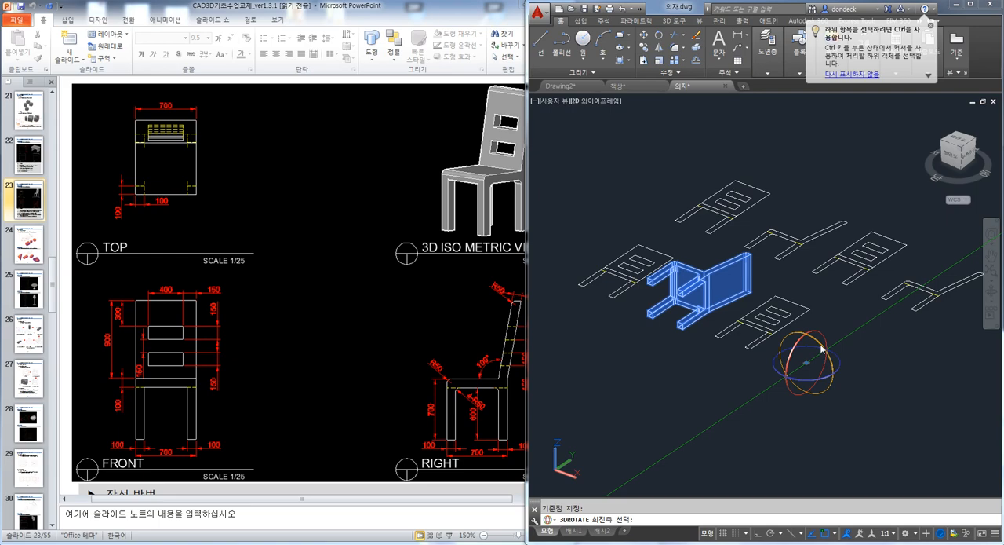
click(808, 284)
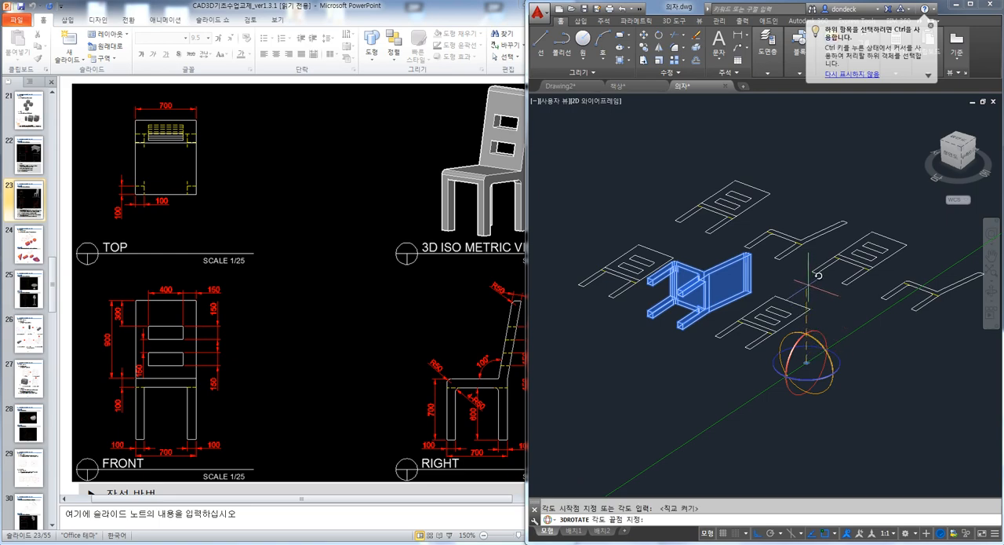
click(890, 368)
Convert the upper slot rectangle in the lower-row front view's backrest into a region
shift+middle_drag(837, 189, 653, 262)
shift+middle_drag(806, 407, 858, 411)
scroll(765, 331, up, 7)
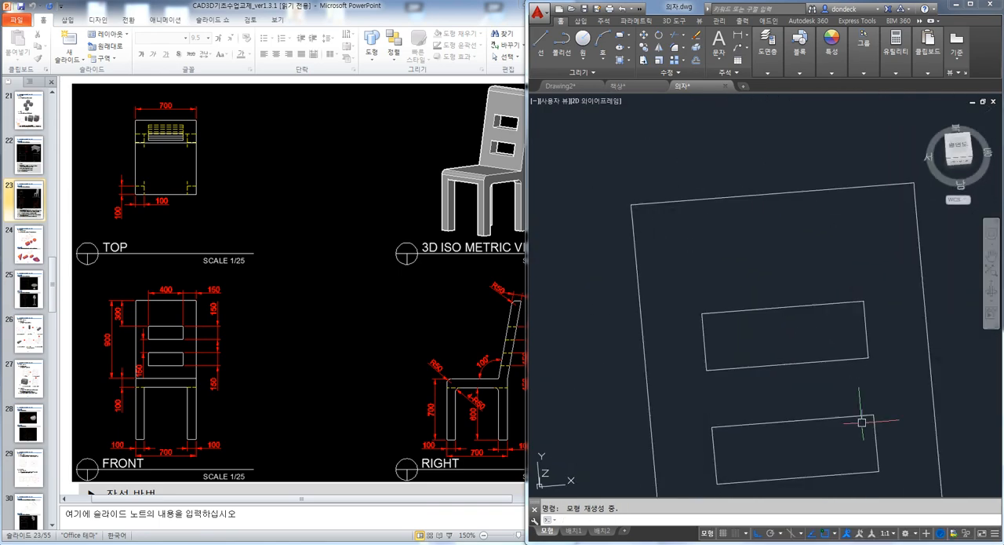
text(reg)
key(Return)
click(689, 279)
click(891, 383)
key(space)
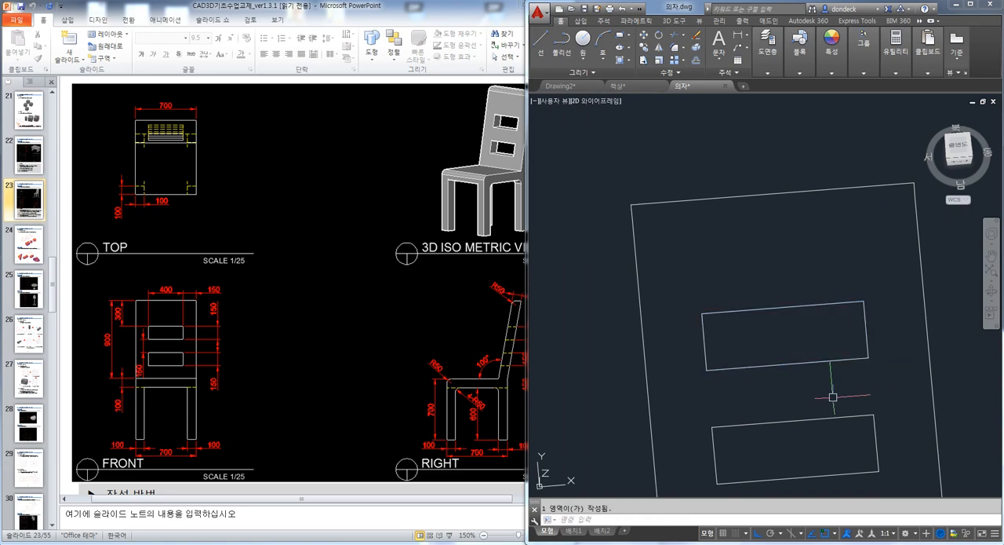
Convert the lower slot rectangle in the same front view's backrest into a region
middle_drag(806, 412, 748, 313)
key(space)
click(642, 308)
scroll(809, 390, up, 2)
click(851, 402)
key(space)
Extrude both slot regions upward into bars tall enough to pass through the chair's backrest
scroll(841, 385, down, 4)
shift+middle_drag(869, 403, 785, 369)
text(EXT)
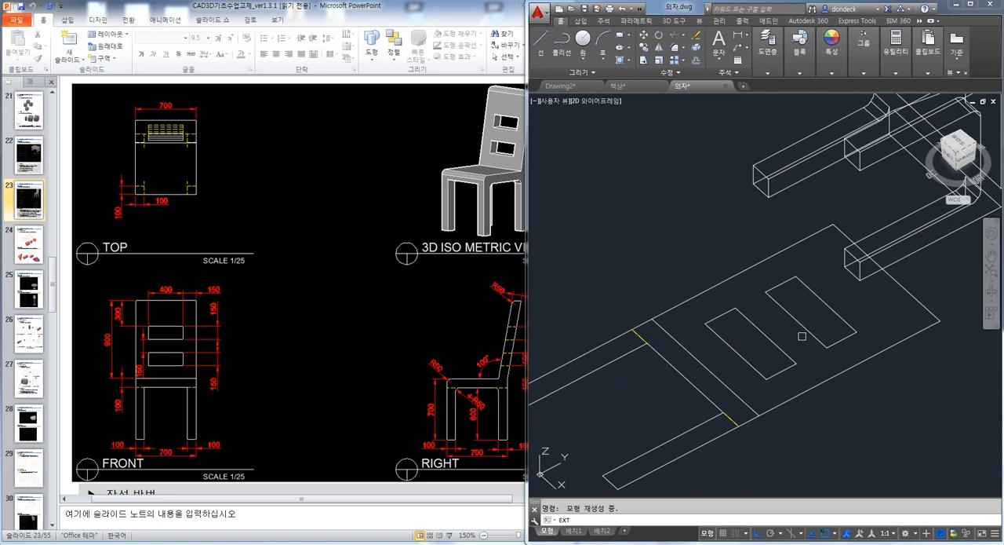
key(Return)
click(793, 318)
scroll(773, 339, down, 4)
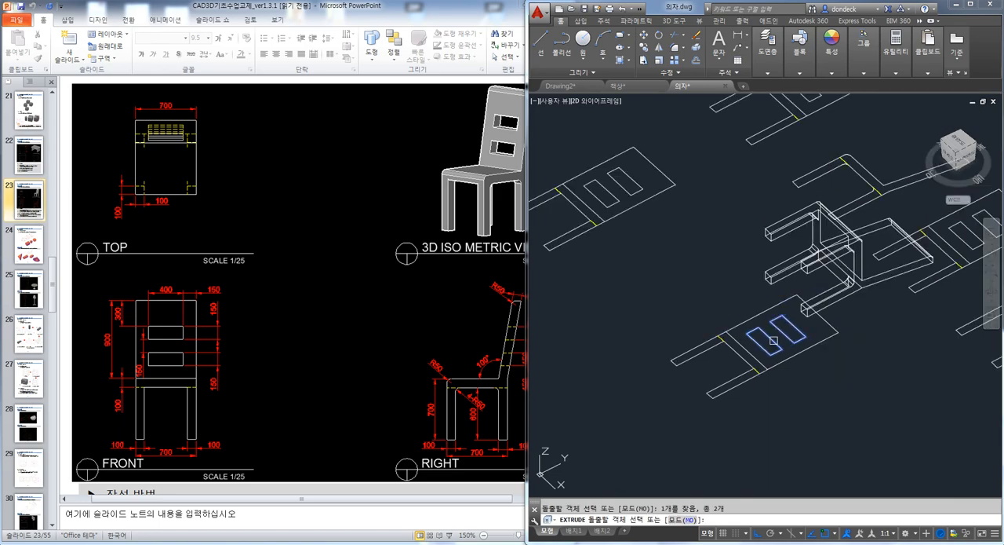
key(space)
click(724, 161)
key(Escape)
Move the chair by the outer corner of its backrest top onto the matching top corner of the front-view outline
shift+middle_drag(824, 293, 776, 313)
text(m)
key(space)
click(819, 280)
key(space)
scroll(835, 304, up, 6)
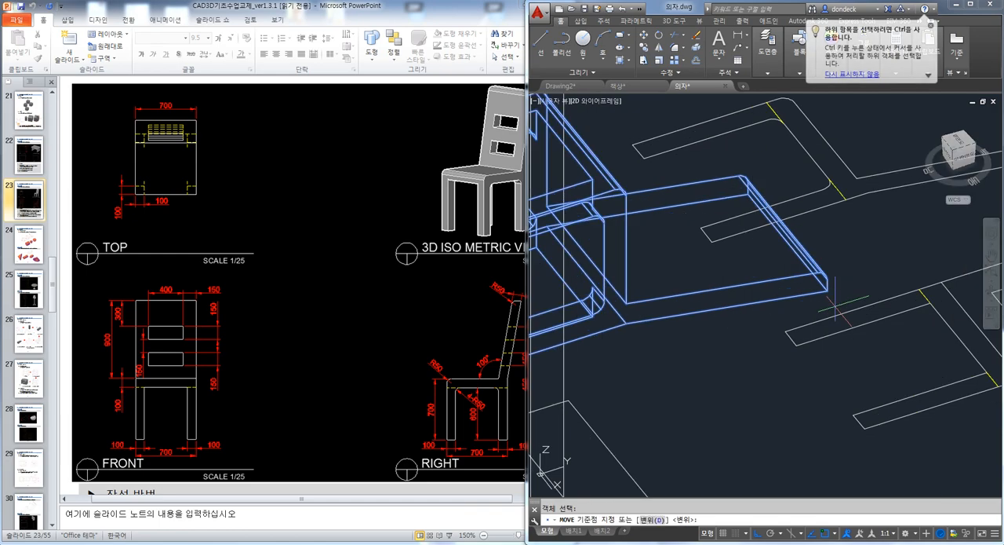
click(816, 267)
scroll(816, 269, down, 4)
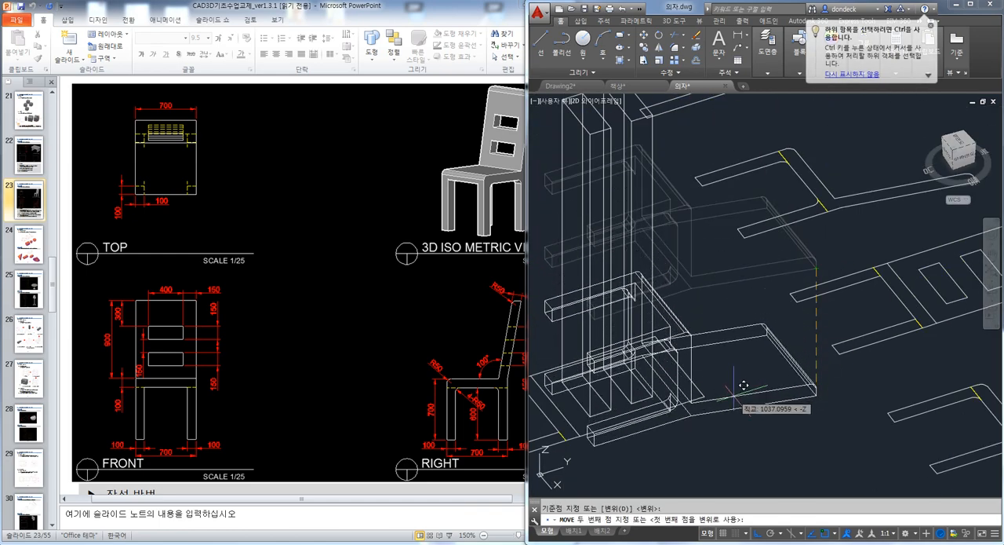
click(725, 409)
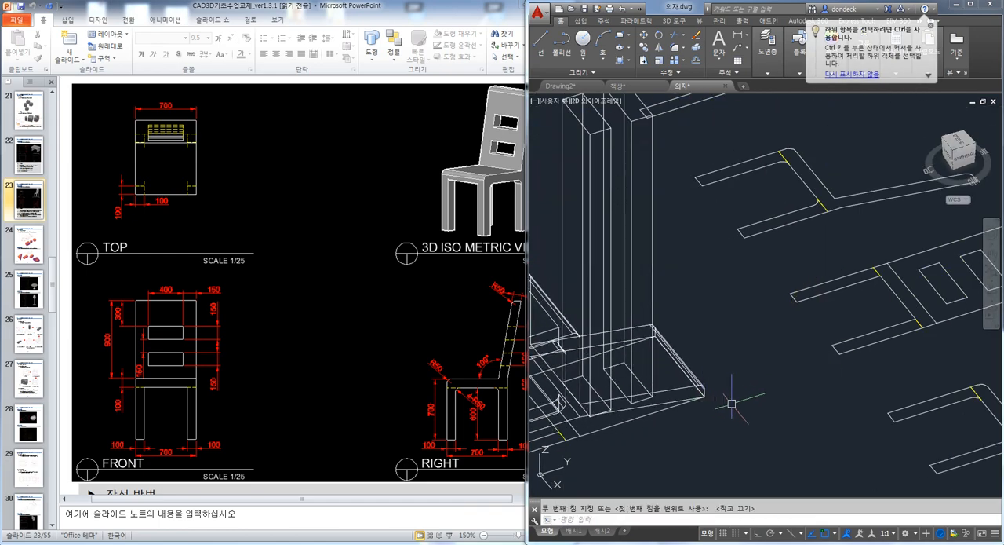
Subtract the two extruded slot bars from the chair to cut the backrest openings
scroll(730, 410, down, 5)
scroll(753, 346, up, 6)
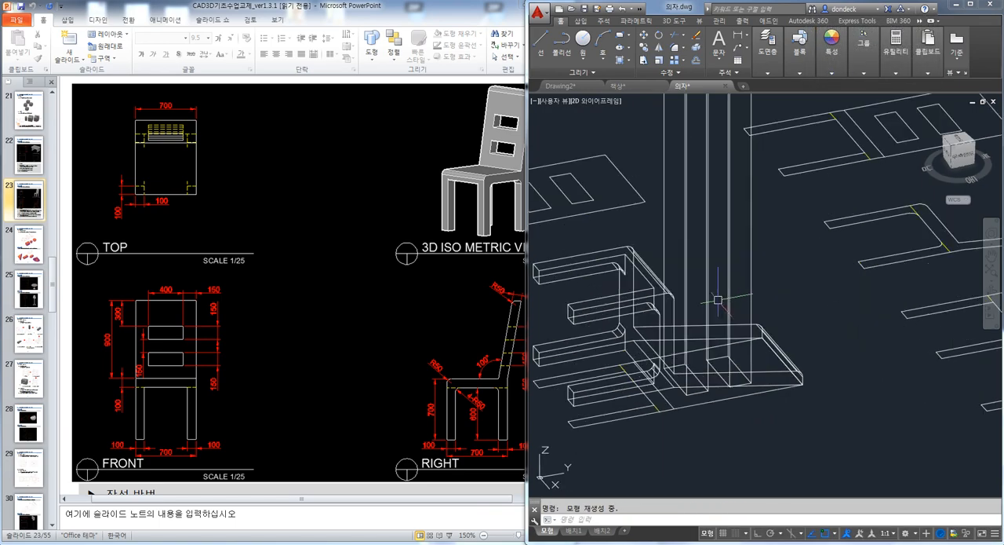
text(su)
key(Return)
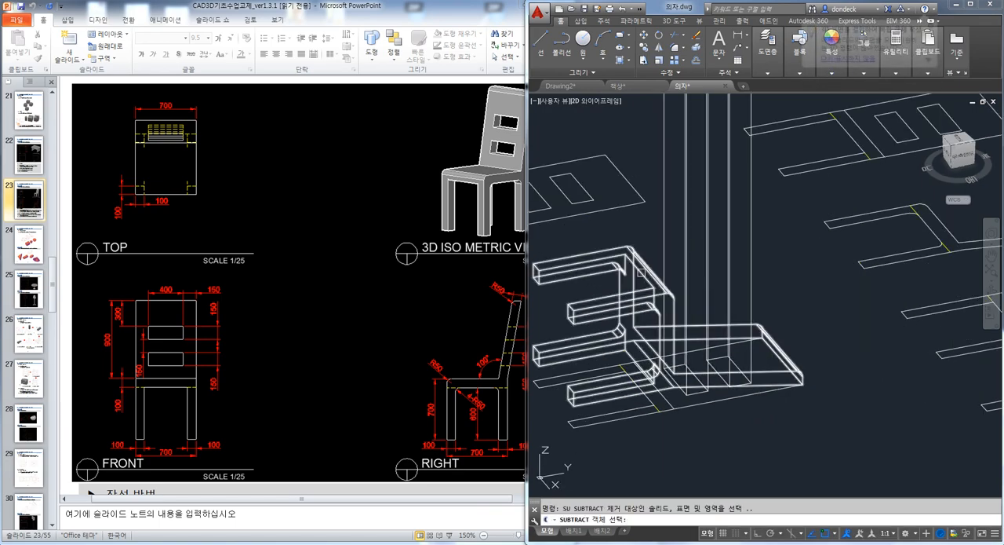
click(640, 270)
key(Return)
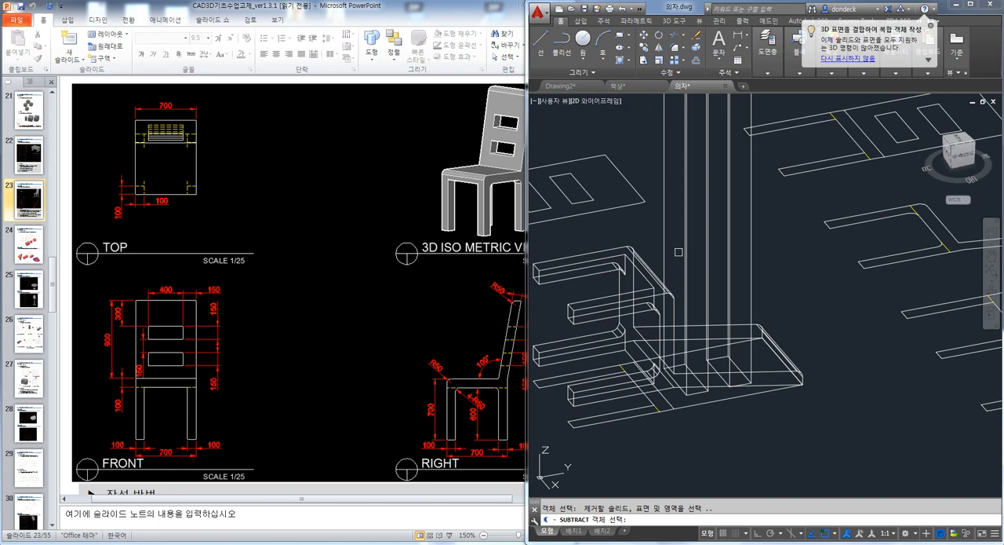
click(685, 248)
click(751, 246)
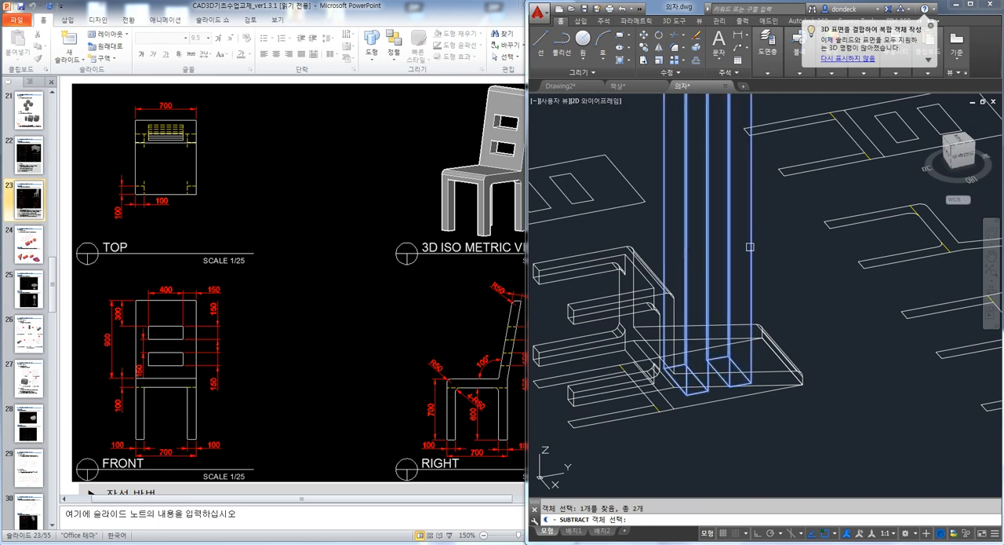
key(Return)
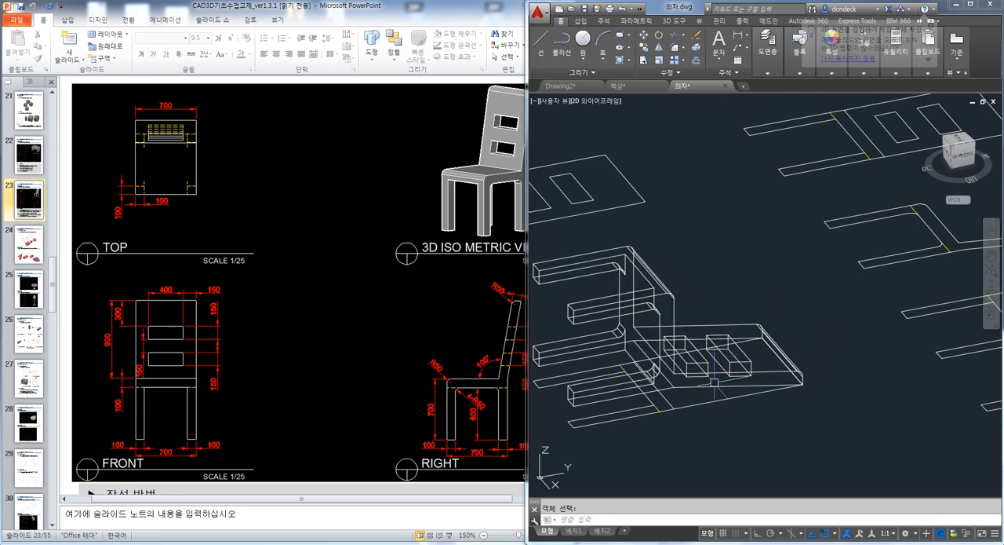
Set the visual style to shades of gray and display the plan view of the current UCS
text(SHA)
key(Return)
text(G)
key(Return)
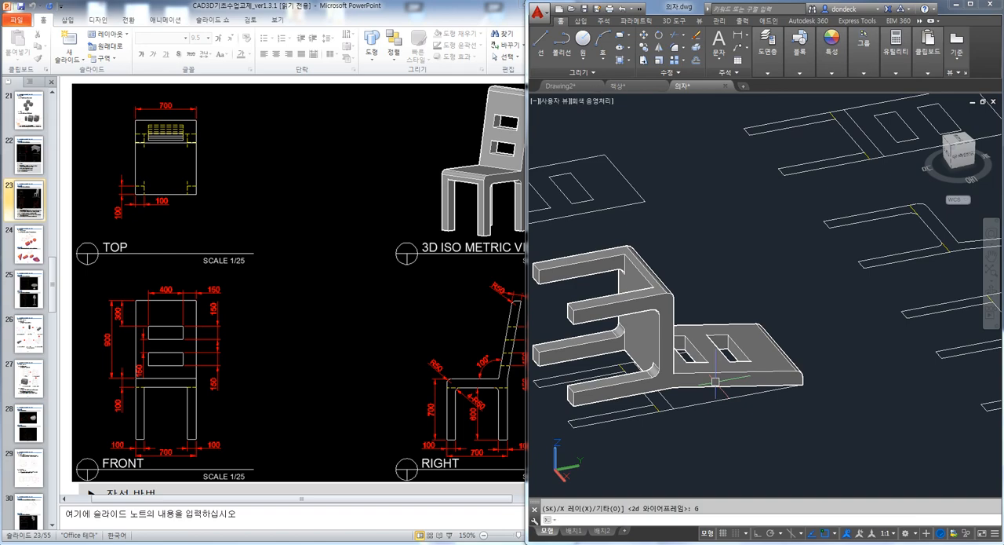
scroll(716, 382, down, 4)
shift+middle_drag(738, 381, 752, 394)
text(PLAN)
key(Return)
key(Return)
scroll(833, 422, down, 4)
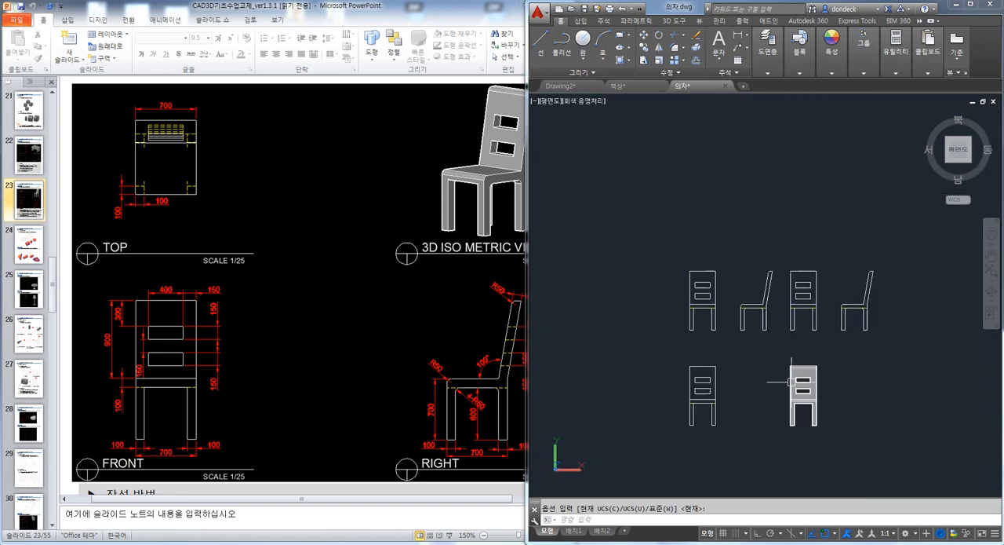
Rotate the chair 90° in 3D about the X axis so it stands upright on its legs
shift+middle_drag(821, 354, 792, 313)
scroll(780, 317, up, 2)
text(3R)
key(Return)
click(723, 316)
key(Return)
click(634, 343)
click(617, 333)
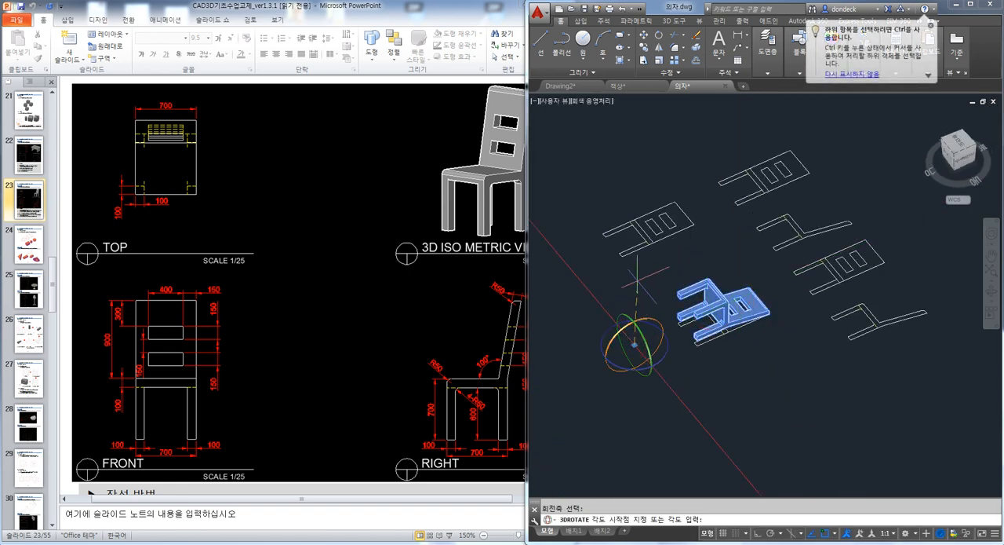
click(629, 288)
click(583, 359)
shift+middle_drag(625, 375, 740, 437)
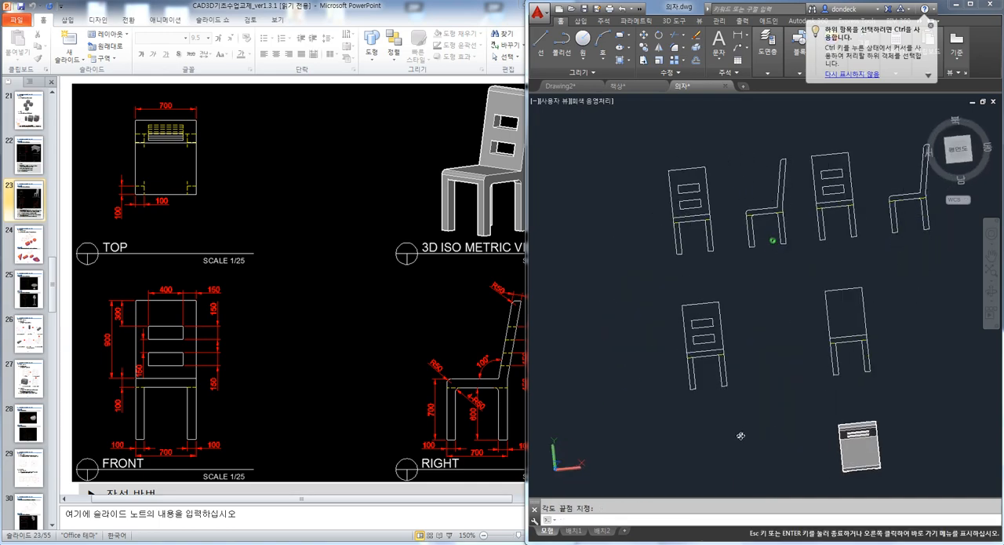
shift+middle_drag(809, 443, 729, 330)
scroll(696, 303, up, 5)
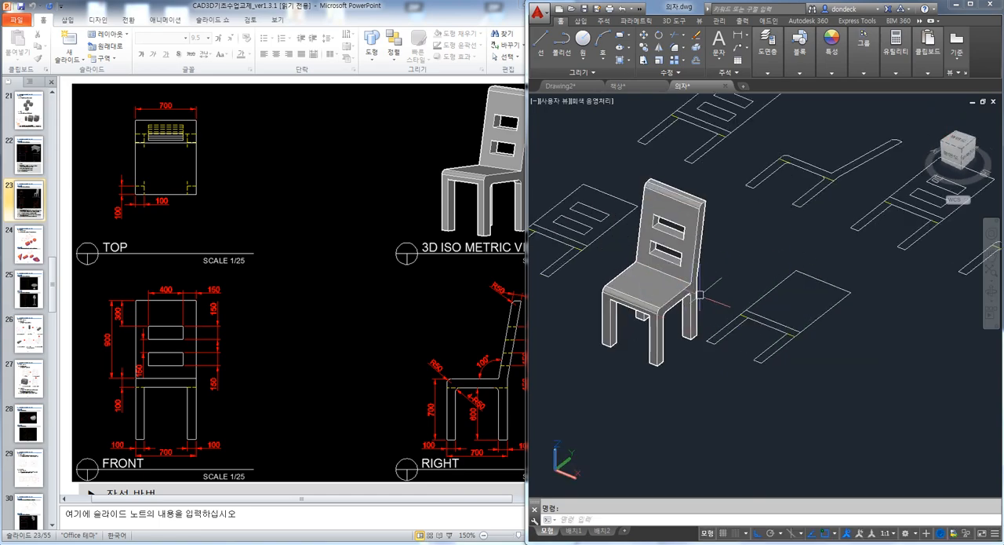
Switch to the PowerPoint handout, start the slide show from the current slide and advance to the REVOLVE page
click(407, 9)
key(shift+F5)
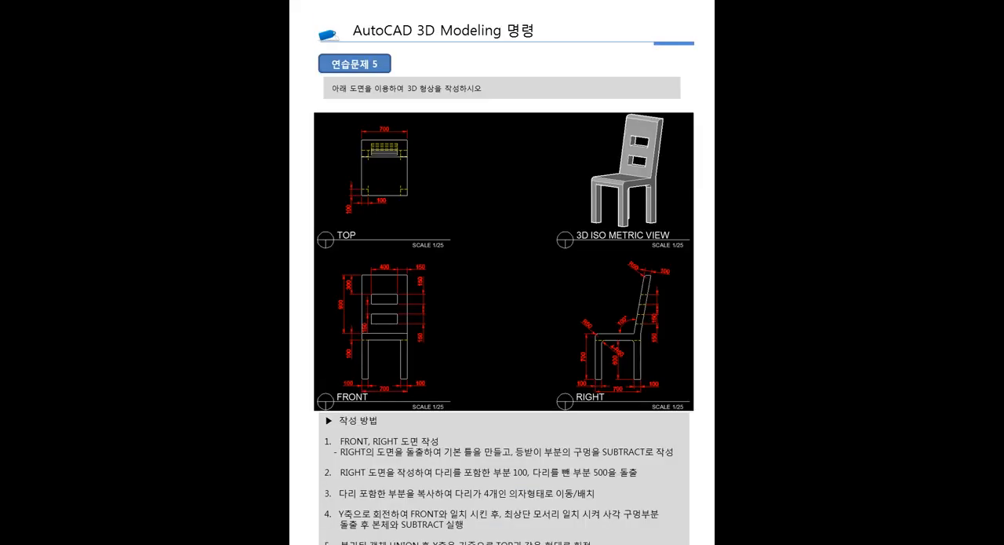
key(Page_Down)
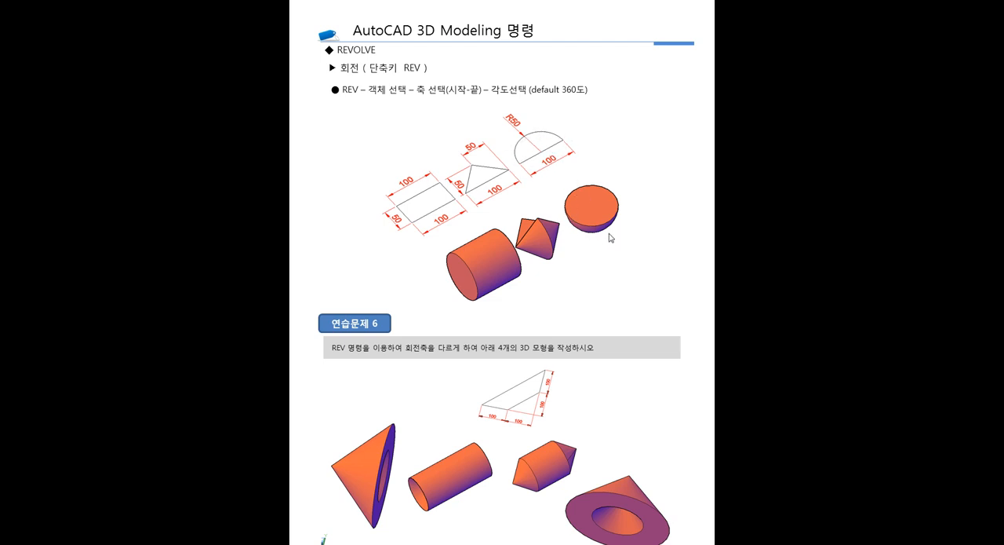
End the slide show and switch to the chair drawing in AutoCAD
key(Escape)
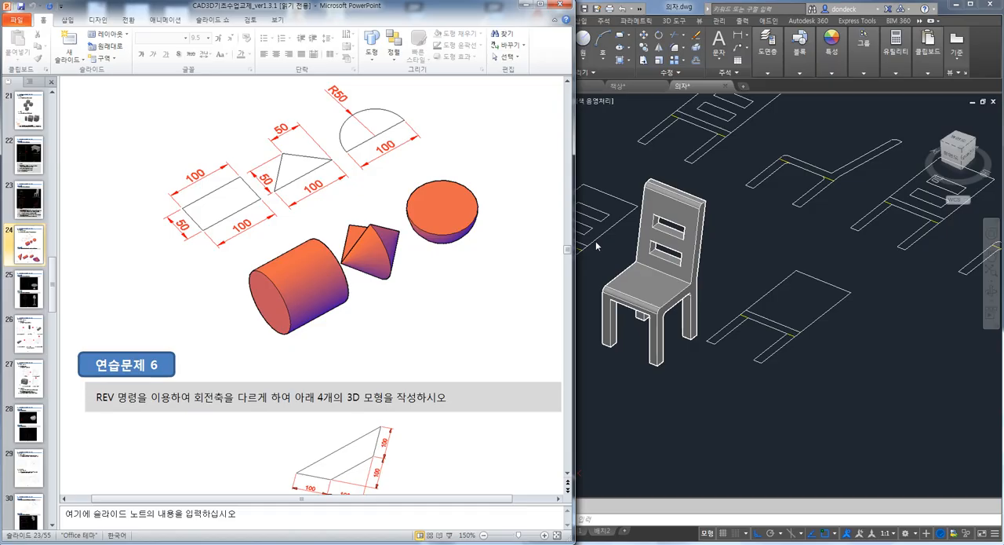
click(738, 389)
key(ctrl+a)
key(Delete)
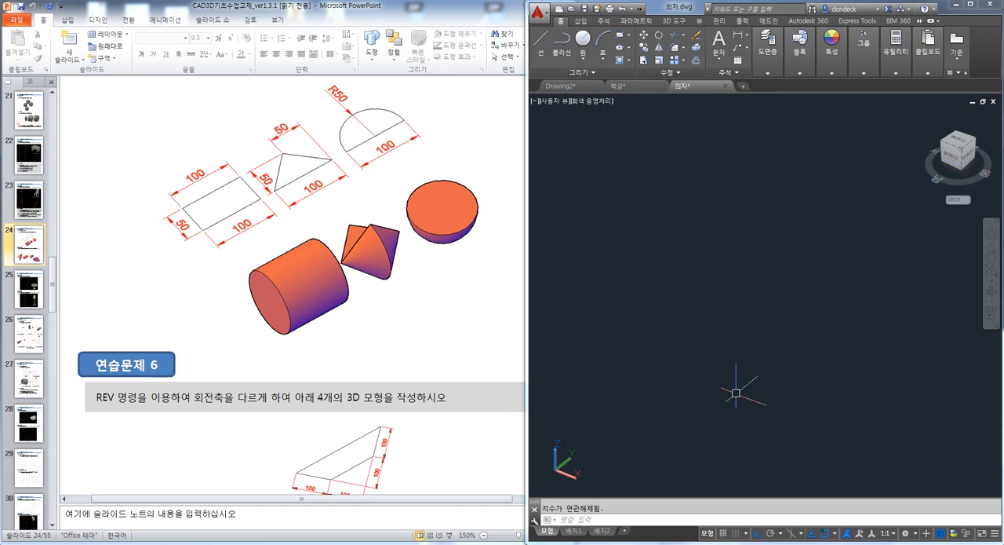
key(ctrl+z)
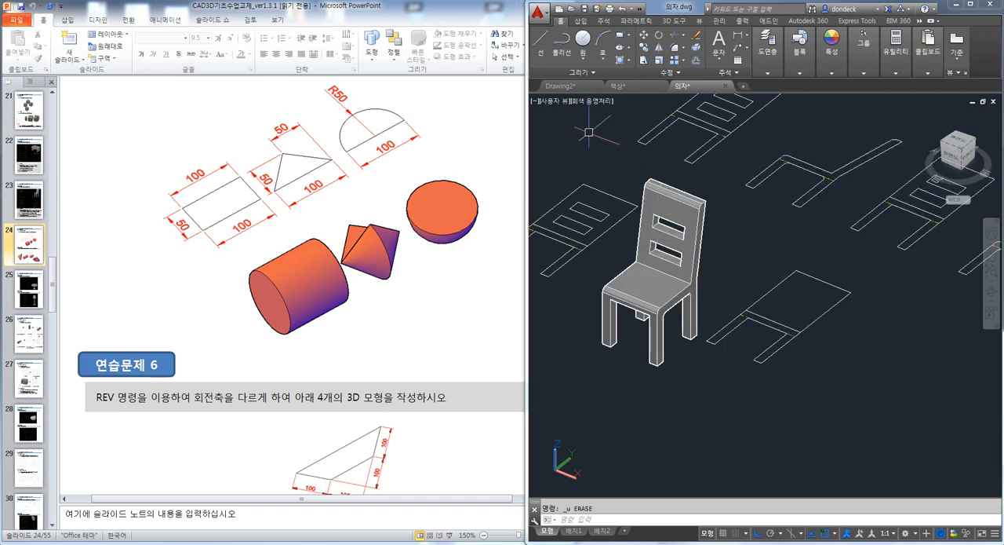
Switch to Drawing2, display the plan view of the current UCS and erase the whole solid model
click(560, 85)
click(728, 353)
key(ctrl+a)
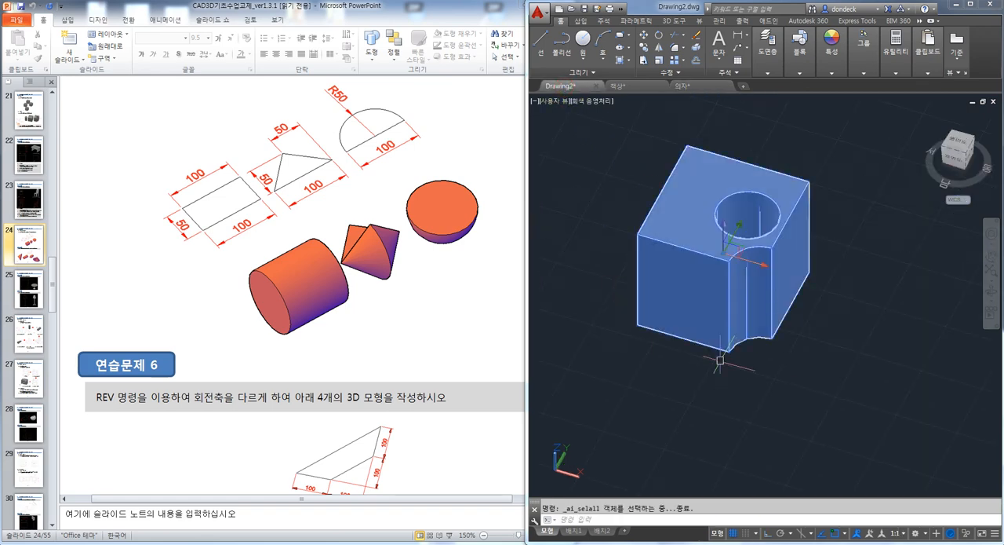
key(Escape)
key(Return)
key(Return)
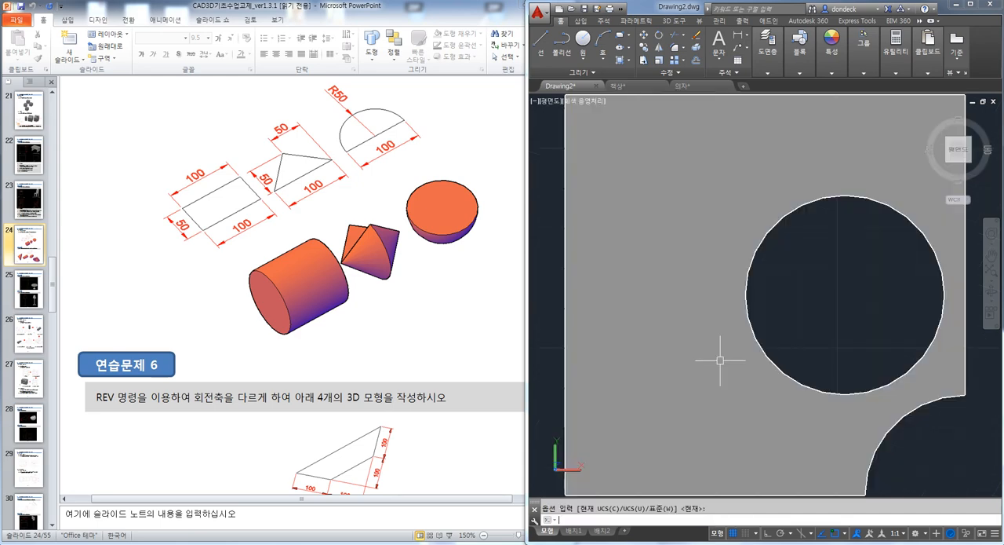
key(ctrl+a)
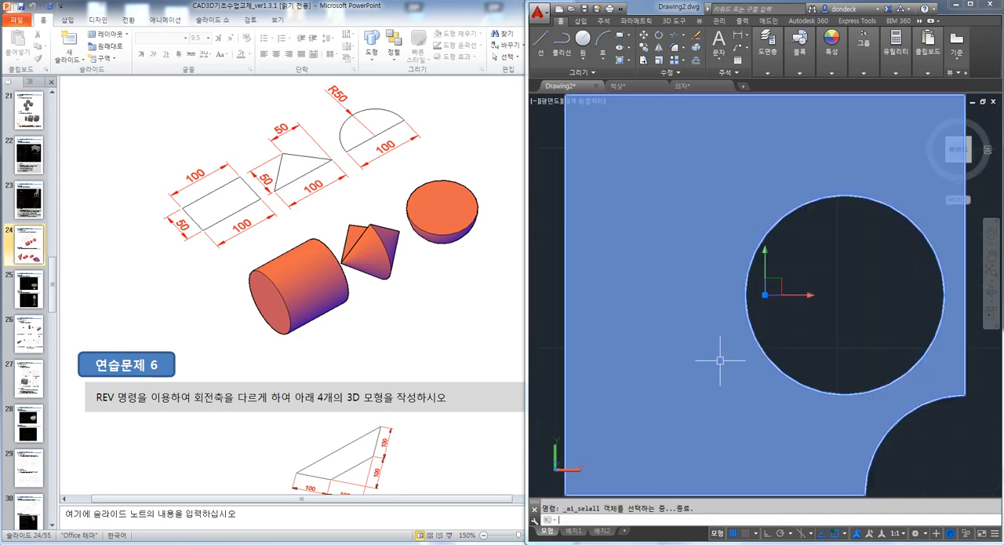
key(Delete)
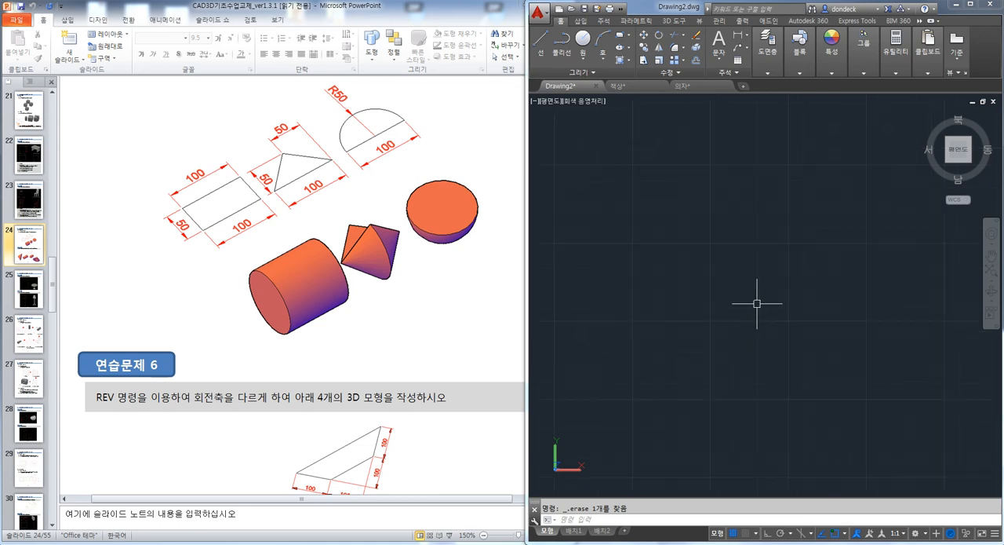
Draw an upright rectangle with two corner points in the empty drawing
text(REC)
key(Return)
click(653, 204)
click(729, 327)
middle_drag(802, 337, 740, 318)
Draw a circle about 91 units in diameter beside the rectangle and a vertical line joining its top and bottom quadrants
text(C)
key(Return)
click(803, 239)
click(833, 314)
text(L)
key(Return)
click(803, 163)
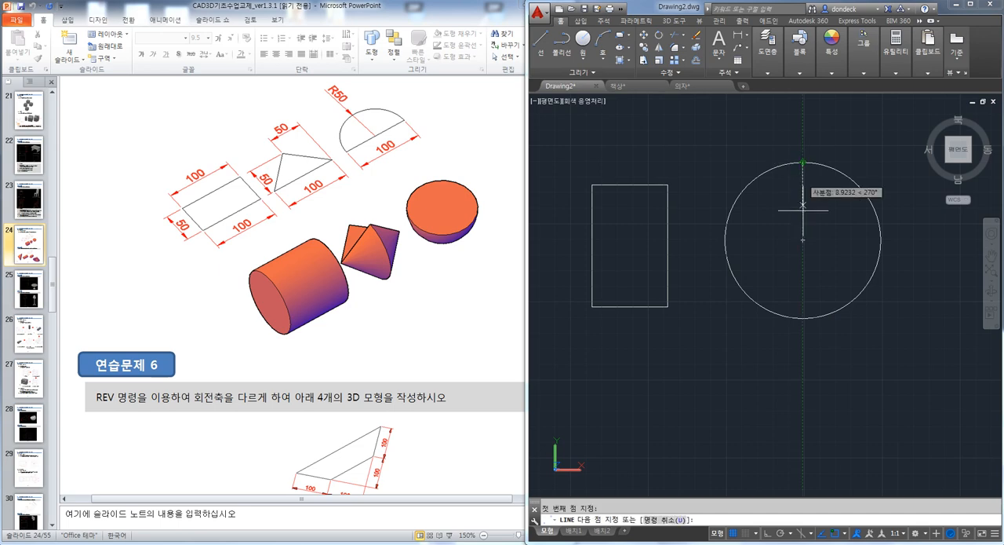
click(803, 318)
key(Return)
Trim off the half of the circle facing the rectangle, using the vertical line as the boundary
text(TR)
key(Return)
key(Return)
click(783, 352)
click(750, 287)
key(Escape)
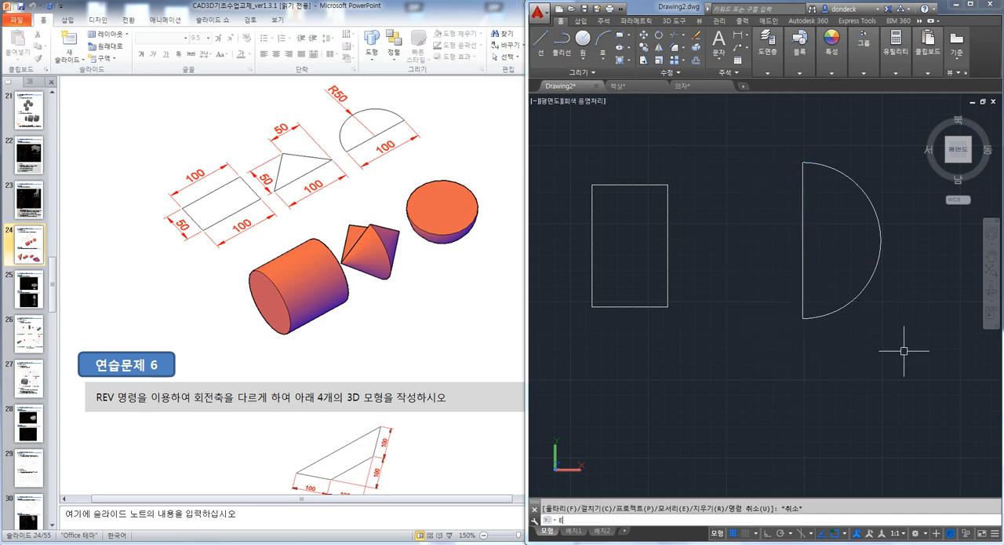
key(Escape)
Convert the half-circle arc and its straight line into a region
text(REG)
key(Return)
click(899, 359)
click(798, 306)
key(Return)
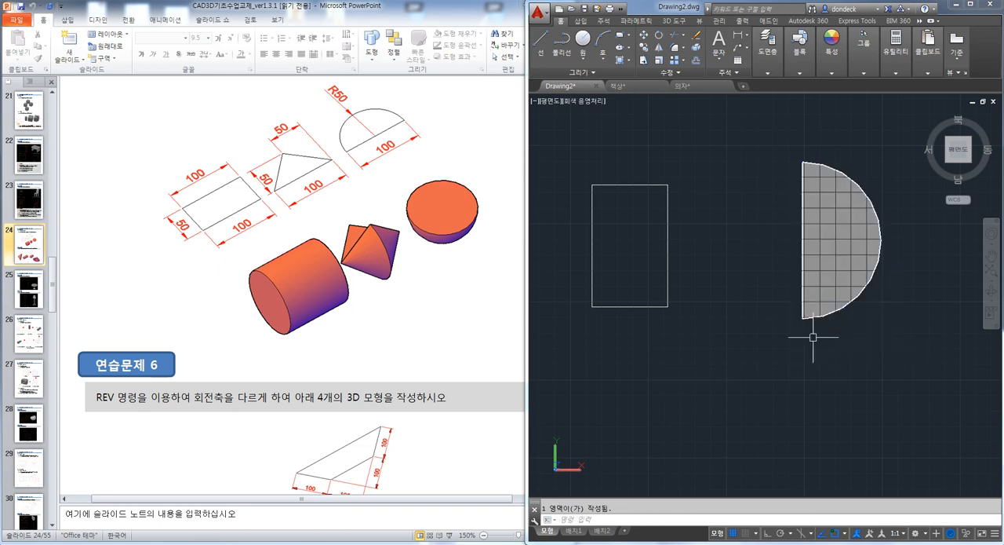
Following the handout's REVOLVE instructions, revolve the rectangle a full 360° about its long edge farther from the half circle
shift+middle_drag(829, 358, 824, 320)
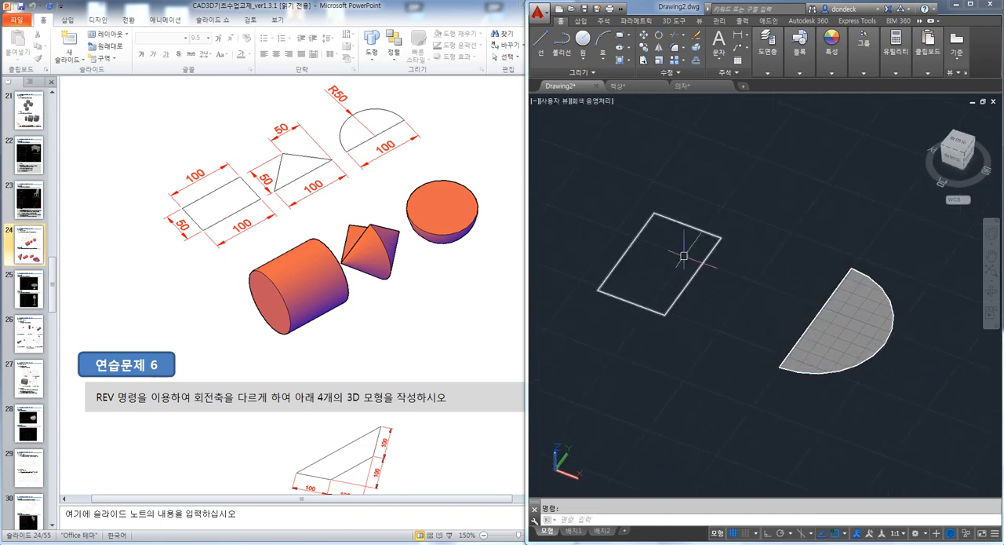
shift+middle_drag(651, 246, 699, 251)
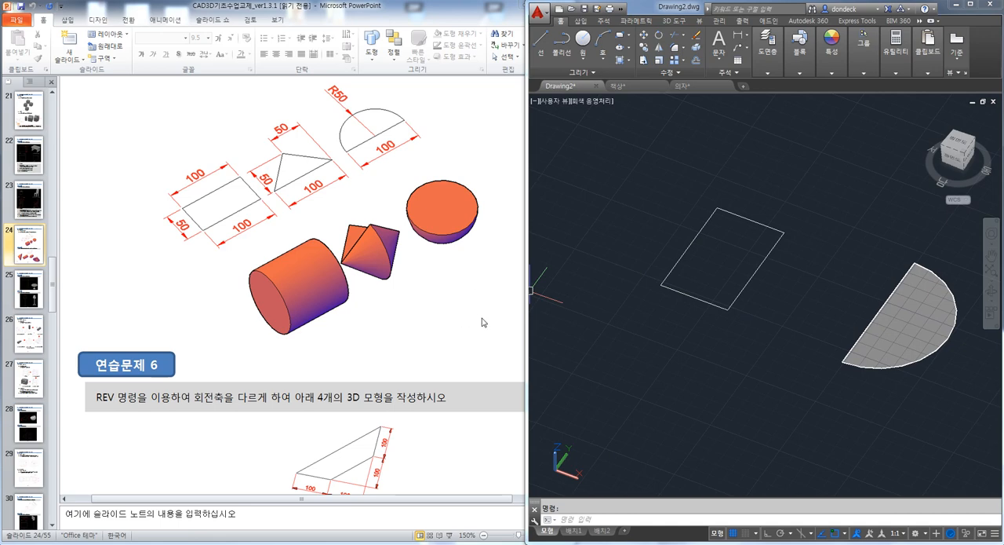
click(645, 351)
click(447, 340)
scroll(441, 339, up, 3)
click(626, 339)
key(Escape)
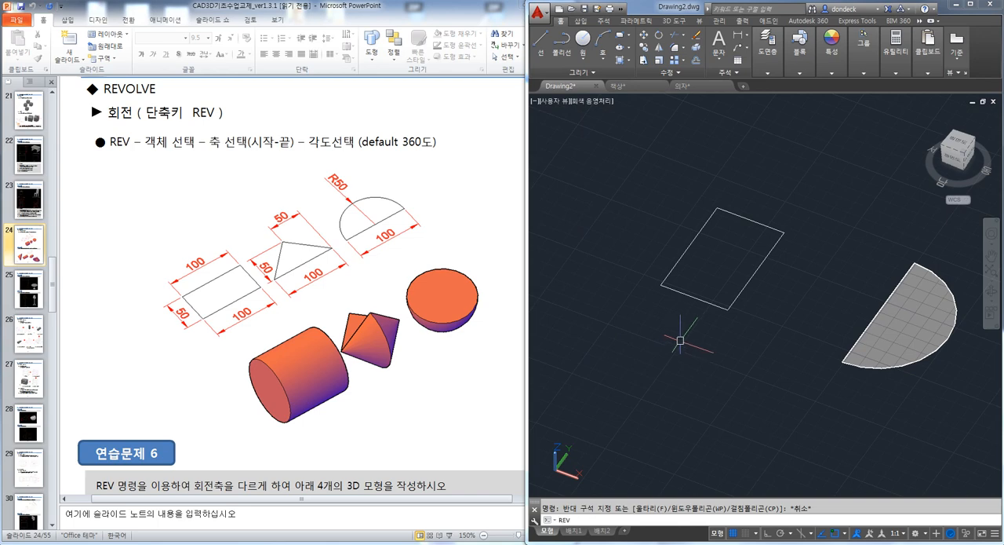
text(REV)
key(Return)
click(684, 251)
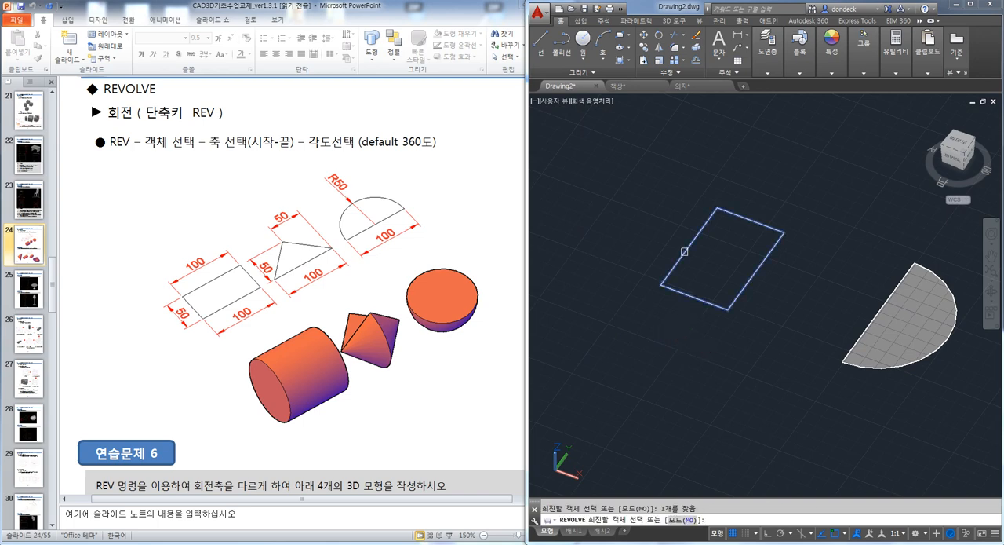
key(Return)
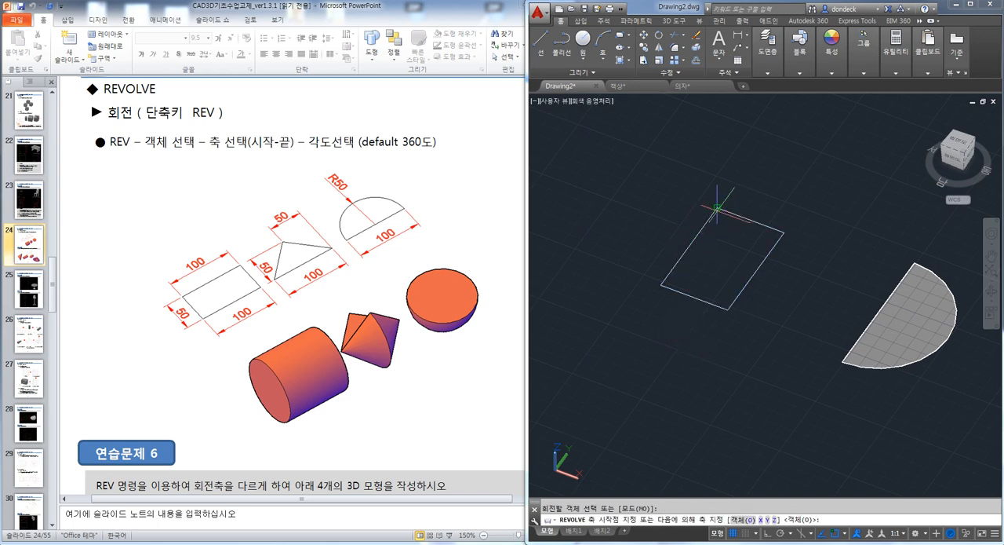
click(717, 207)
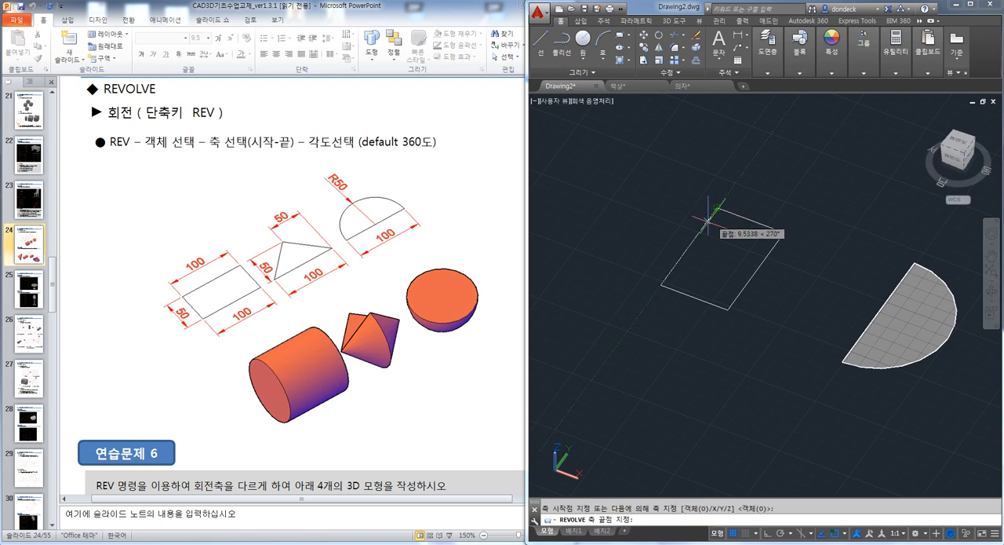
click(661, 284)
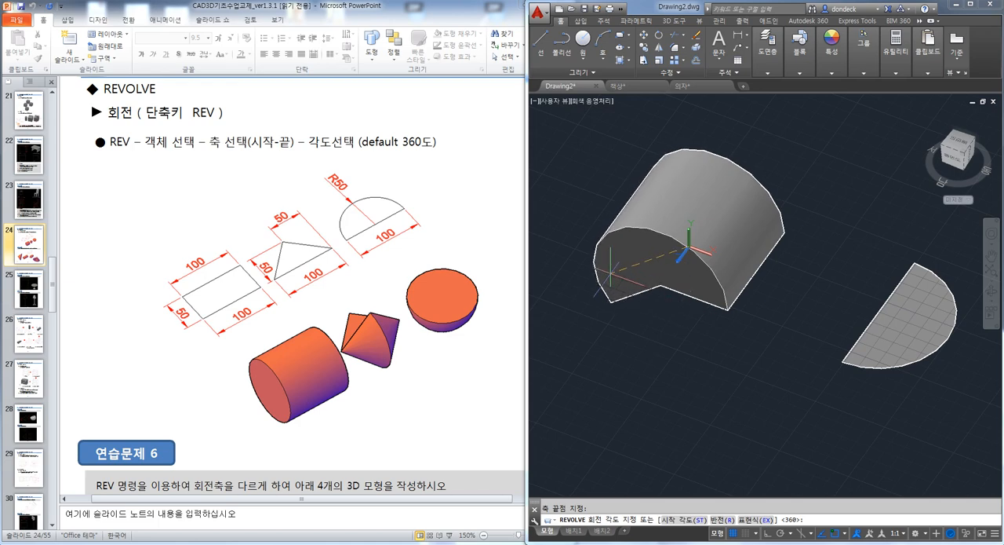
key(Return)
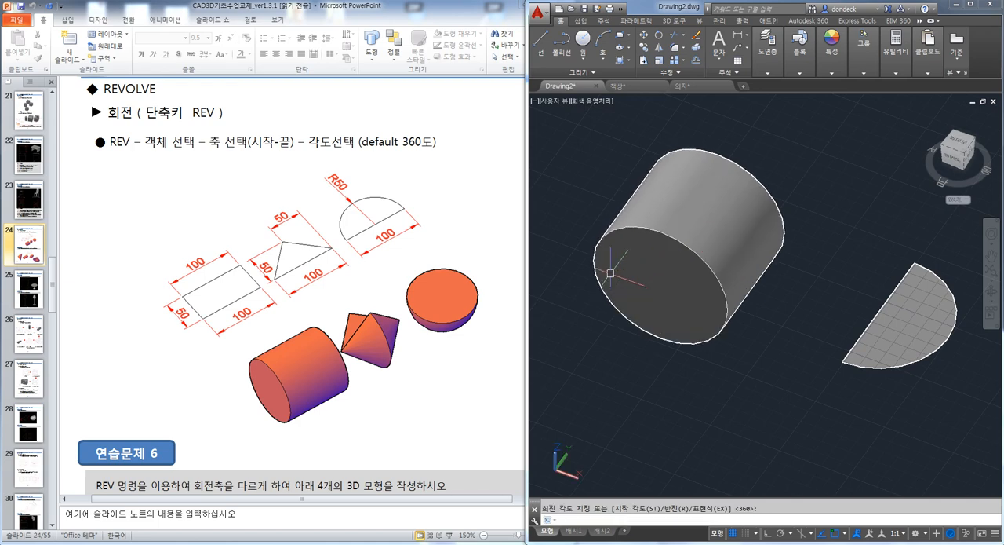
Revolve the half-circle region 180° about its straight edge, with the axis running from the upper endpoint to the lower one
shift+middle_drag(613, 273, 728, 301)
scroll(755, 332, up, 2)
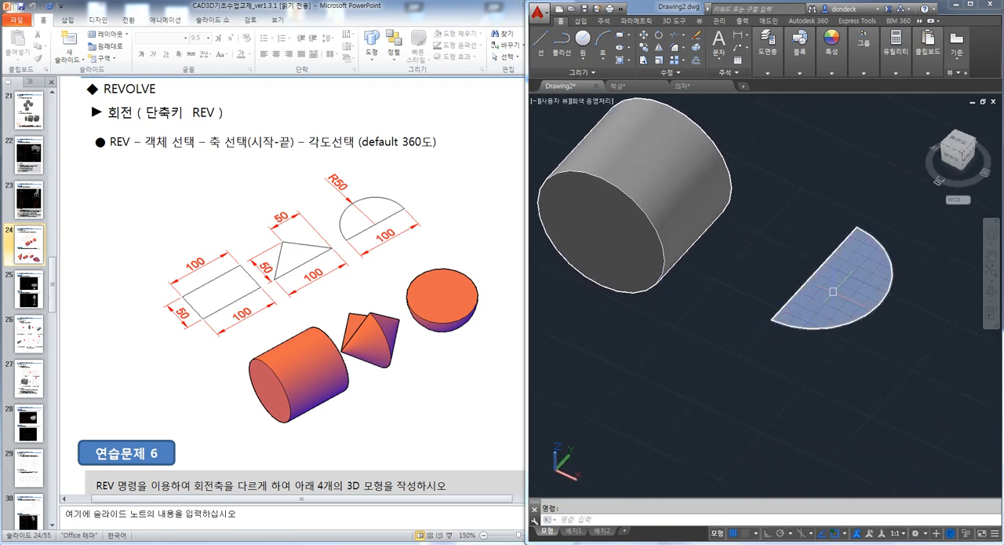
scroll(812, 299, up, 3)
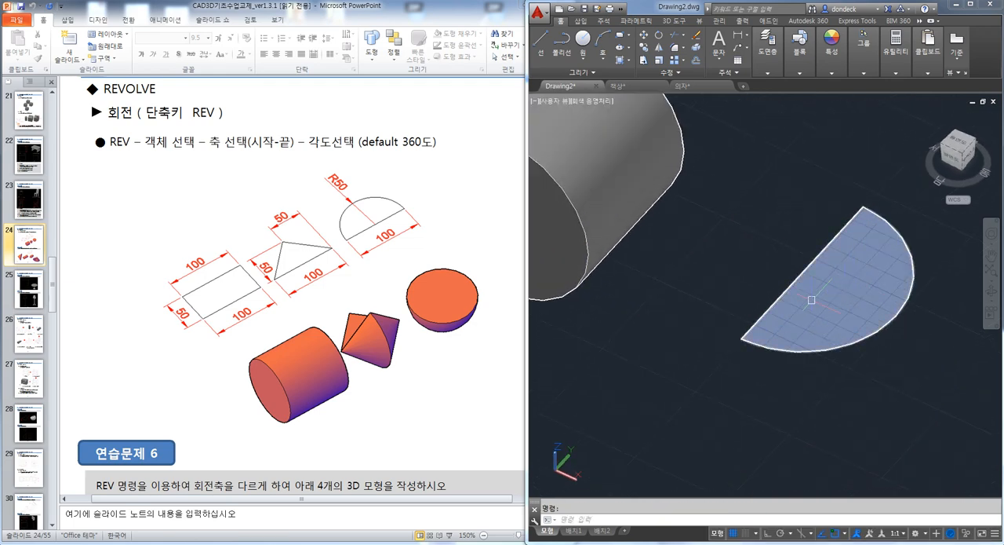
text(REV)
key(Return)
click(890, 319)
key(Return)
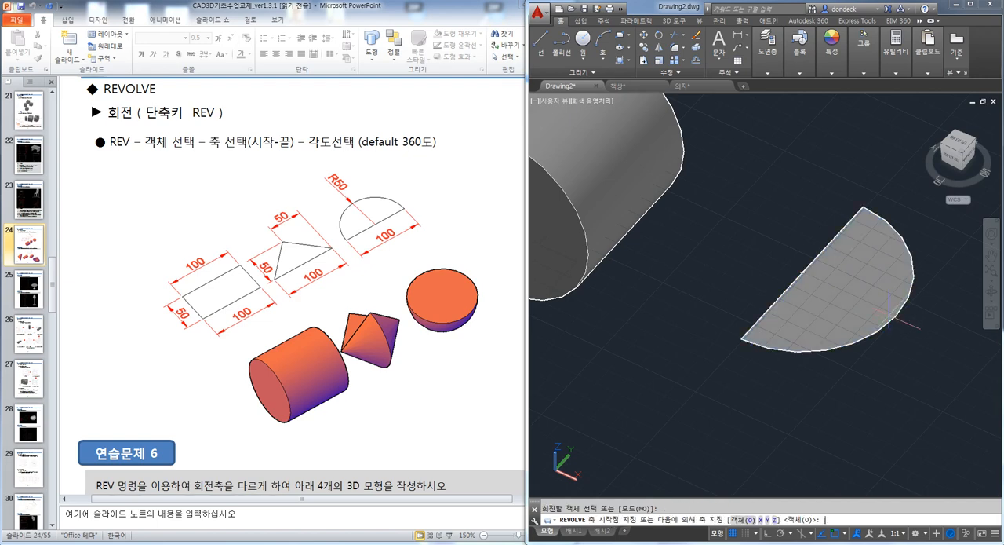
click(863, 208)
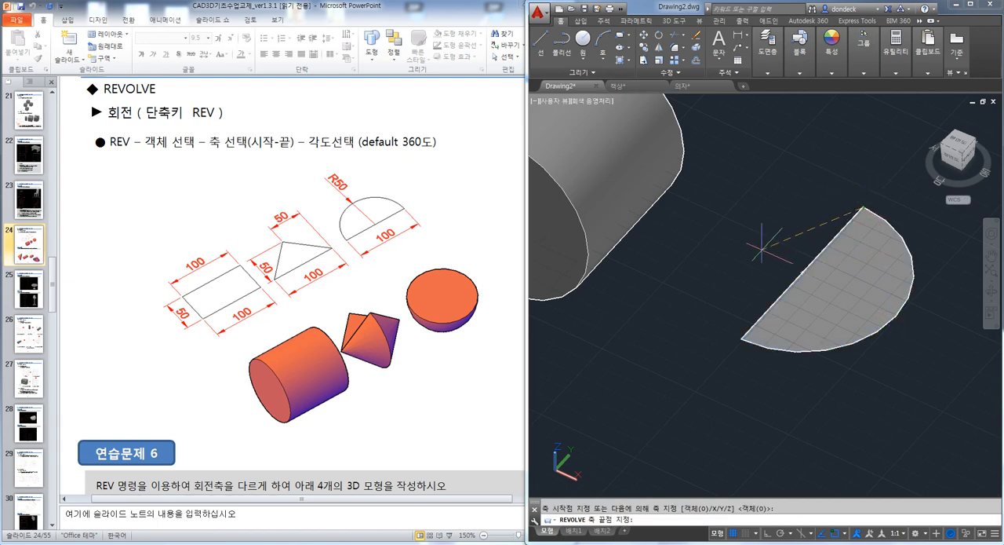
click(741, 339)
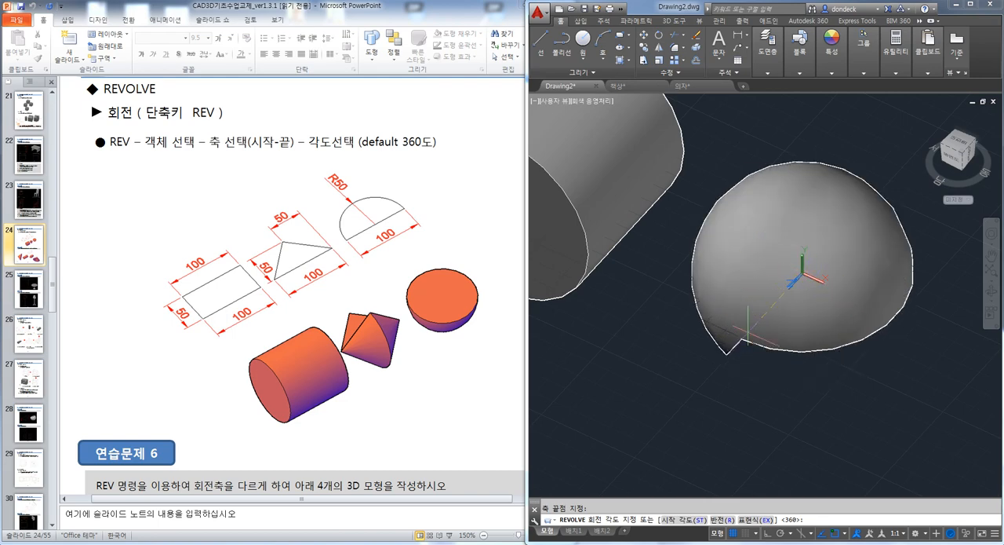
shift+middle_drag(738, 382, 742, 341)
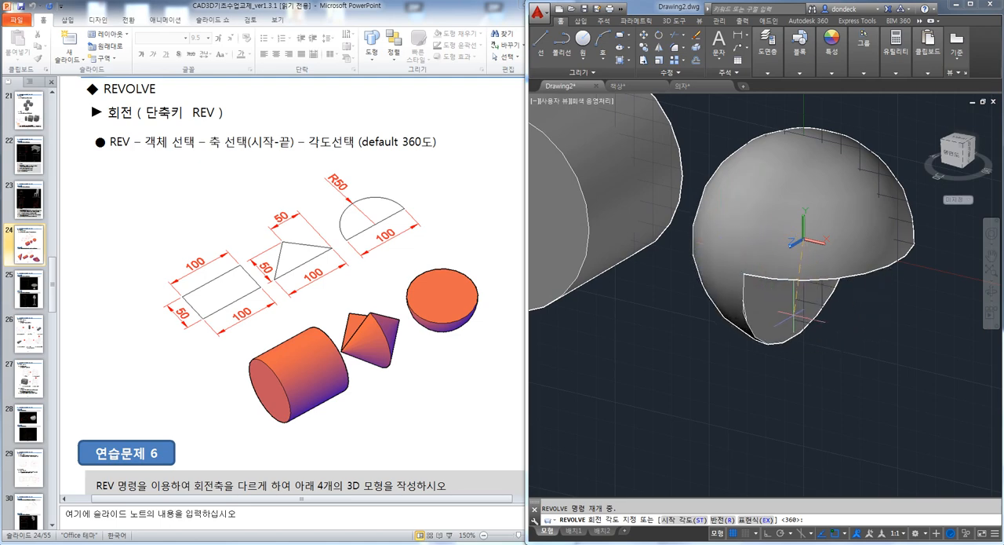
shift+middle_drag(728, 293, 737, 333)
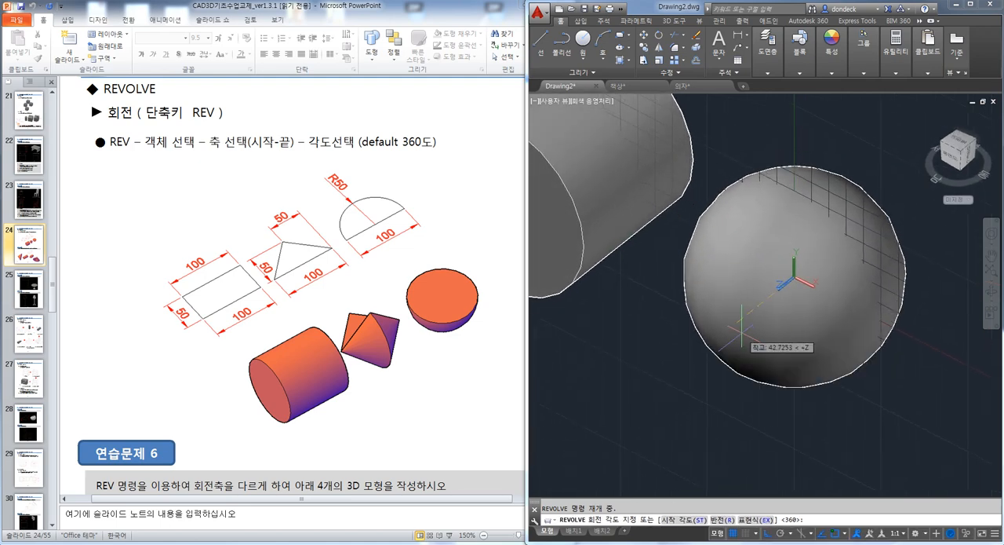
key(Return)
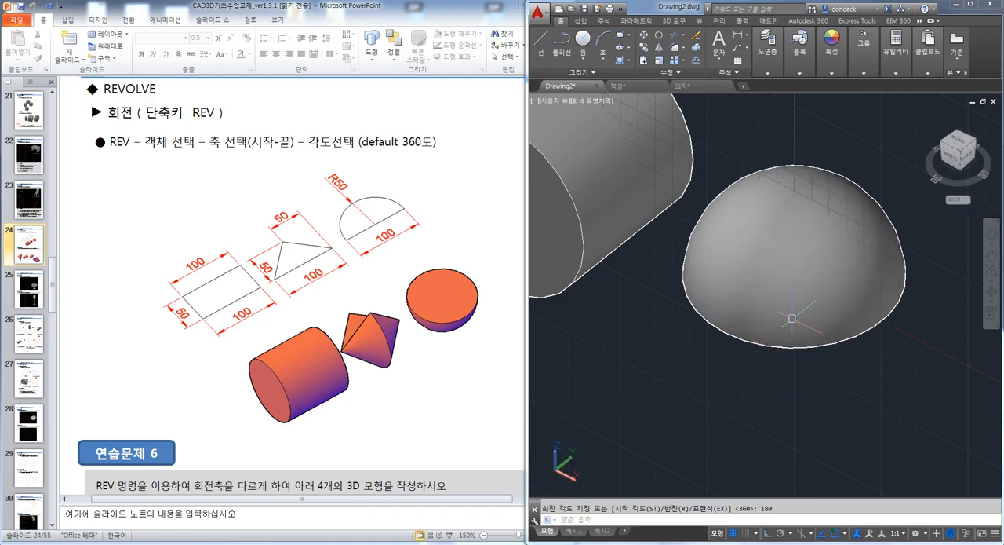
Undo the 180° revolve to restore the flat half-circle region
shift+middle_drag(792, 318, 771, 285)
key(ctrl+z)
key(ctrl+z)
key(ctrl+z)
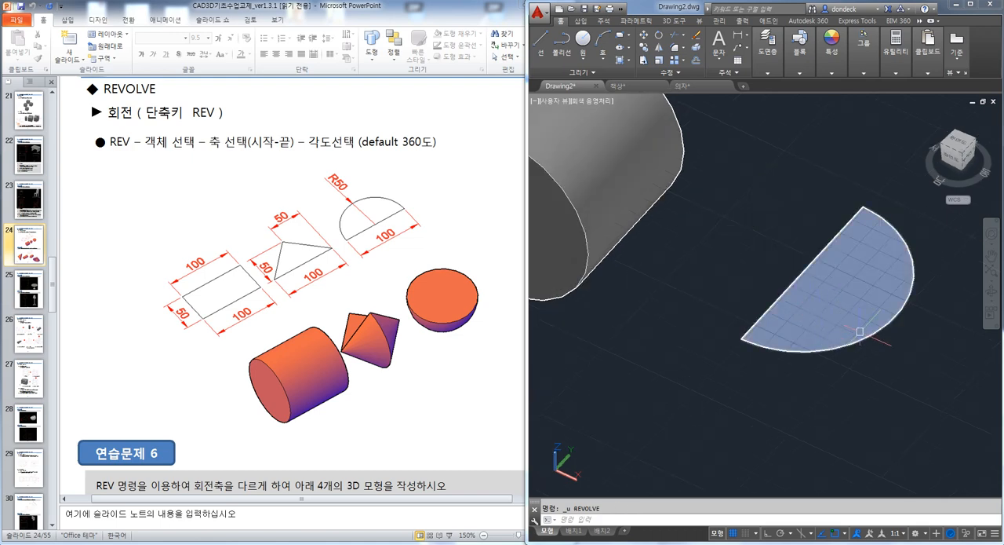
Revolve the half-circle region 180° about its straight edge, picking the axis from the lower endpoint to the upper one
key(Return)
click(897, 314)
key(Return)
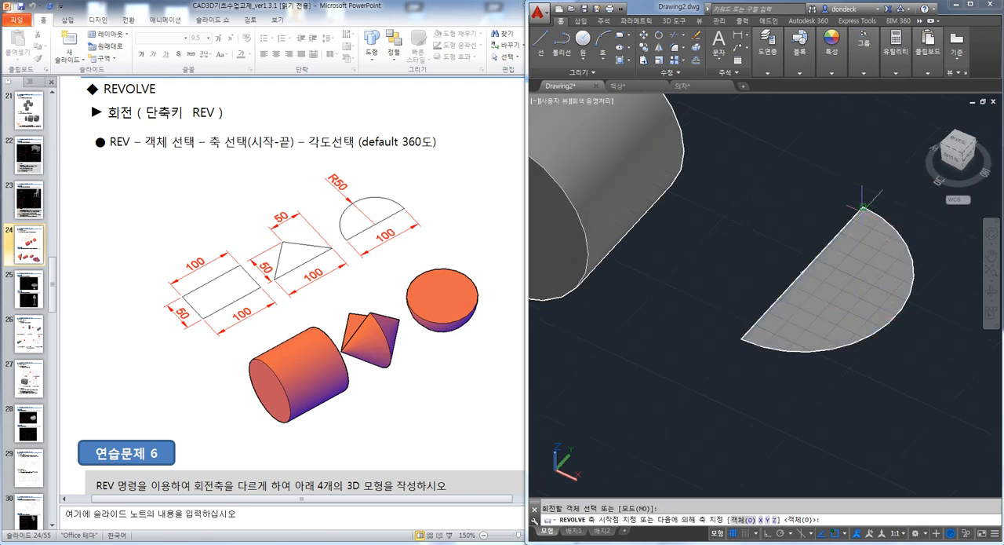
click(742, 339)
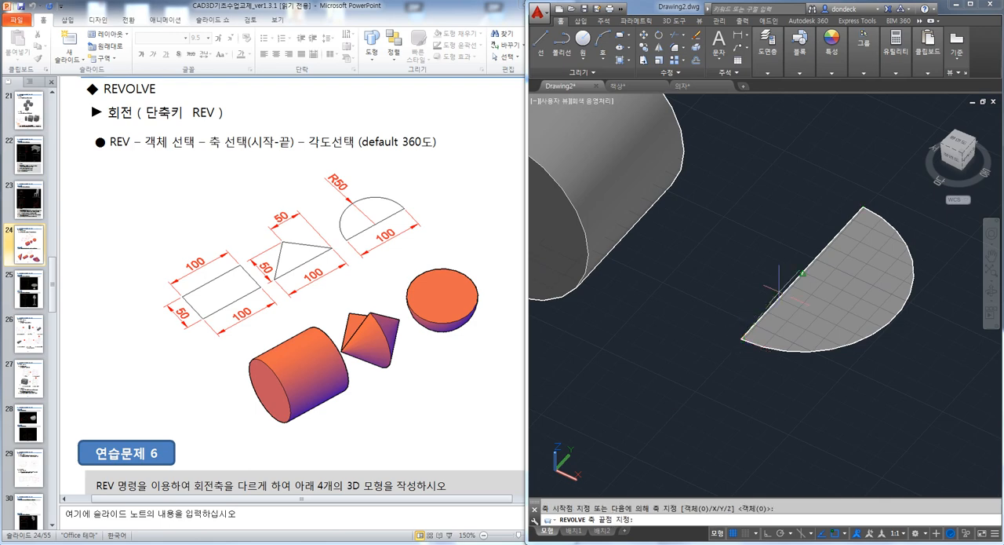
click(863, 207)
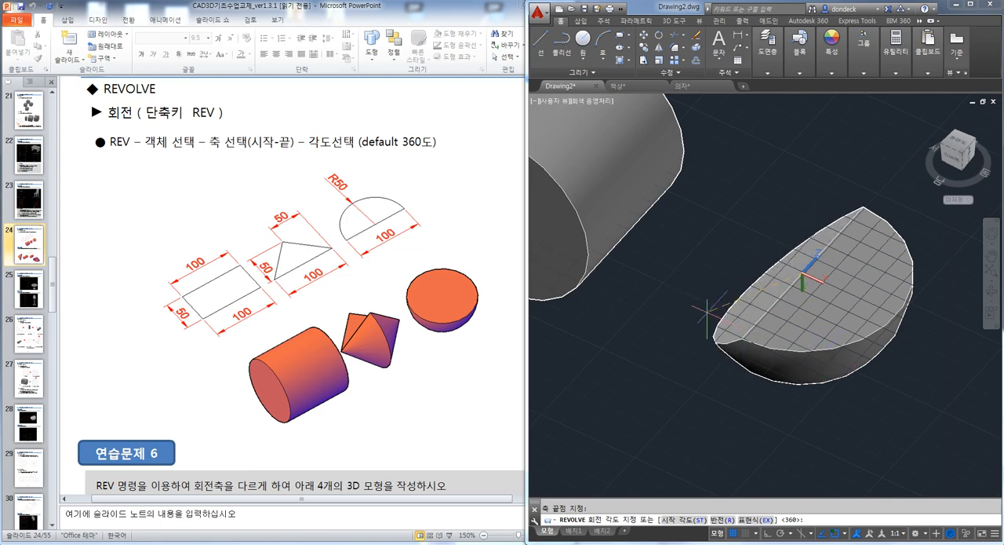
text(180)
key(Return)
key(Escape)
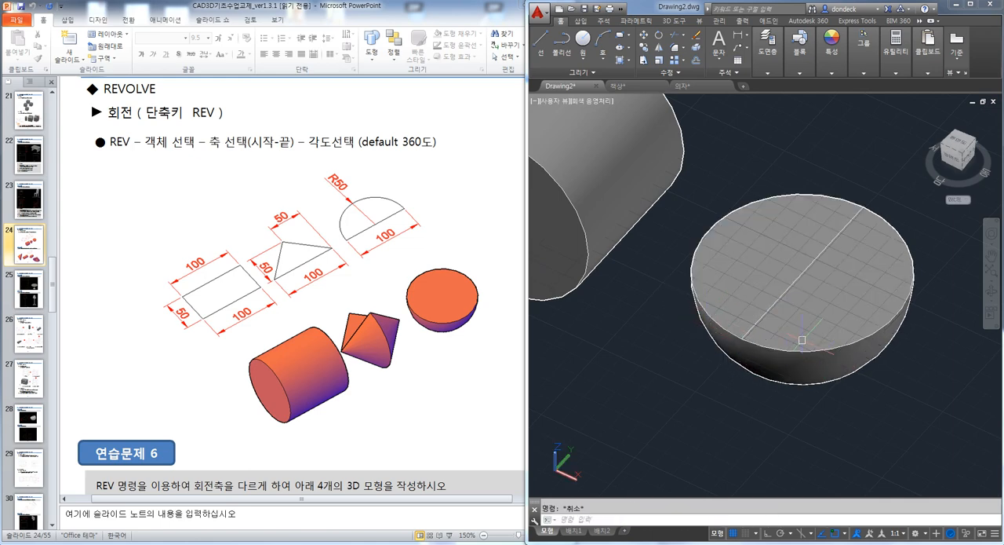
shift+middle_drag(818, 385, 809, 386)
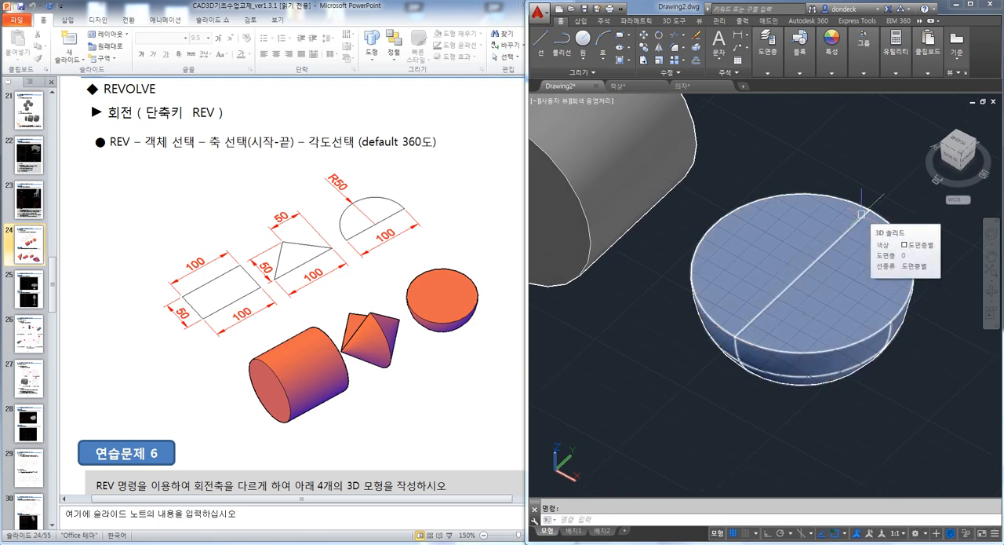
Undo the reversed-axis revolve of the half-circle region
key(ctrl+z)
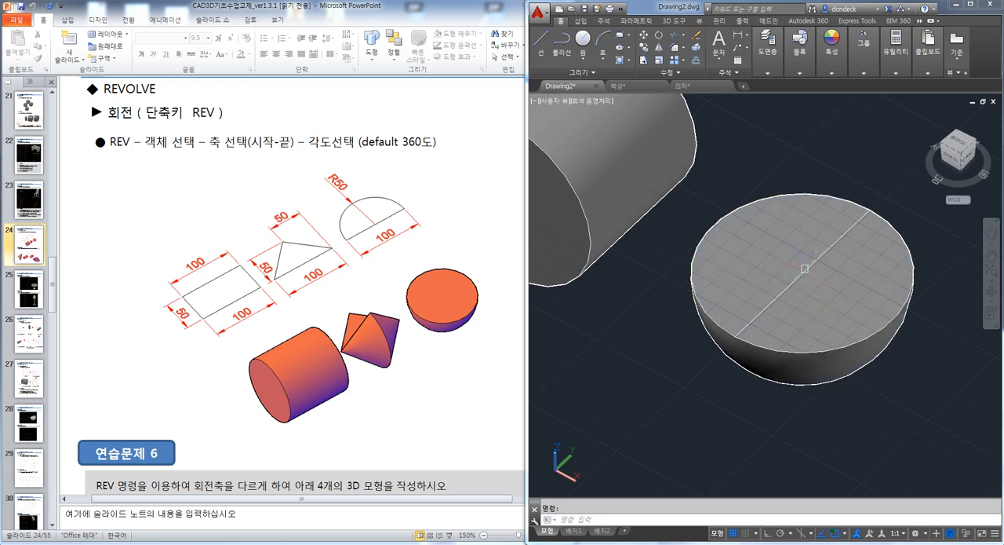
key(ctrl+z)
key(ctrl+z)
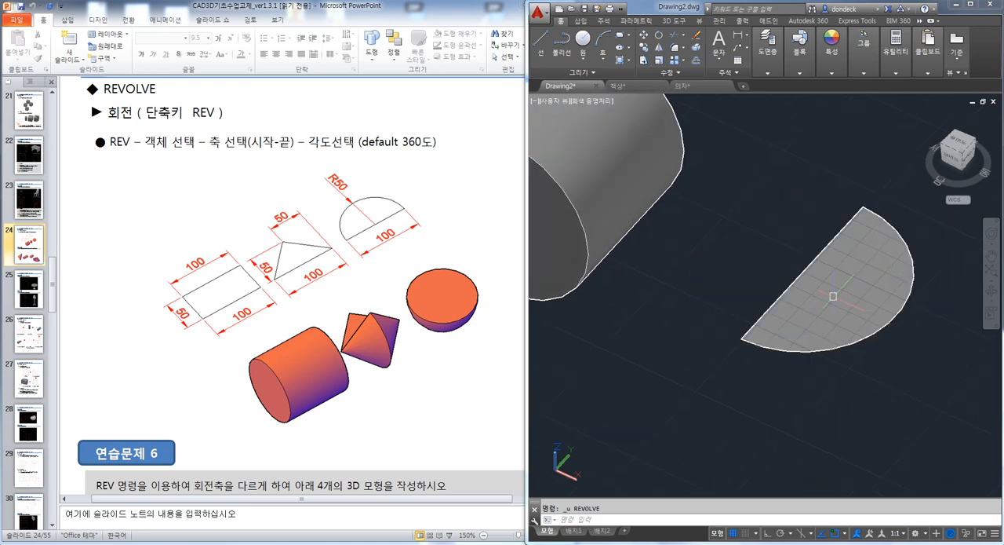
Copy the half-circle region to a free spot below the original
key(Escape)
text(cp)
key(space)
click(859, 323)
click(772, 246)
scroll(772, 247, down, 2)
key(space)
click(886, 295)
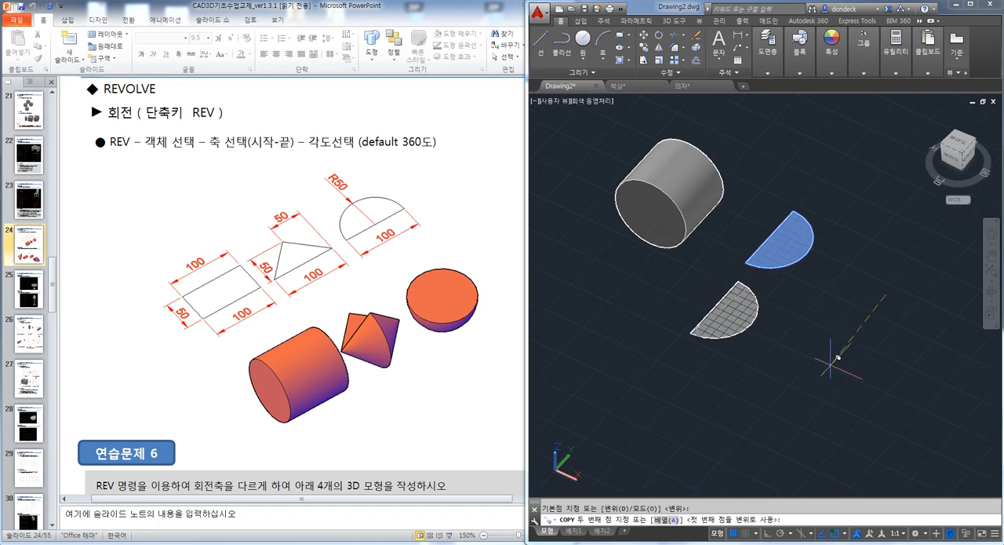
click(816, 368)
key(Escape)
Revolve the original half-circle region about its straight edge into an upward dome, with the axis from the upper endpoint to the lower one
text(REV)
key(space)
click(785, 242)
key(space)
click(794, 210)
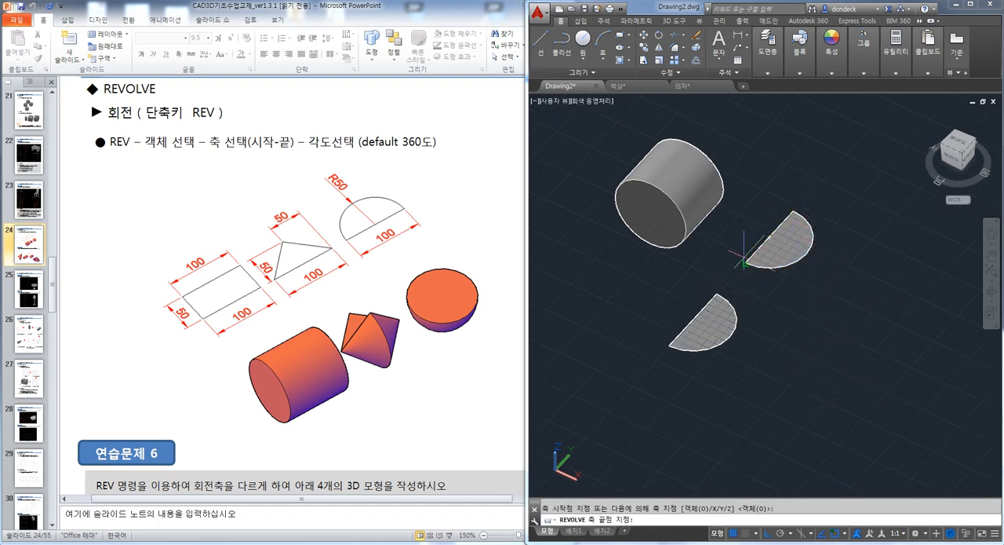
click(746, 264)
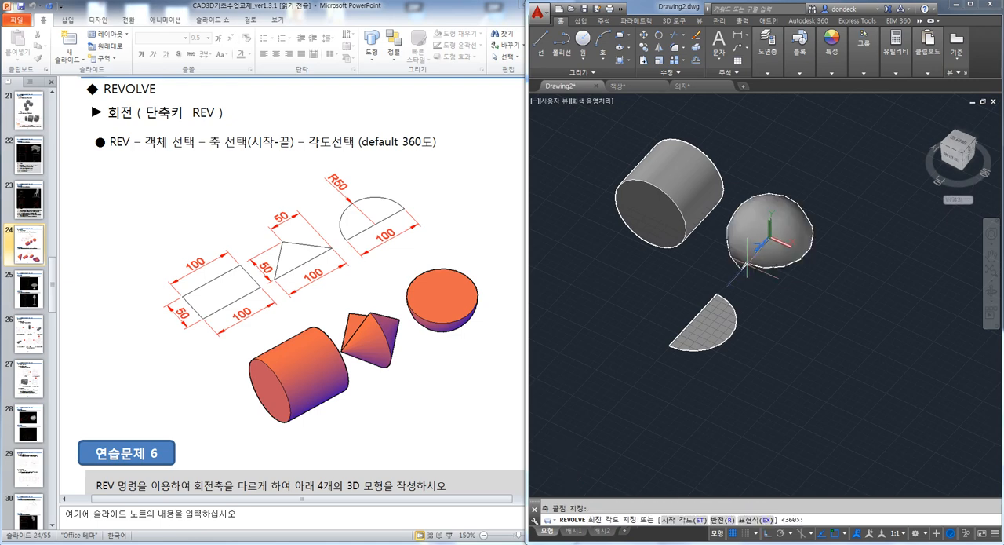
key(space)
Revolve the copied half-circle region 180° about its straight edge, with the axis from the lower endpoint to the upper one
key(space)
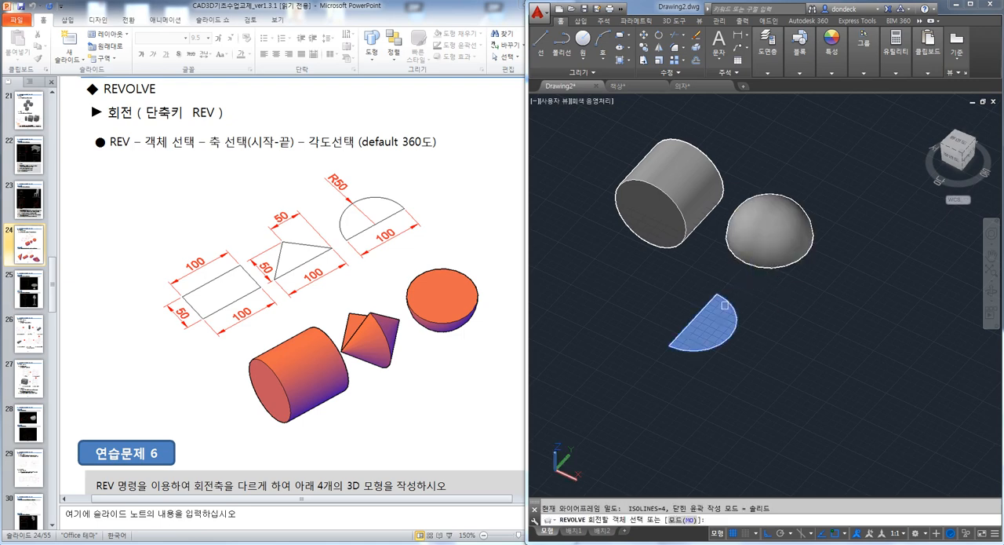
click(725, 304)
key(space)
click(668, 346)
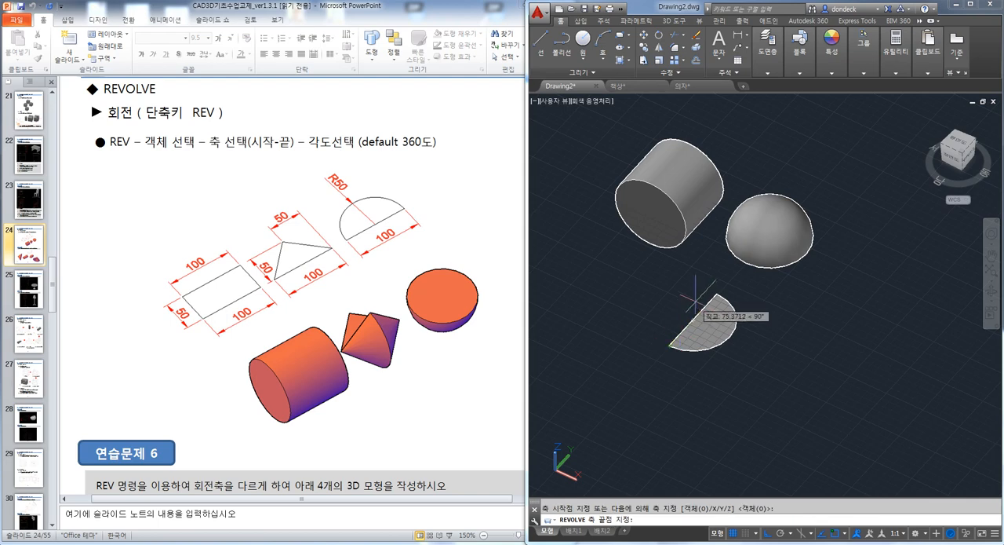
click(715, 292)
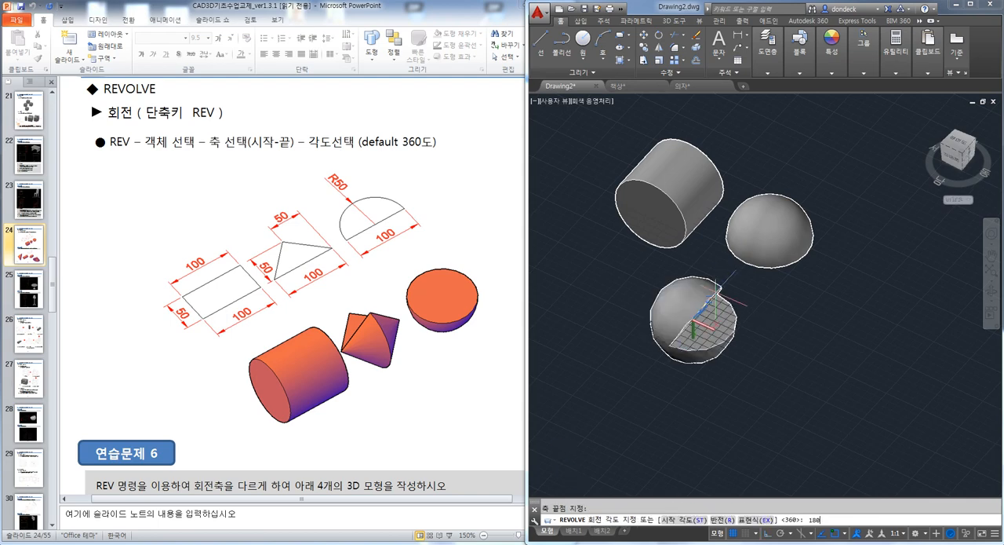
key(Return)
shift+middle_drag(753, 282, 883, 292)
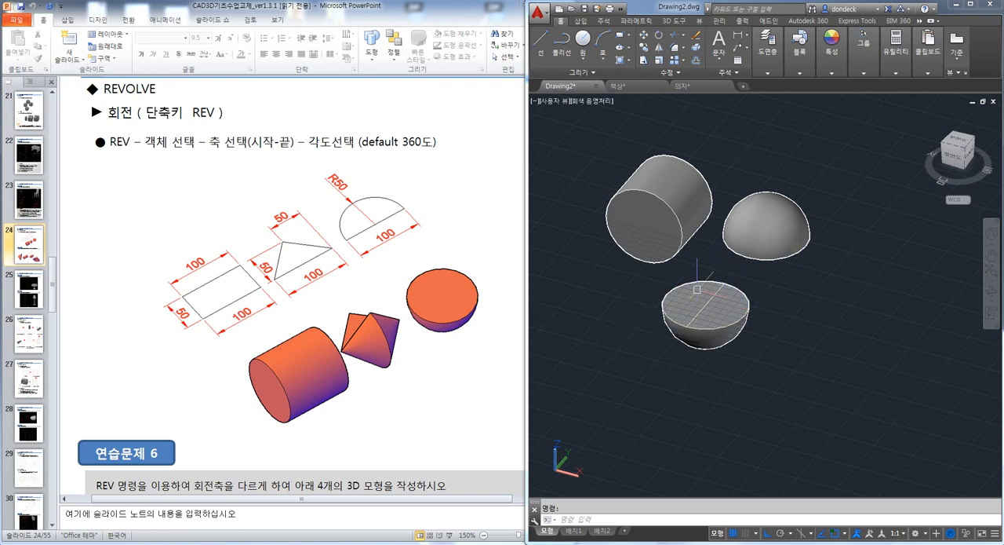
Switch to the PowerPoint handout, review exercise 6 on REVOLVE axes, and go to the round table drawing on slide 25
click(477, 382)
scroll(476, 382, down, 3)
scroll(477, 382, down, 4)
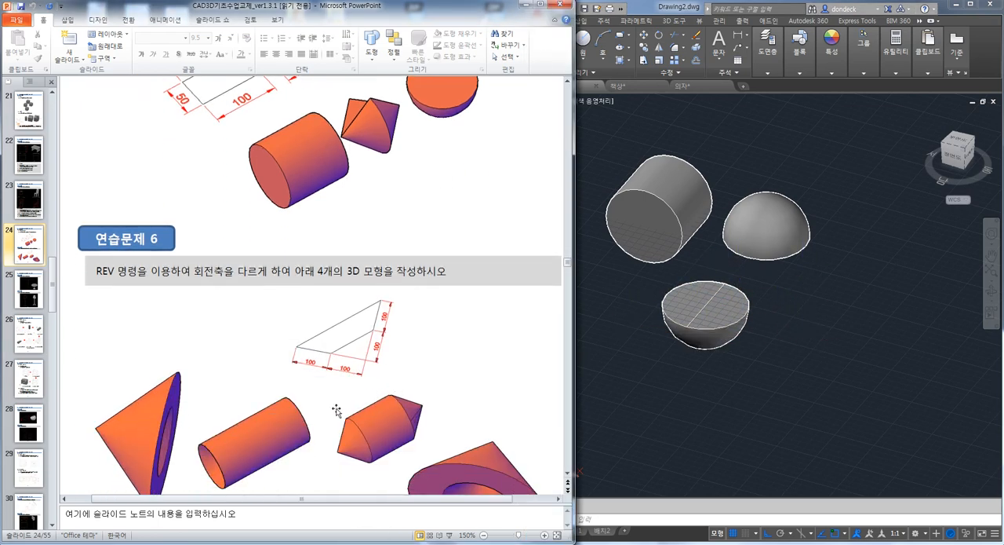
scroll(335, 410, down, 1)
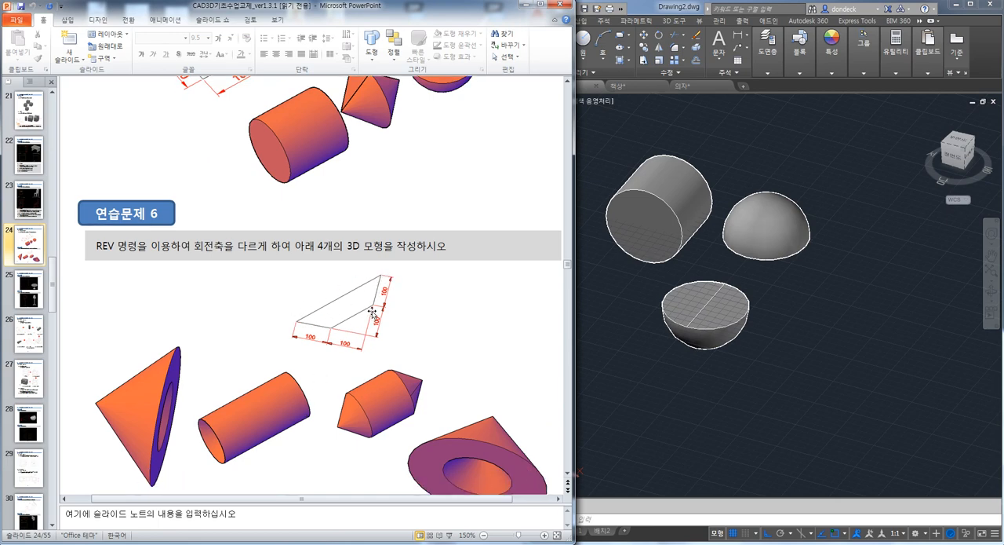
scroll(407, 385, down, 1)
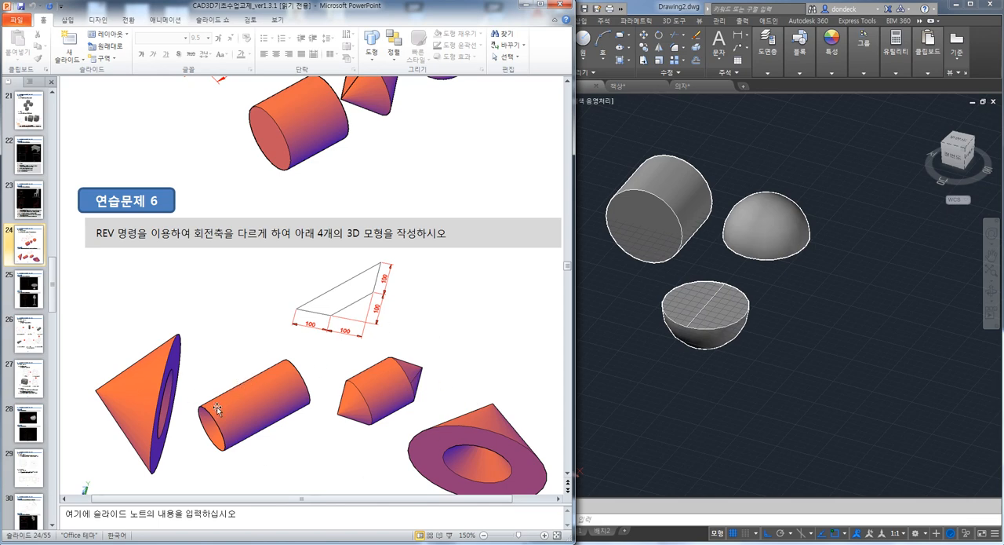
click(33, 293)
scroll(88, 359, up, 5)
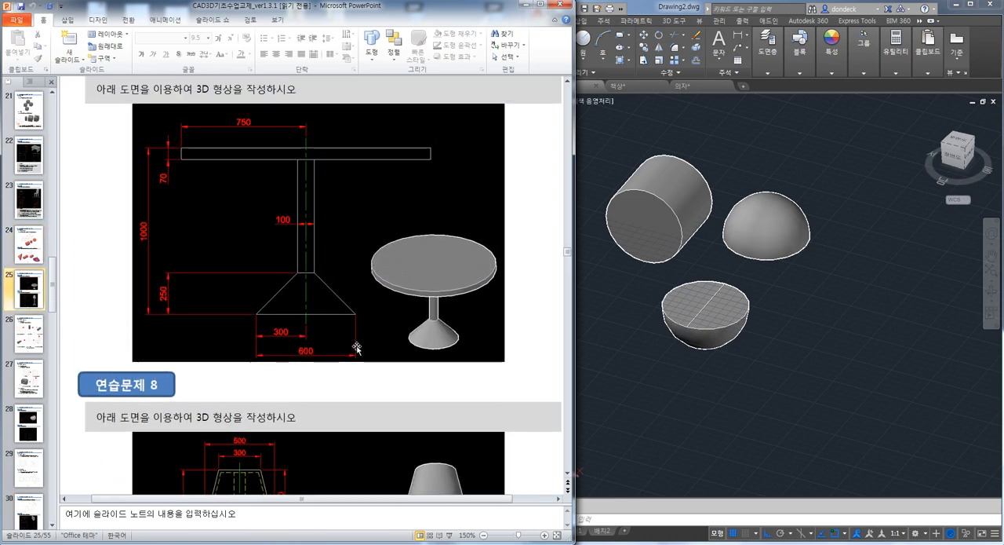
Switch to AutoCAD, set Drawing2 to plan view and erase all the solids
click(692, 335)
text(PLA)
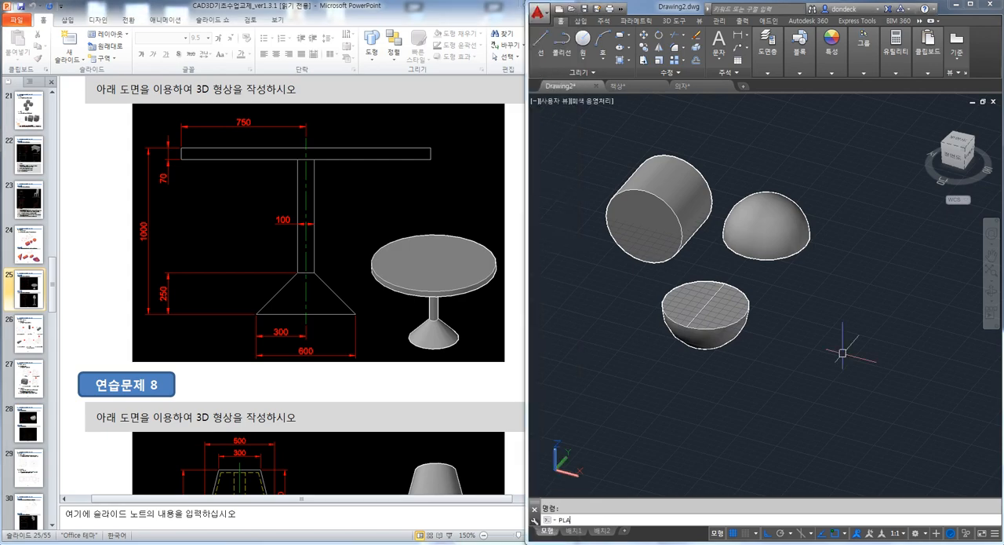
text(N)
key(Return)
key(Return)
key(ctrl+a)
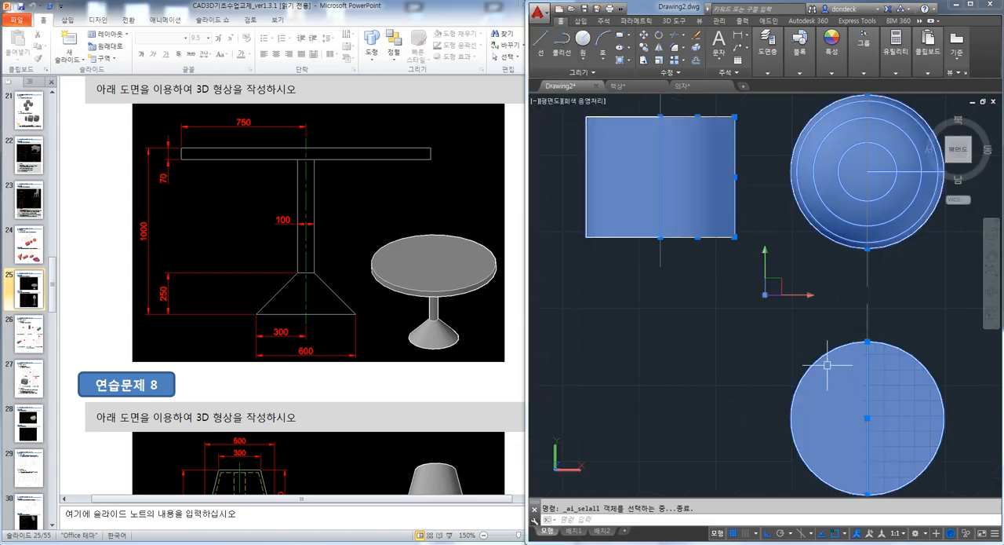
key(Delete)
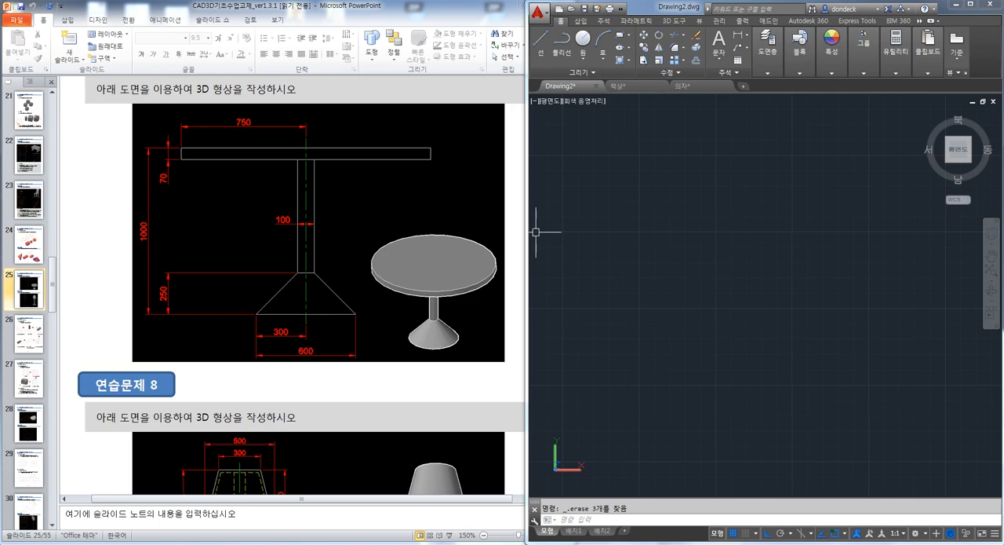
Switch to the browser, find the 테이블 post on the CAD Study board and open its attached 테이블.dwg
click(289, 528)
key(alt+Left)
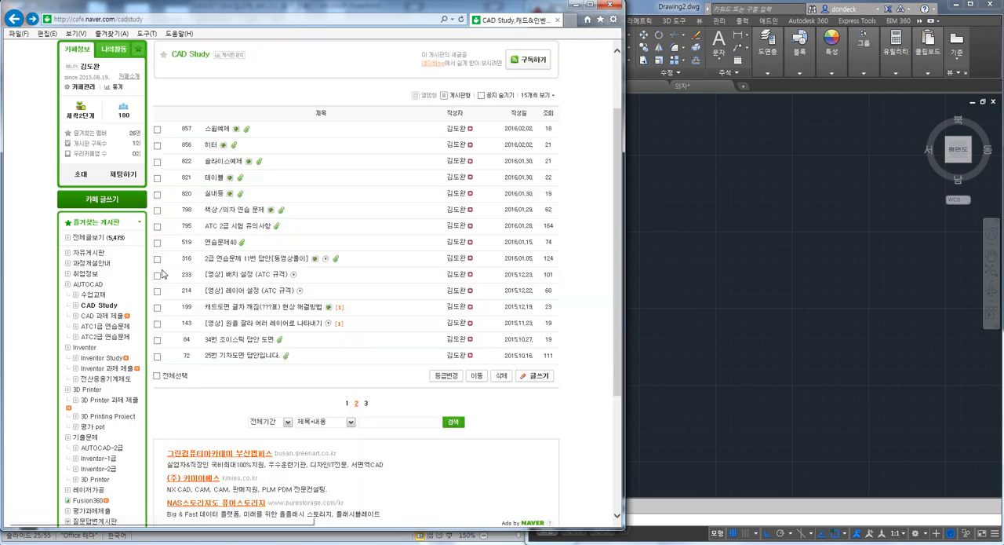
click(214, 178)
click(524, 100)
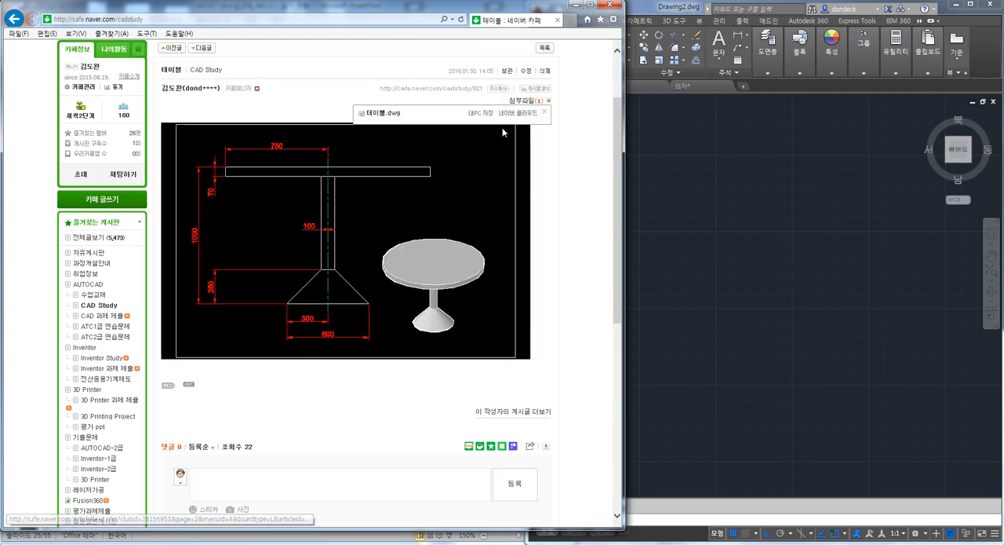
click(480, 113)
click(441, 514)
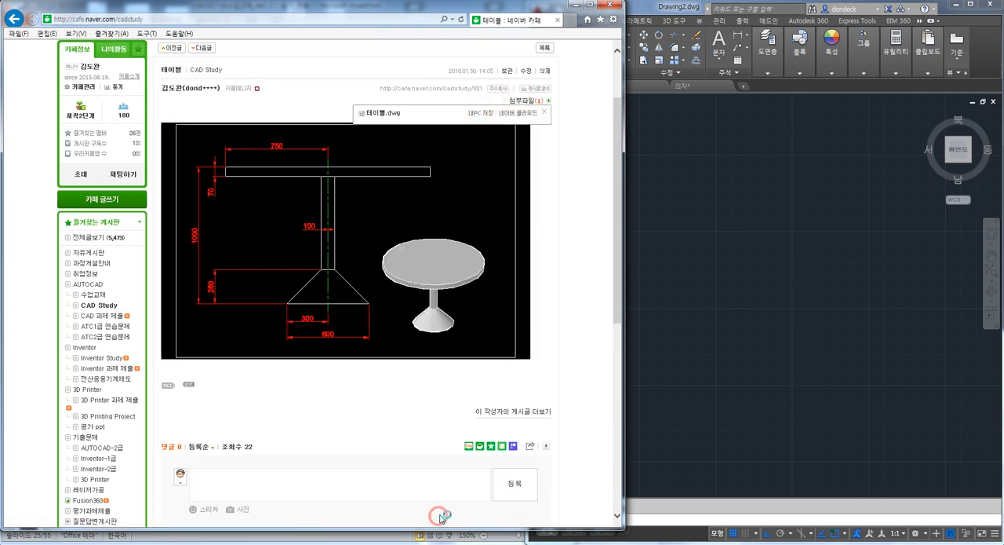
scroll(735, 272, down, 4)
middle_drag(739, 317, 752, 251)
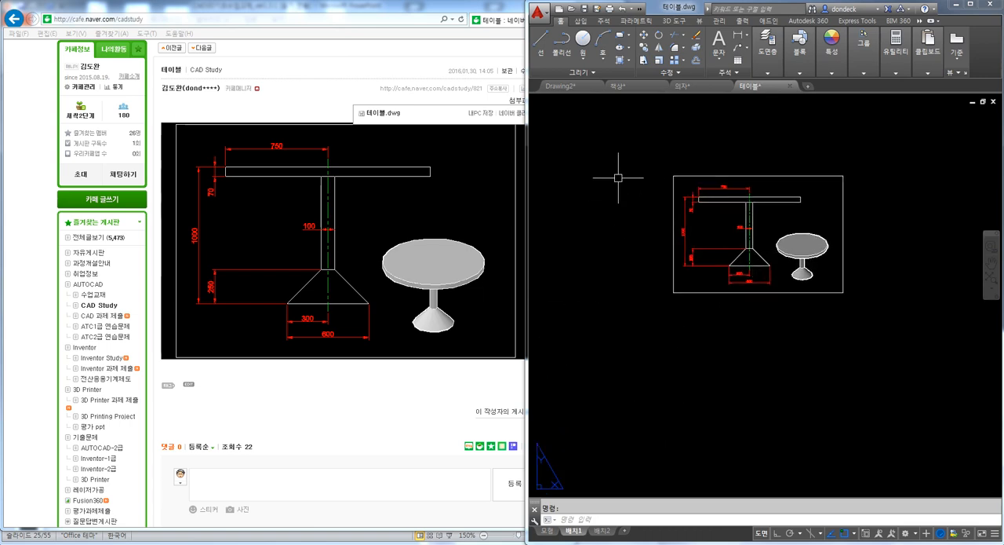
Switch 테이블.dwg to model space and delete the finished 3D table beside the 2D drawing
click(546, 532)
click(853, 310)
key(Delete)
scroll(605, 280, up, 3)
scroll(623, 295, down, 2)
middle_drag(623, 294, 682, 232)
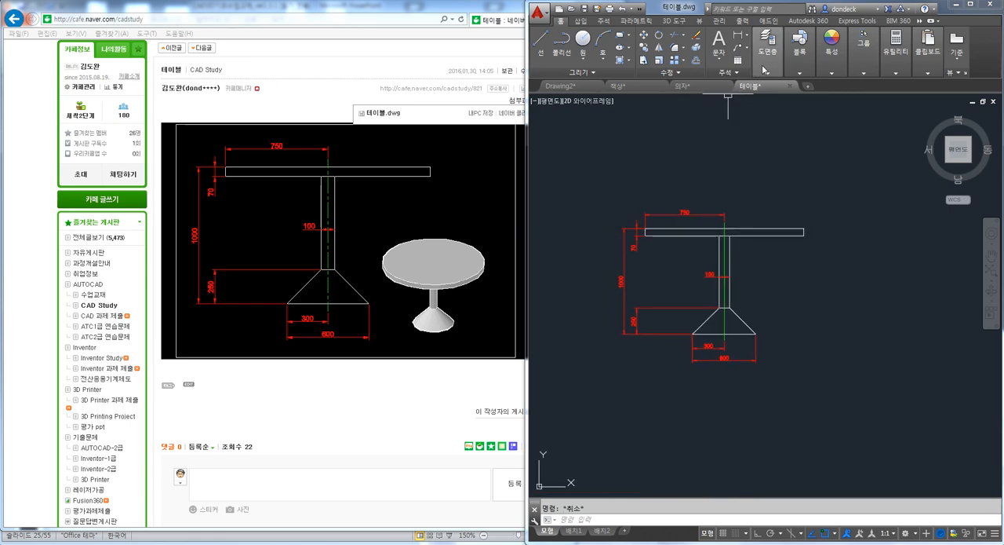
Freeze the dim layer to hide the table drawing's dimensions
click(778, 67)
click(832, 85)
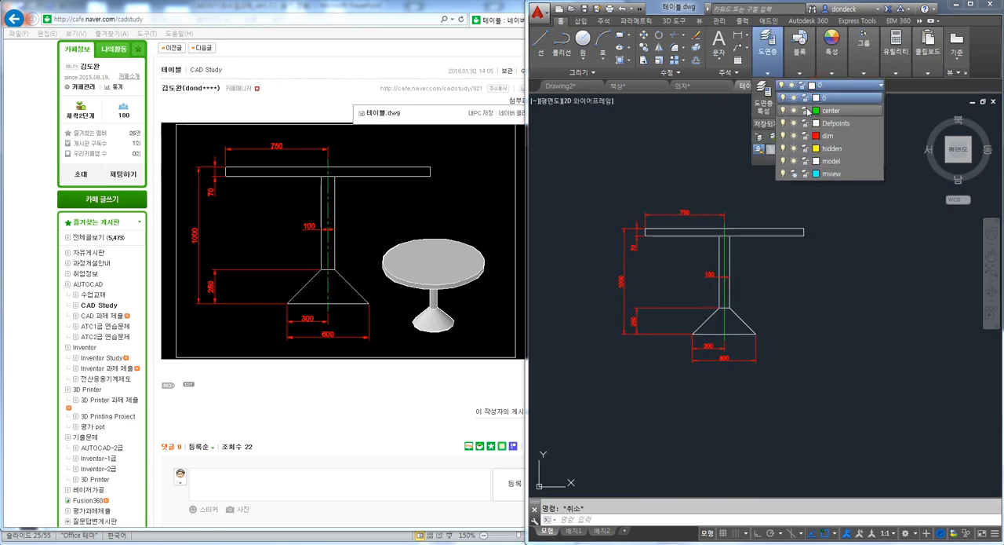
click(794, 136)
click(812, 310)
key(Escape)
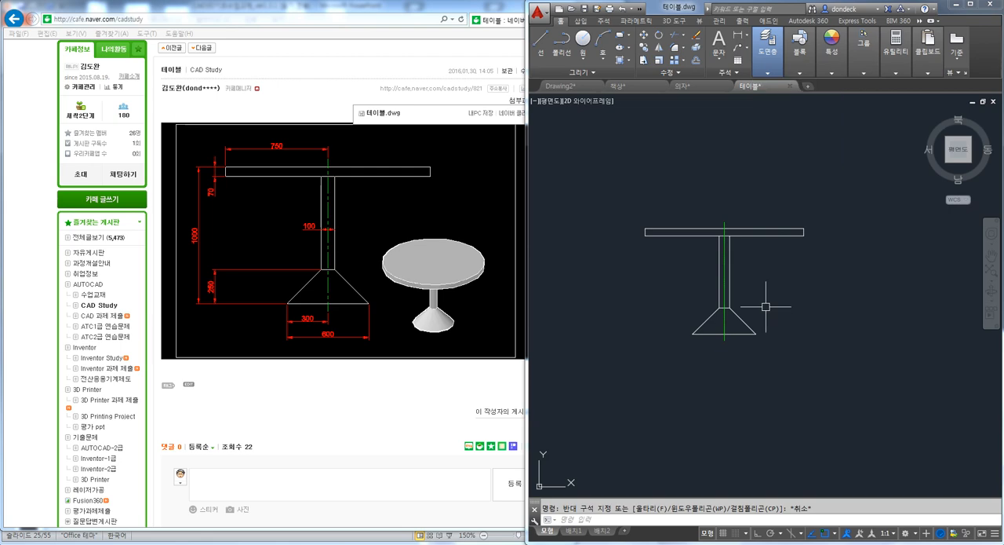
Copy the whole table drawing with its centreline horizontally to the right of the original
middle_drag(782, 337, 758, 301)
scroll(709, 272, up, 2)
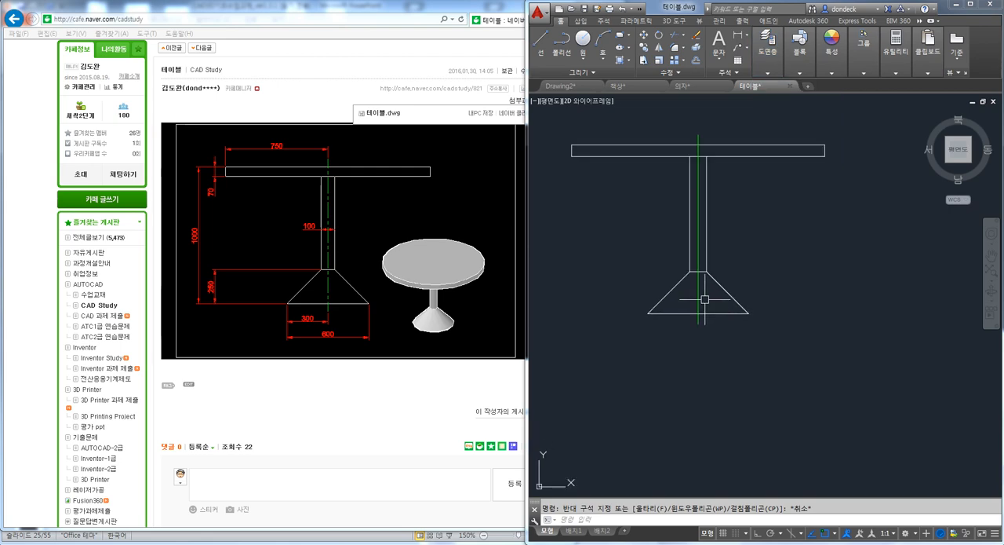
key(Escape)
scroll(743, 271, down, 2)
text(co)
key(space)
click(801, 335)
click(577, 161)
key(space)
click(636, 314)
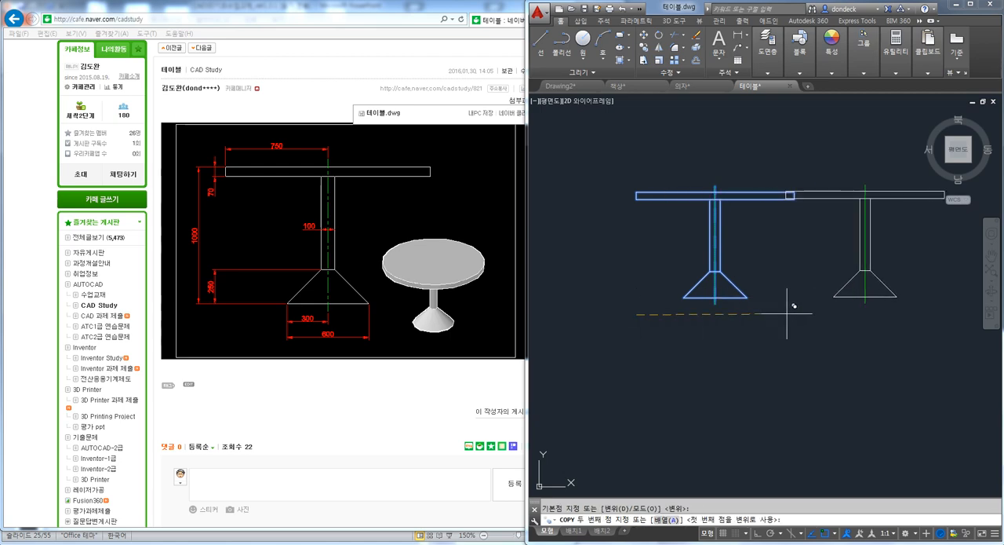
click(831, 315)
key(Escape)
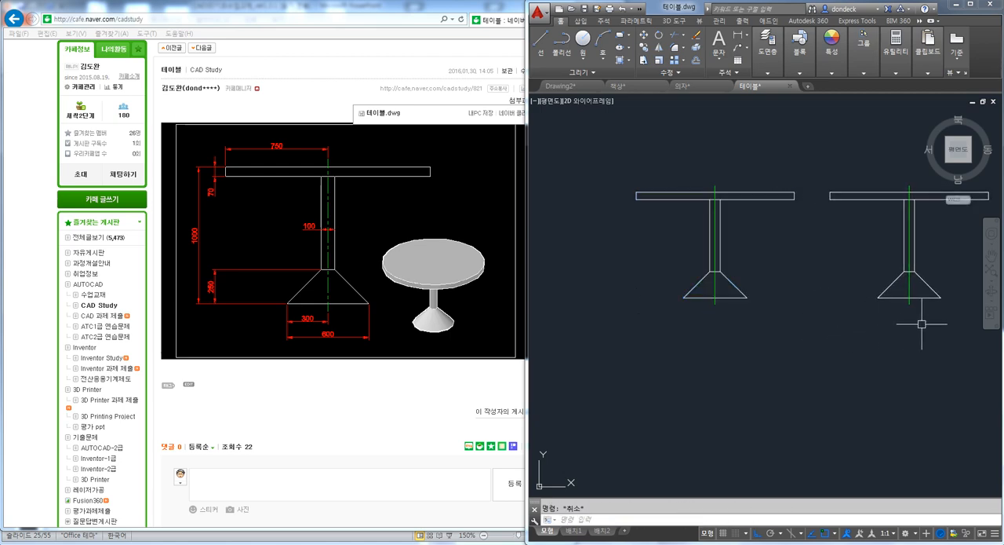
Trim the lines of the copied table drawing that extend to the right of its centreline
scroll(830, 235, up, 4)
text(tr)
key(space)
key(space)
click(924, 484)
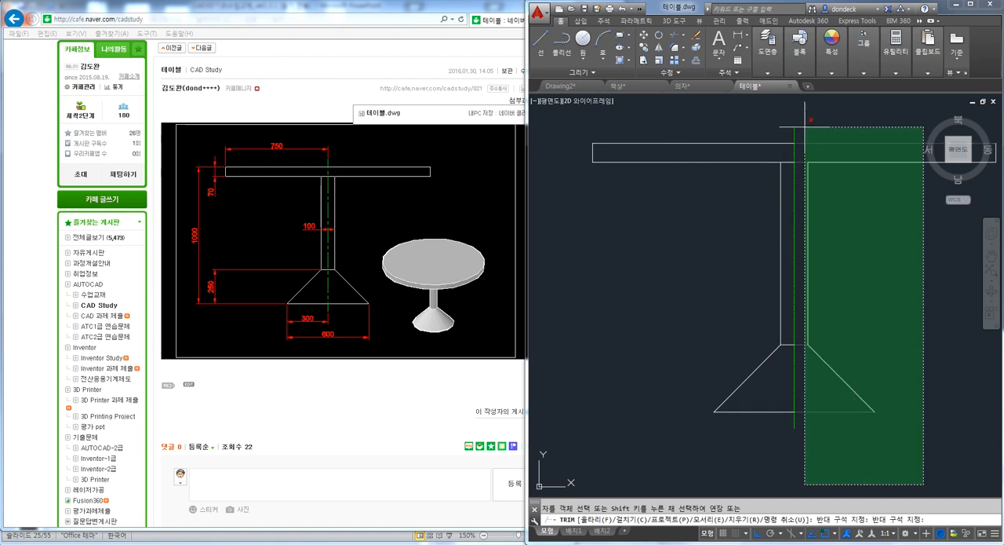
click(805, 128)
key(Escape)
Delete the leftover line segments on the right side of the copy's centreline
middle_drag(849, 261, 762, 267)
click(950, 454)
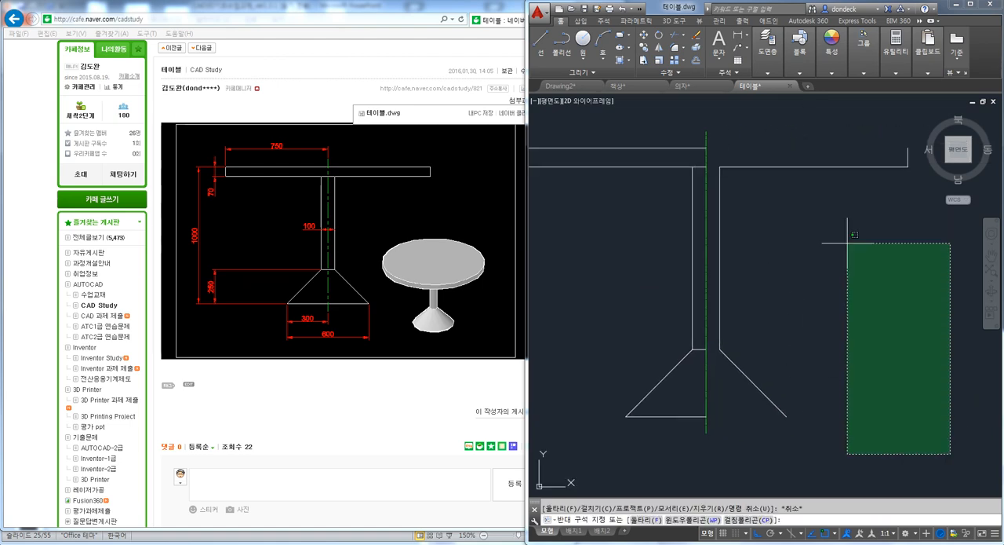
click(716, 130)
key(Delete)
Use Fillet to join the centreline with the tabletop's upper edge and the base's bottom edge, closing the half profile
scroll(740, 162, up, 4)
text(f)
key(space)
click(772, 159)
scroll(771, 163, down, 2)
middle_drag(780, 338, 769, 224)
key(space)
click(736, 470)
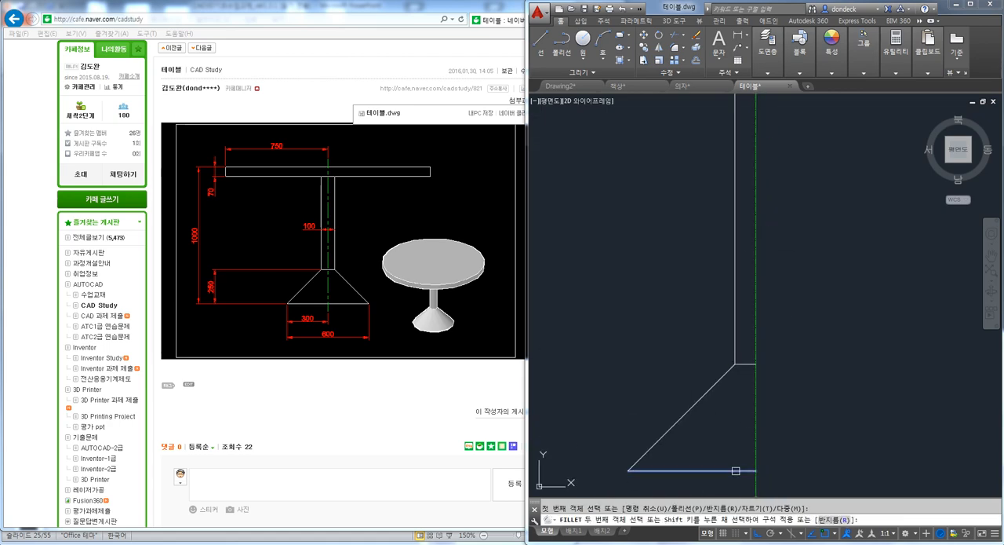
key(Escape)
scroll(762, 441, down, 1)
scroll(784, 337, down, 1)
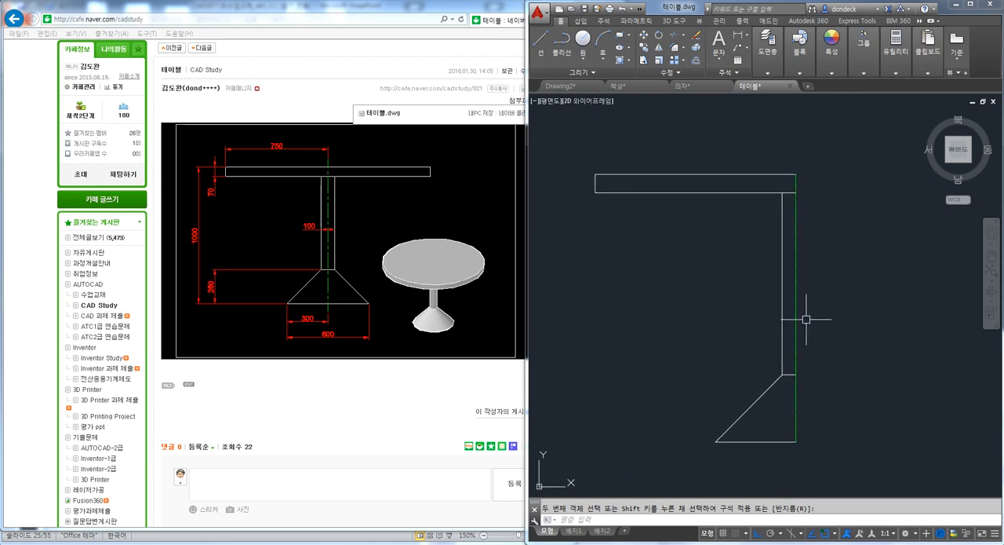
Trim the inner lines across the column at the tabletop's underside and at the top of the base
scroll(797, 206, up, 2)
scroll(732, 184, down, 2)
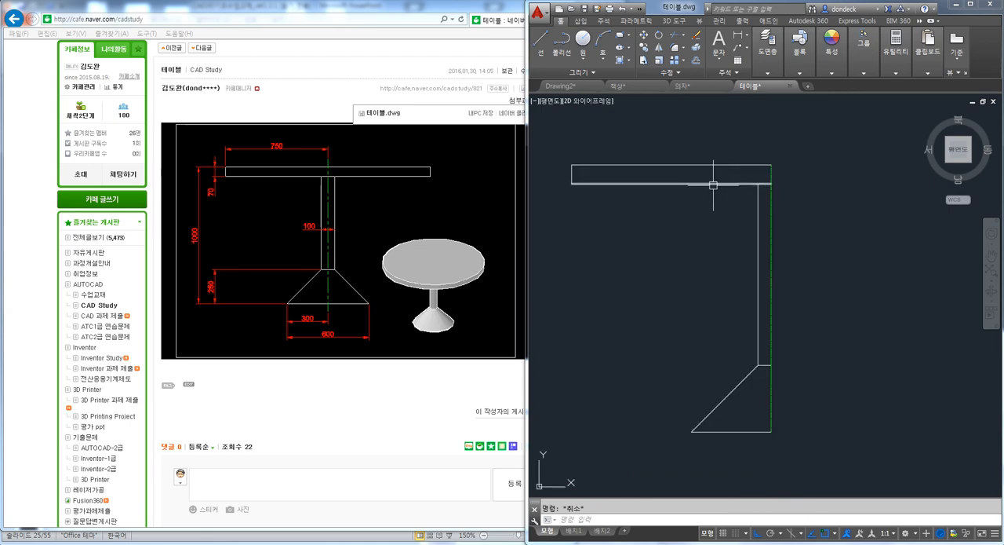
scroll(773, 185, up, 3)
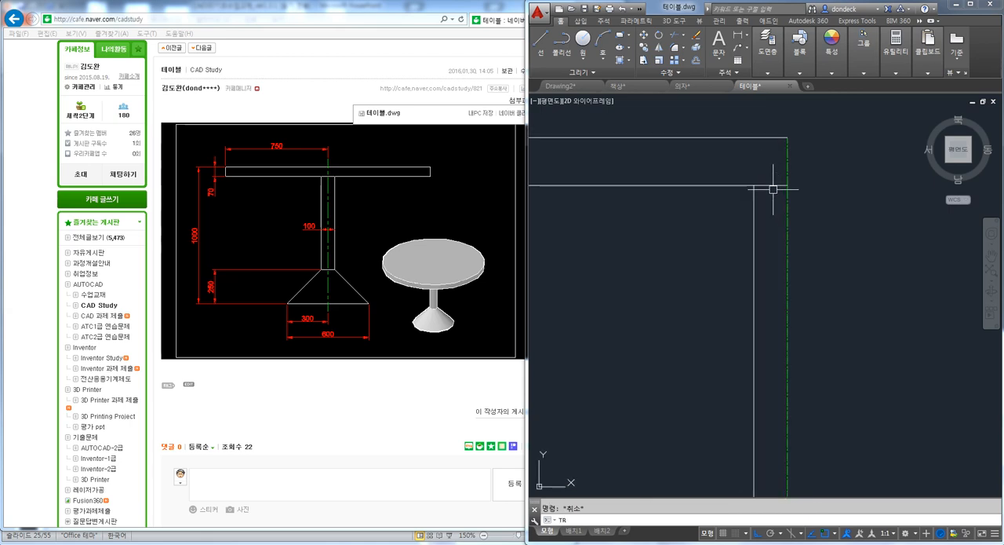
key(space)
key(space)
click(773, 188)
scroll(773, 189, down, 2)
middle_drag(764, 343, 753, 285)
scroll(754, 292, up, 3)
key(Escape)
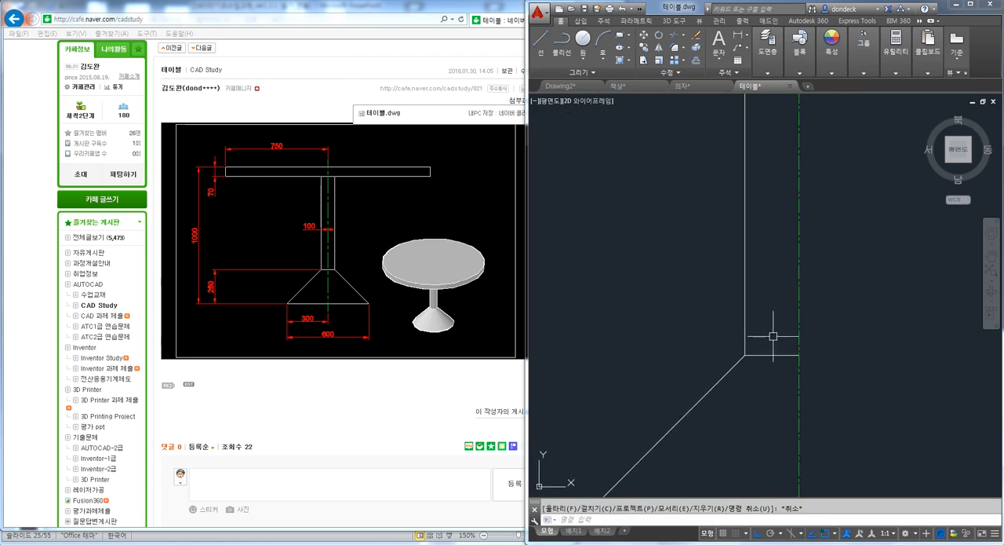
scroll(773, 357, down, 3)
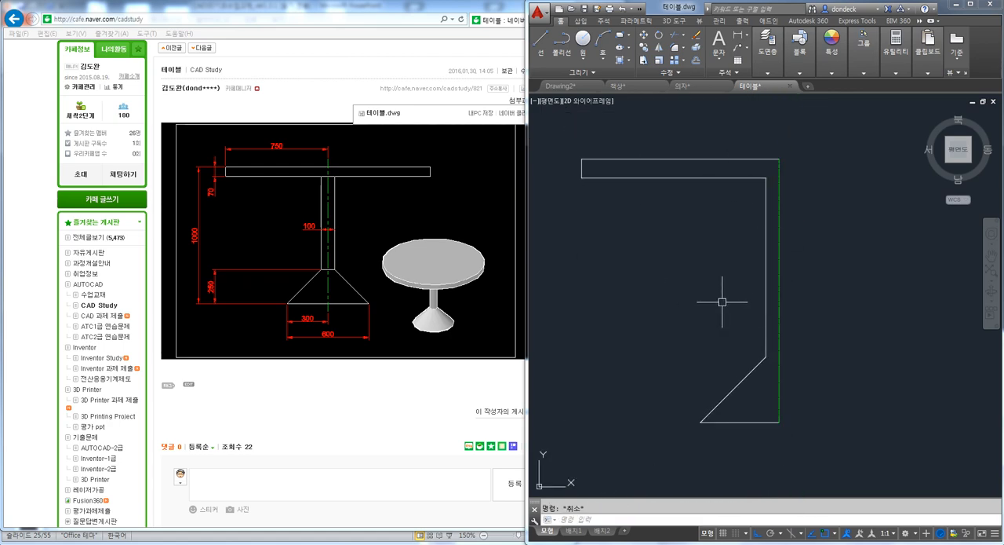
Convert the closed half profile of the table into a region
scroll(700, 253, down, 2)
text(reg)
key(Return)
click(813, 419)
click(665, 244)
key(Return)
click(700, 196)
key(Escape)
Revolve the table's half-profile region 360° about its centreline edge, with the axis from the tabletop end to the base end
scroll(701, 253, down, 3)
shift+middle_drag(682, 318, 782, 251)
text(REV)
key(Return)
click(748, 225)
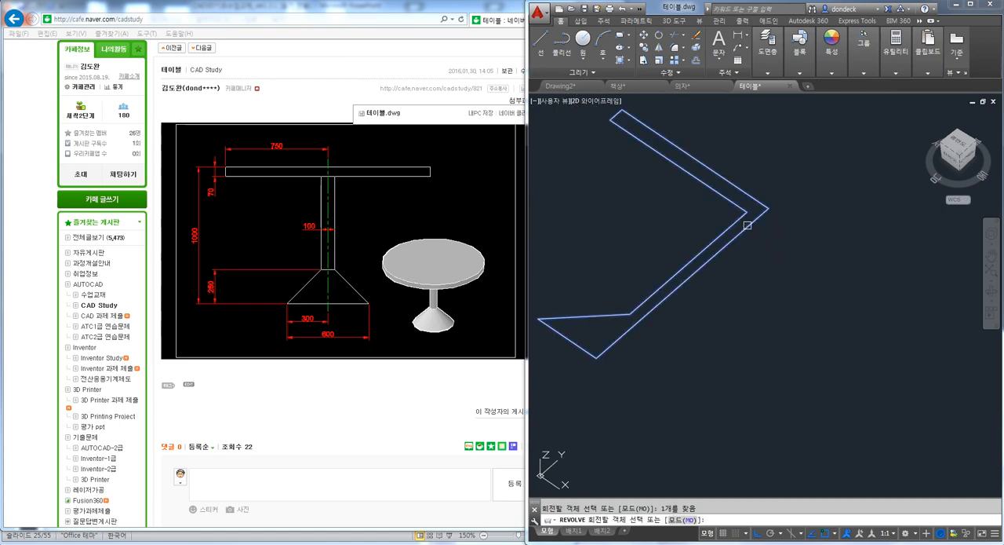
key(Return)
click(769, 208)
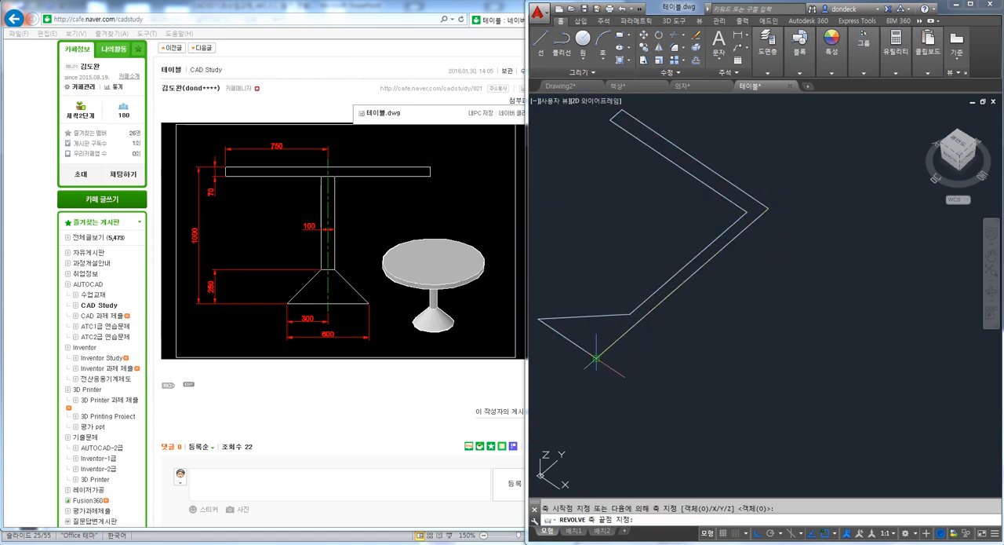
click(596, 358)
key(Return)
scroll(755, 222, down, 2)
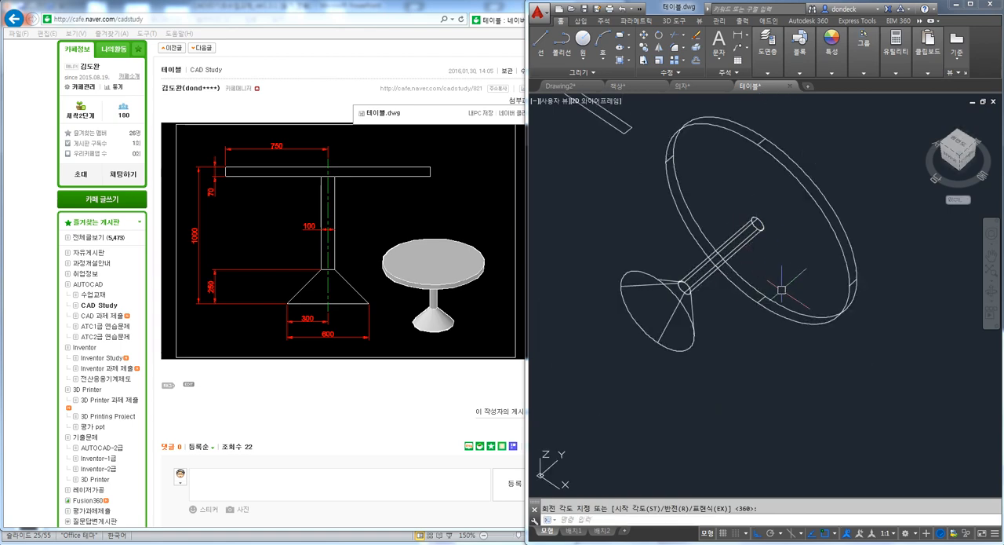
Show the whole drawing in plan view, with the table's 2D drawing and the revolved table side by side
key(Escape)
key(Return)
key(Return)
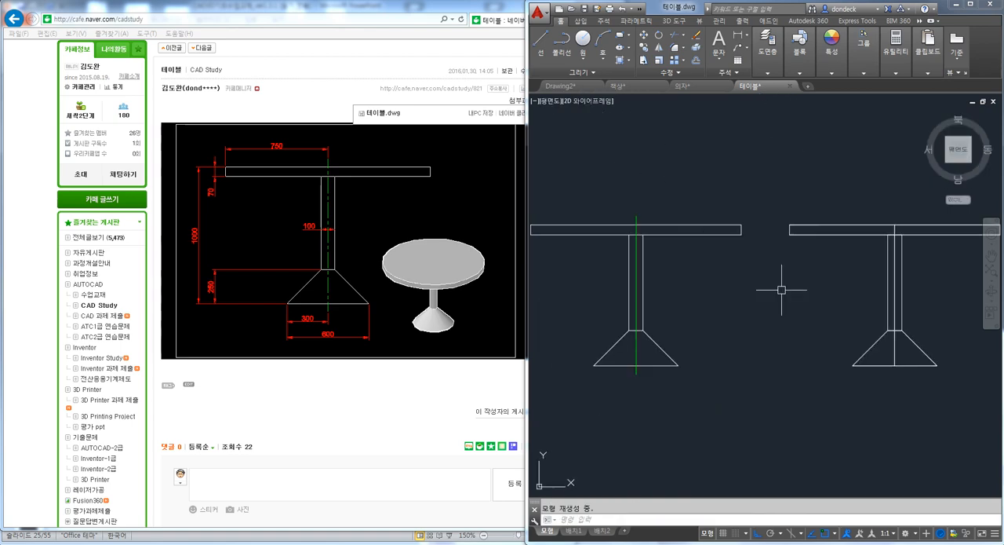
scroll(824, 310, down, 2)
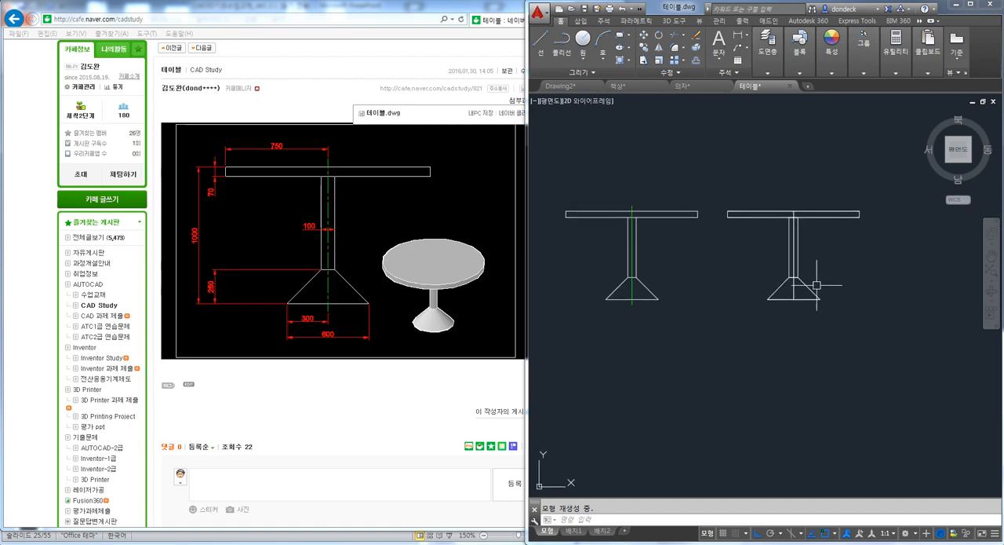
Stand the revolved table solid upright using 3D Rotate about the X axis
shift+middle_drag(820, 282, 834, 275)
key(Escape)
middle_drag(809, 333, 828, 300)
text(3r)
key(space)
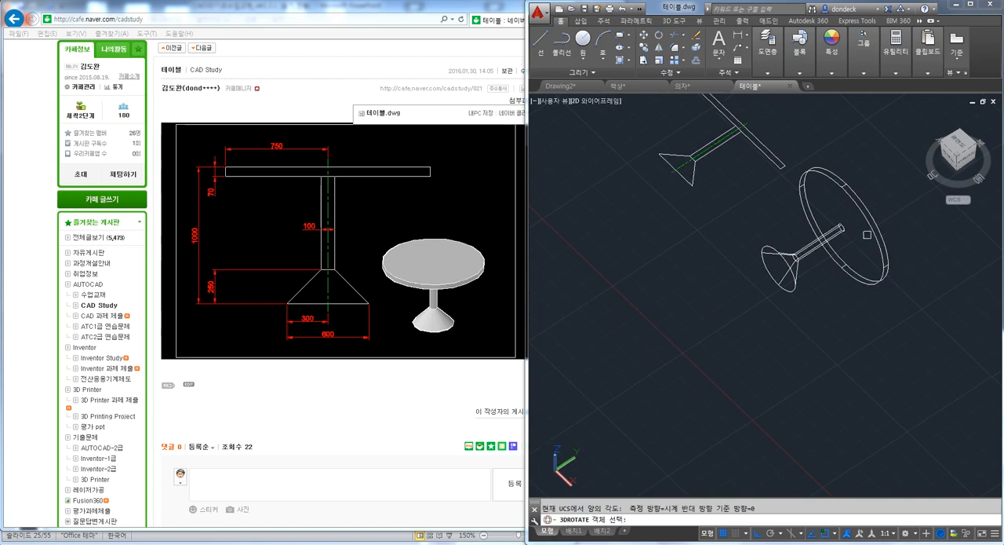
click(867, 232)
click(833, 235)
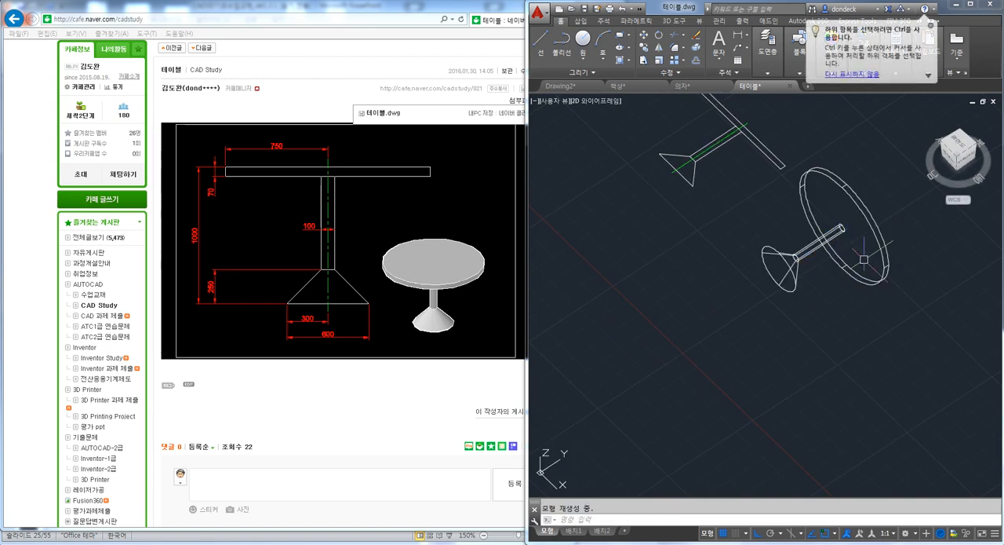
key(space)
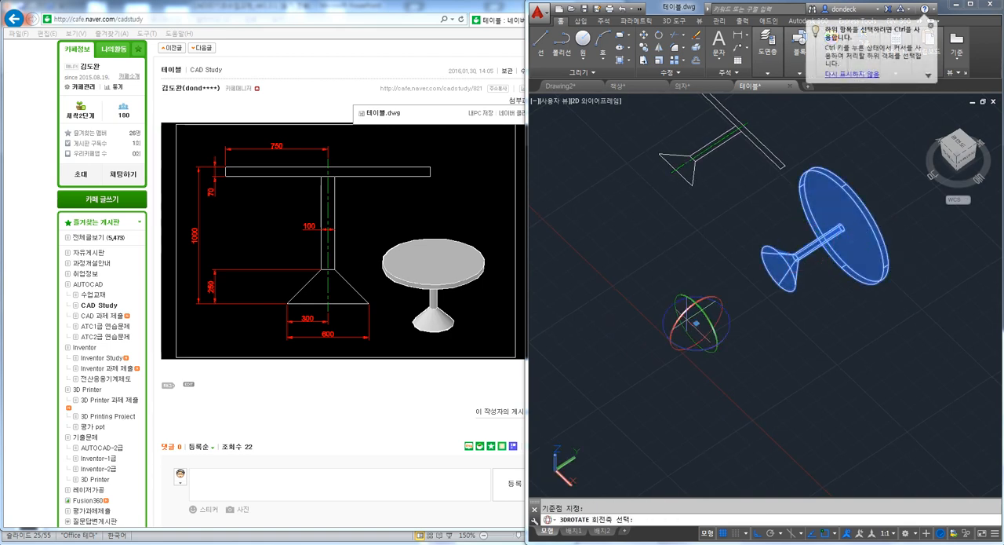
click(683, 314)
click(738, 292)
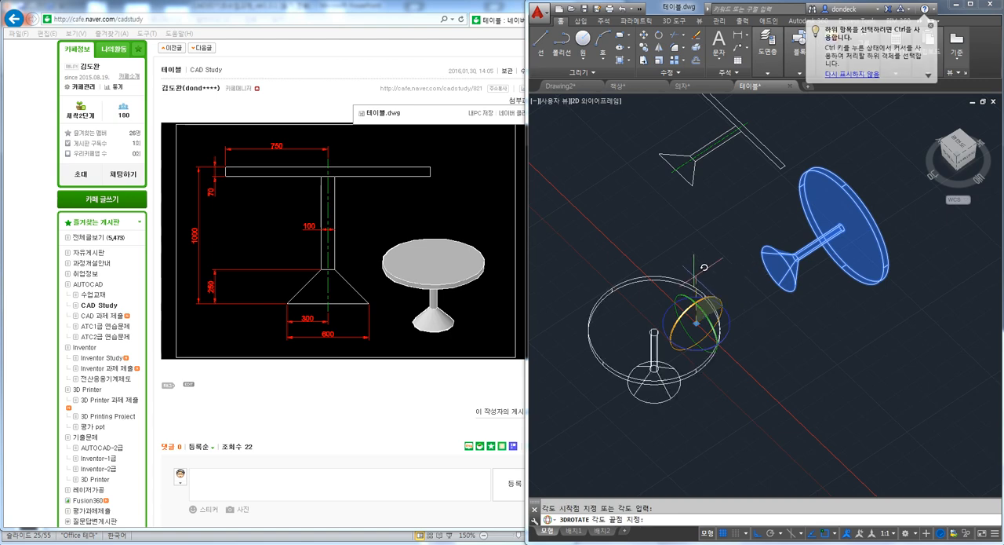
click(700, 353)
Set the shade mode to Gray and orbit the view around the upright table
text(SHA)
key(Return)
text(G)
key(Return)
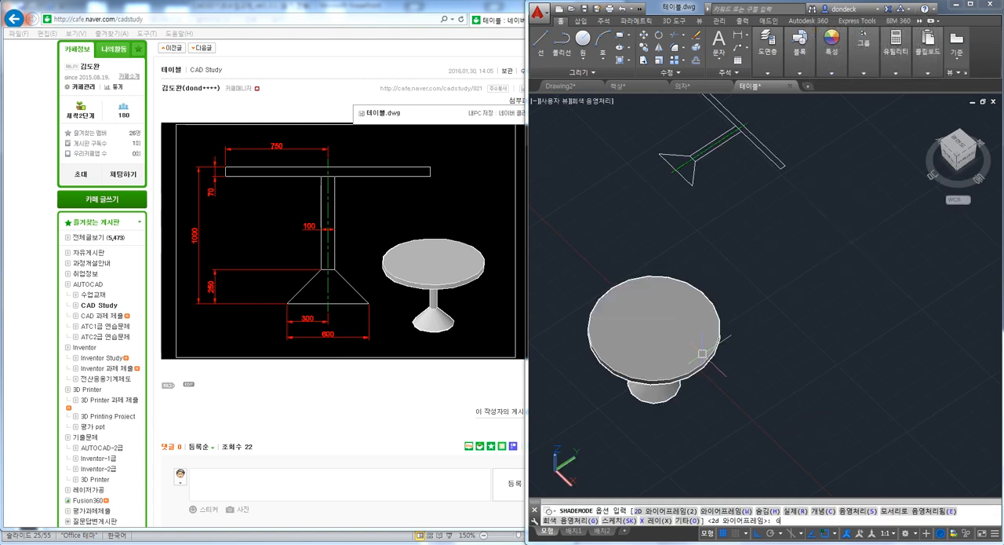
mouse_move(703, 353)
shift+middle_down()
mouse_move(708, 291)
mouse_move(698, 267)
mouse_move(706, 361)
shift+middle_up()
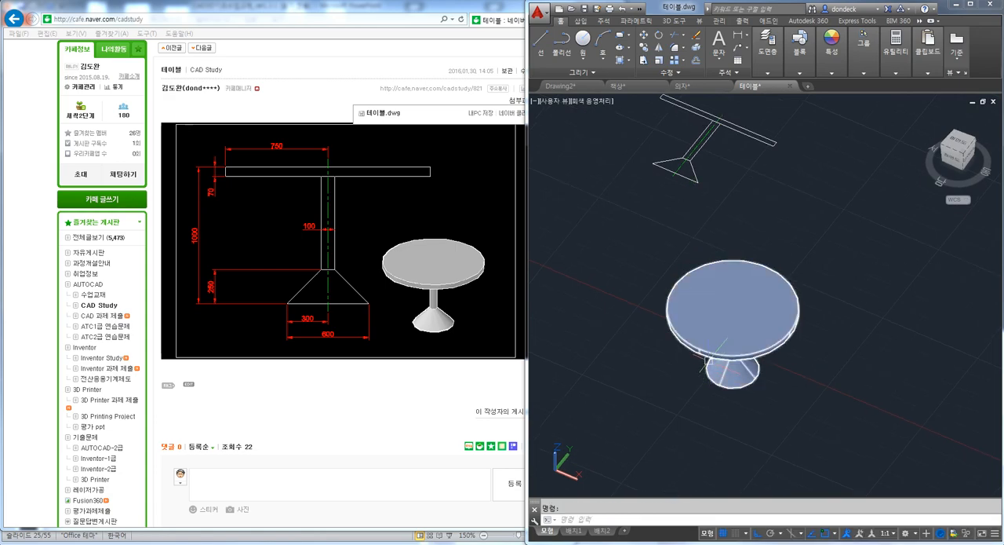
Switch to the browser and go to the neighbouring post links below the table post
click(352, 406)
scroll(259, 321, down, 3)
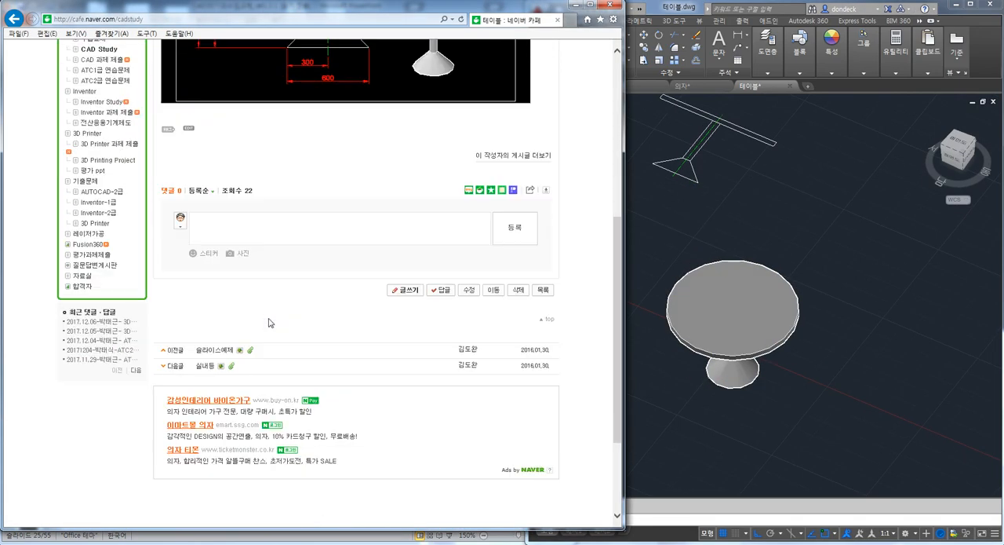